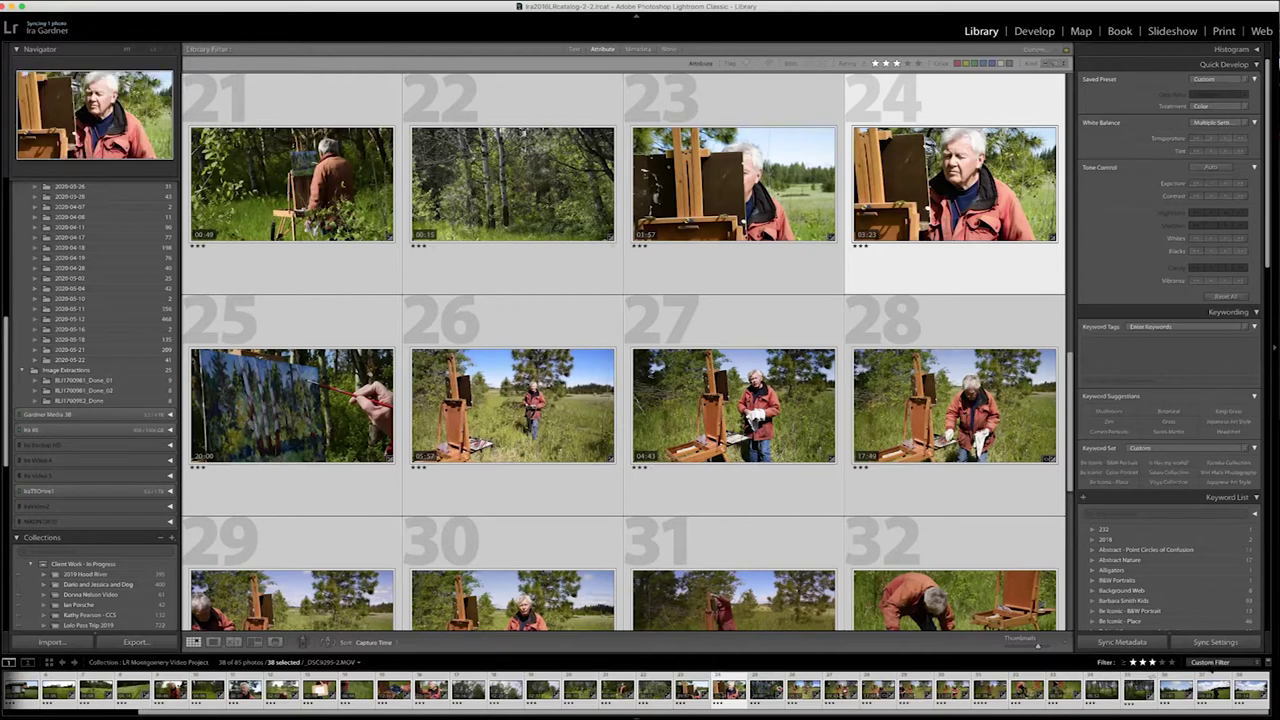
# Turn the library filters off to show the whole collection and select only the third clip in the grid
pyautogui.click(1213, 662)
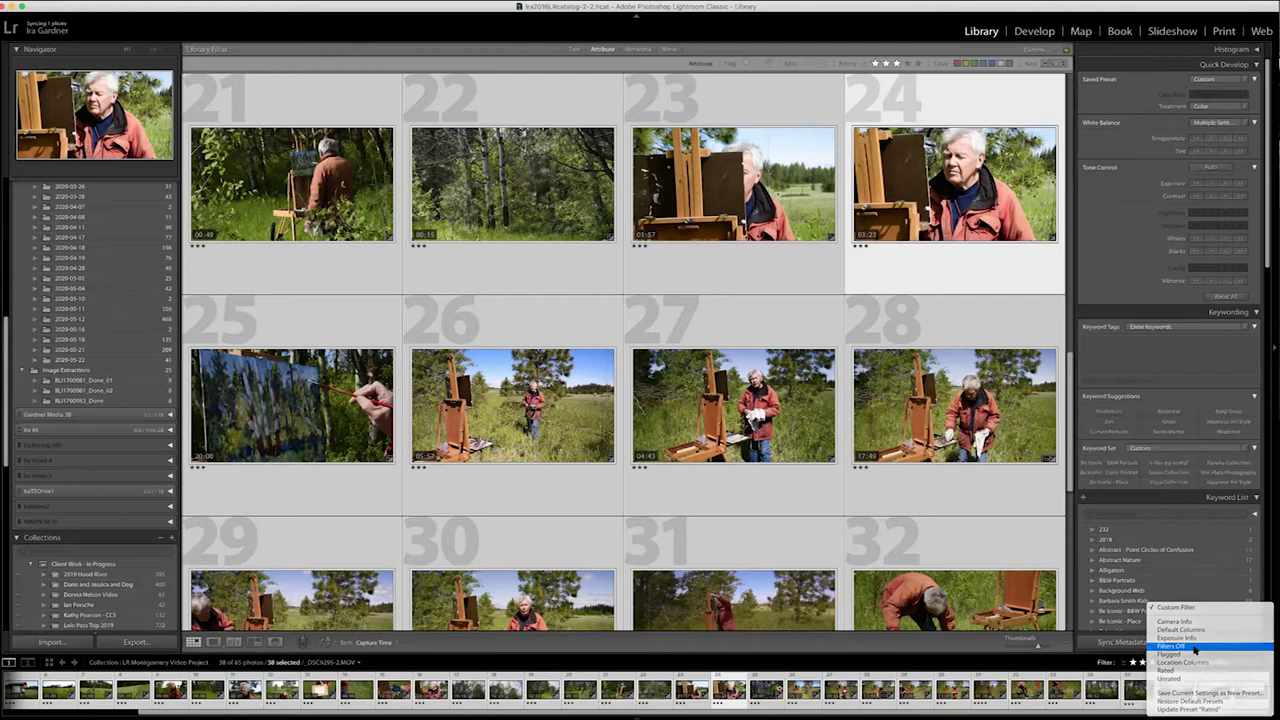
pyautogui.click(1195, 648)
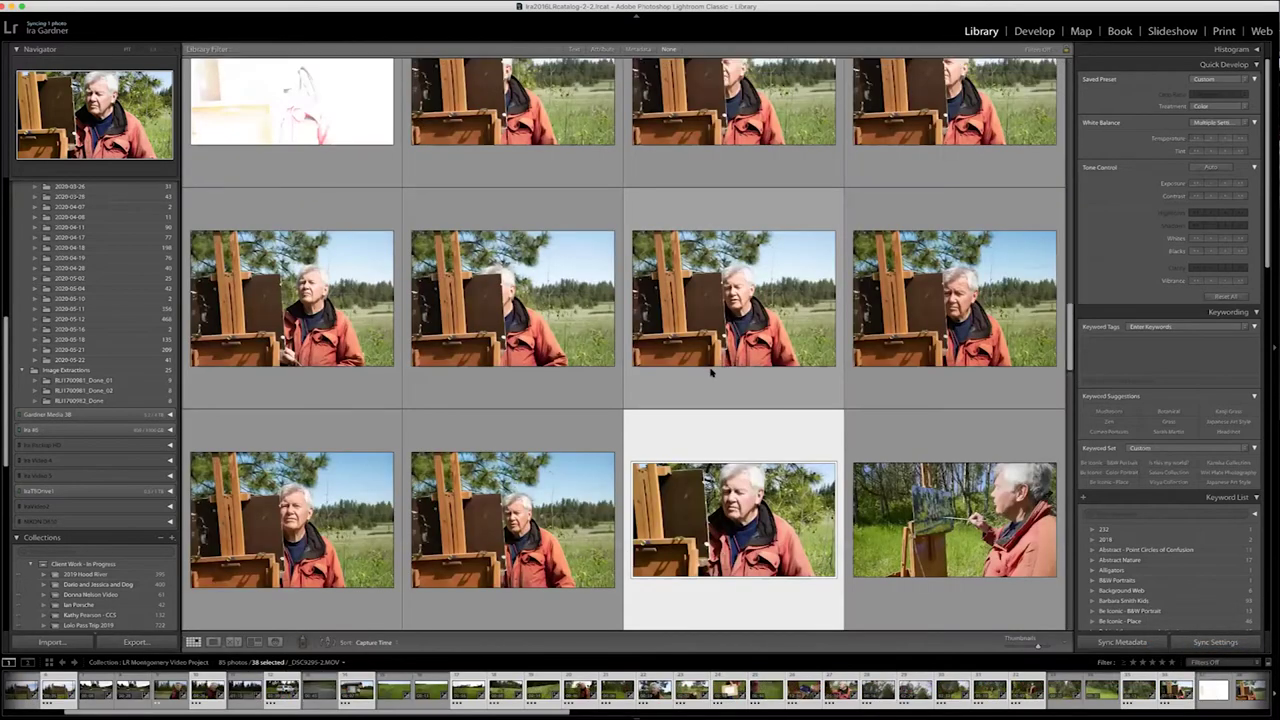
pyautogui.scroll(-10, 711, 366)
pyautogui.press('j')
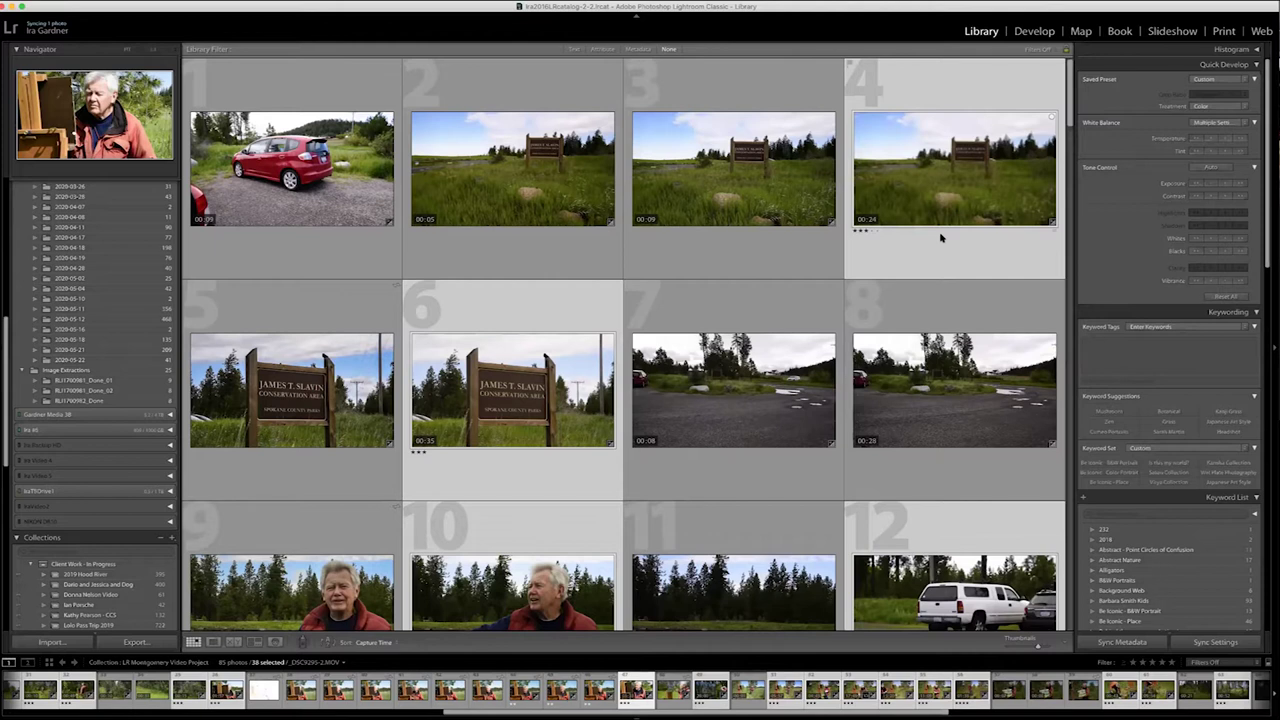
pyautogui.click(731, 259)
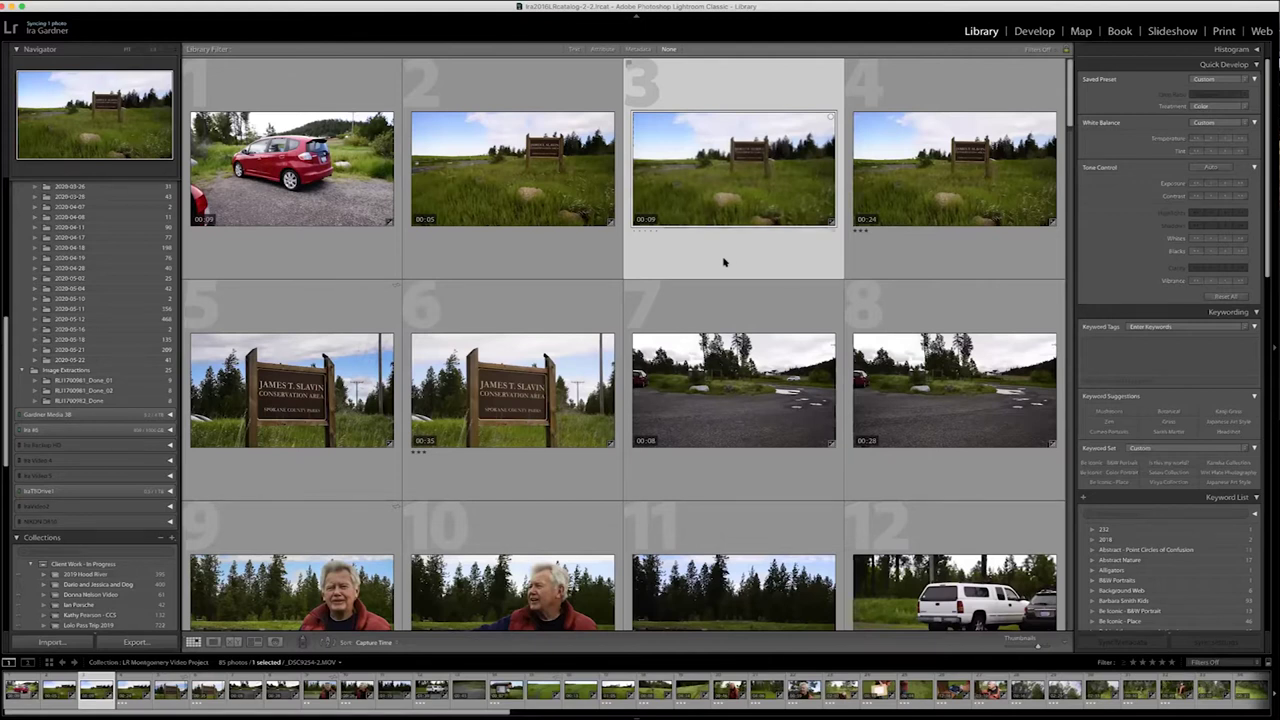
# View the two-star still _DSC9259-2-1.jpg enlarged in Loupe view, switching back to the grid and into Loupe again
pyautogui.scroll(-3, 725, 260)
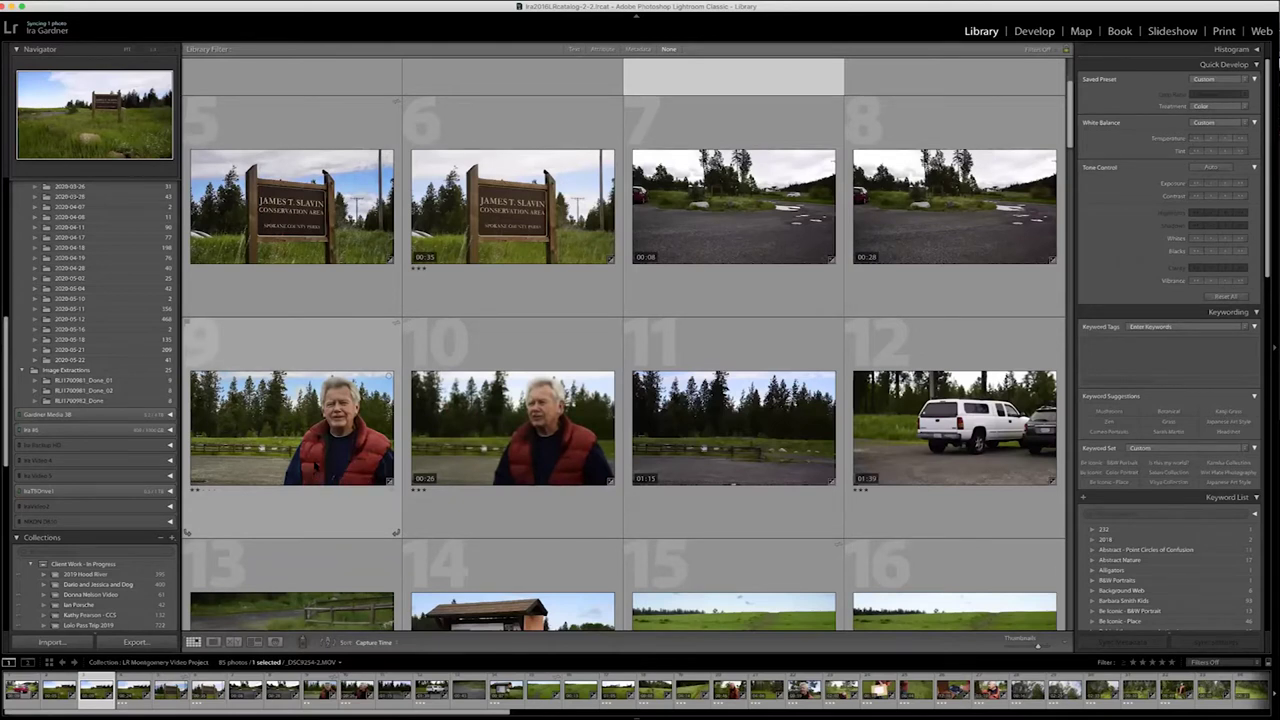
pyautogui.click(315, 466)
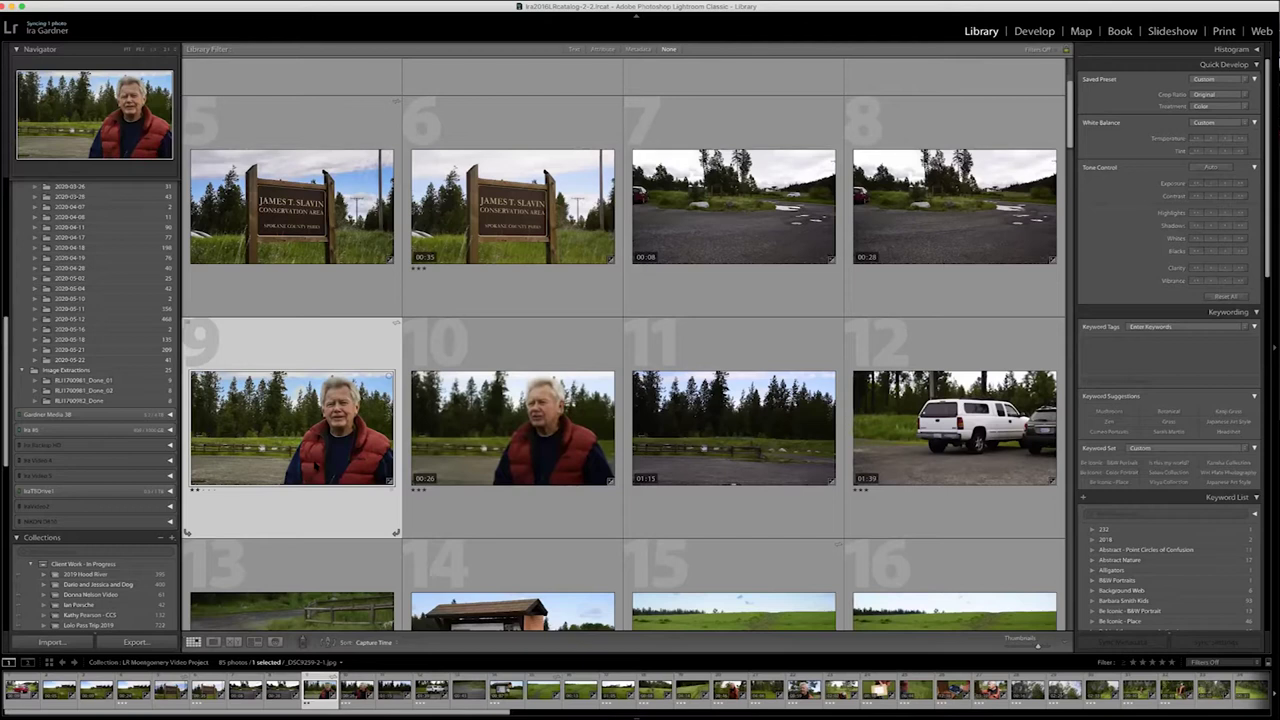
pyautogui.doubleClick(315, 466)
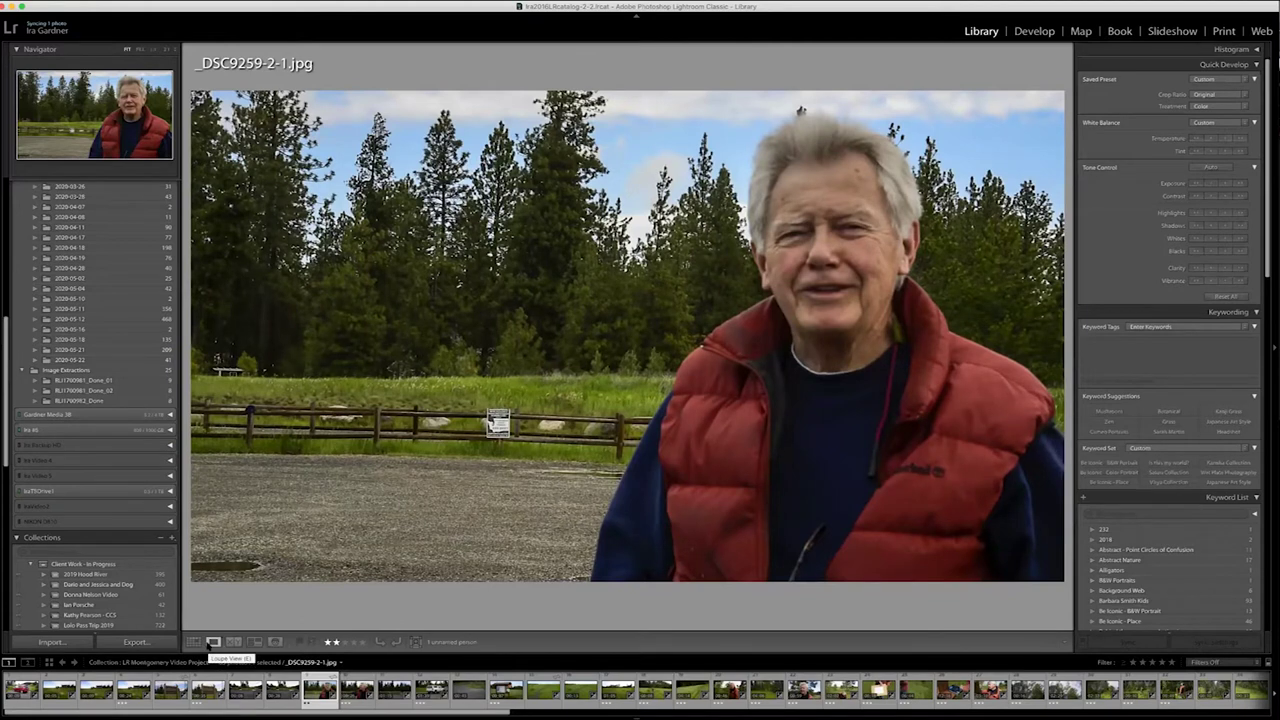
pyautogui.click(205, 644)
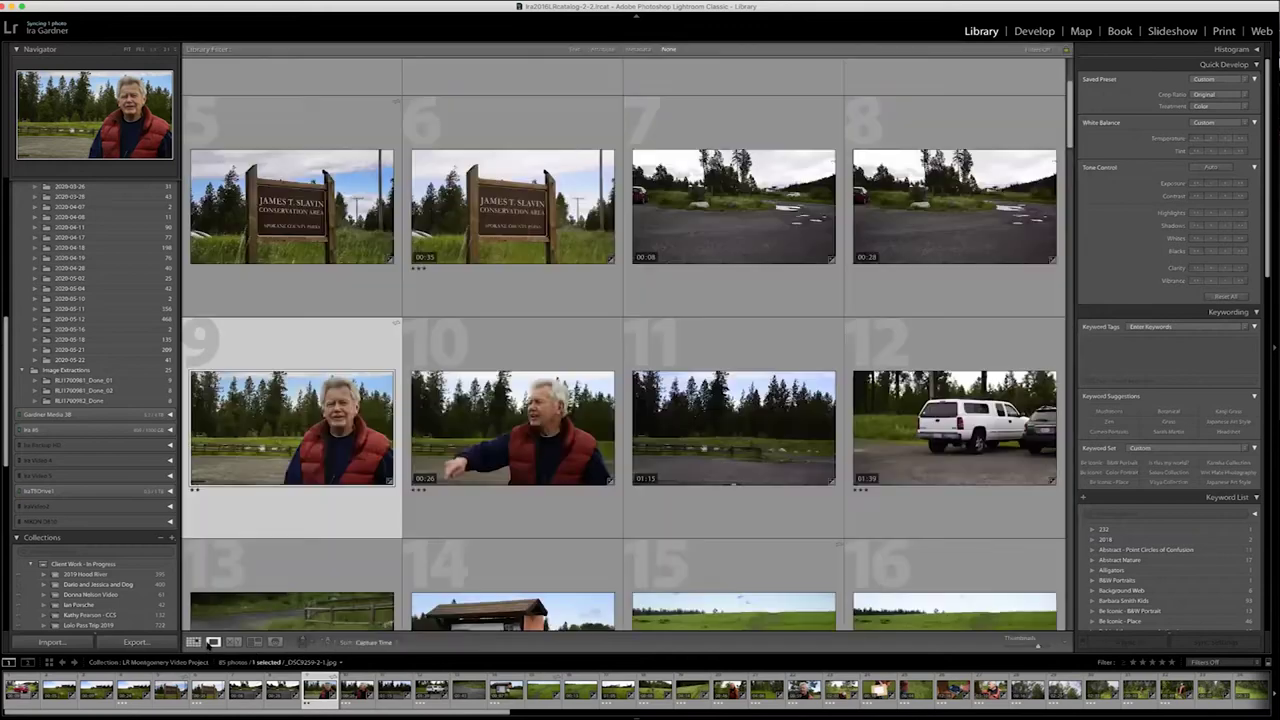
pyautogui.click(212, 643)
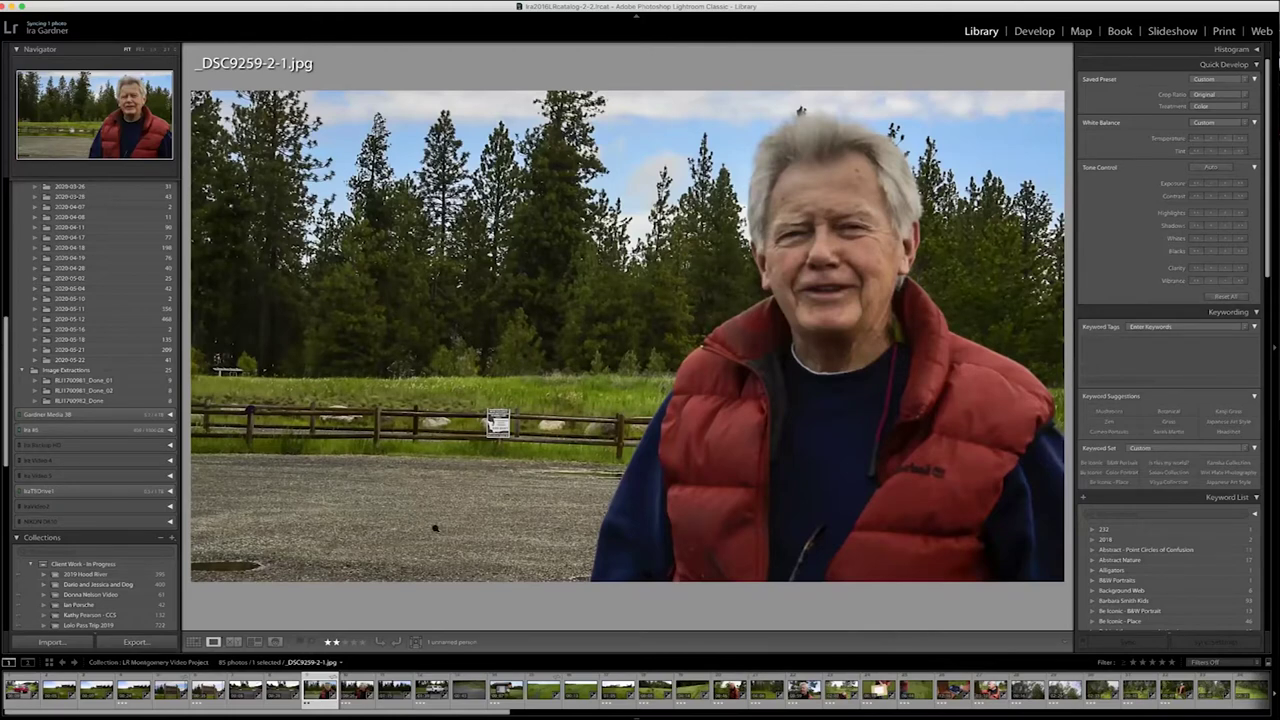
# Play the video clip _DSC9259-2.MOV in Loupe view and try opening it in Develop, returning to Loupe view
pyautogui.press('Right')
pyautogui.press('Right')
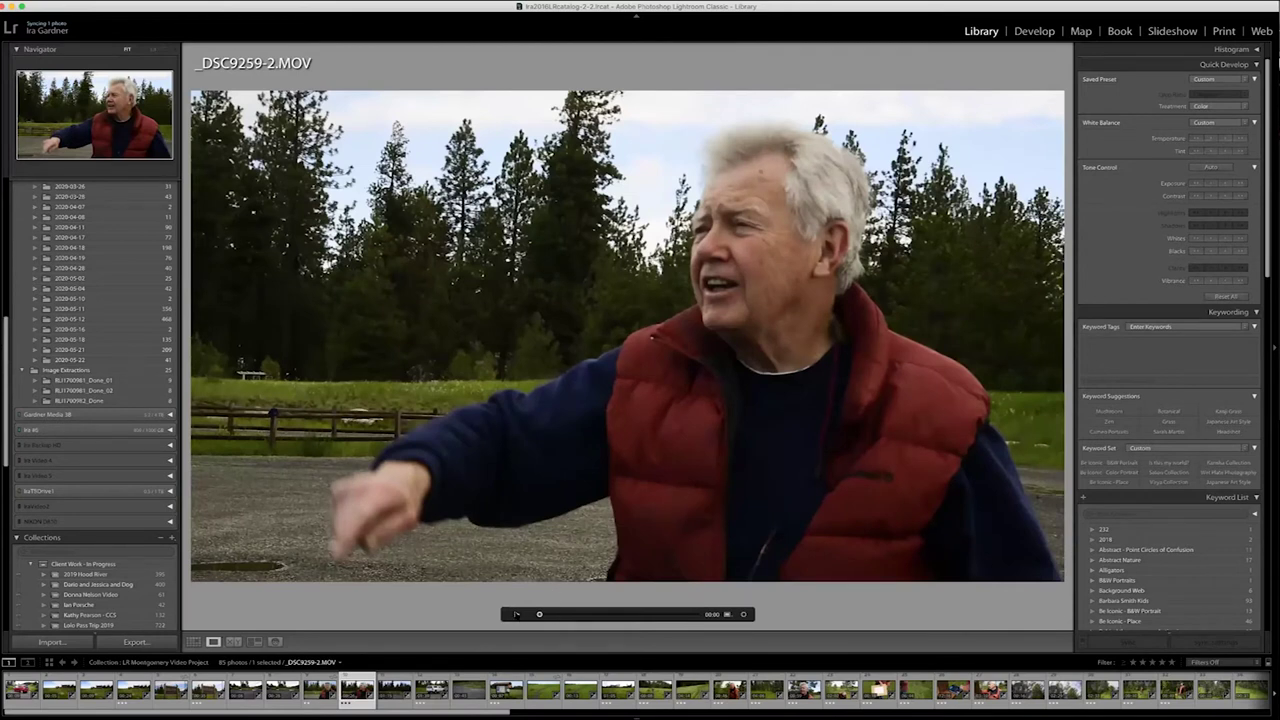
pyautogui.click(516, 614)
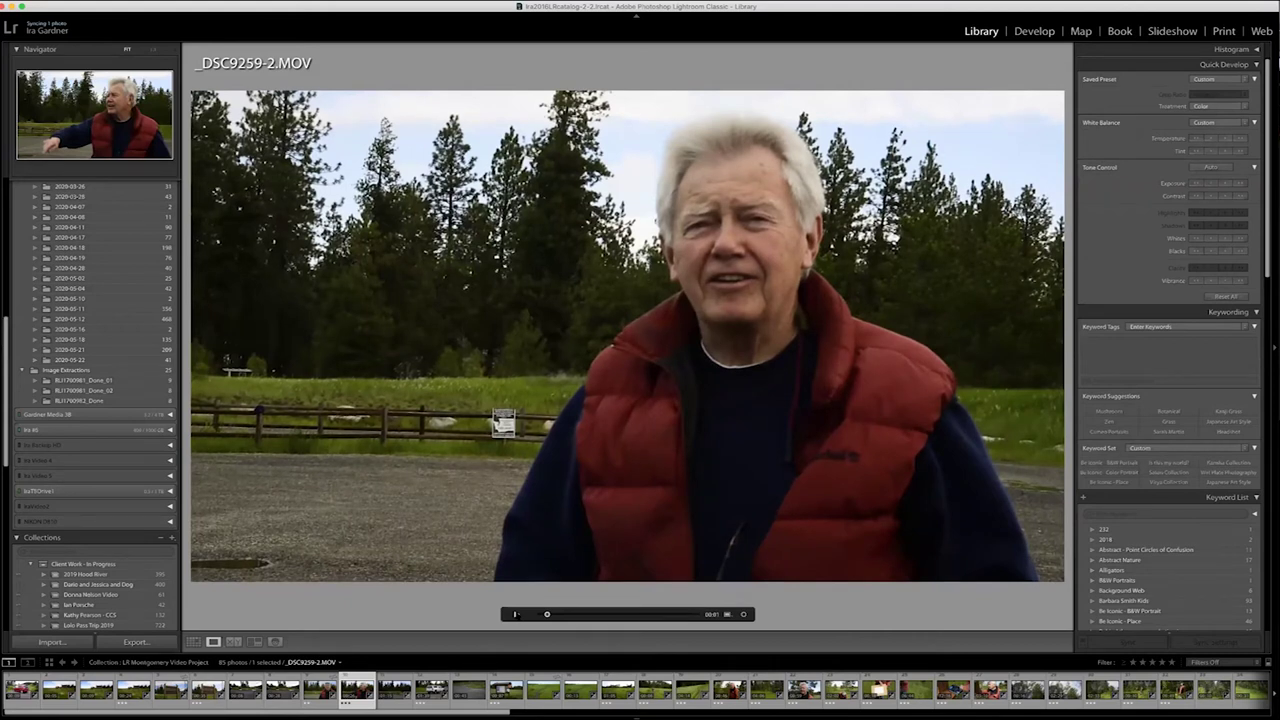
pyautogui.press('d')
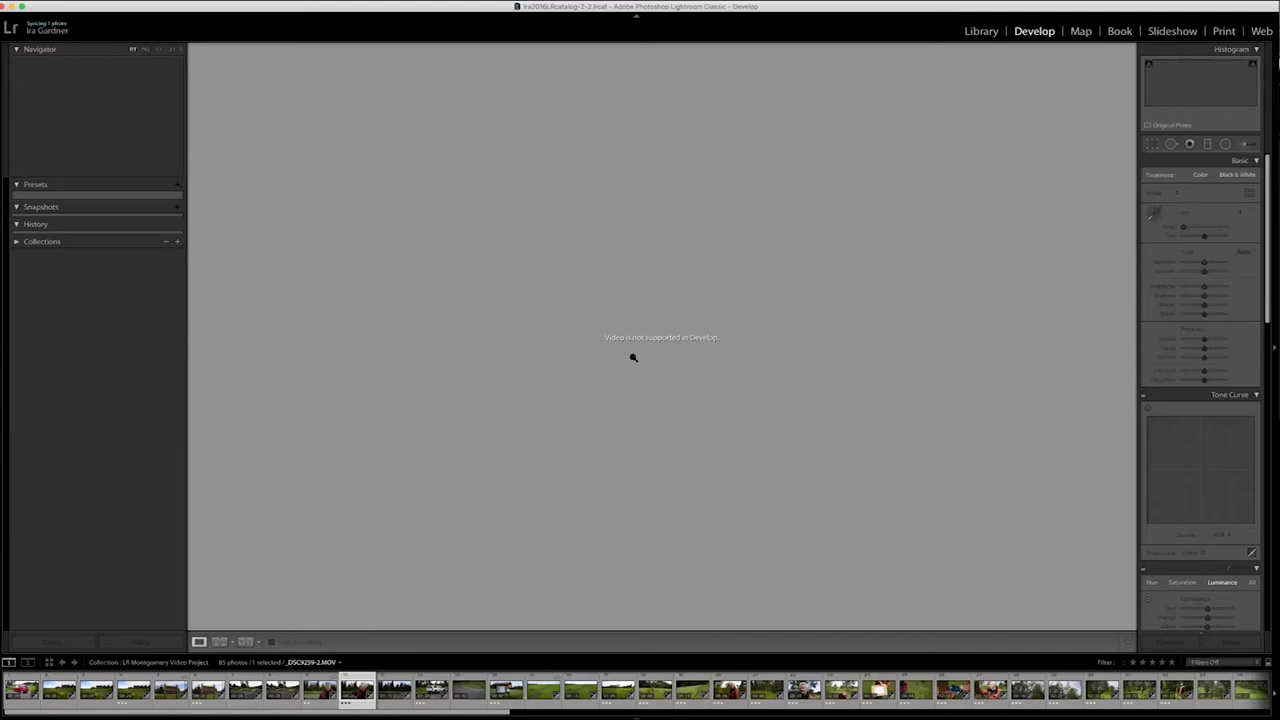
pyautogui.press('e')
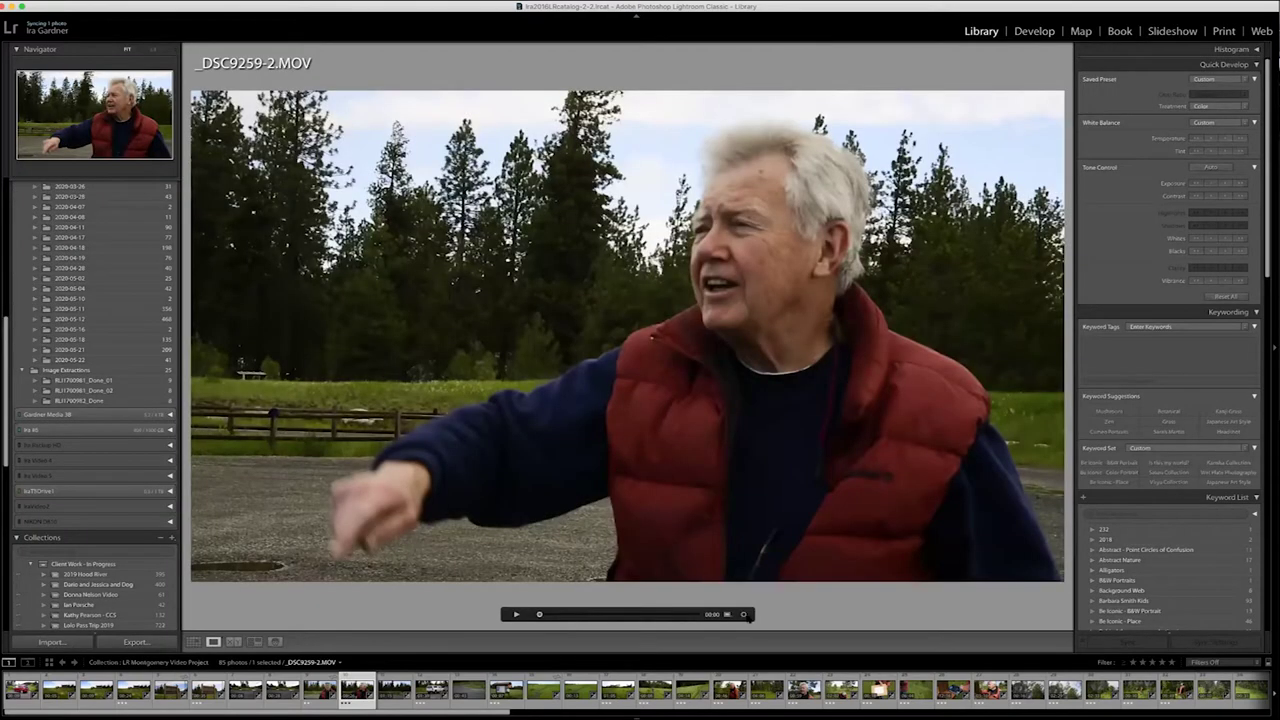
# Expand the playback controls of _DSC9259-2.MOV and capture its opening frame as a still image
pyautogui.click(743, 614)
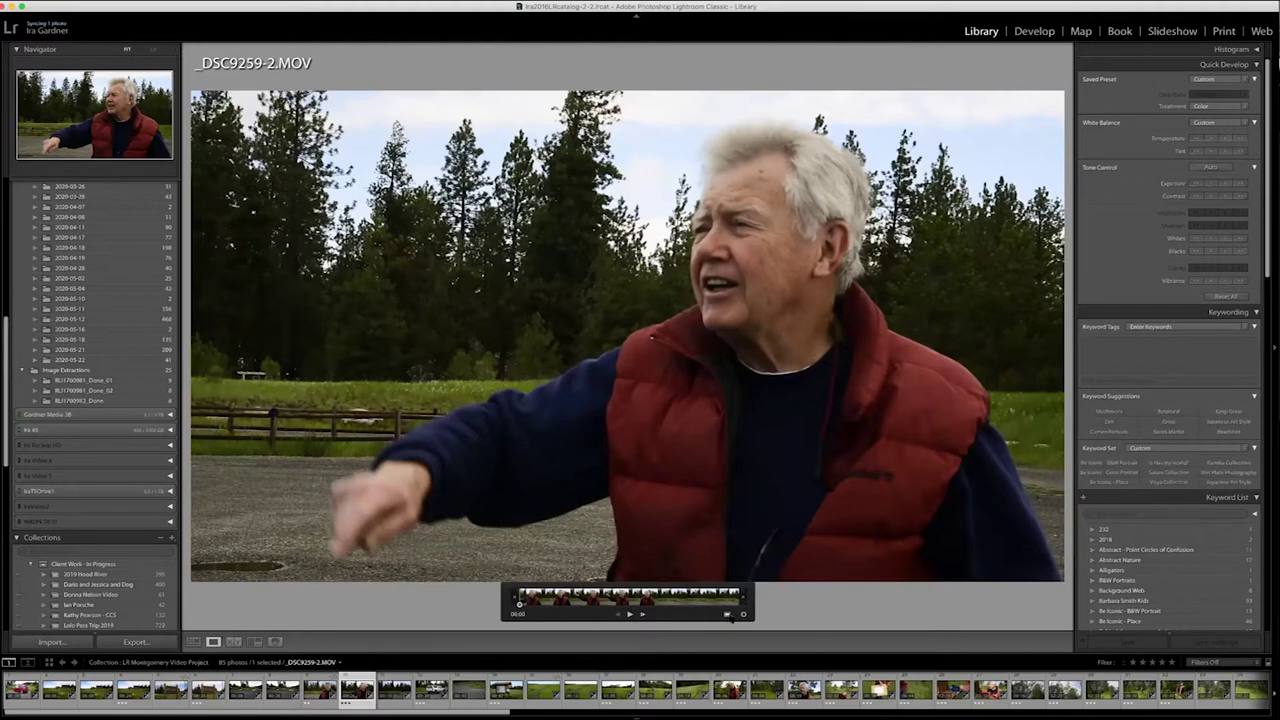
pyautogui.click(730, 614)
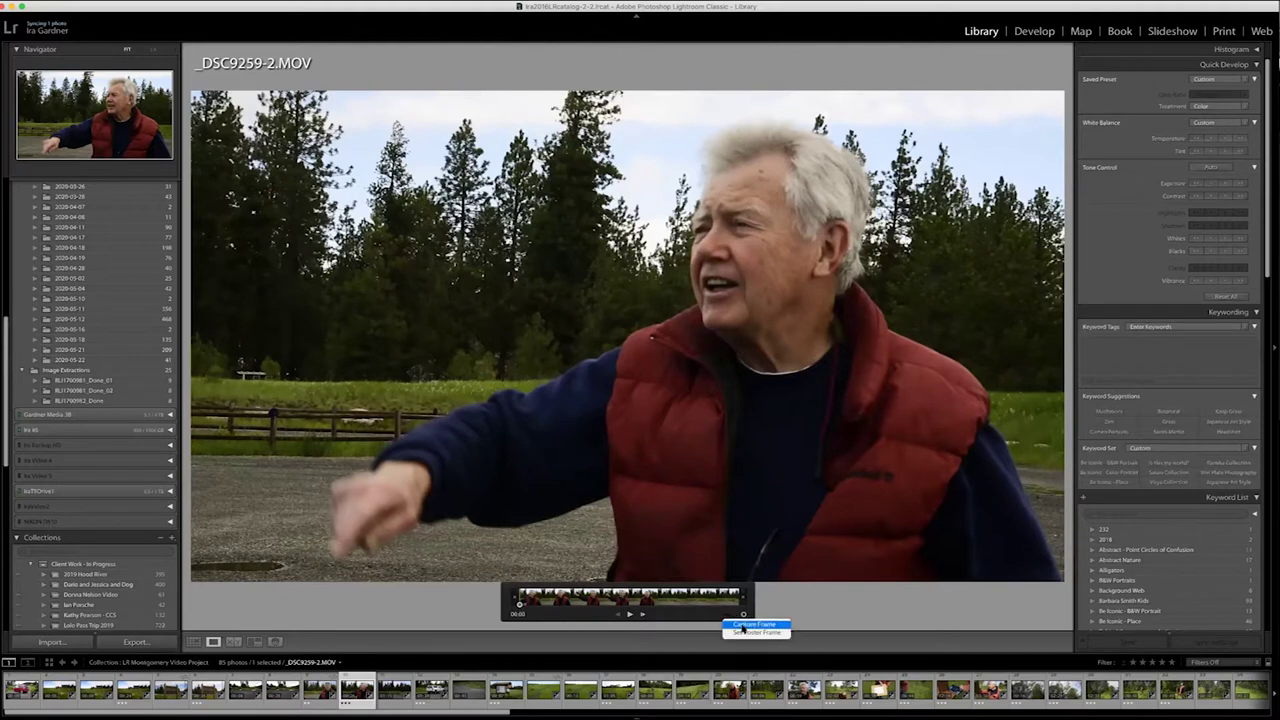
pyautogui.click(742, 626)
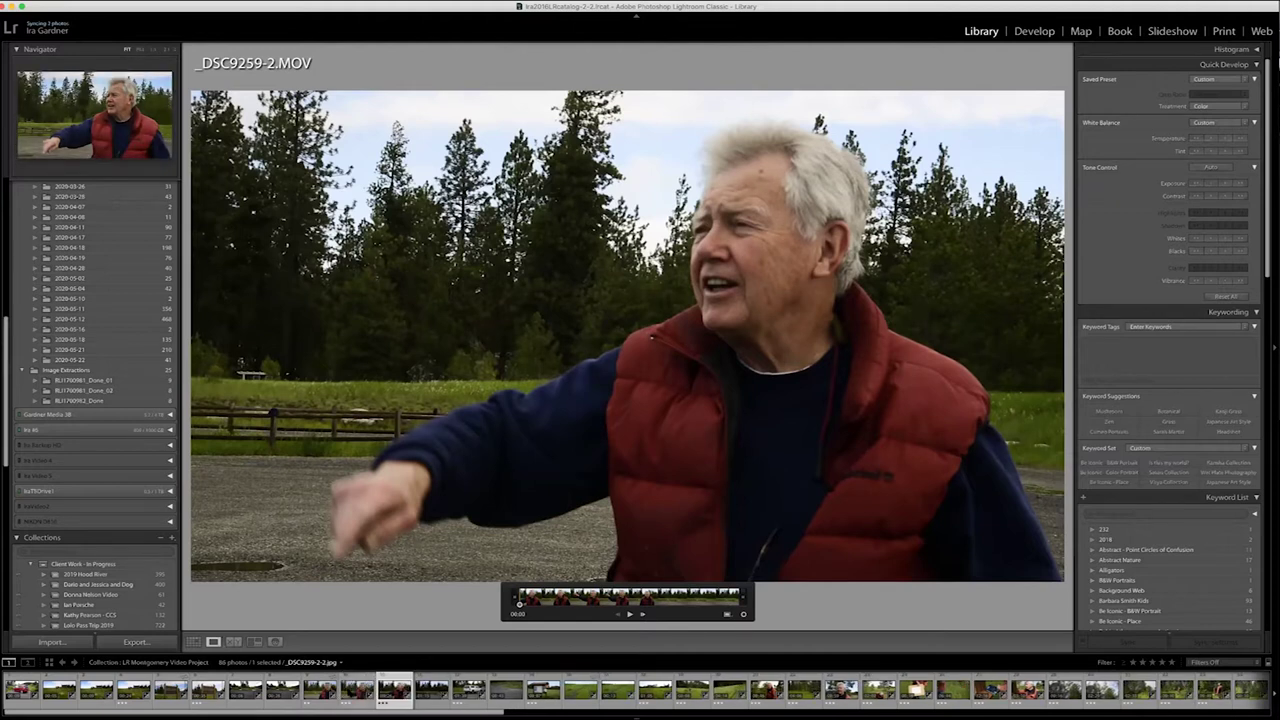
# Open the captured still _DSC9259-2-2.jpg in Develop and apply the B&W user preset to it
pyautogui.click(357, 689)
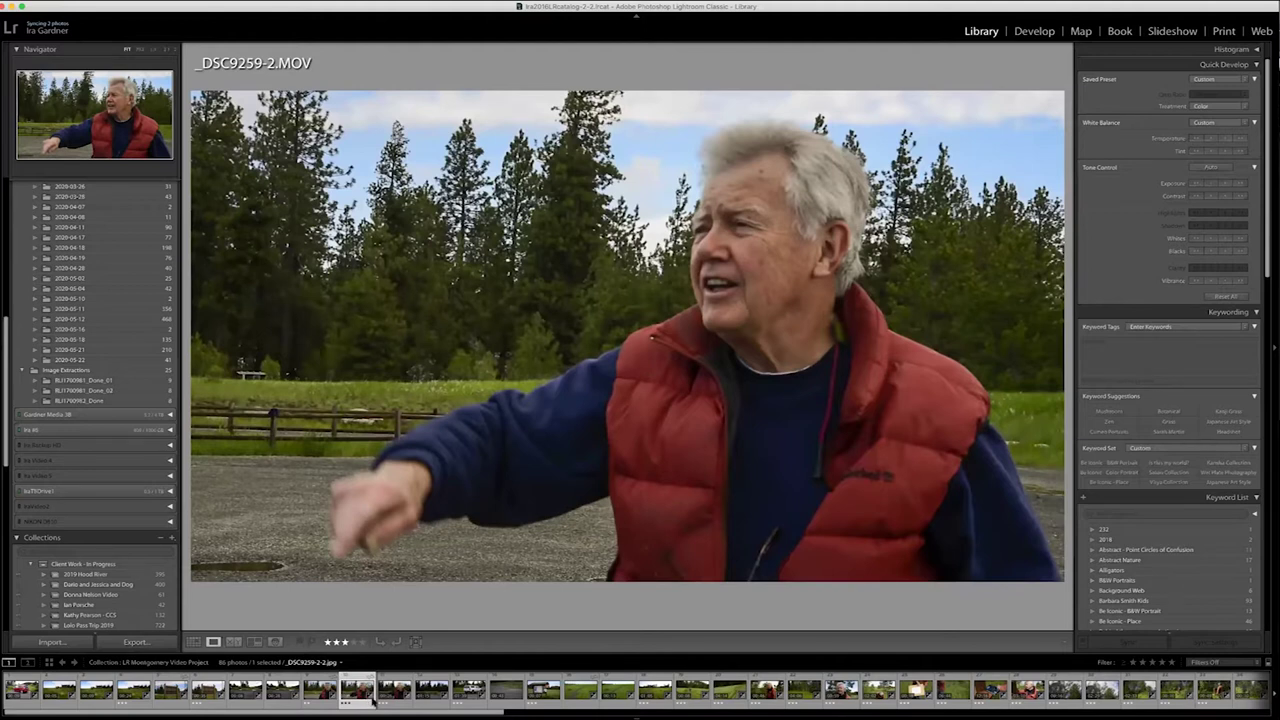
pyautogui.press('d')
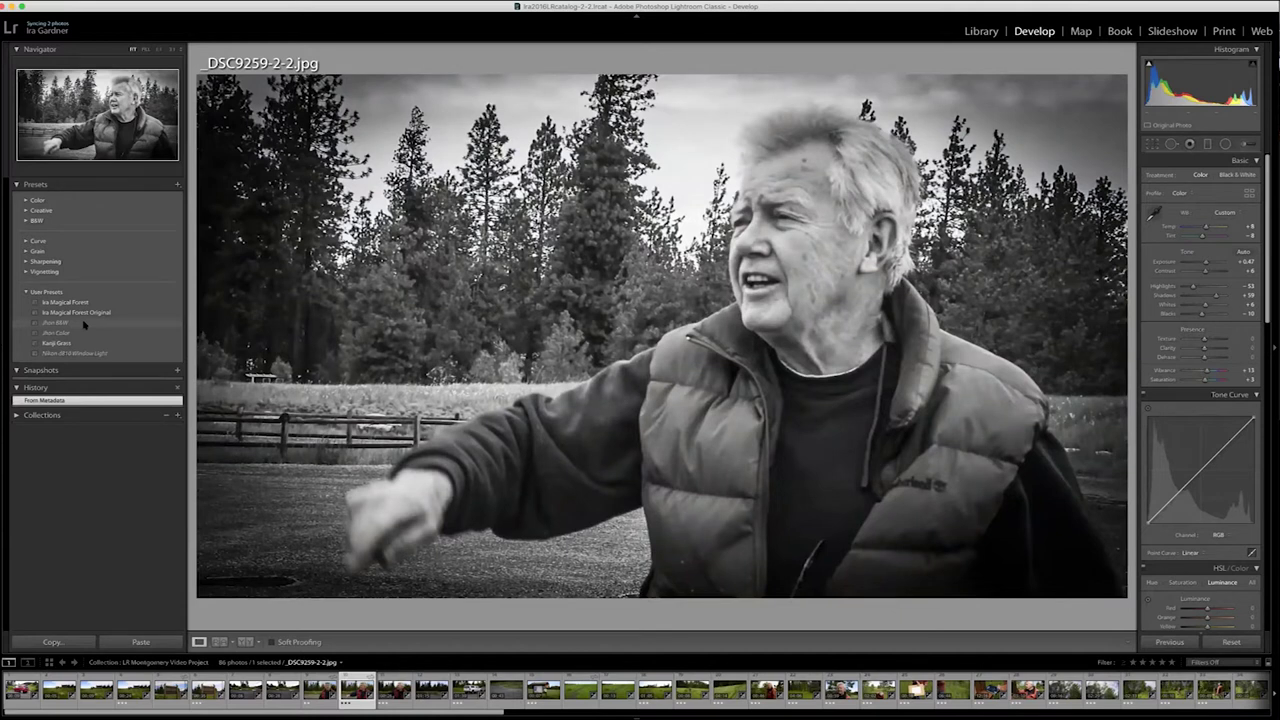
pyautogui.click(84, 323)
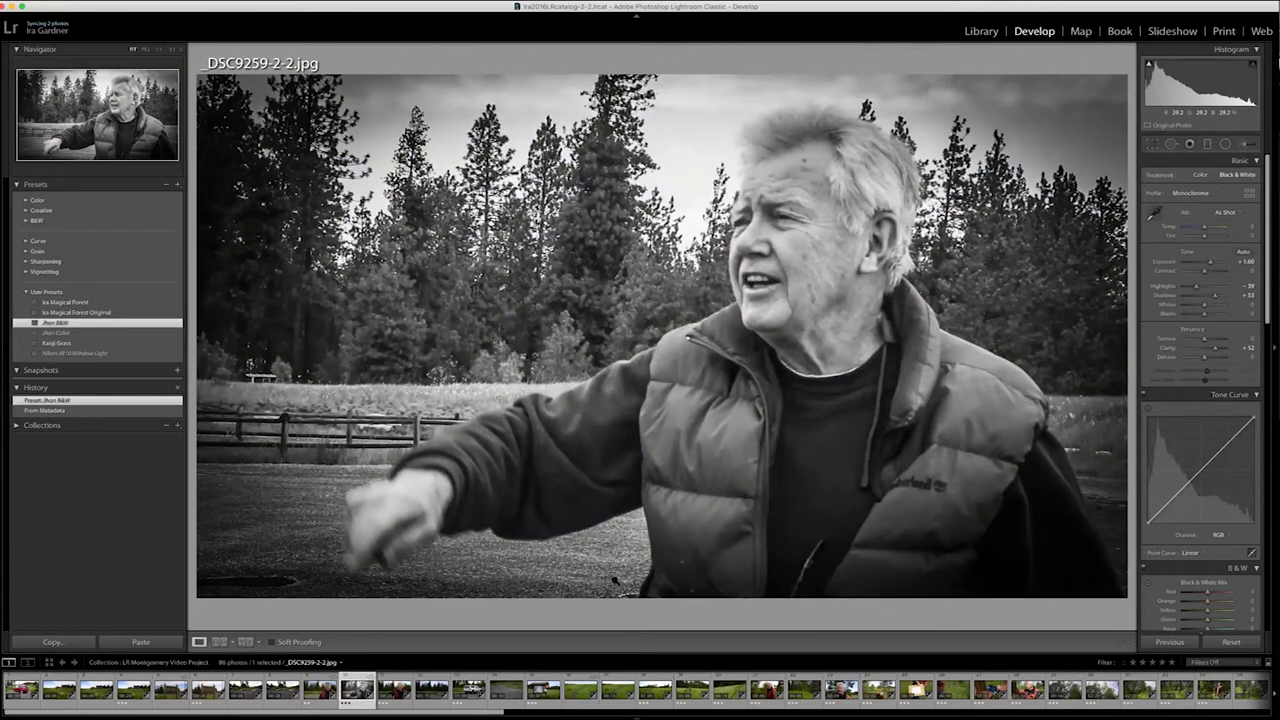
# Synchronize the black-and-white still's settings to the neighbouring clip _DSC9259-2.MOV in the grid, and undo the synchronization
pyautogui.press('g')
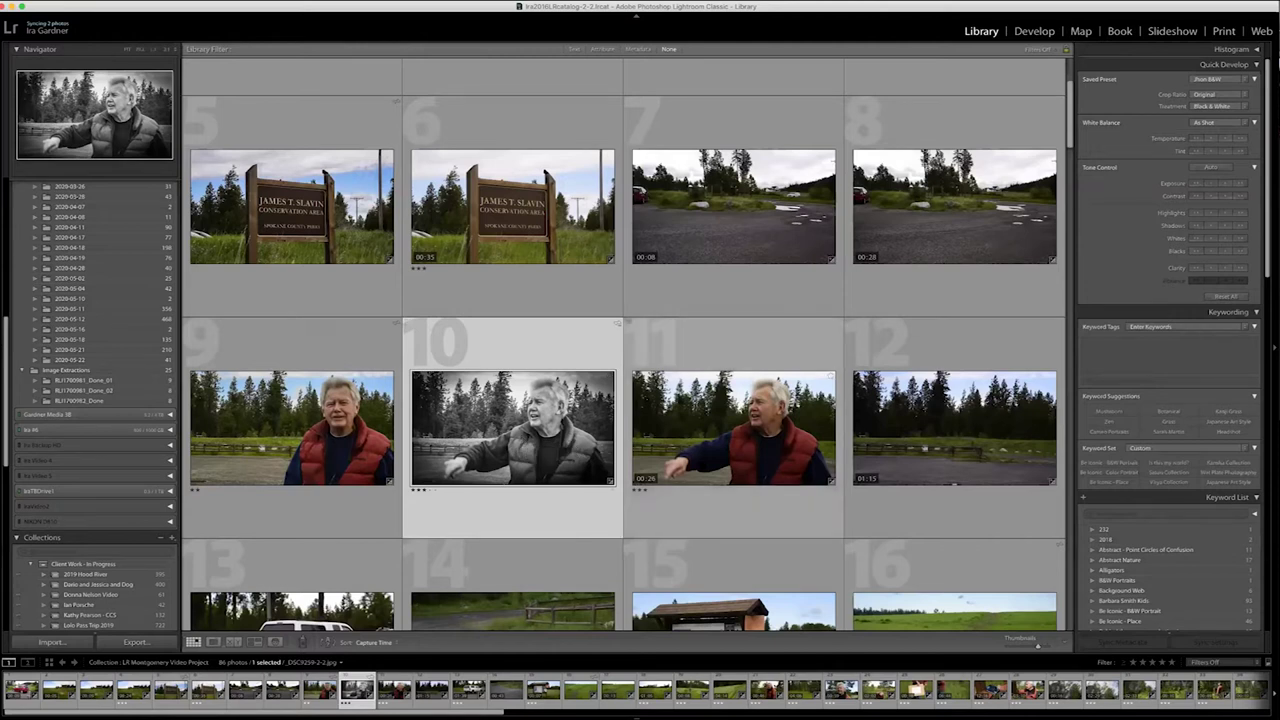
pyautogui.keyDown('shift'); pyautogui.click(700, 467); pyautogui.keyUp('shift')
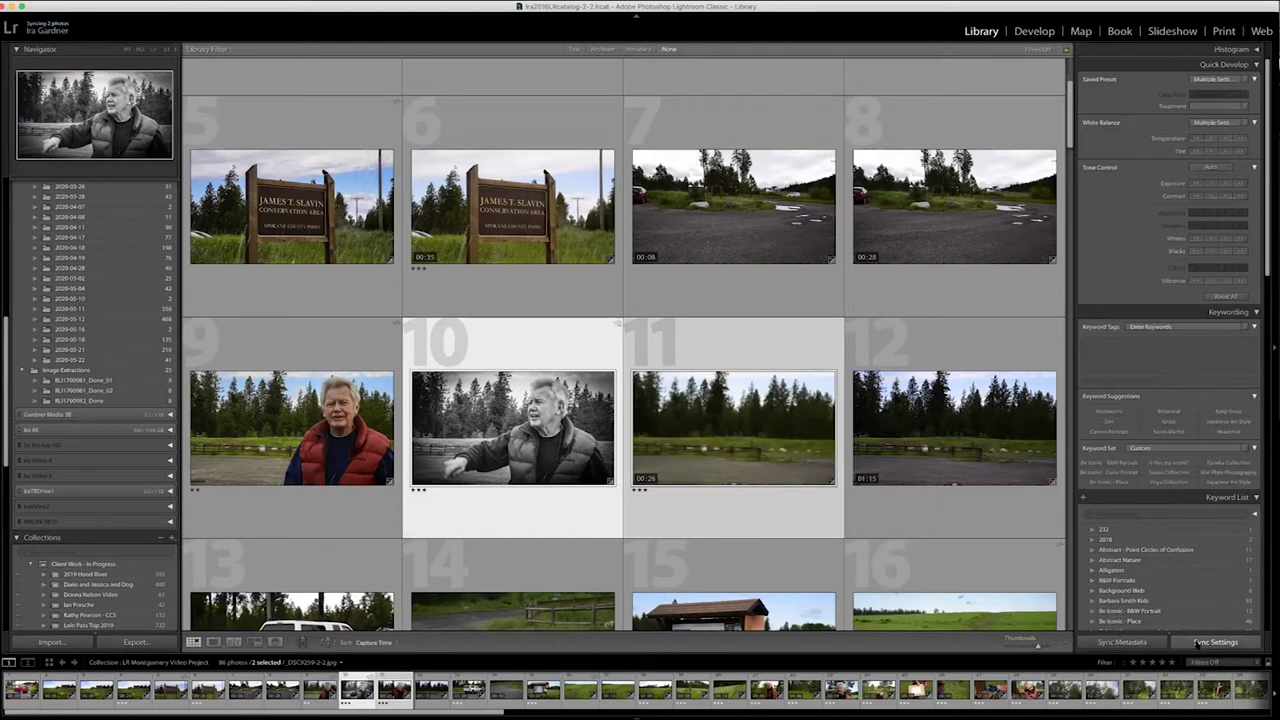
pyautogui.click(1197, 643)
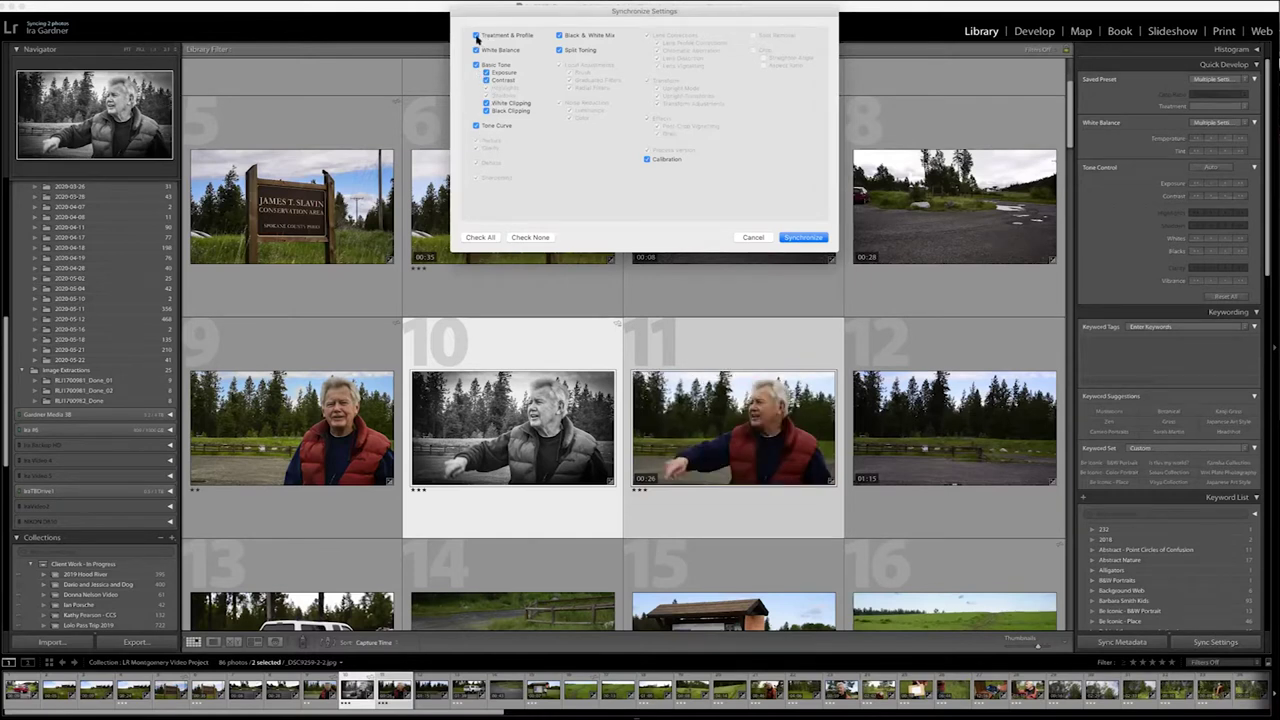
pyautogui.click(806, 237)
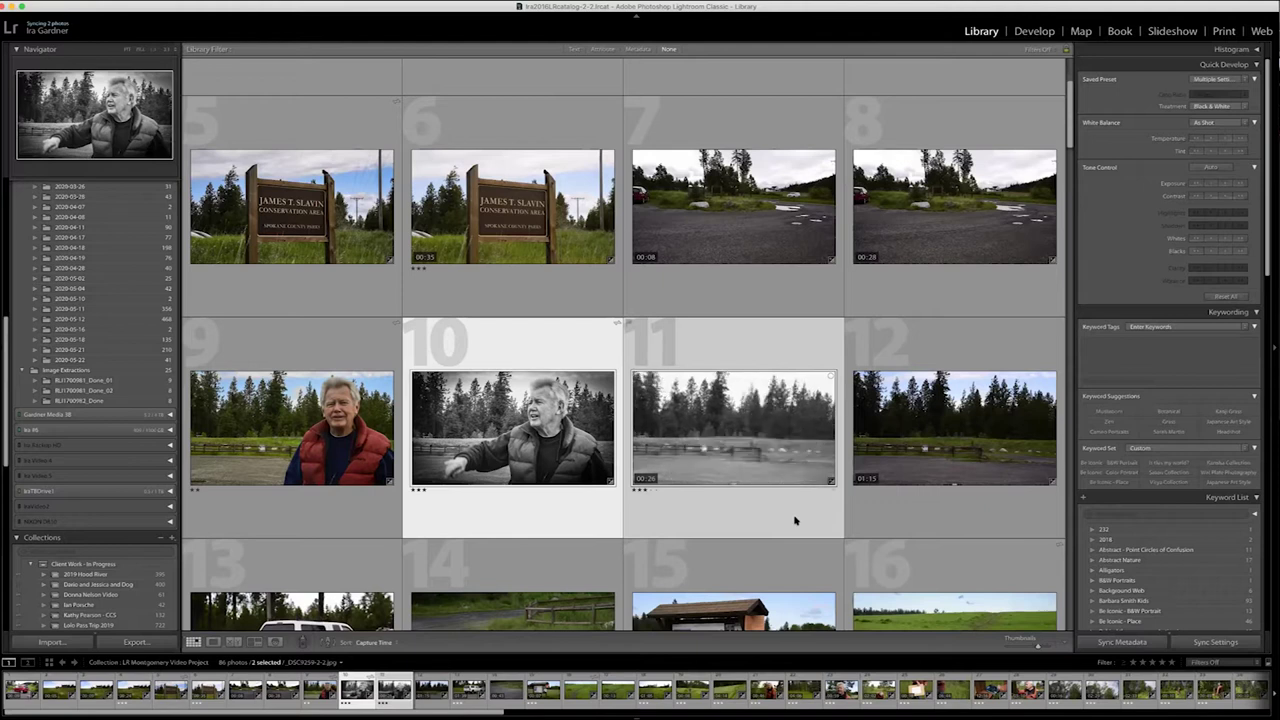
pyautogui.press('super+z')
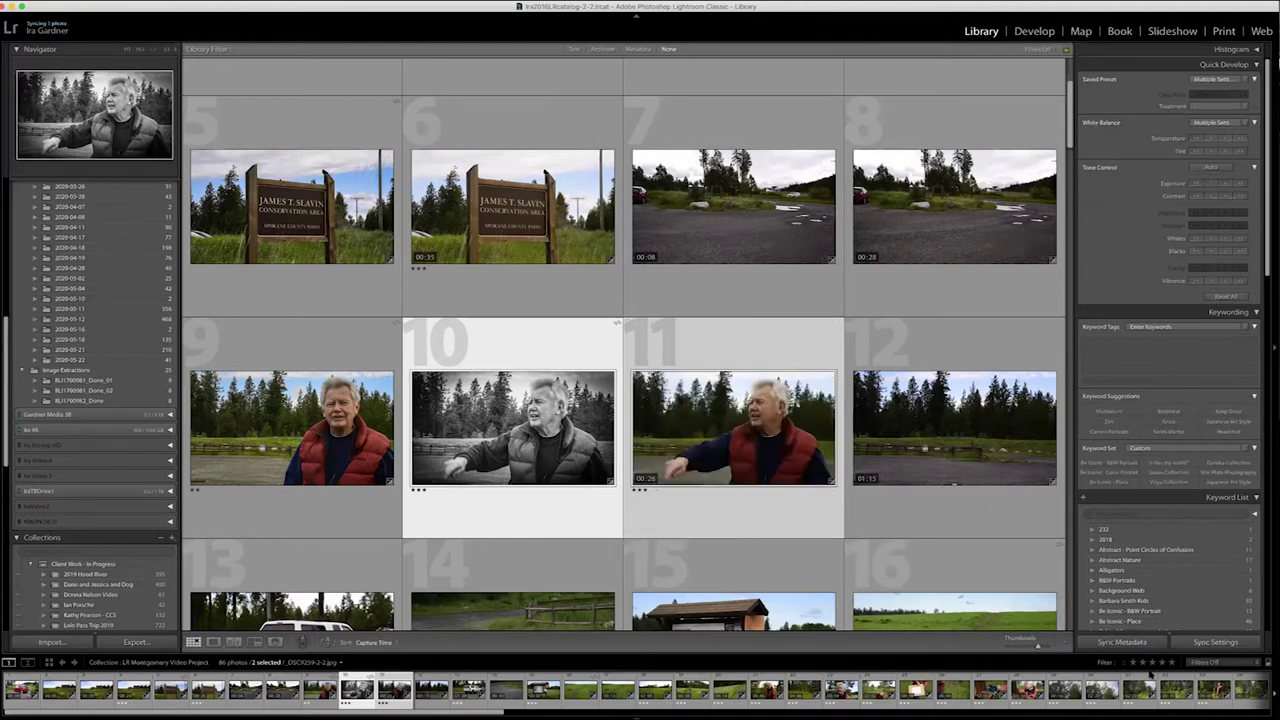
# Filter the collection to items rated 3 stars and higher and browse through the remaining clips
pyautogui.click(1152, 663)
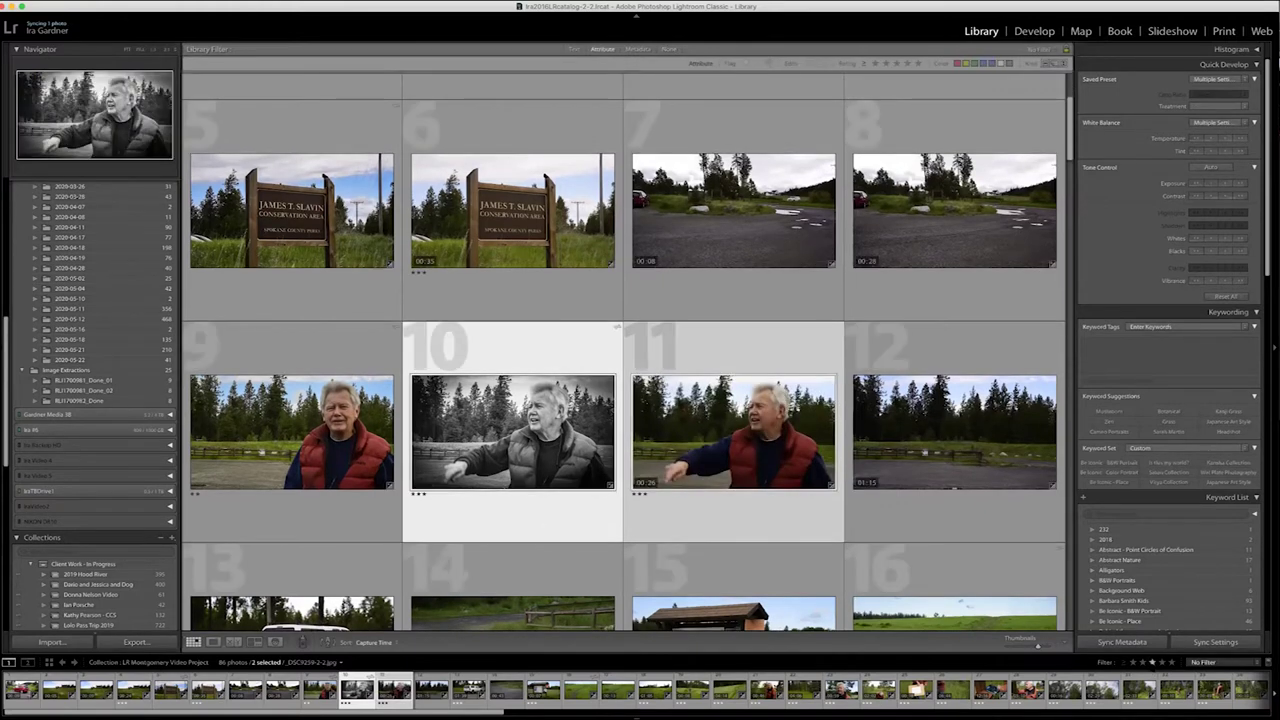
pyautogui.press('super+alt+3')
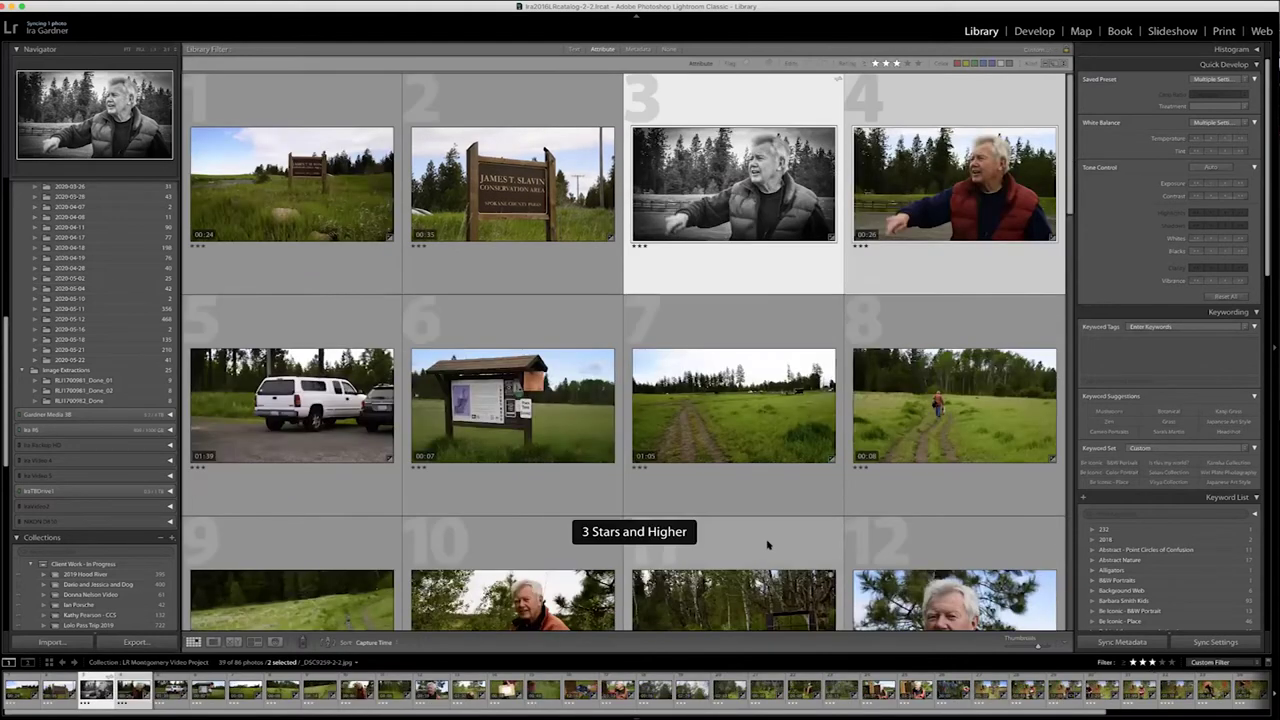
pyautogui.scroll(-2, 769, 545)
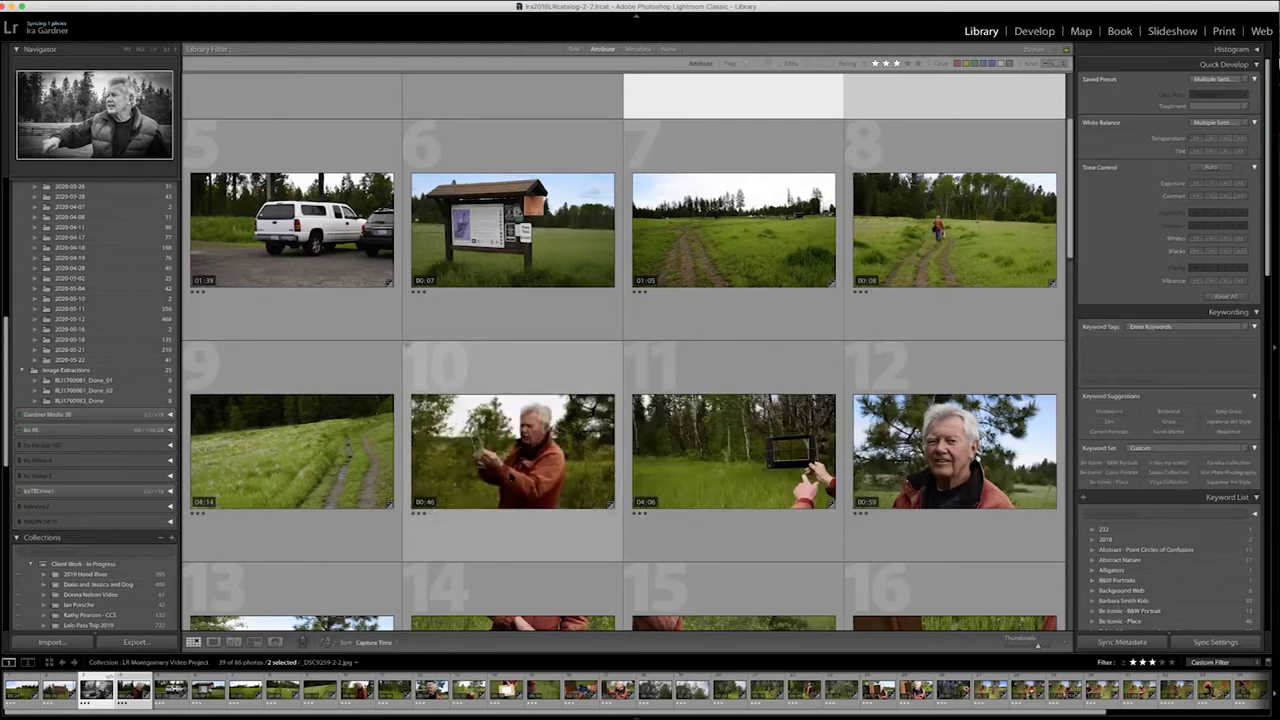
pyautogui.scroll(-2, 490, 496)
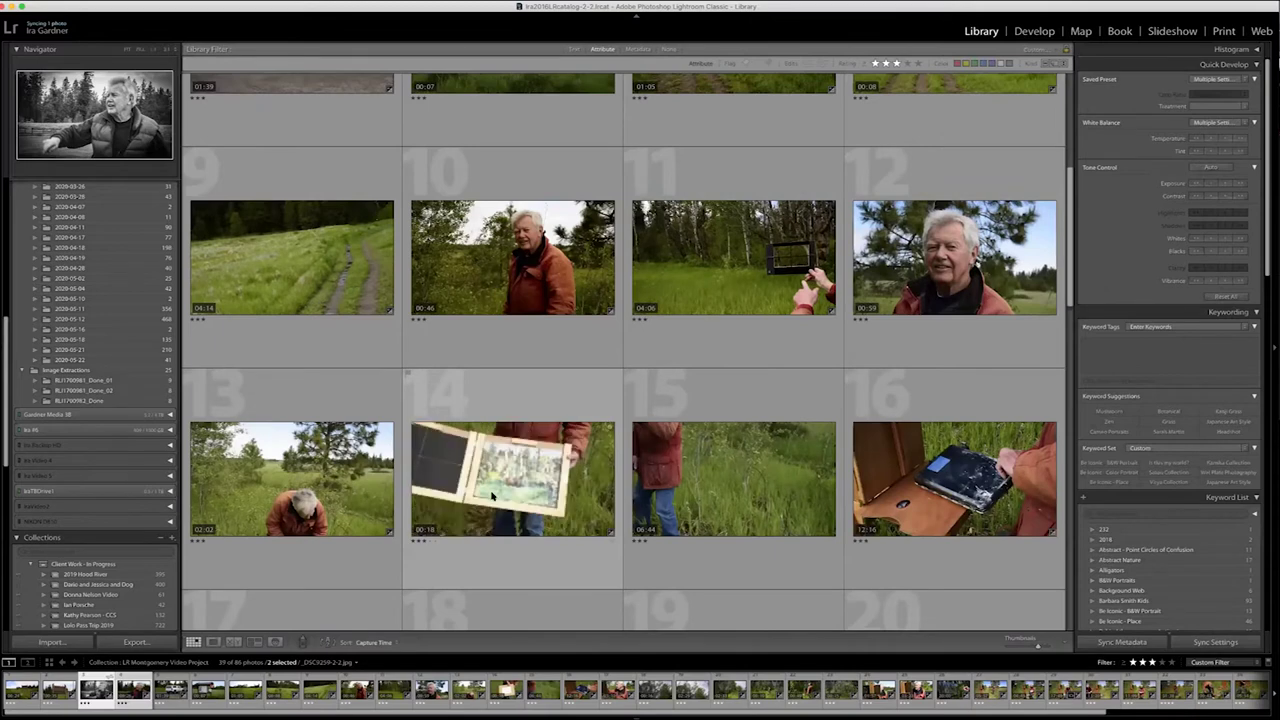
pyautogui.scroll(-2, 492, 494)
pyautogui.scroll(-2, 492, 494)
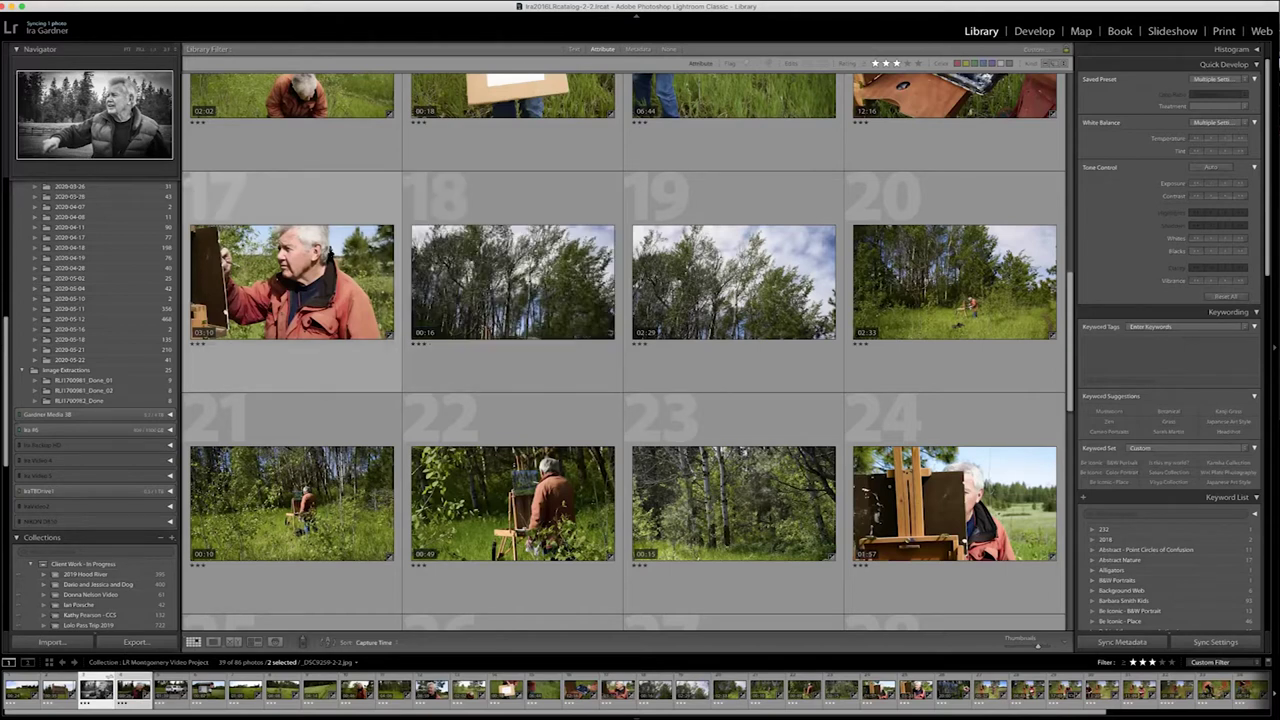
# Select the painter clip in grid cell 17, review its video format and quality choices for export, and cancel the export
pyautogui.click(352, 246)
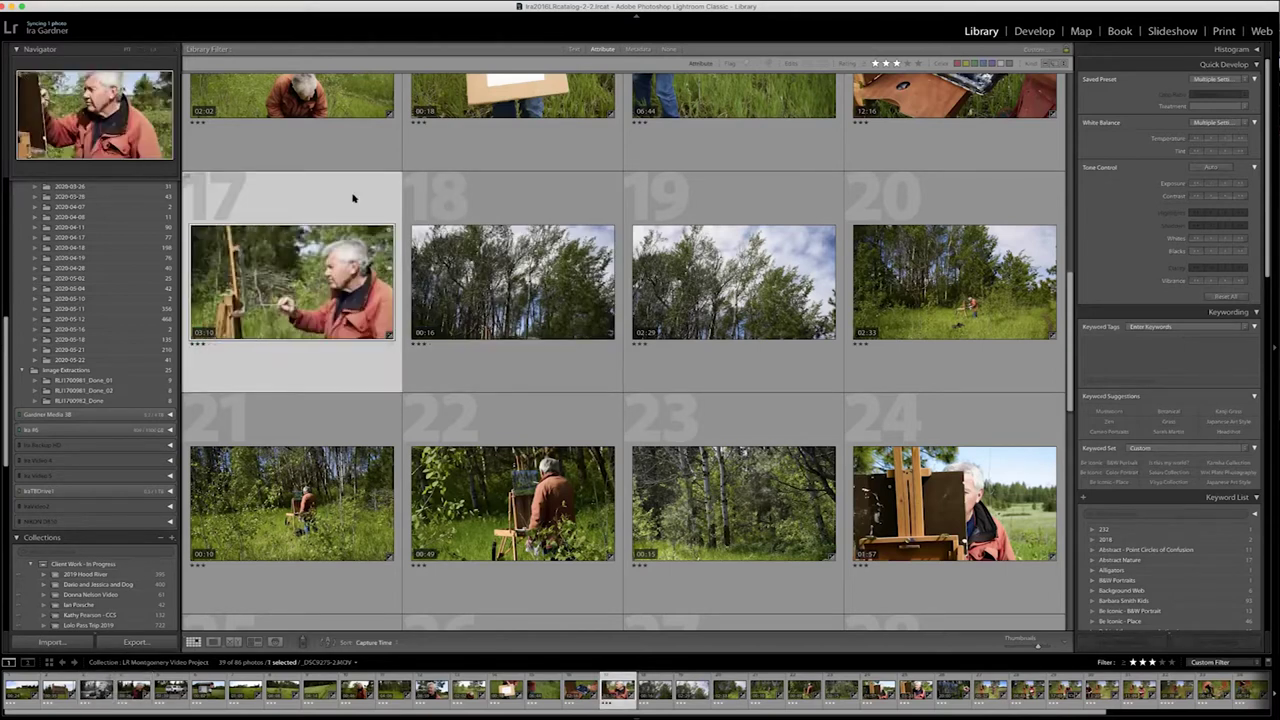
pyautogui.click(105, 1)
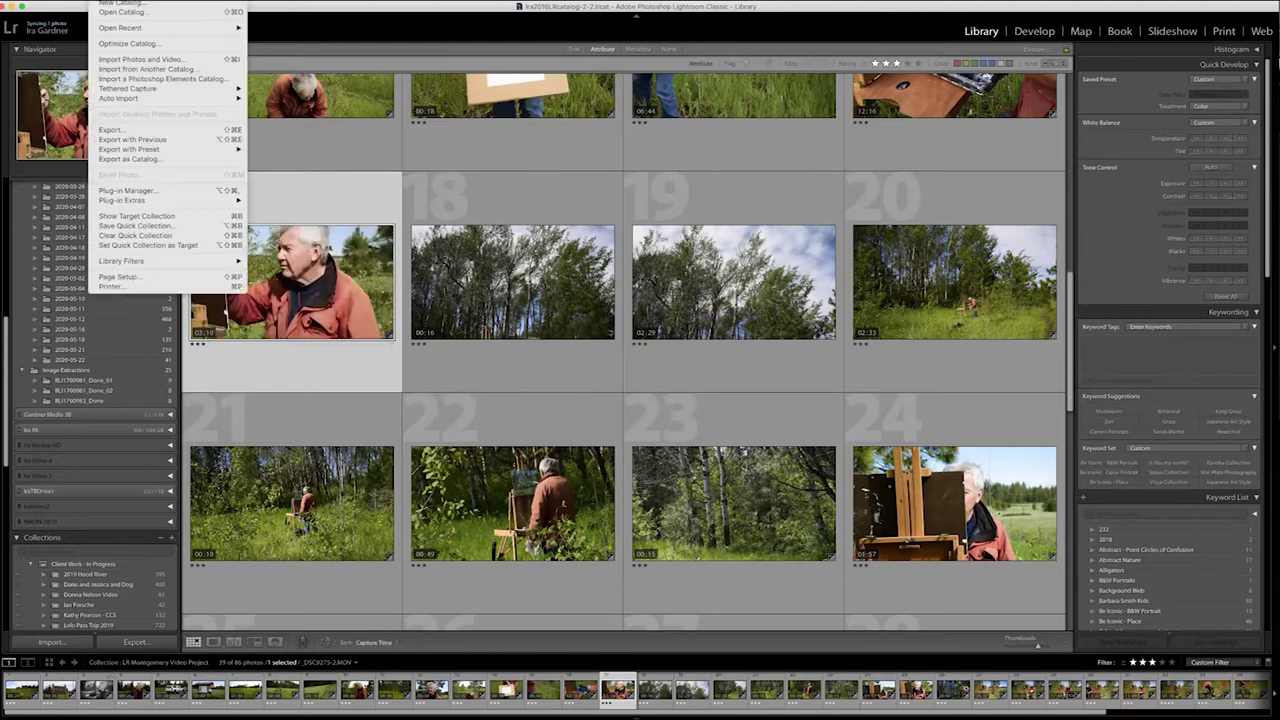
pyautogui.click(115, 130)
pyautogui.scroll(-5, 640, 247)
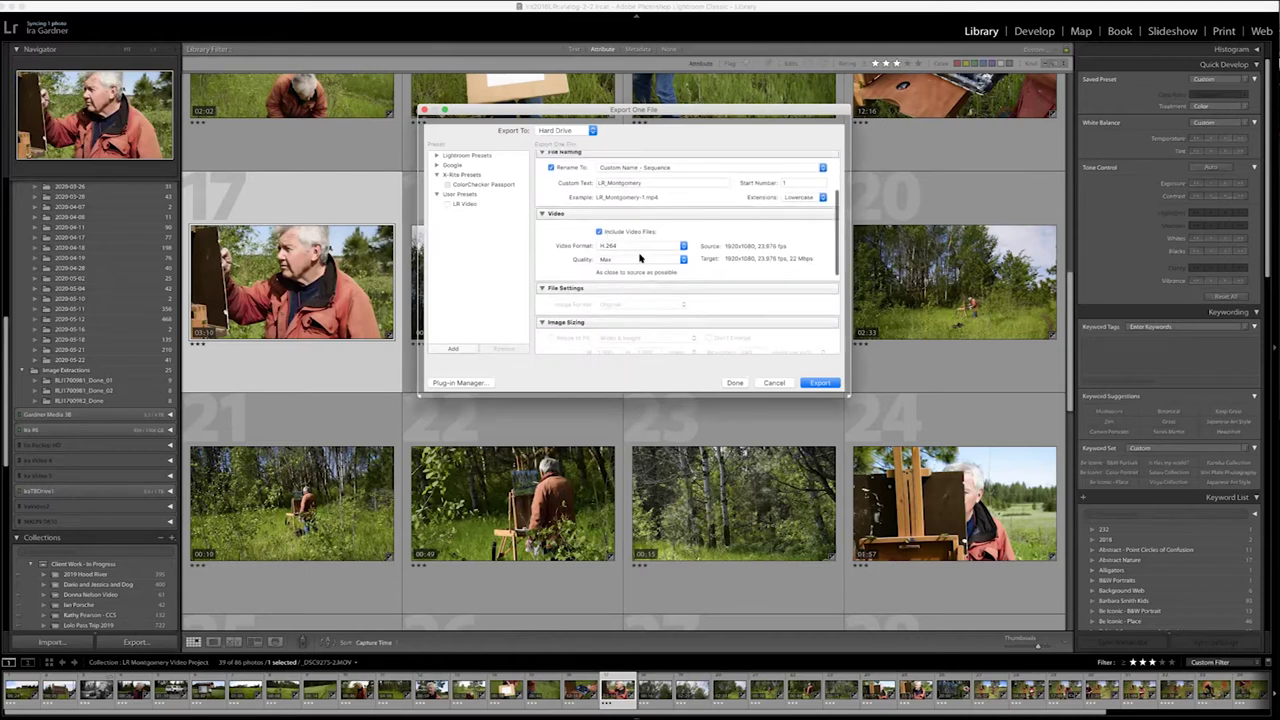
pyautogui.click(645, 246)
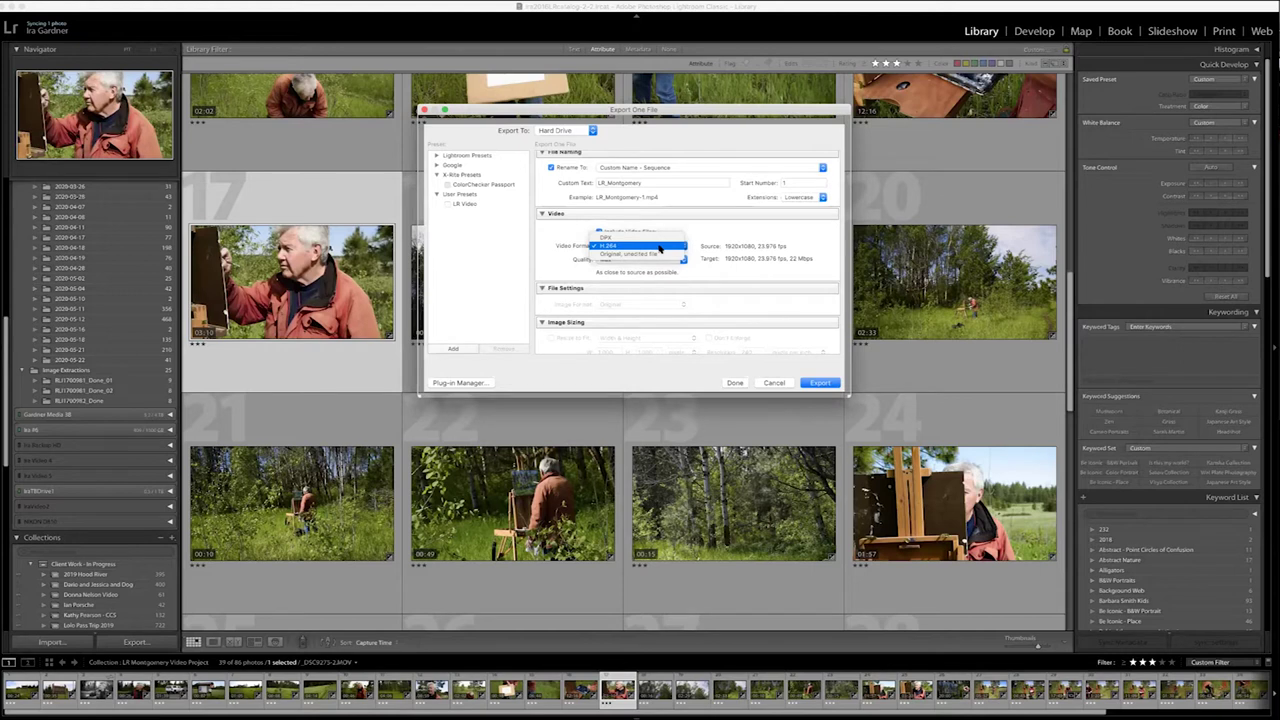
pyautogui.click(659, 247)
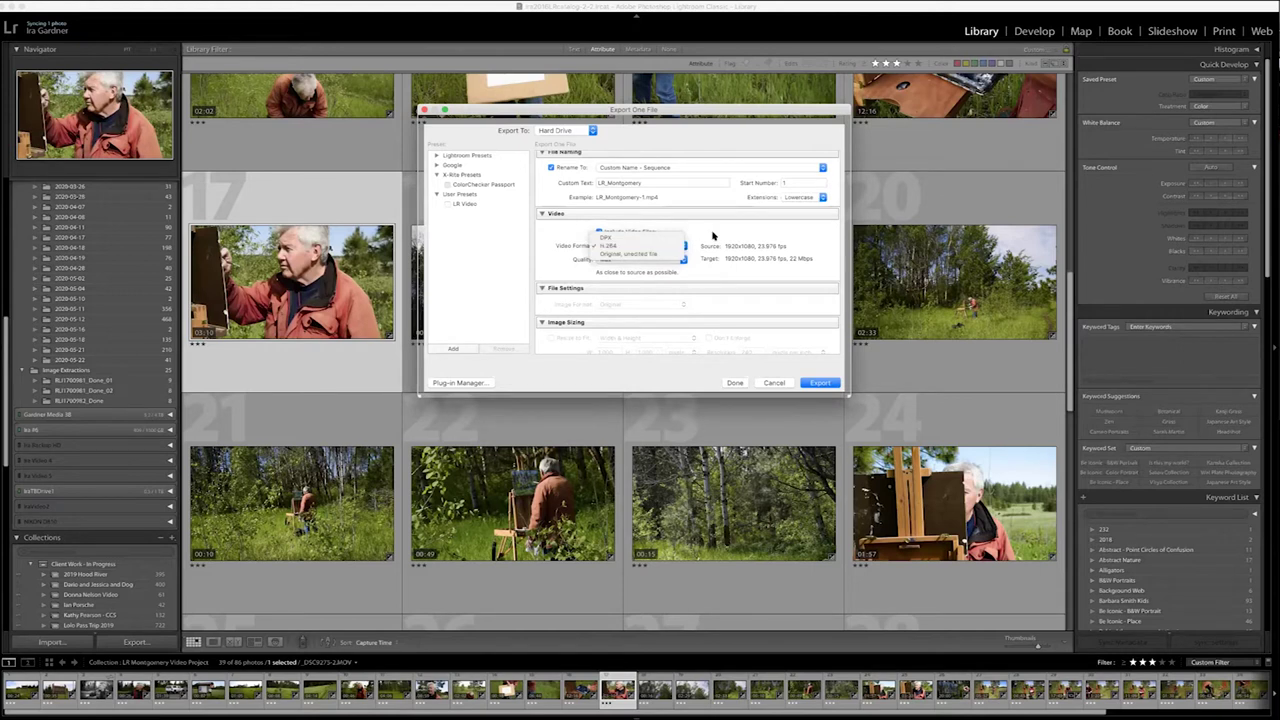
pyautogui.click(644, 260)
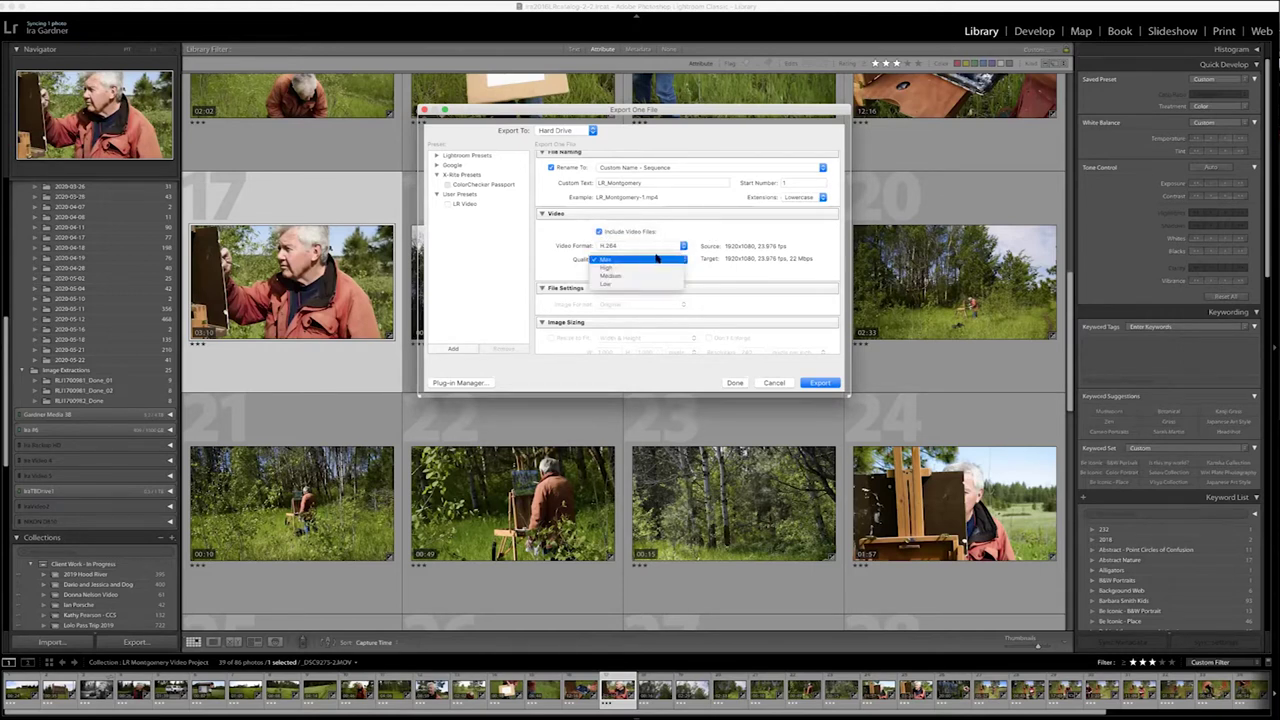
pyautogui.click(704, 233)
pyautogui.click(772, 382)
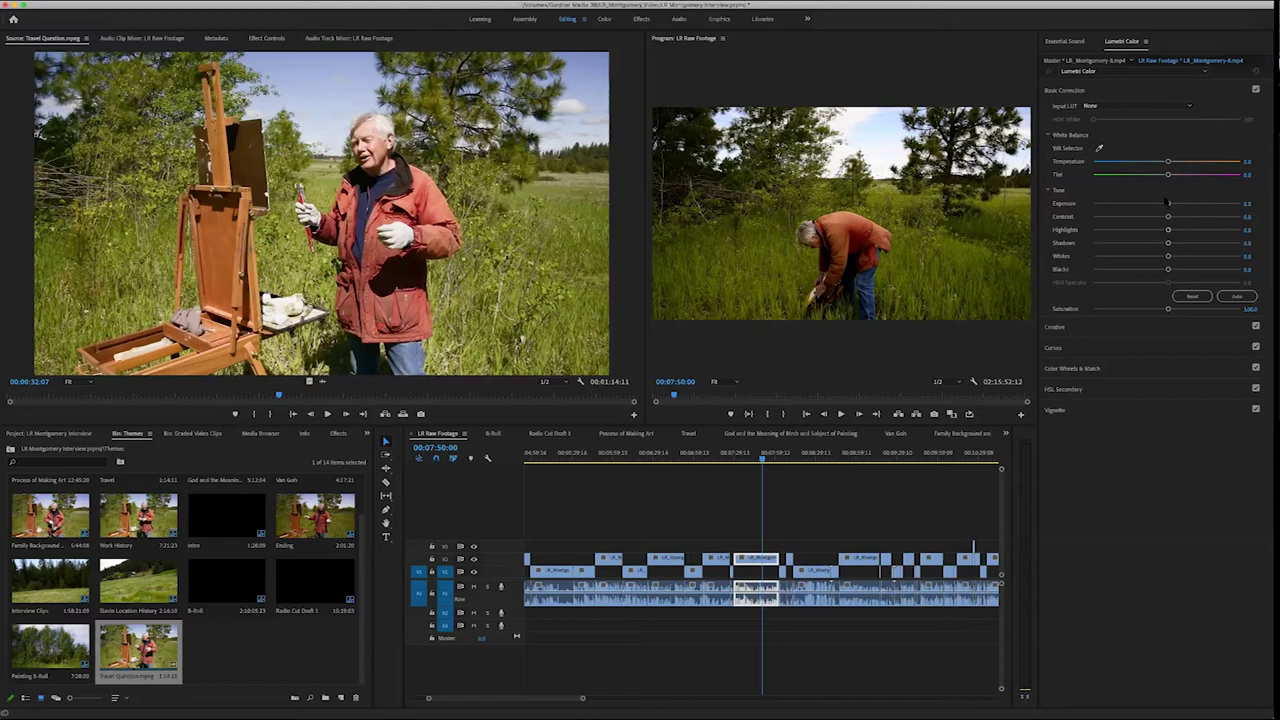
# In Premiere Pro, raise the selected clip's Lumetri exposure to 1.4 and lower its highlights to about -52
pyautogui.click(1177, 205)
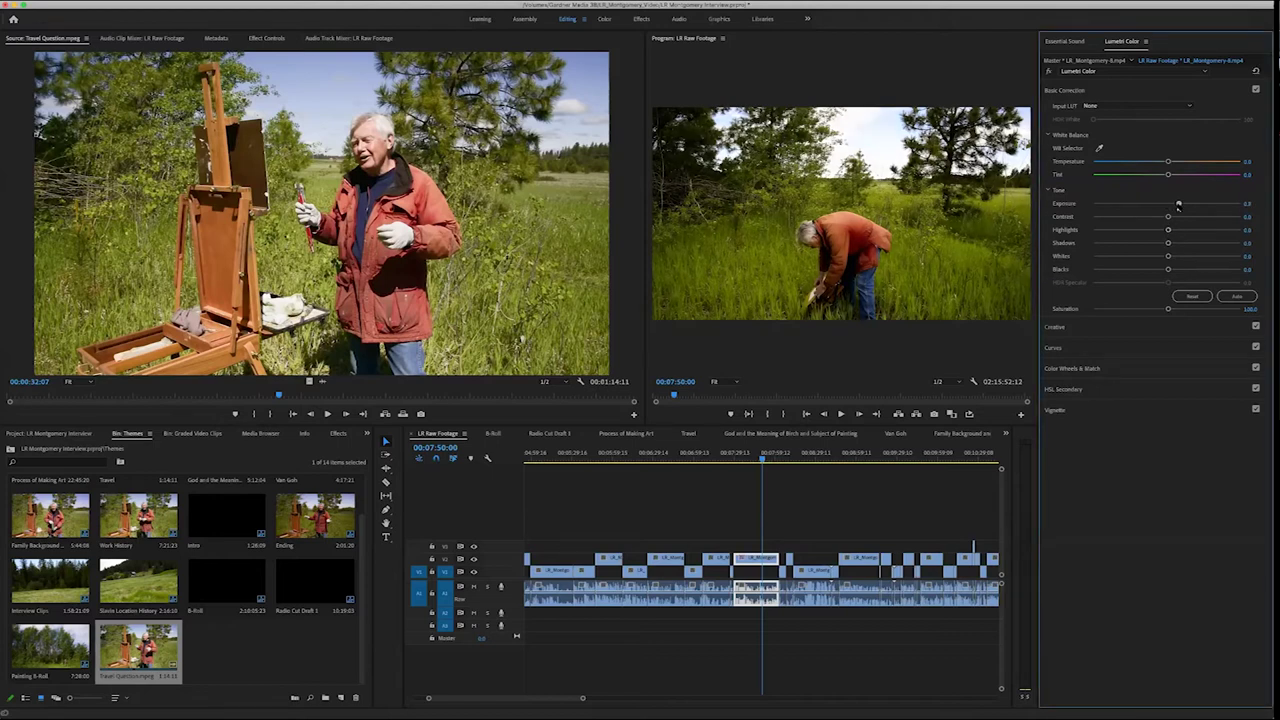
pyautogui.moveTo(1179, 204); pyautogui.dragTo(1188, 204)
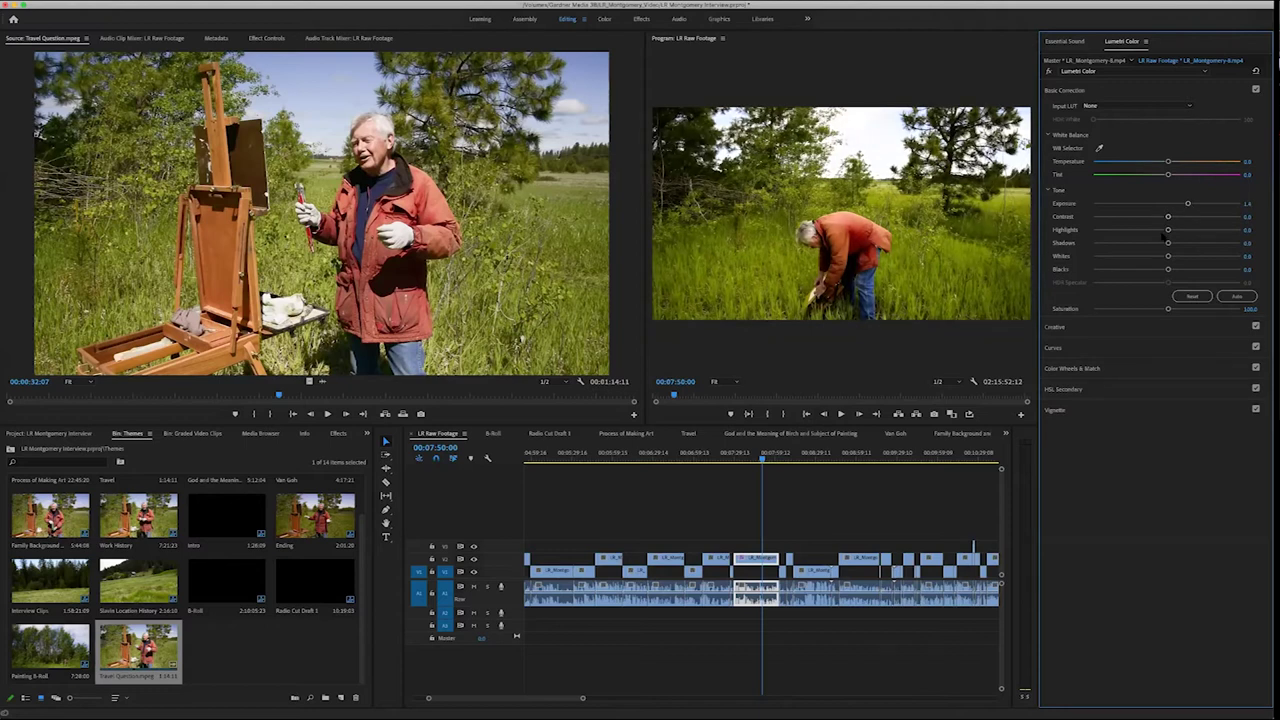
pyautogui.moveTo(1168, 230); pyautogui.dragTo(1142, 229)
pyautogui.hotkey('shift', '1')
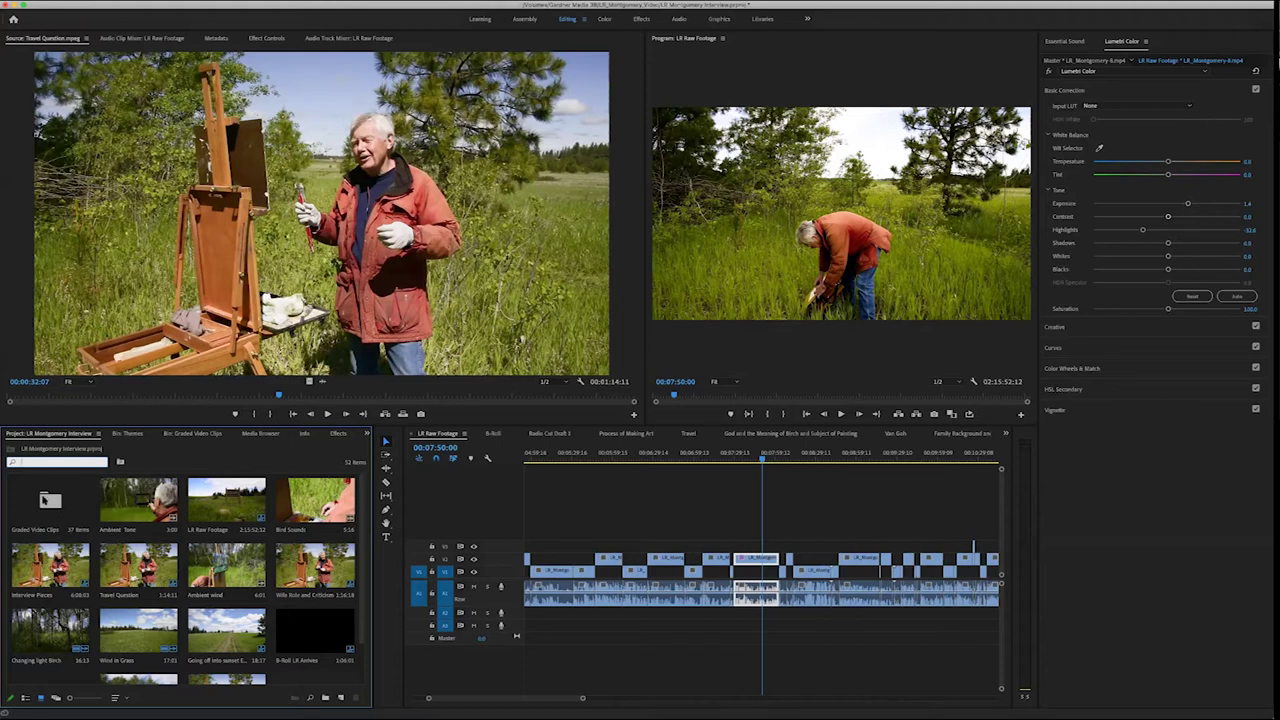
pyautogui.doubleClick(45, 500)
pyautogui.scroll(3, 116, 523)
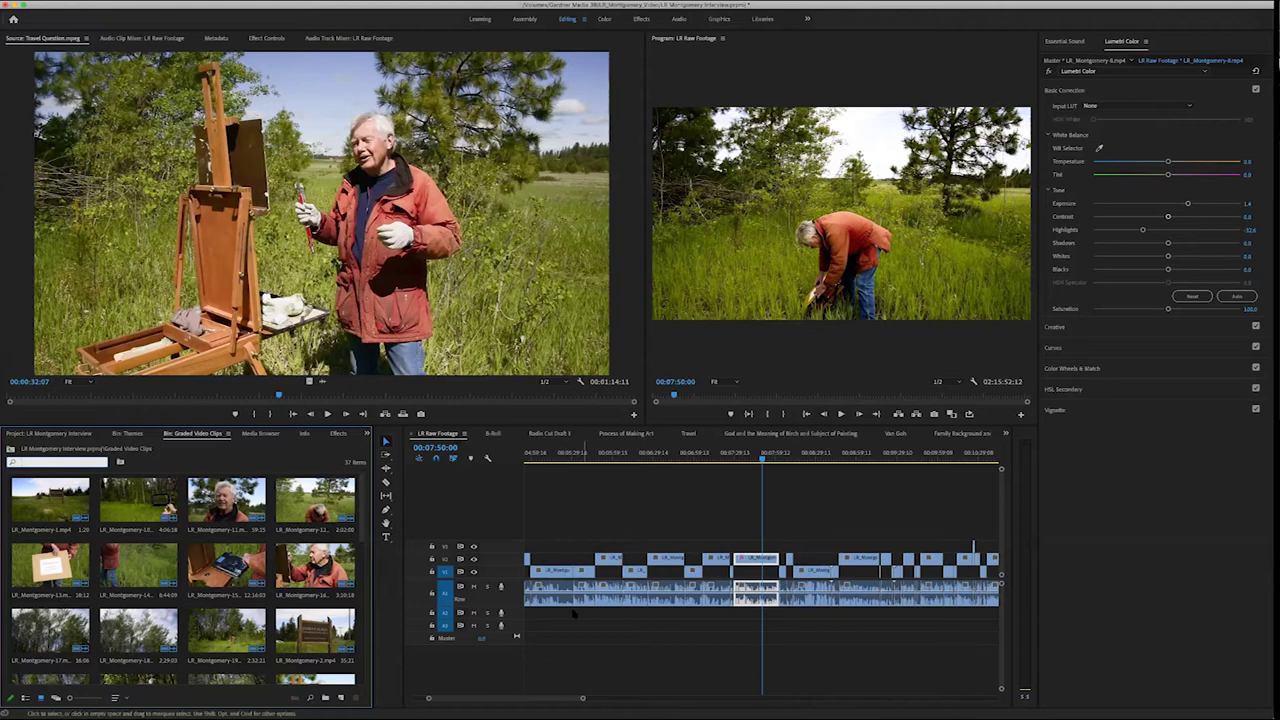
# Enlarge the opening of the LR Raw Footage timeline and place the playhead at the second clip's start, 00:00:01:16
pyautogui.scroll(5, 600, 627)
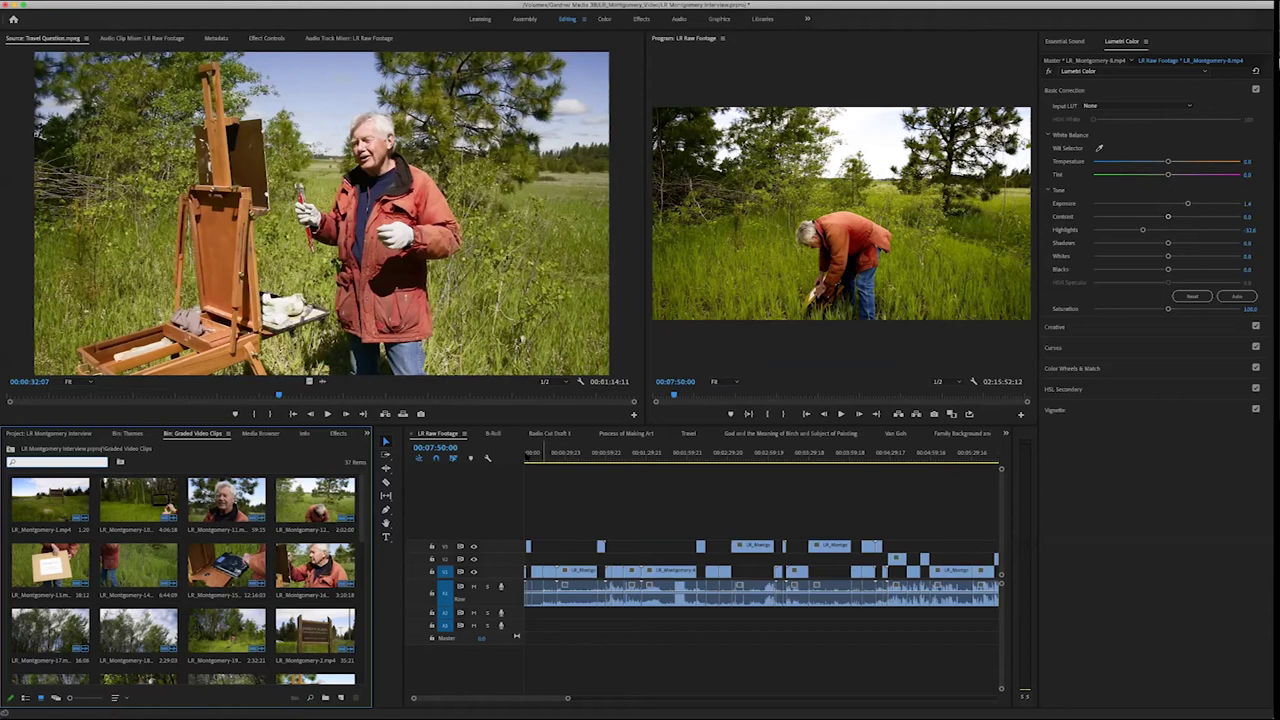
pyautogui.click(528, 453)
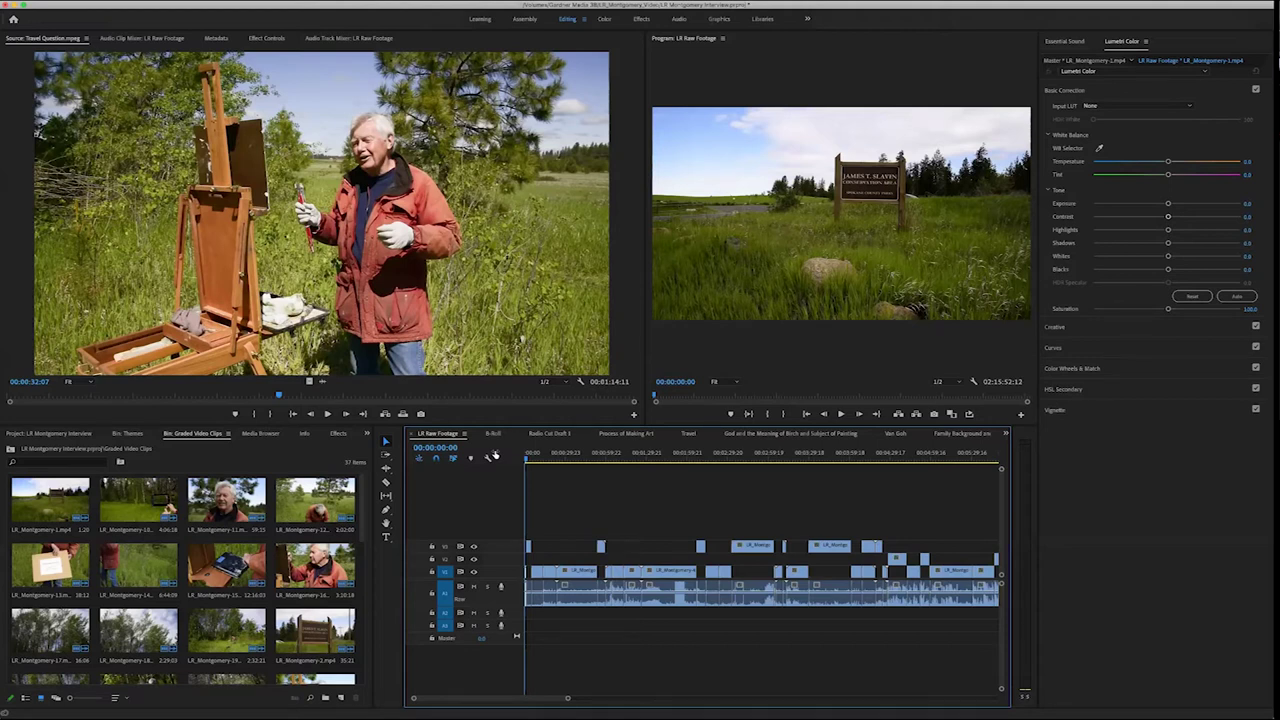
pyautogui.moveTo(568, 698); pyautogui.dragTo(448, 700)
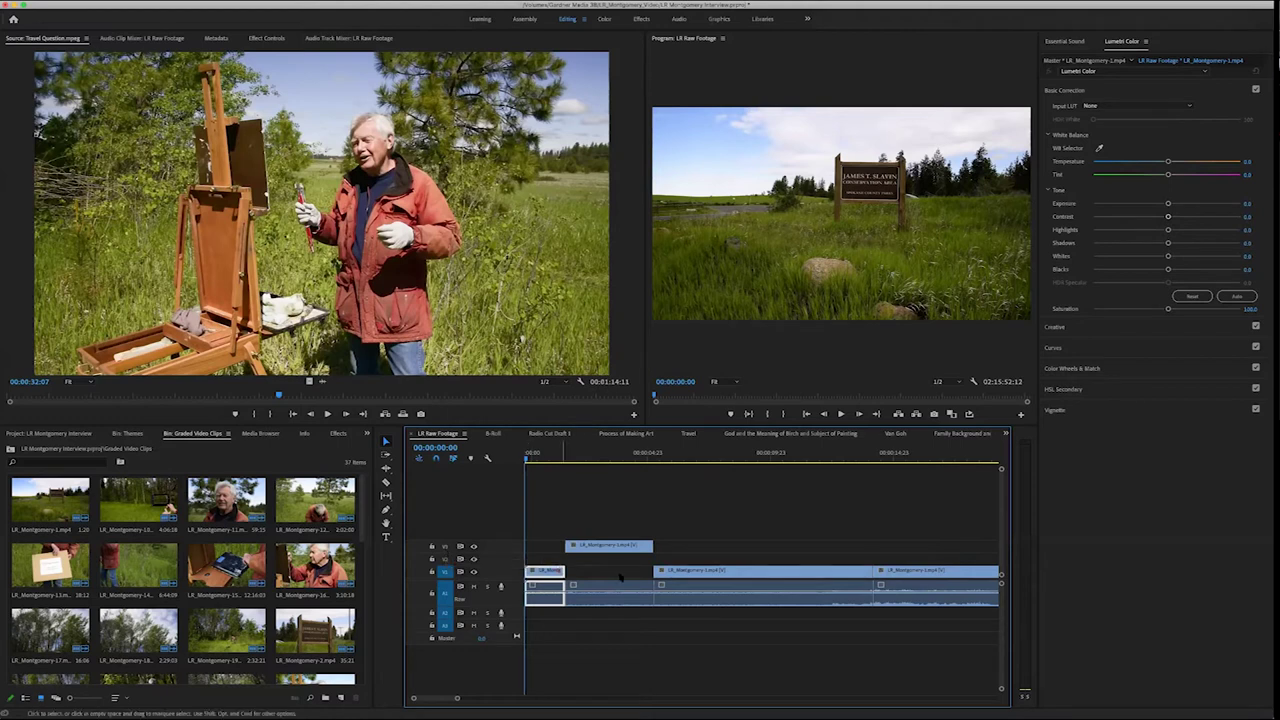
pyautogui.moveTo(586, 456); pyautogui.dragTo(565, 457)
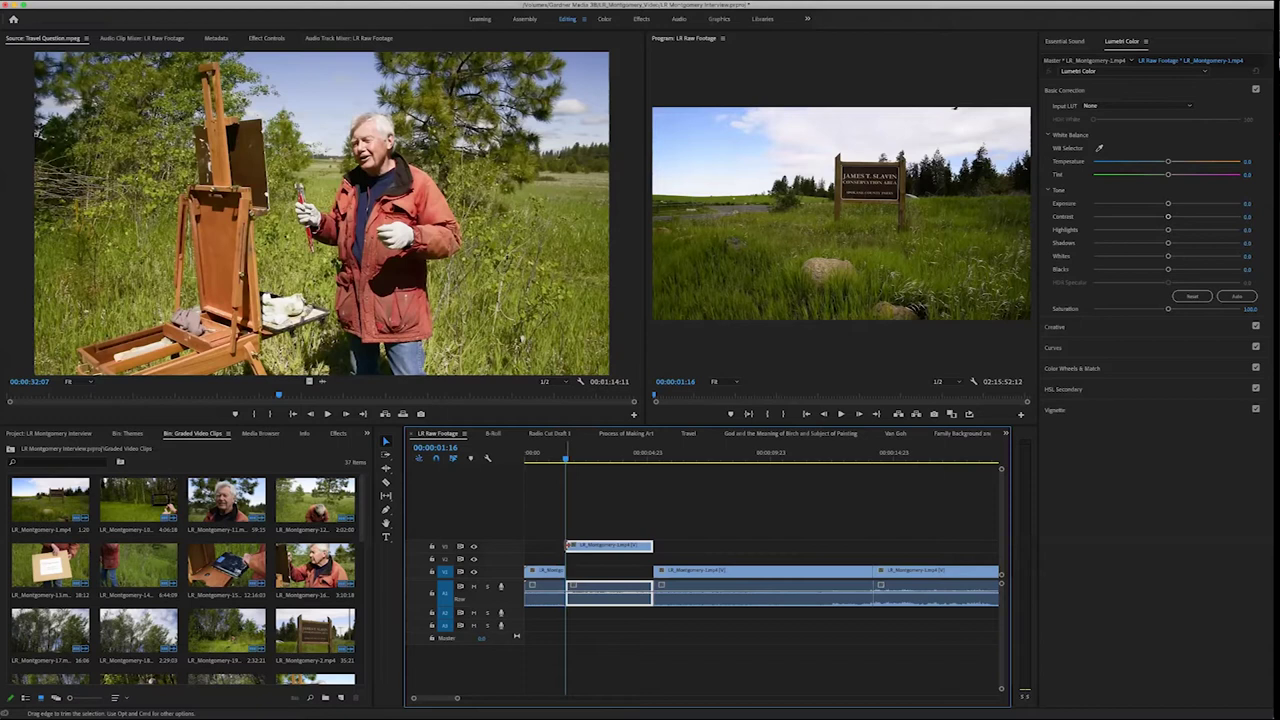
pyautogui.moveTo(568, 545)
pyautogui.mouseDown()
pyautogui.moveTo(546, 545)
pyautogui.moveTo(567, 545)
pyautogui.mouseUp()
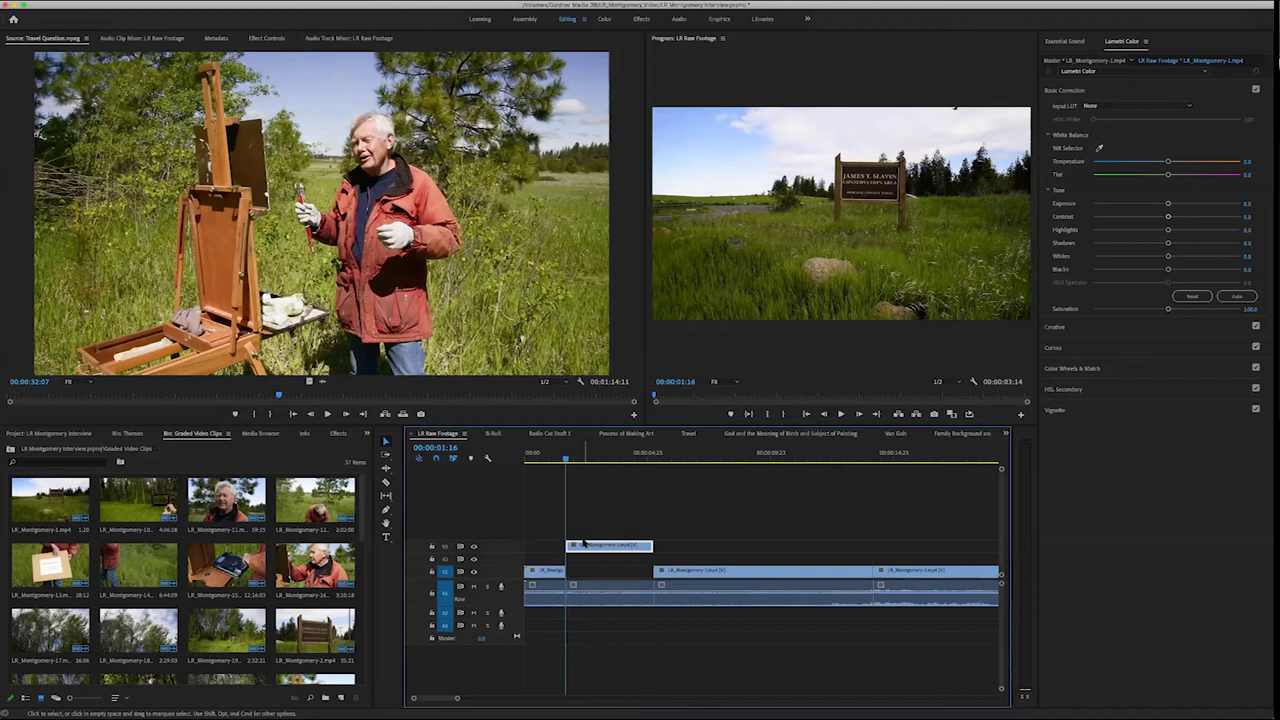
# Play the short second clip of the sequence, pausing briefly and resuming playback
pyautogui.press('space')
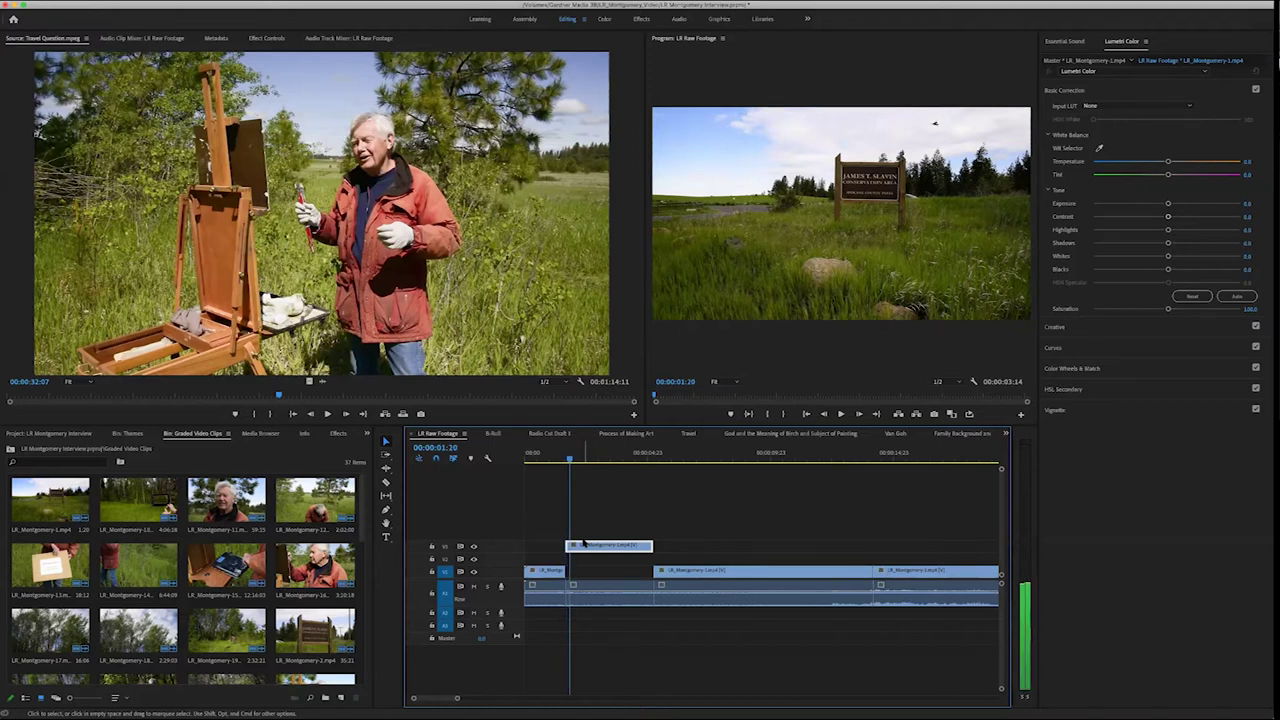
pyautogui.press('space')
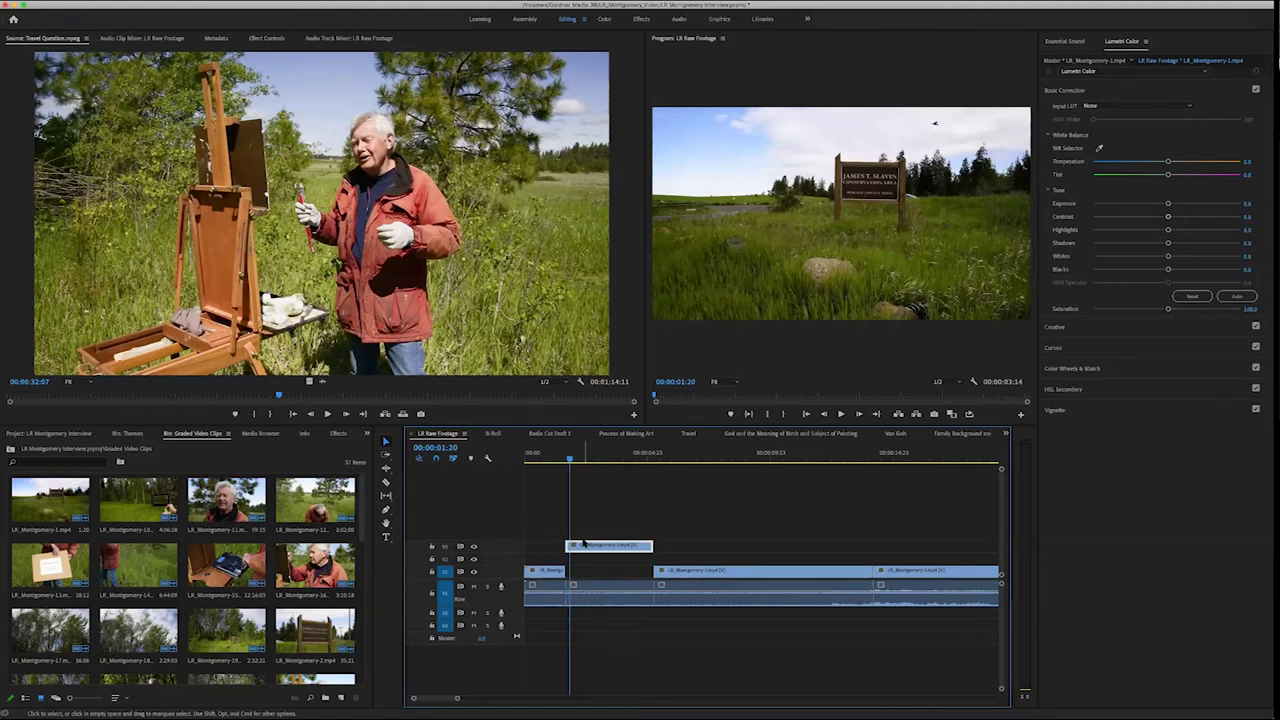
pyautogui.press('space')
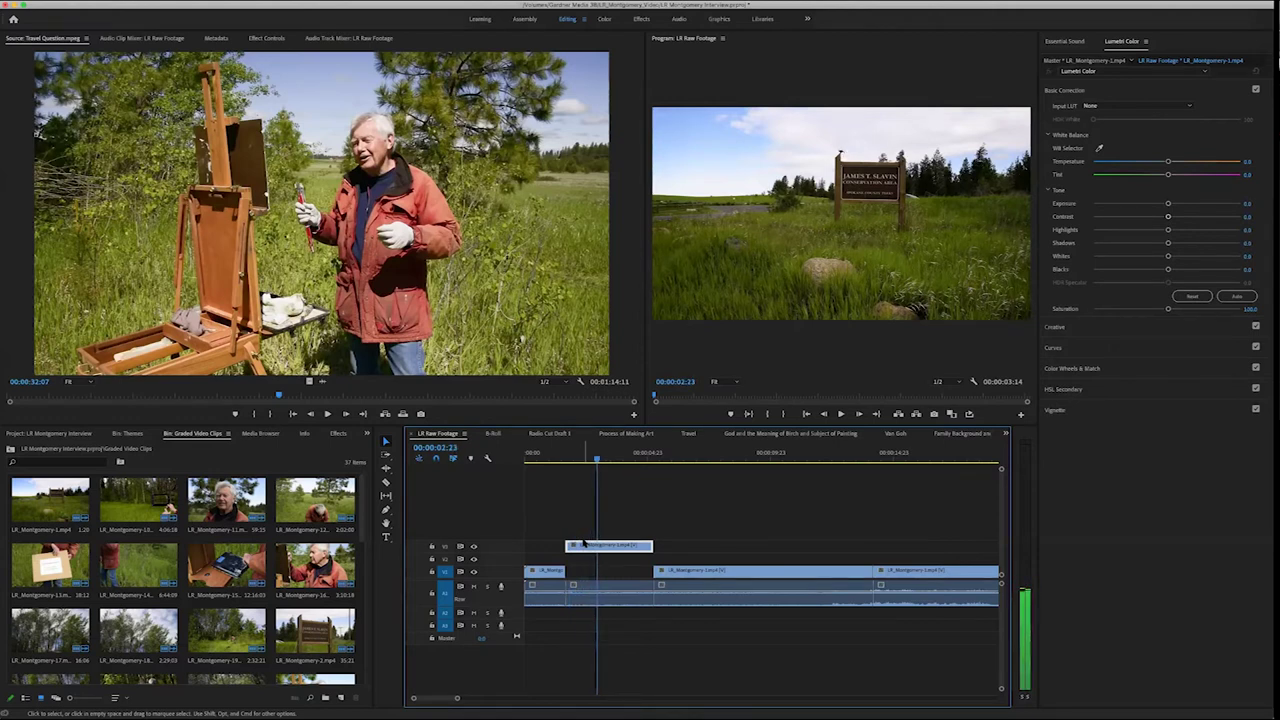
# Step through the successive edit points of the LR Raw Footage sequence up to the cut at 00:04:52:11
pyautogui.press('Down')
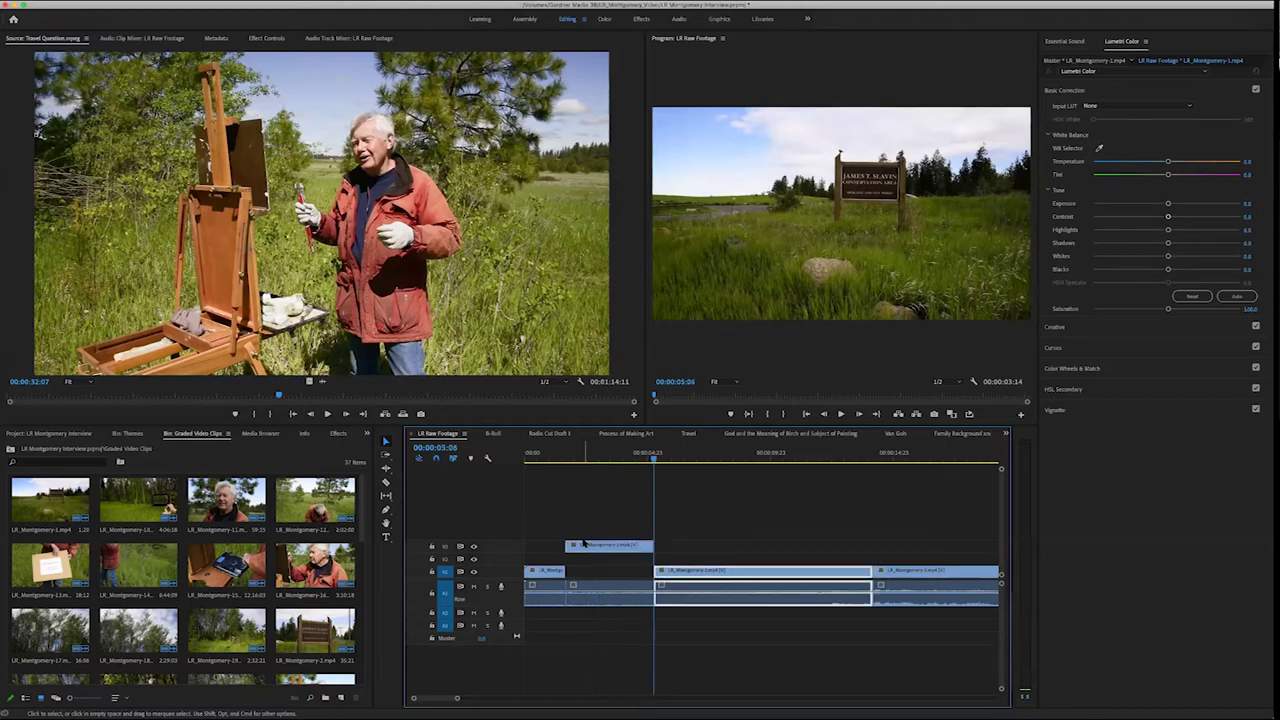
pyautogui.press('Down')
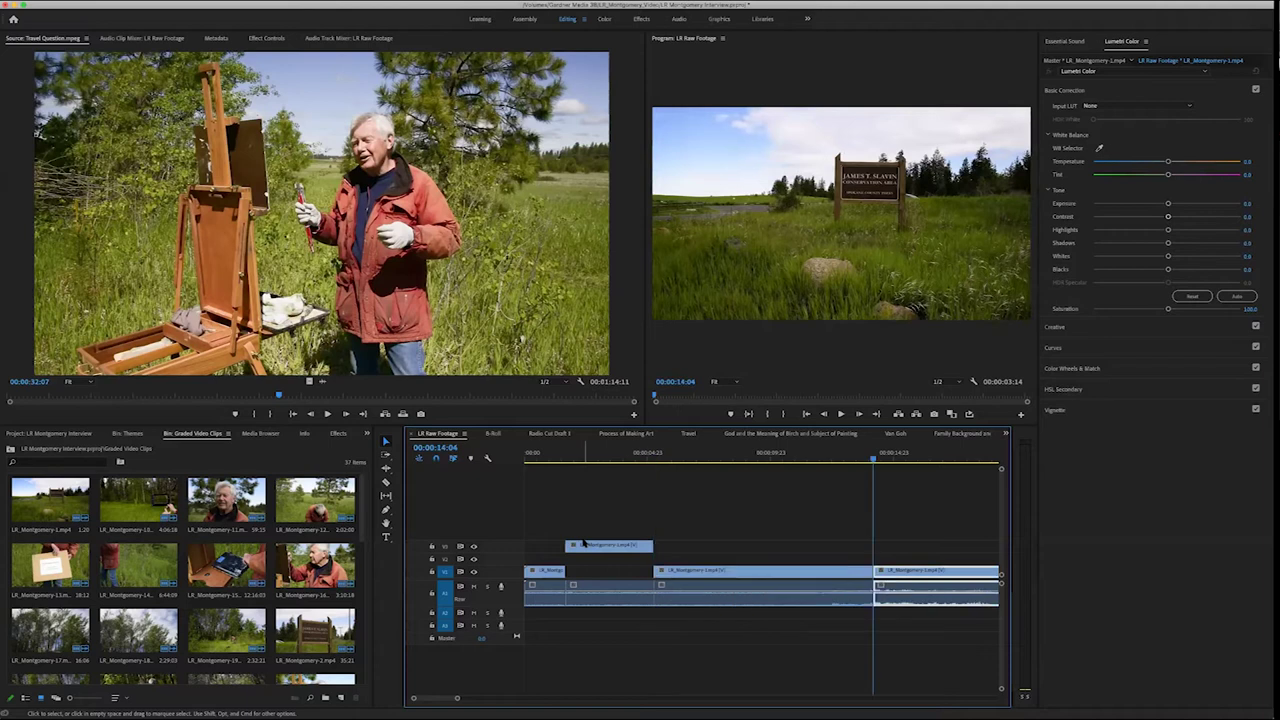
pyautogui.press('Down')
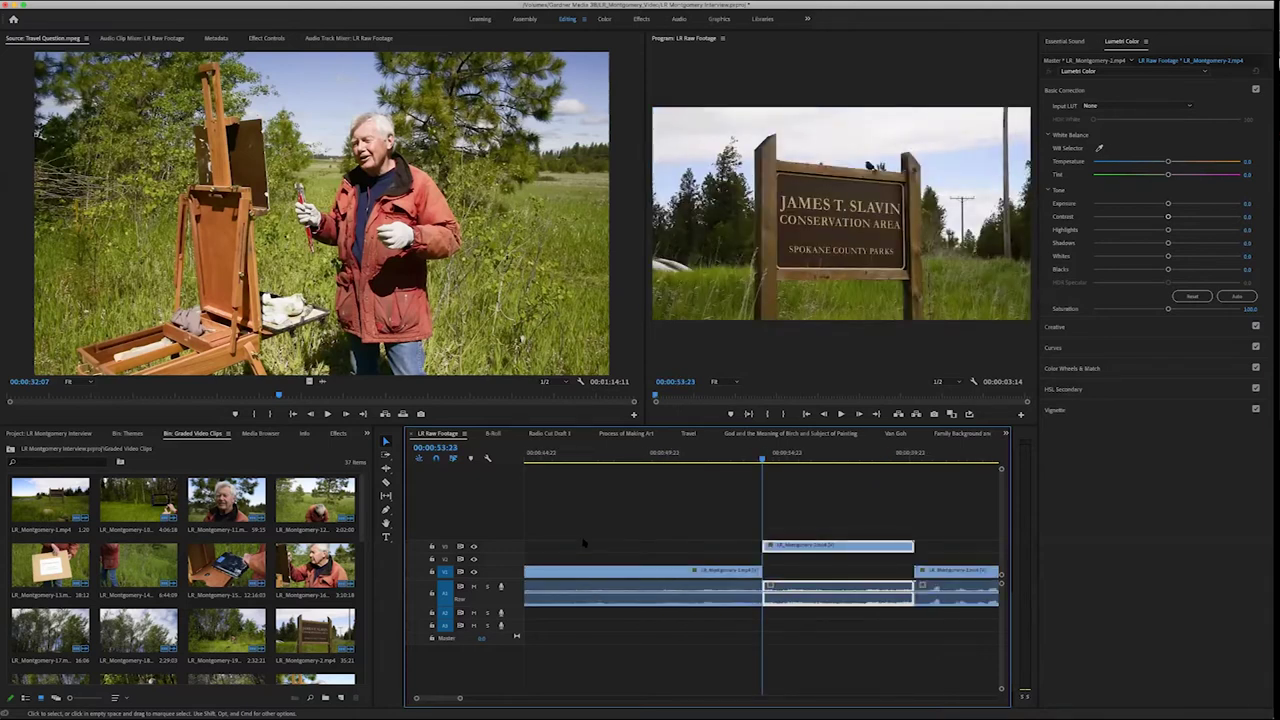
pyautogui.press('Down')
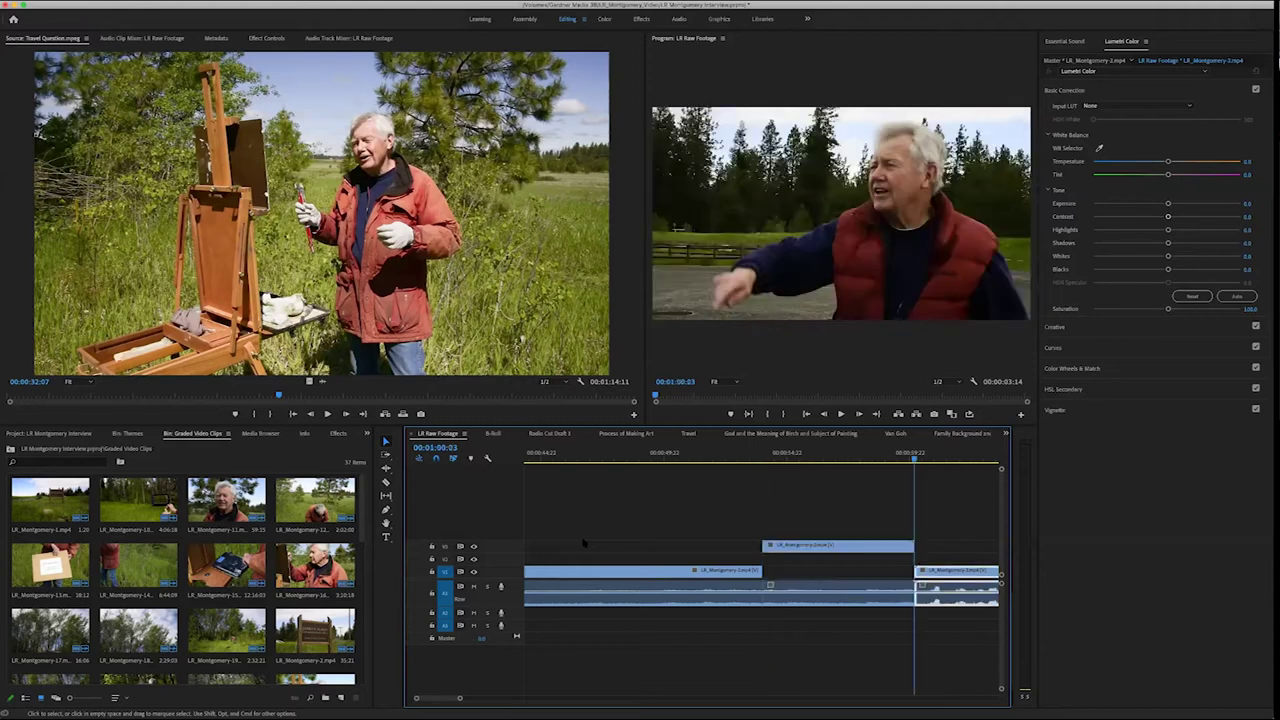
pyautogui.press('Down')
pyautogui.press('Down')
pyautogui.press('Down')
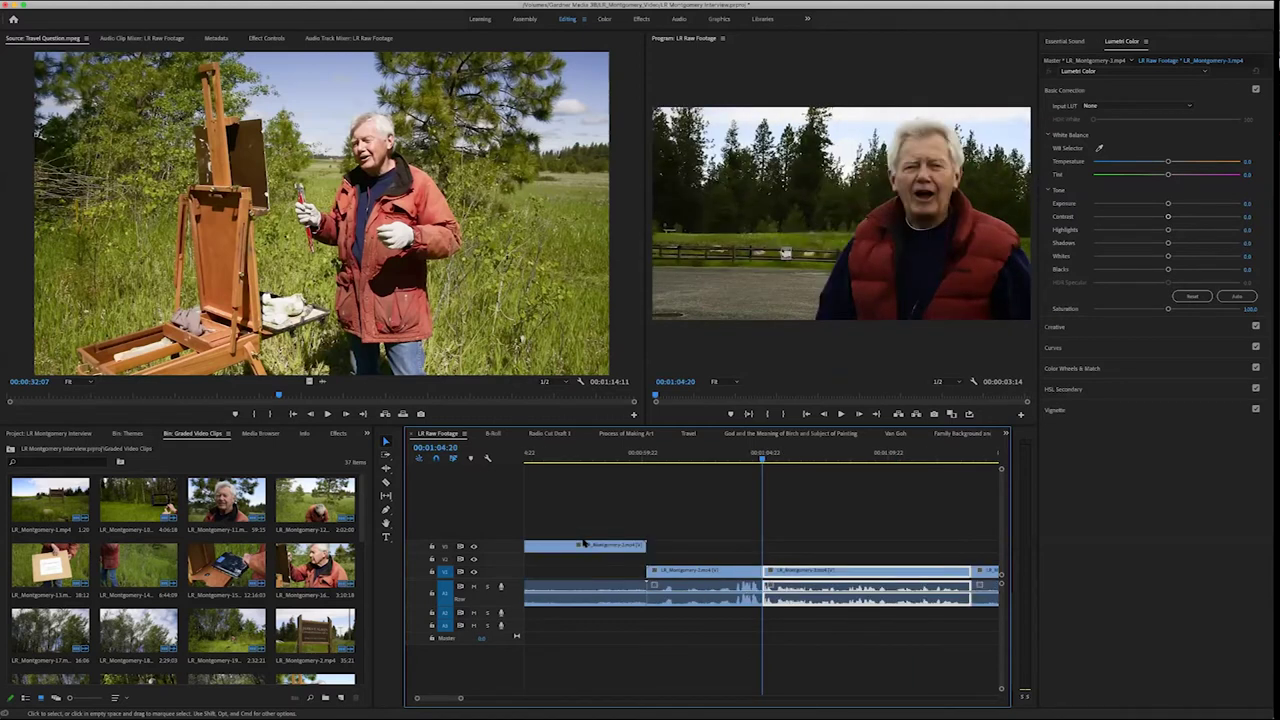
pyautogui.press('Down')
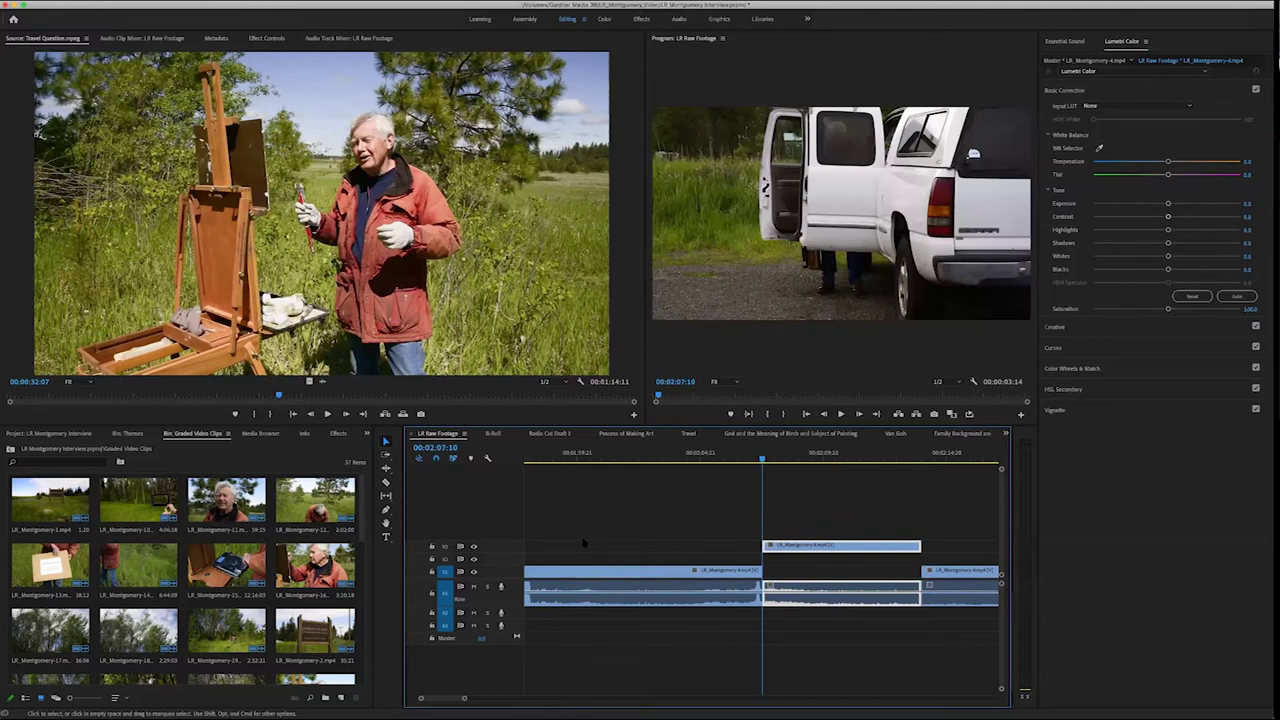
pyautogui.press('Down')
pyautogui.press('Down')
pyautogui.press('Down')
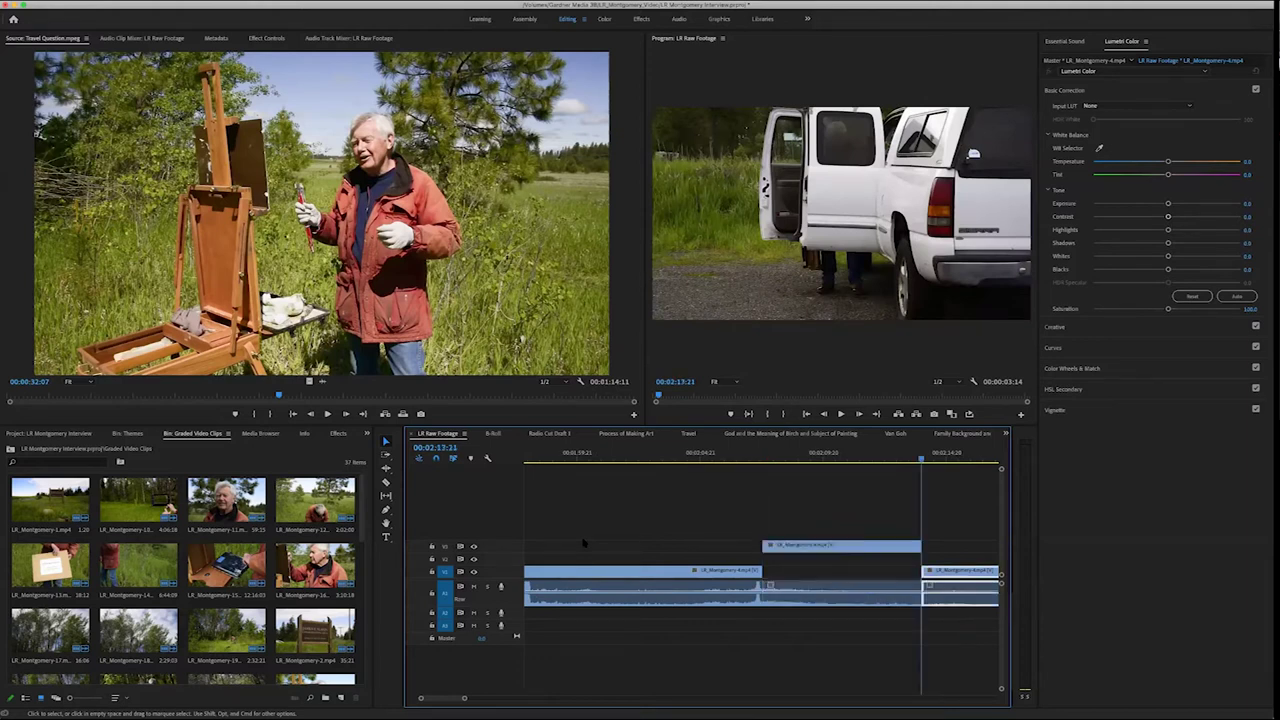
pyautogui.press('Down')
pyautogui.press('Down')
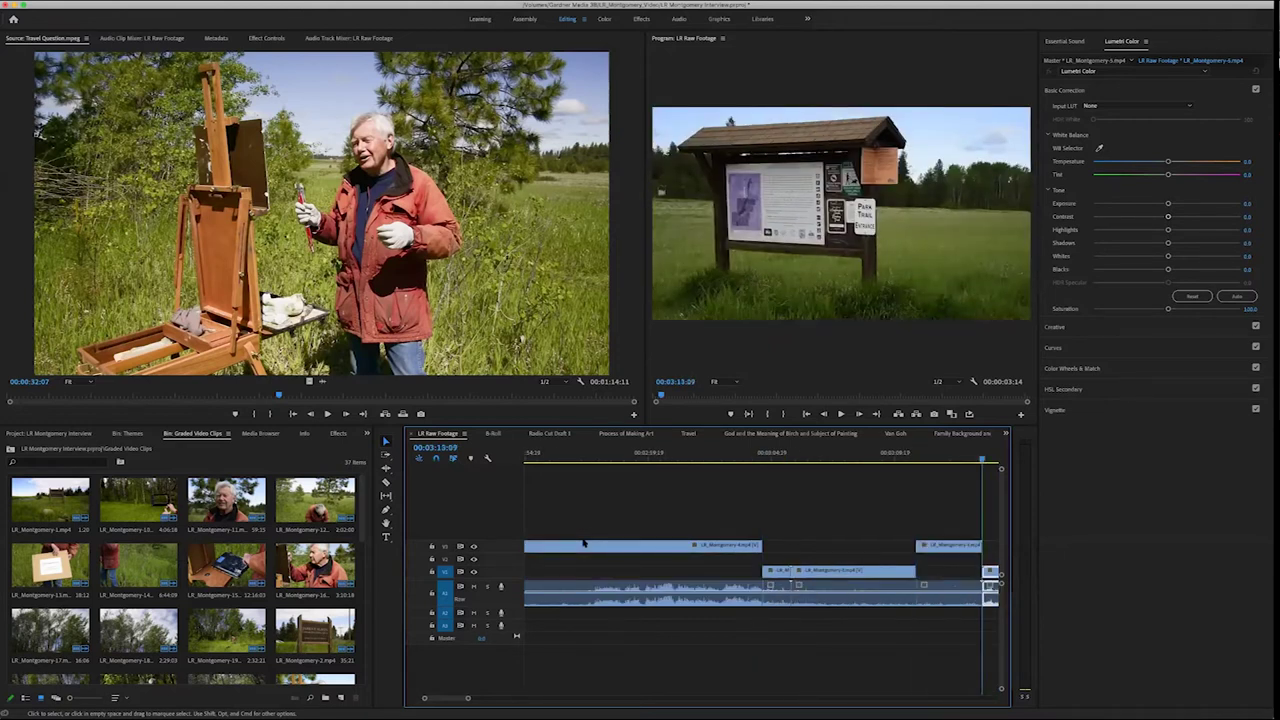
pyautogui.press('Down')
pyautogui.press('Down')
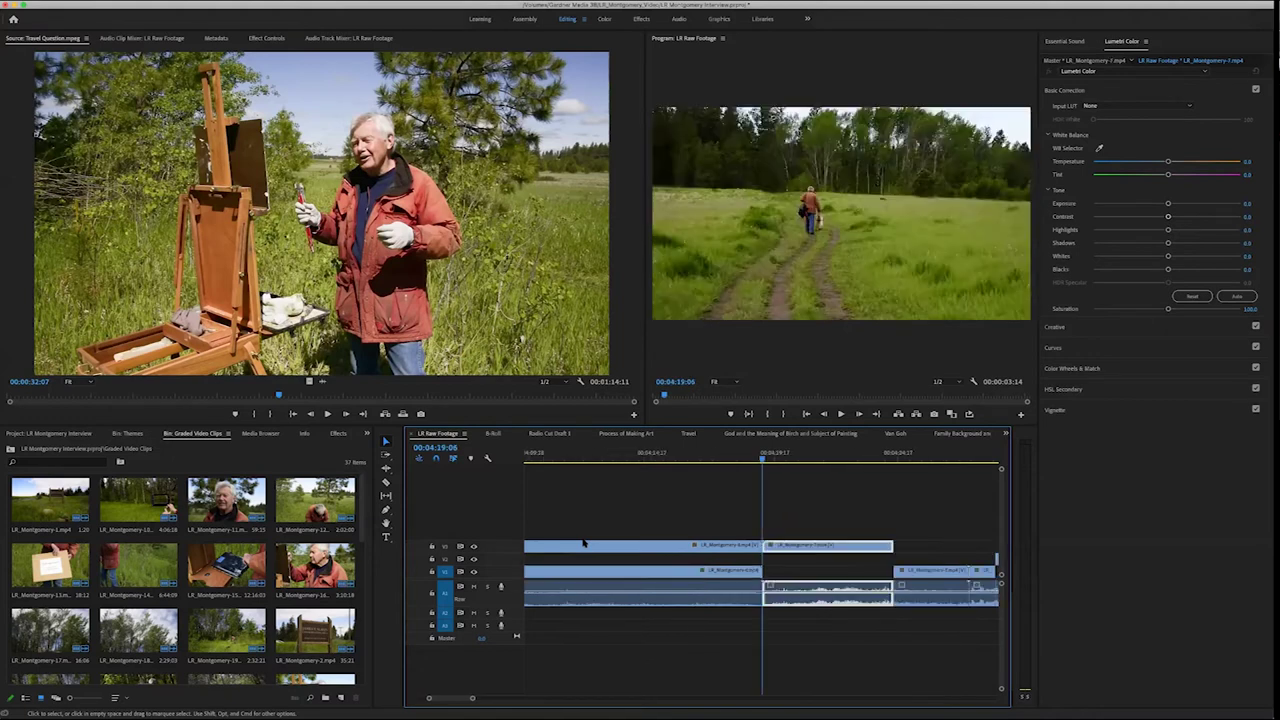
pyautogui.press('Down')
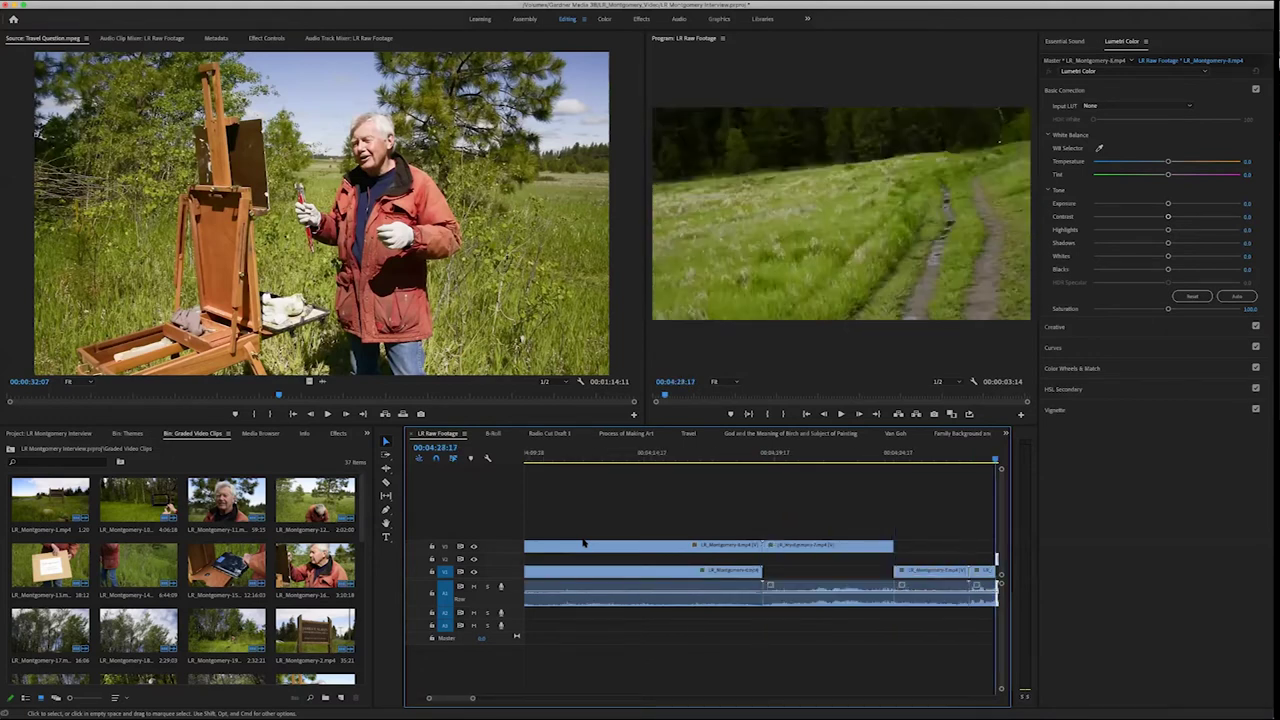
pyautogui.press('Down')
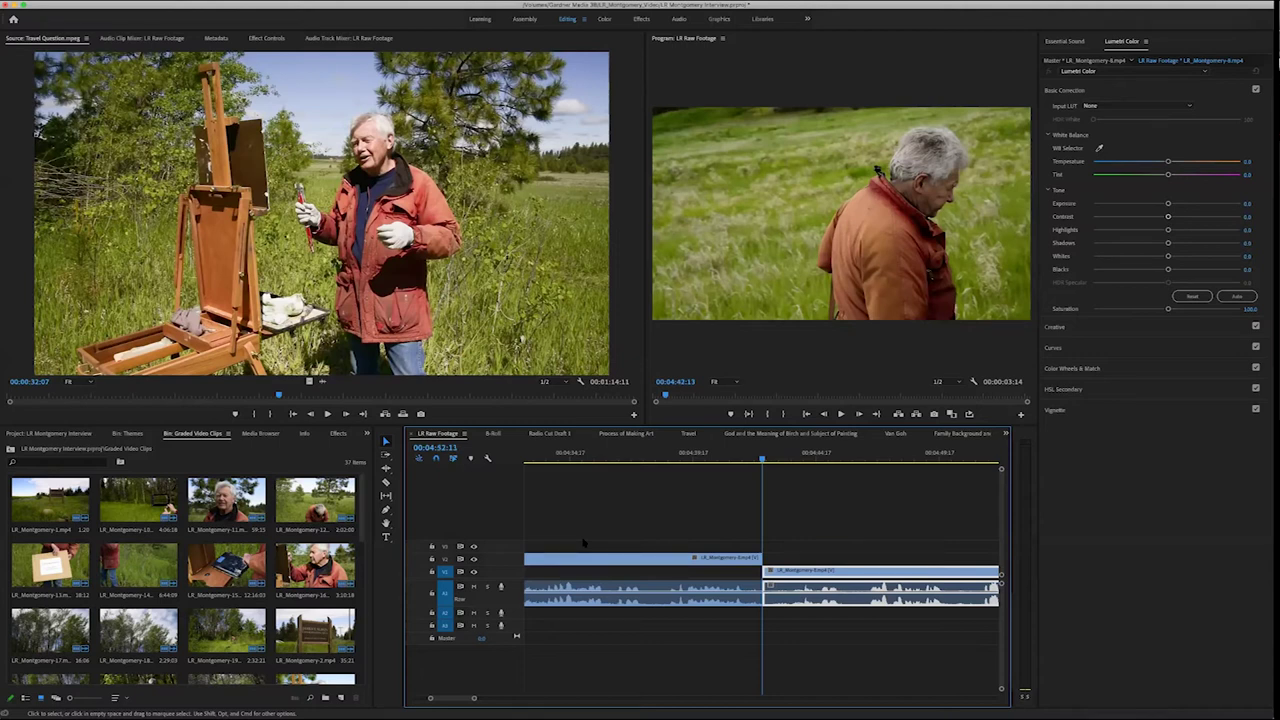
pyautogui.press('Down')
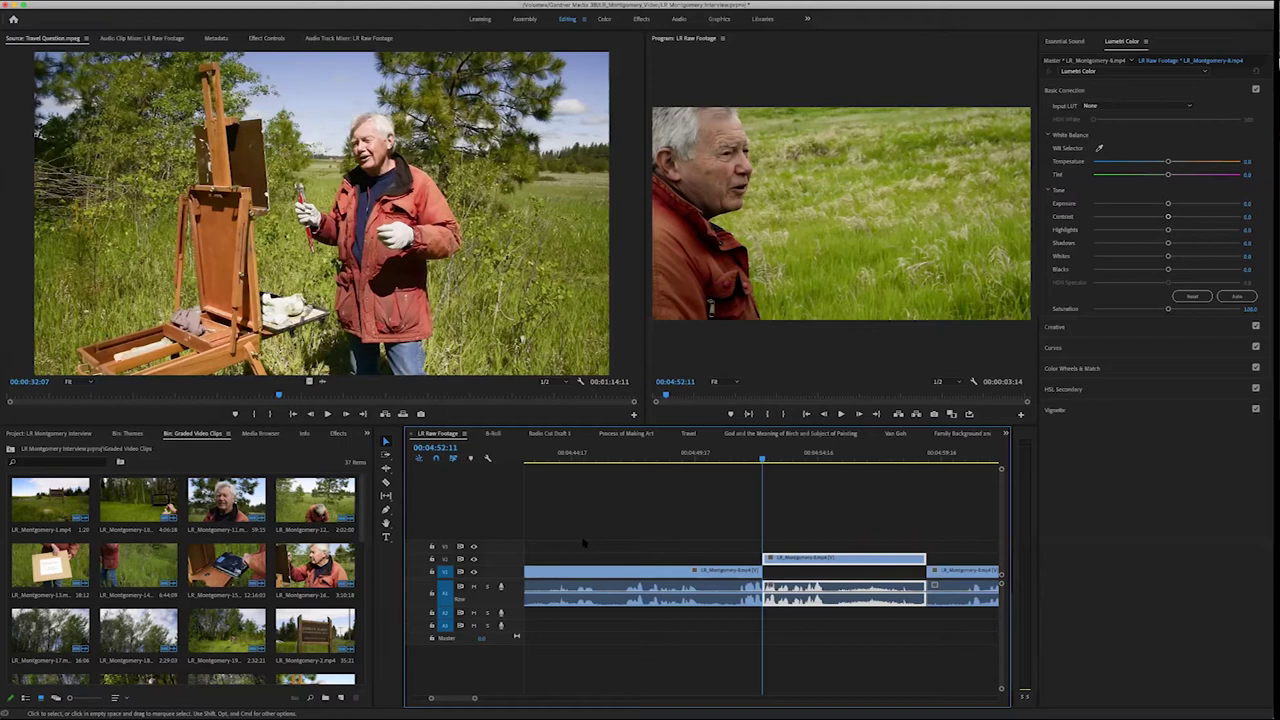
# Play part of the clip starting at 00:04:52:11 and inspect the end portion of the sequence in the timeline
pyautogui.press('space')
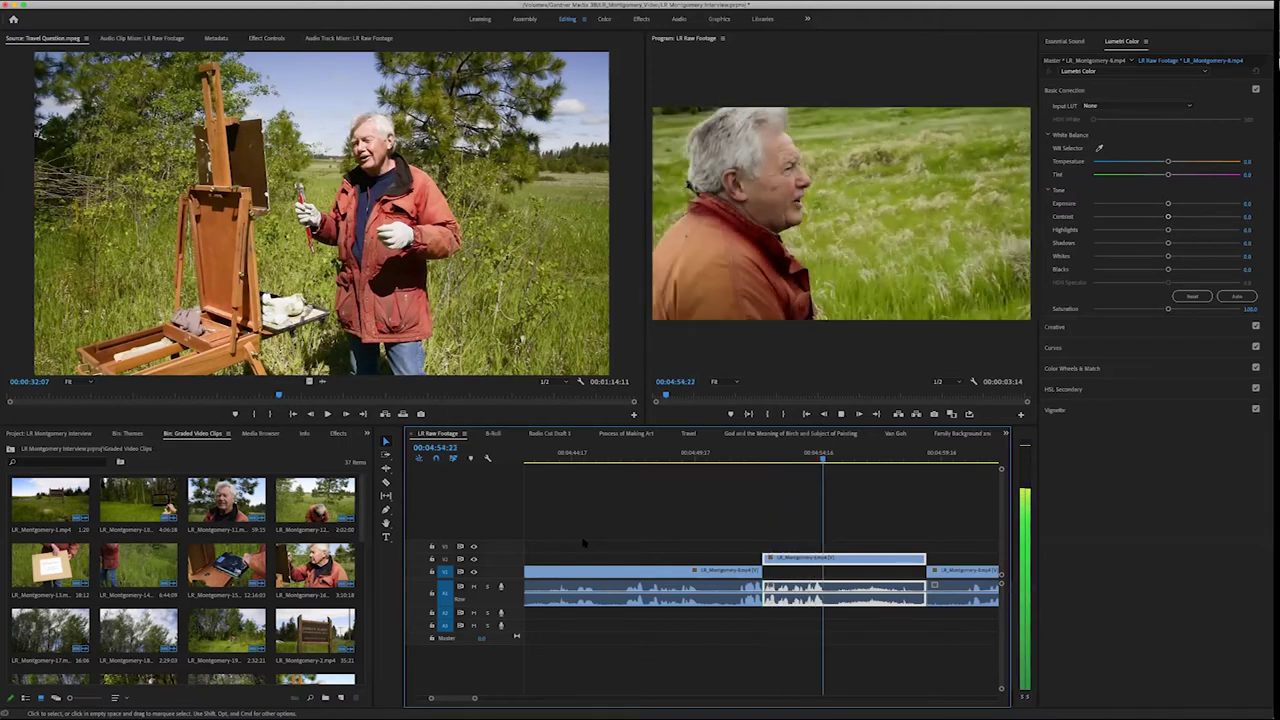
pyautogui.press('space')
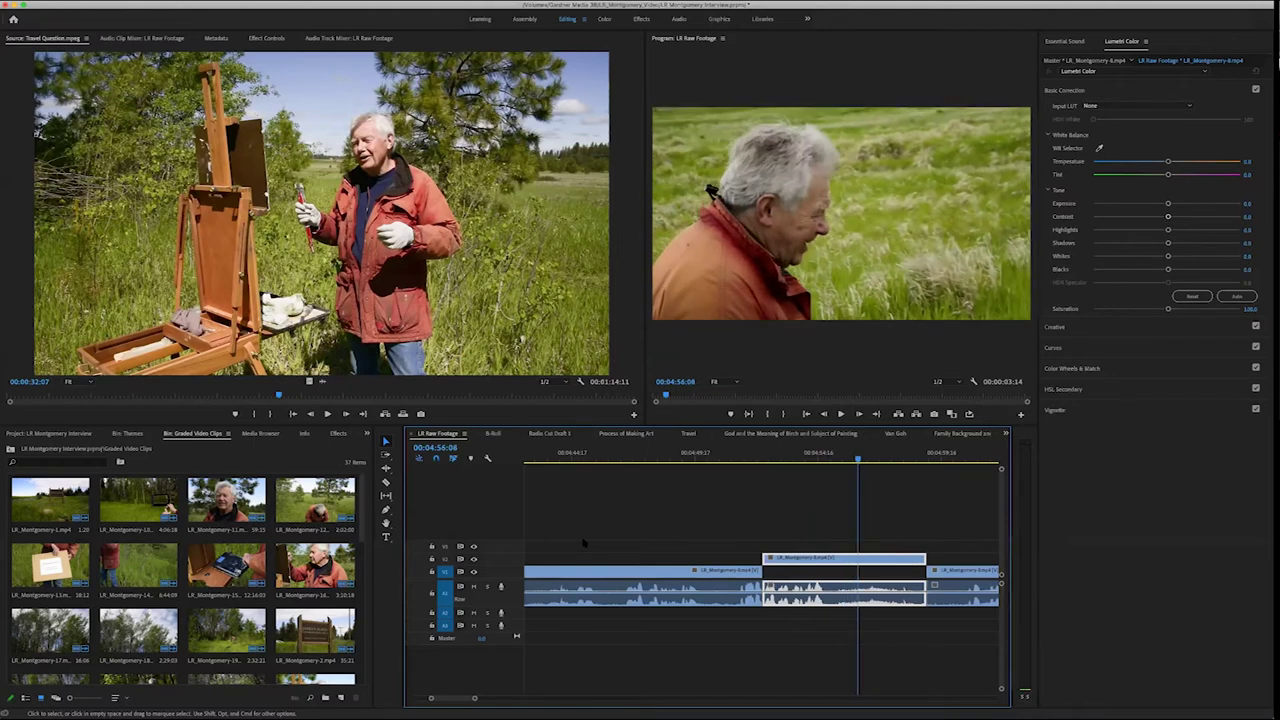
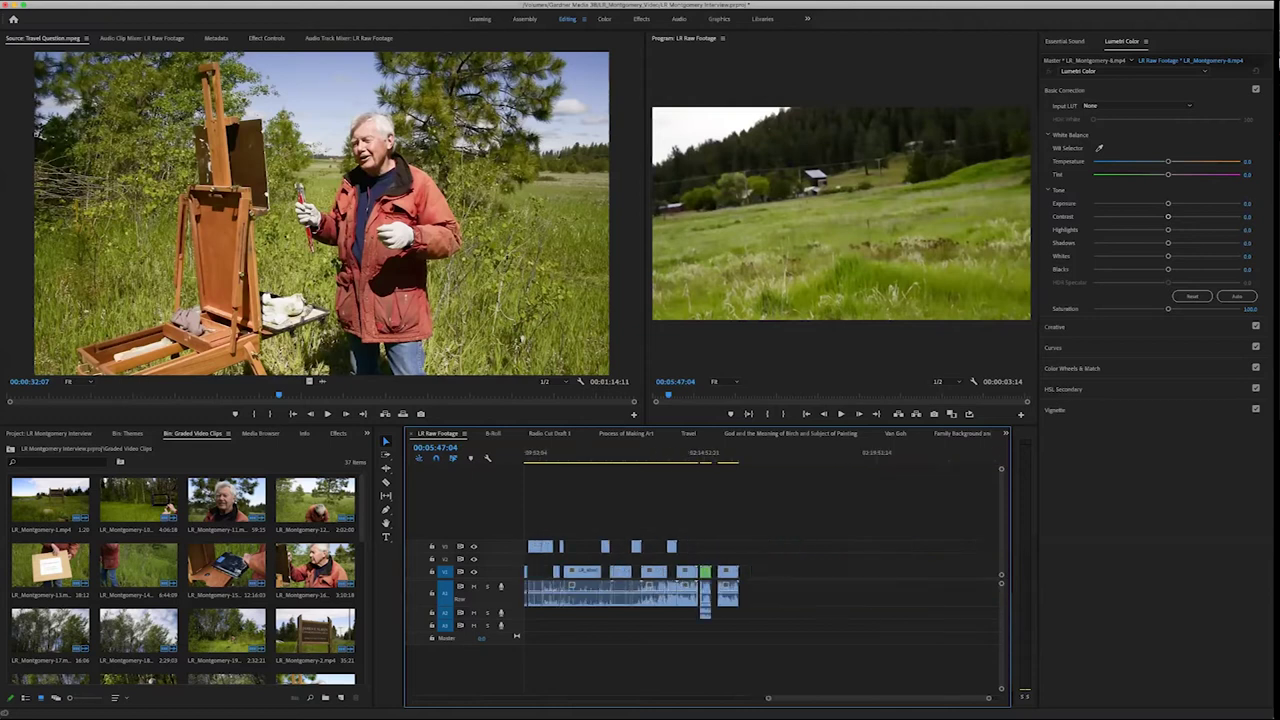
pyautogui.scroll(3, 655, 580)
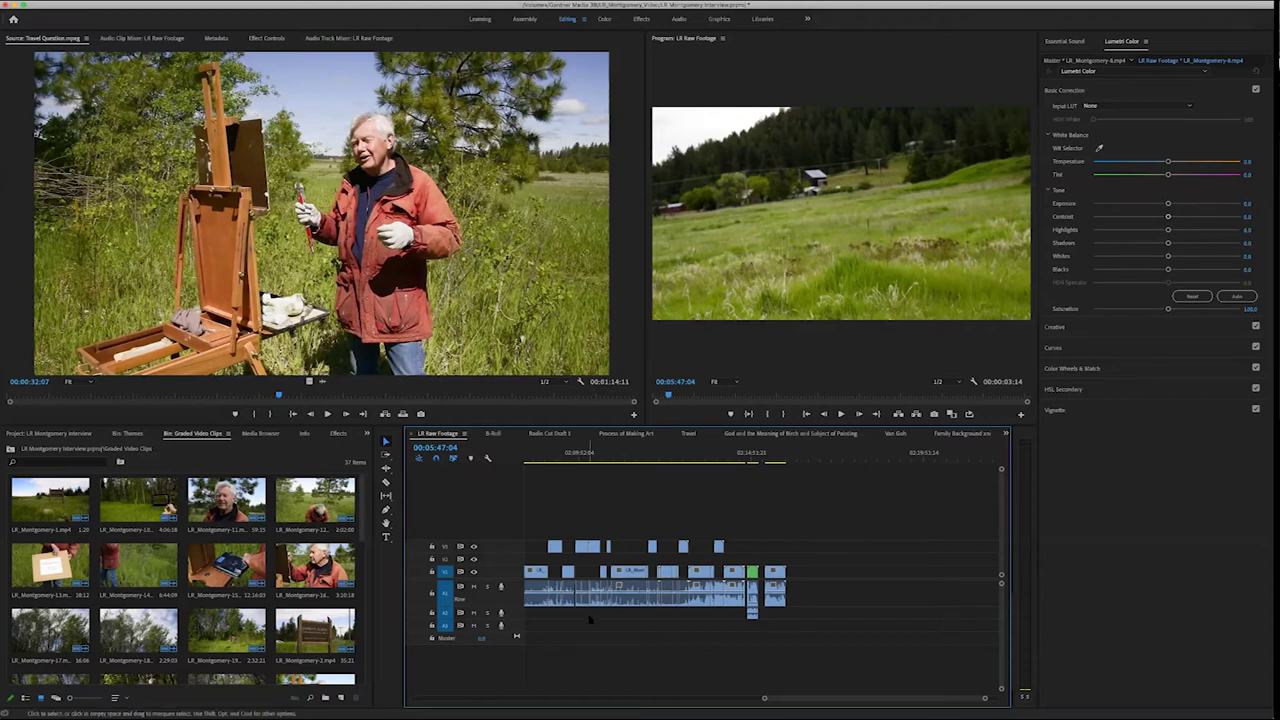
# Bring the opening part of the LR Raw Footage timeline into view and examine the list of open sequences
pyautogui.press('\\')
pyautogui.scroll(2, 590, 618)
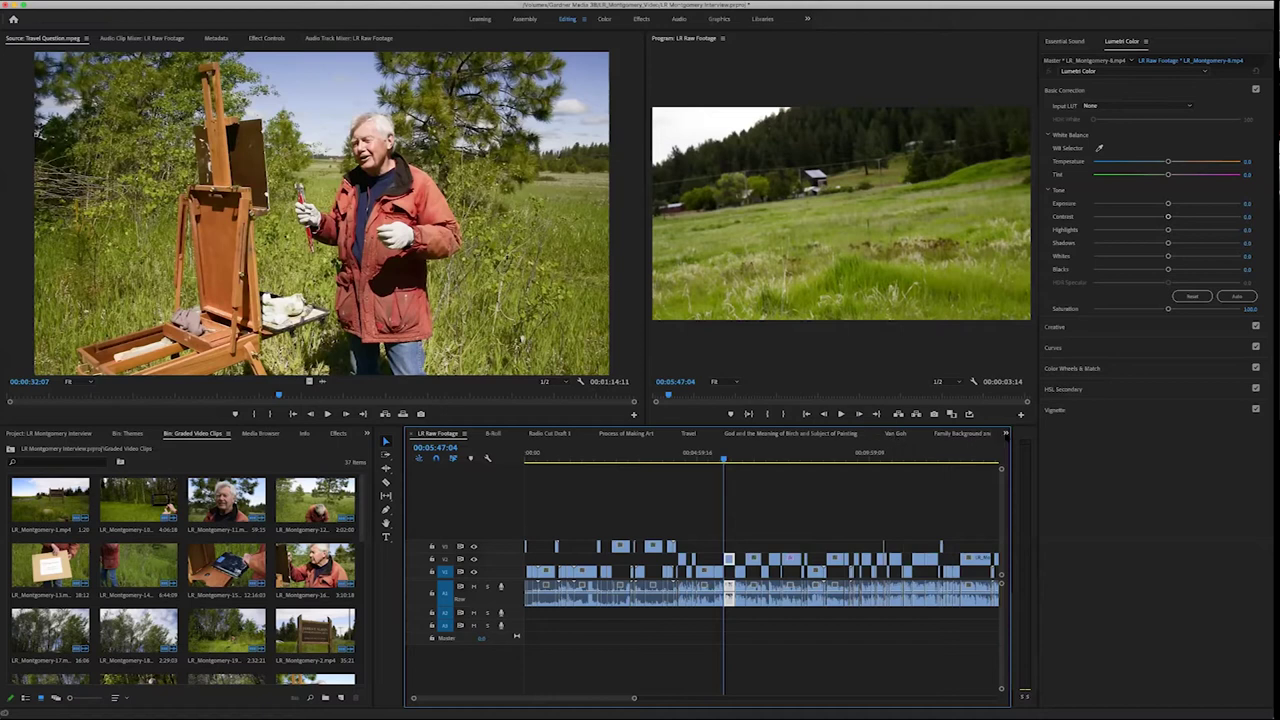
pyautogui.click(1006, 434)
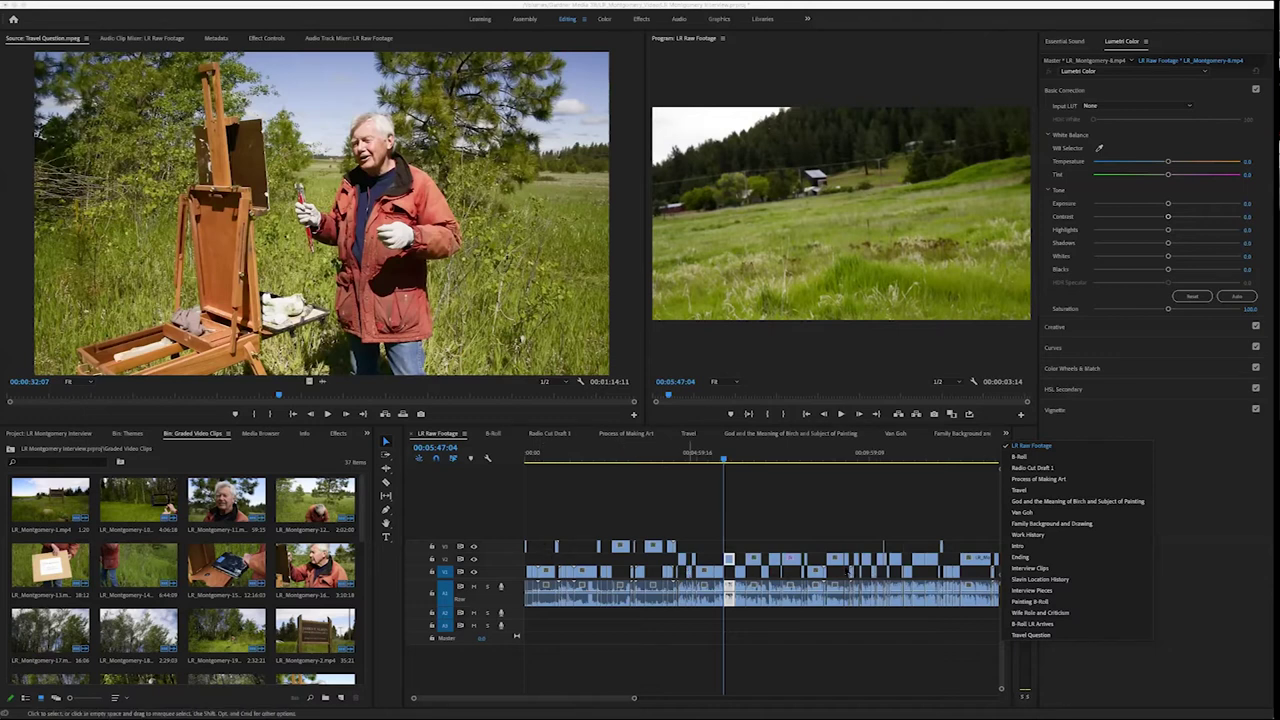
pyautogui.click(816, 522)
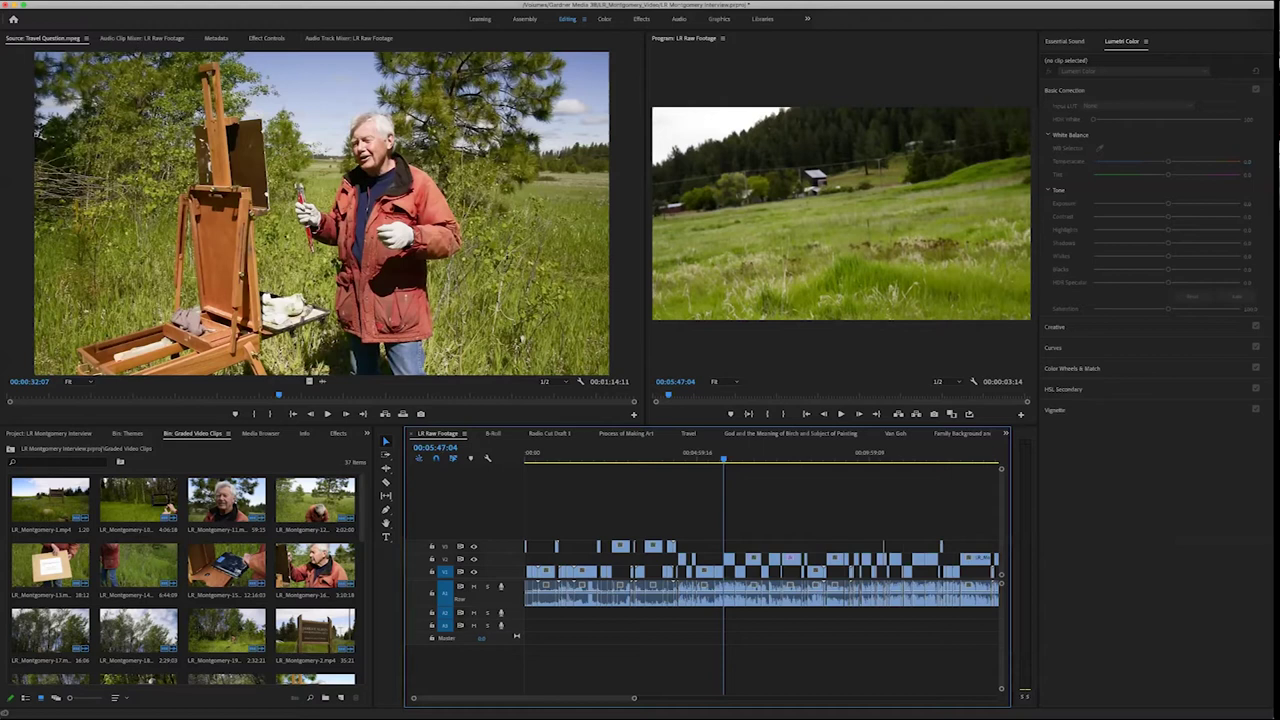
pyautogui.click(92, 0)
pyautogui.moveTo(100, 7)
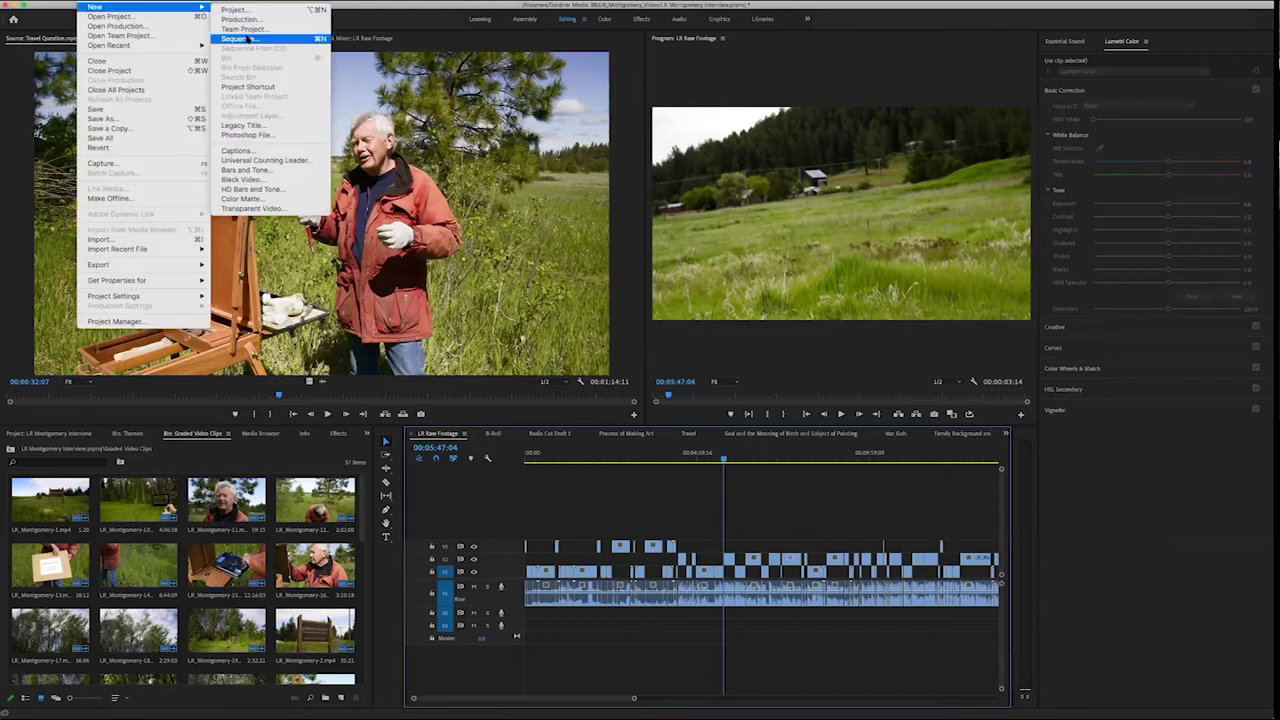
pyautogui.click(250, 38)
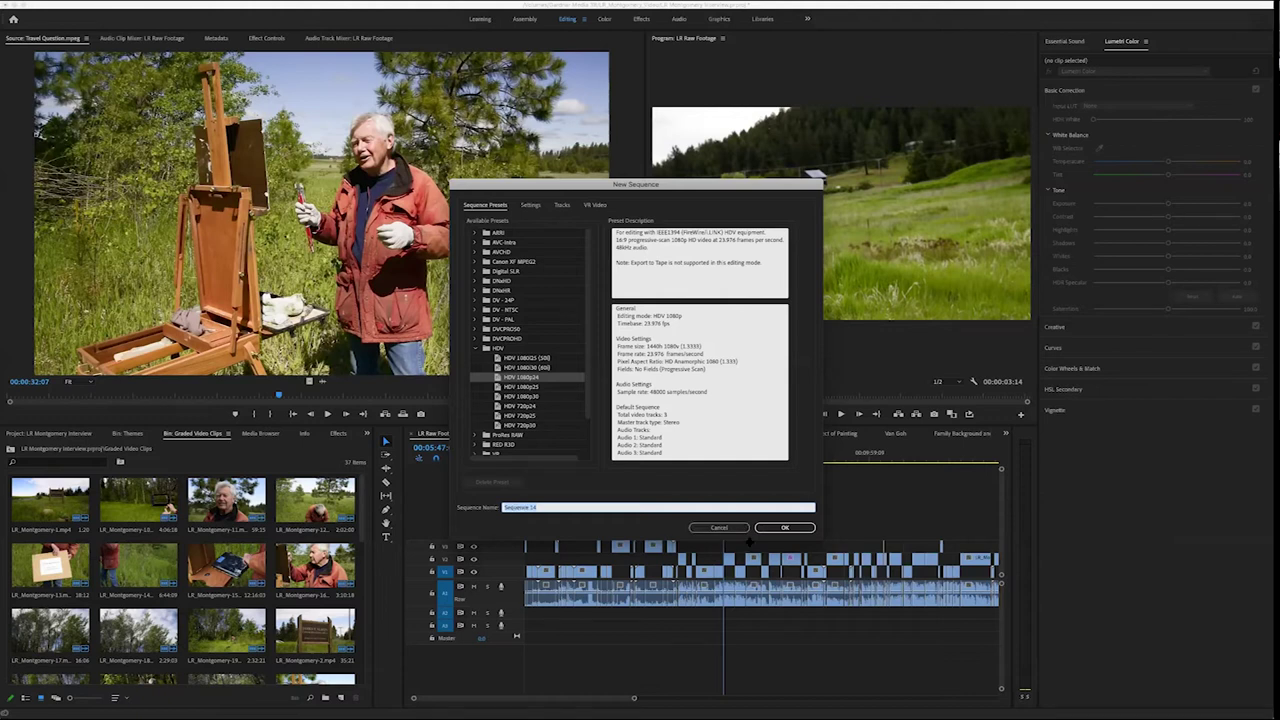
pyautogui.click(731, 528)
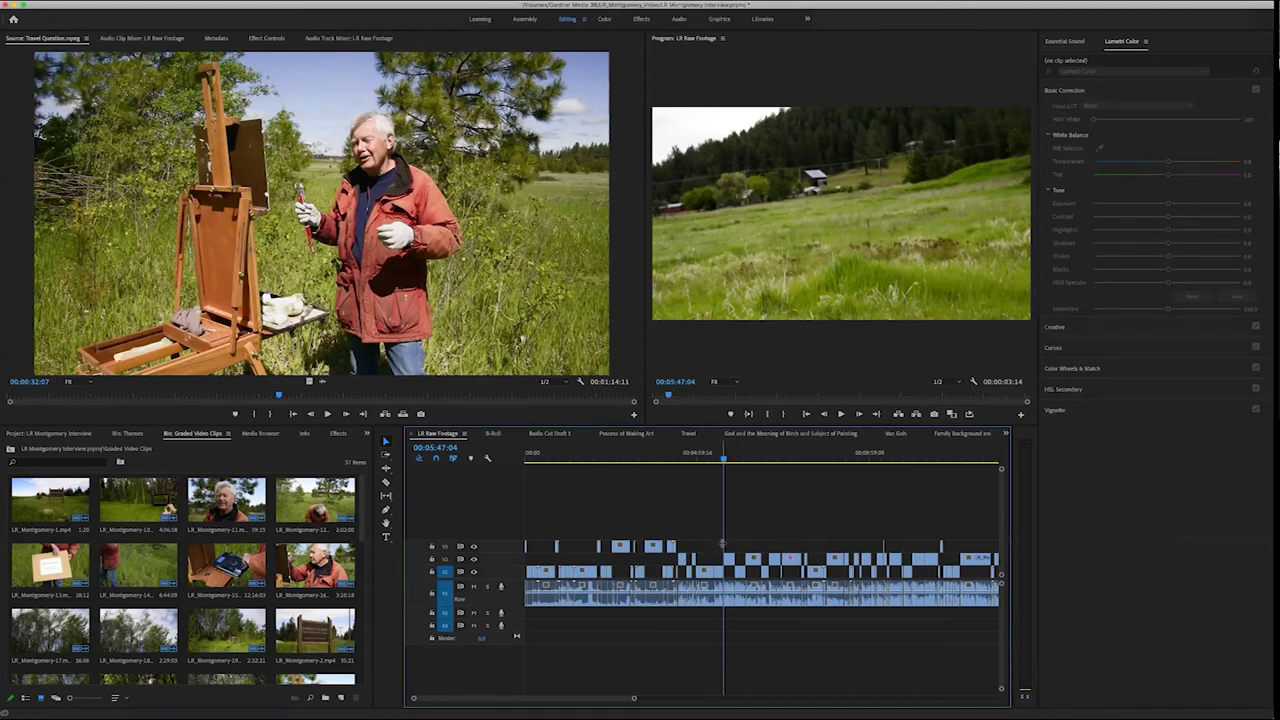
# Step between the edit points around 00:05:47:04, and select and copy the short LR_Montgomery-8.mp4 clip on the lowest video track just after it
pyautogui.press('Up')
pyautogui.press('Up')
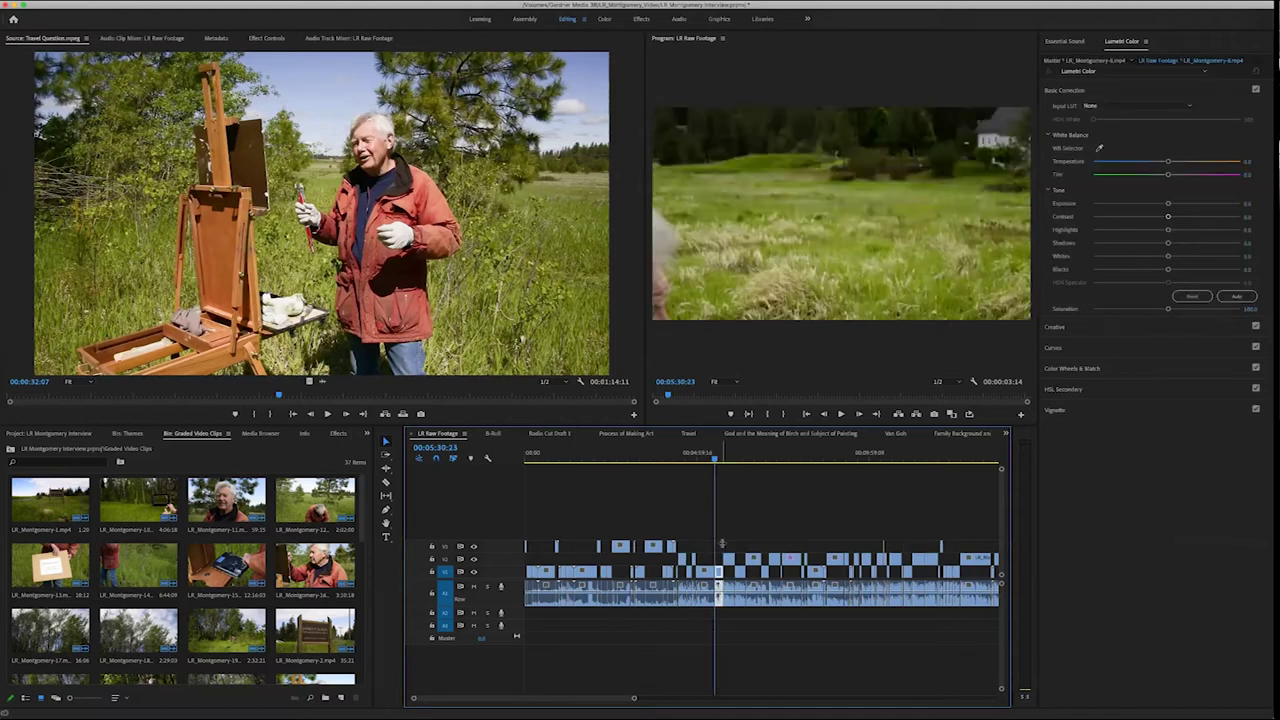
pyautogui.press('Down')
pyautogui.press('Down')
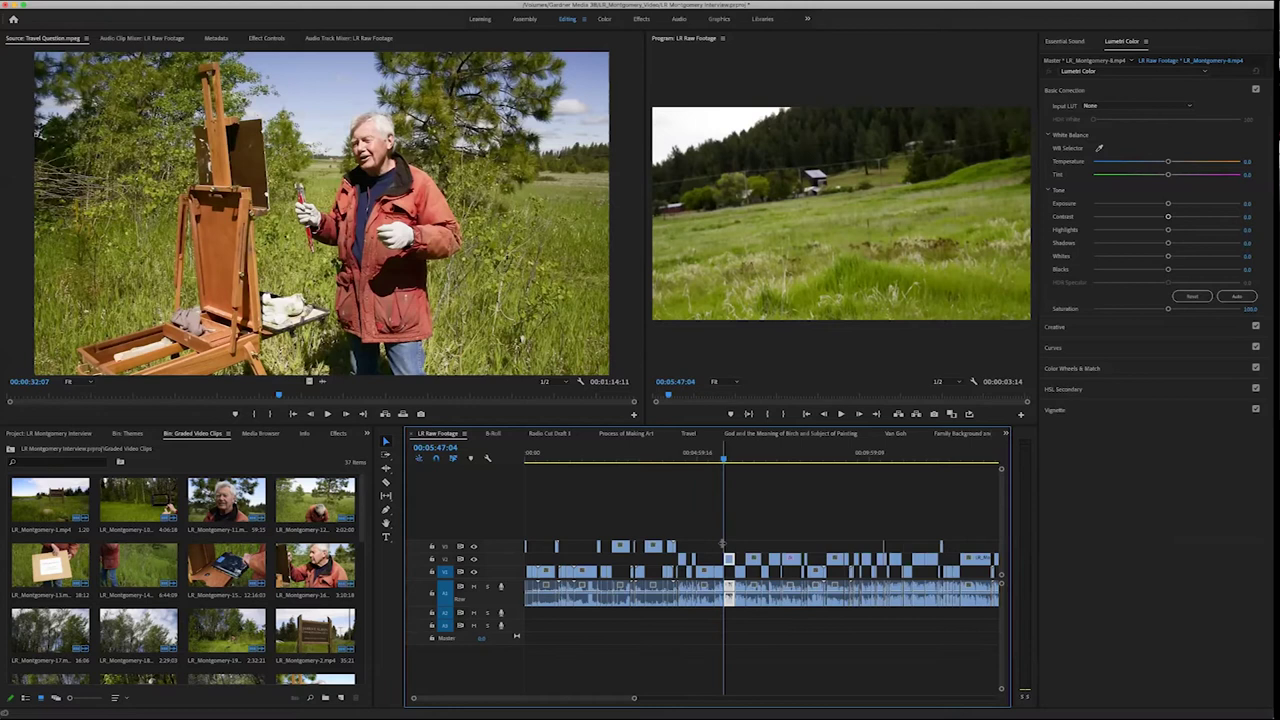
pyautogui.click(740, 570)
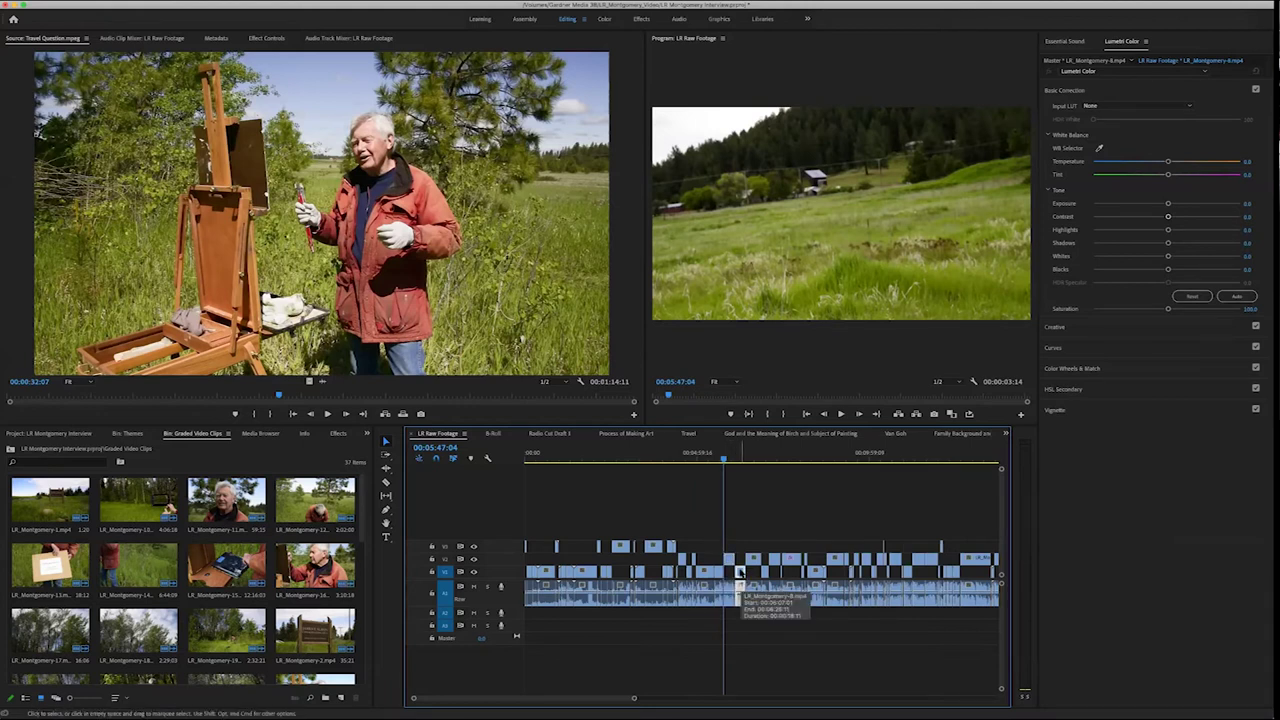
# Switch to the Van Goh sequence and place the playhead in the empty gap between clips at 00:03:30:02
pyautogui.click(890, 435)
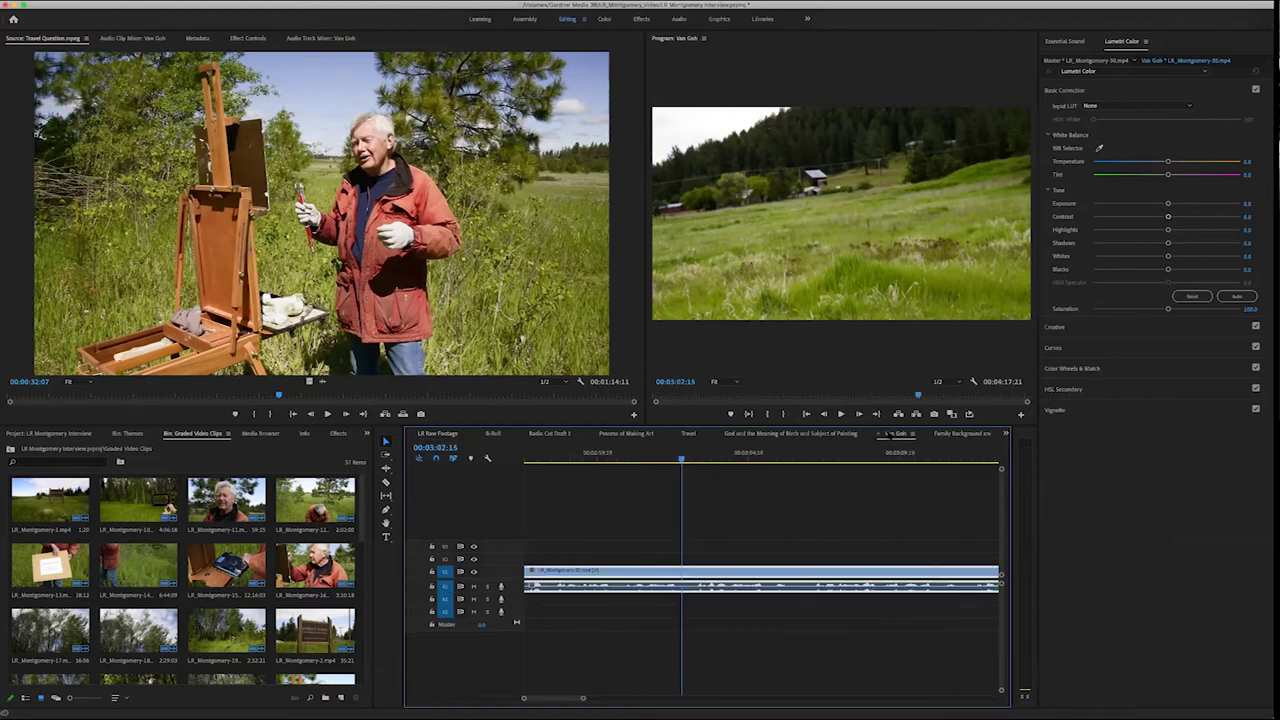
pyautogui.click(1006, 433)
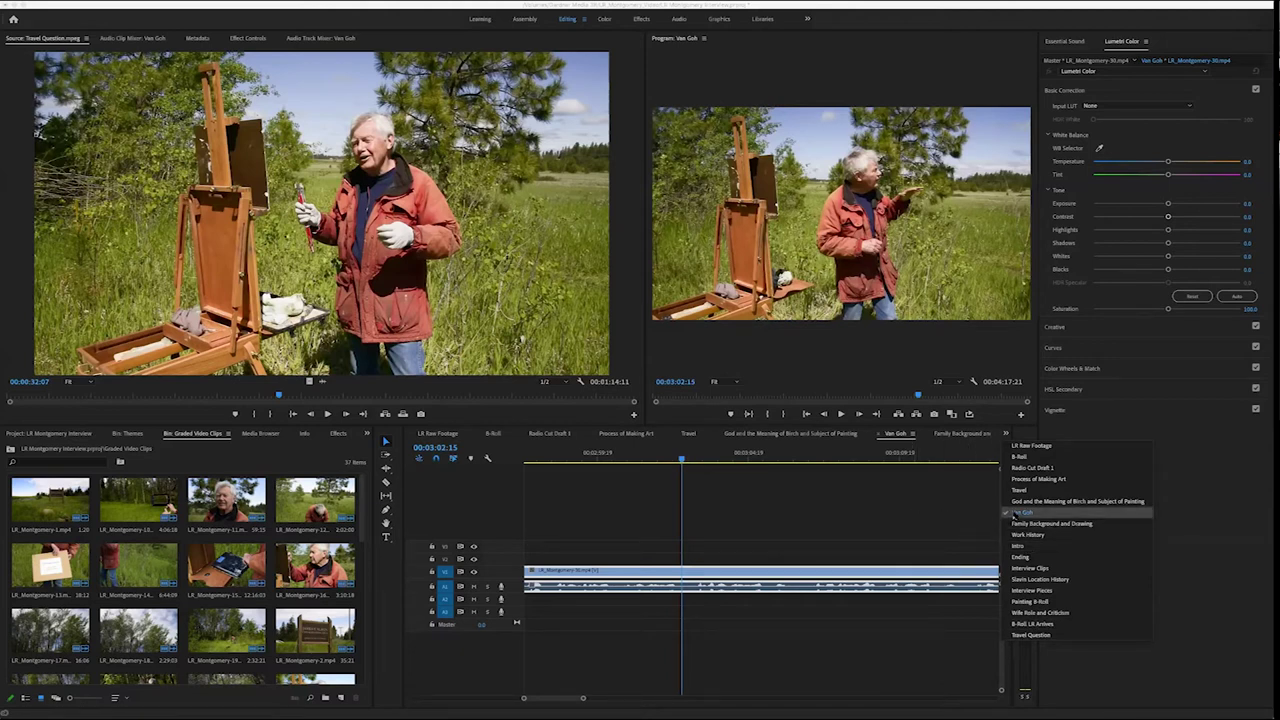
pyautogui.click(916, 517)
pyautogui.press('Home')
pyautogui.hscroll(3, 908, 517)
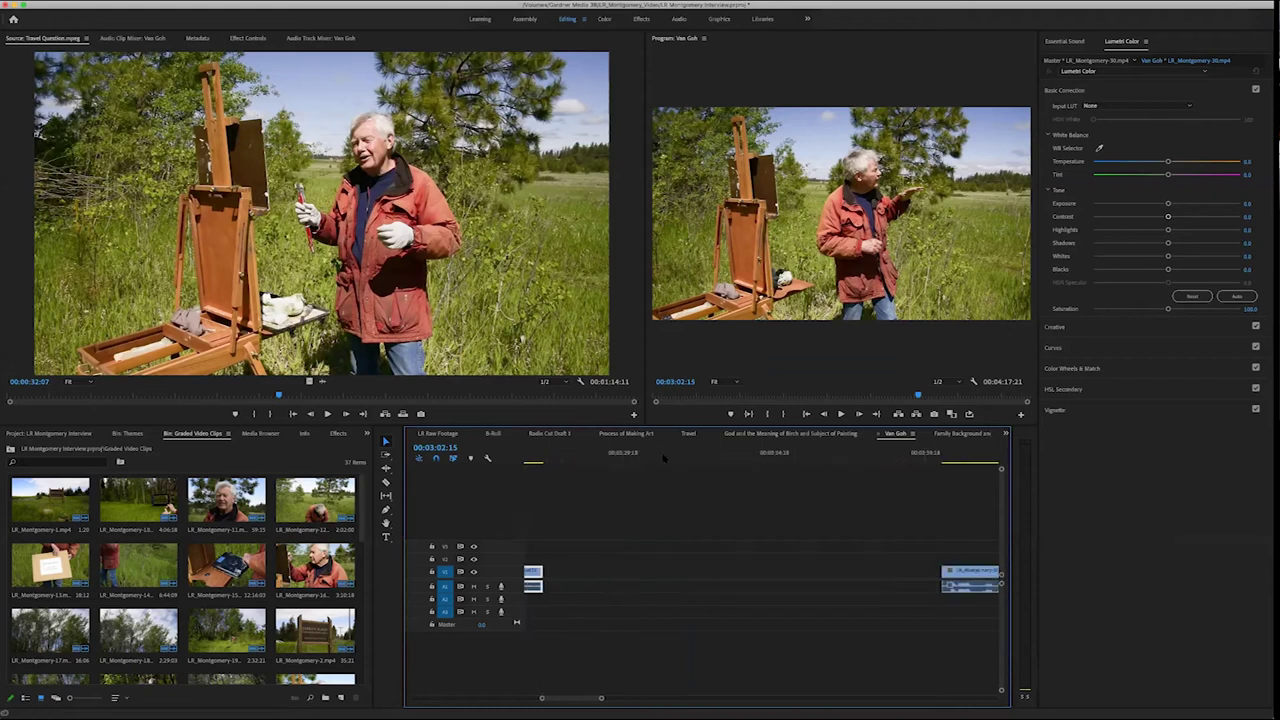
pyautogui.click(632, 458)
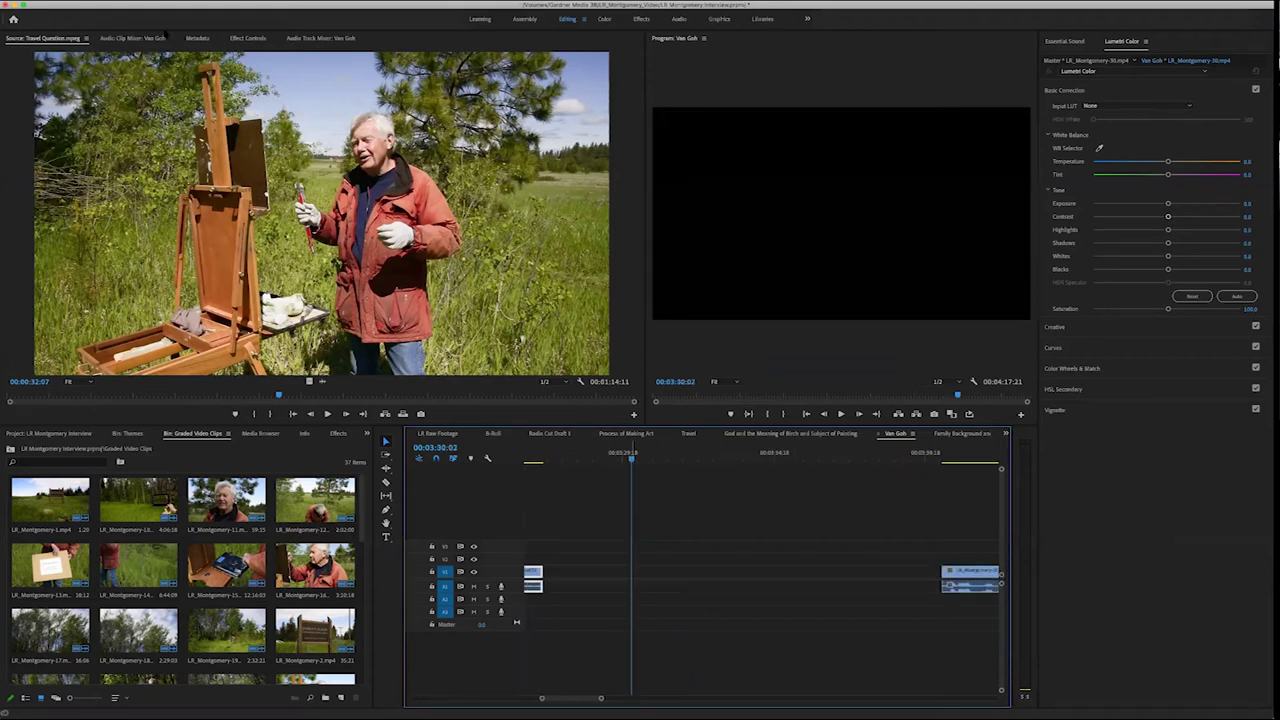
# Try a paste insert of the copied clip at the playhead in the Van Goh sequence, and undo it
pyautogui.click(115, 1)
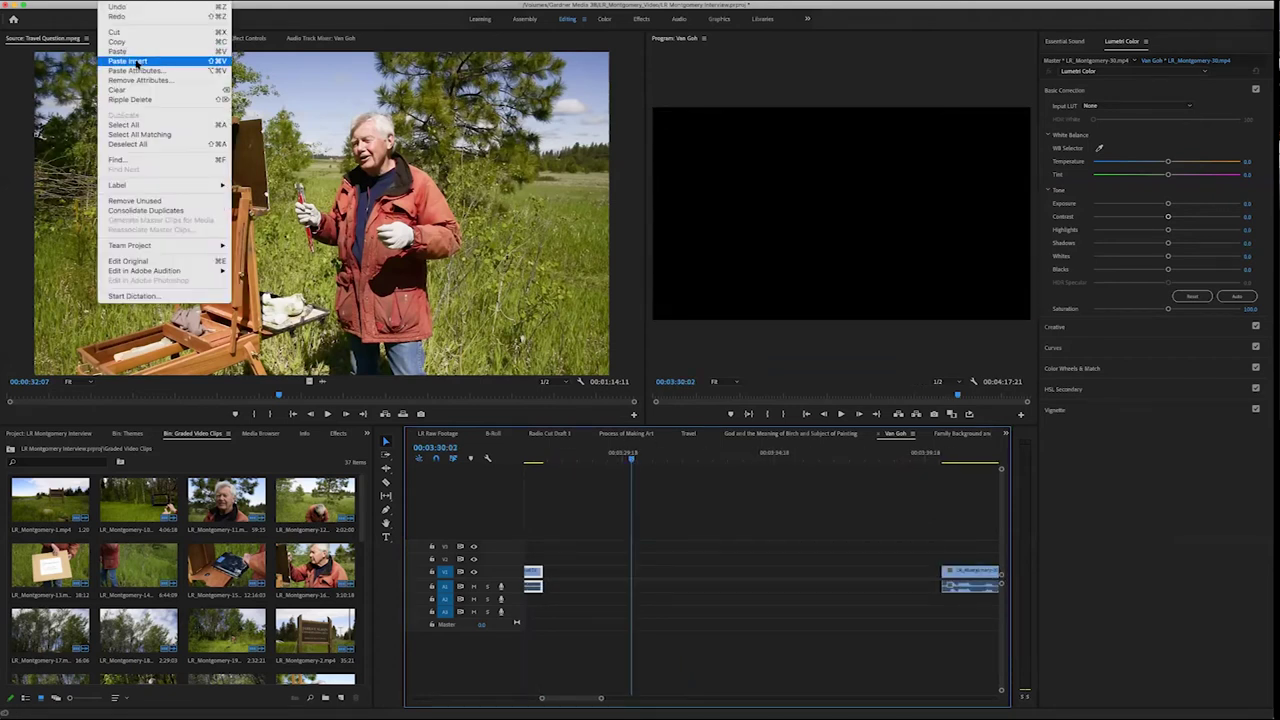
pyautogui.click(137, 62)
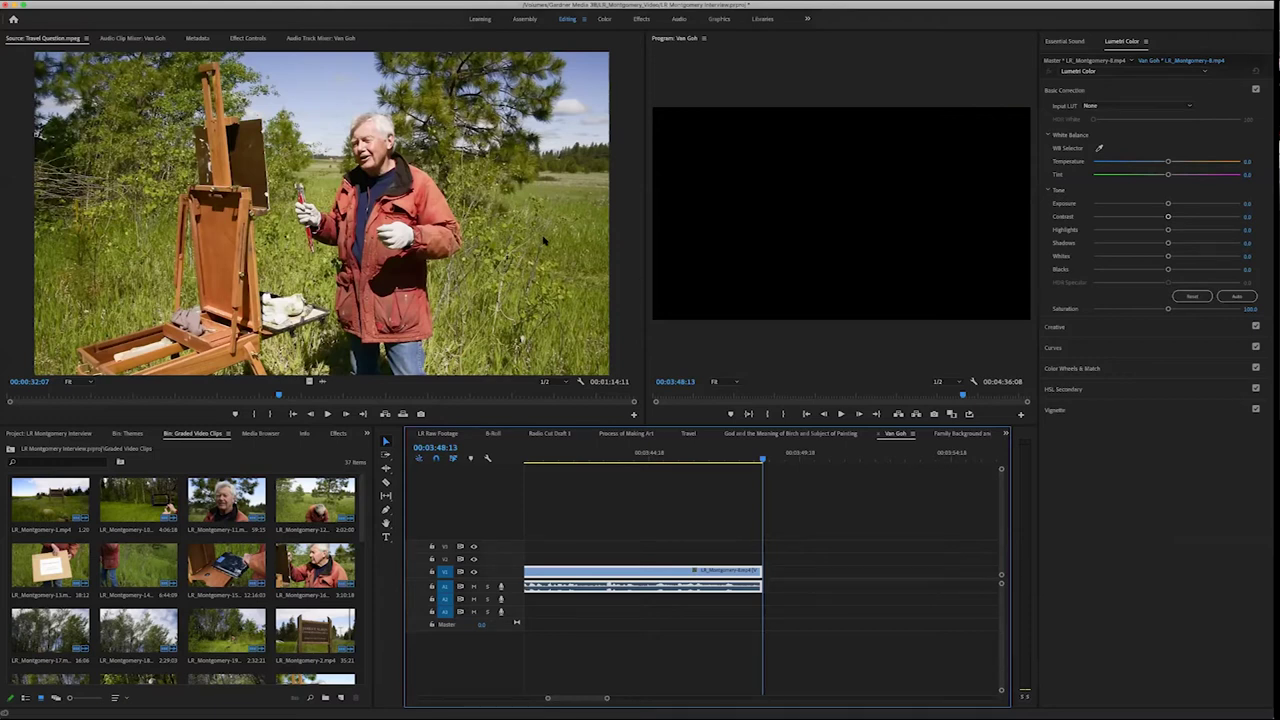
pyautogui.hotkey('ctrl', 'z')
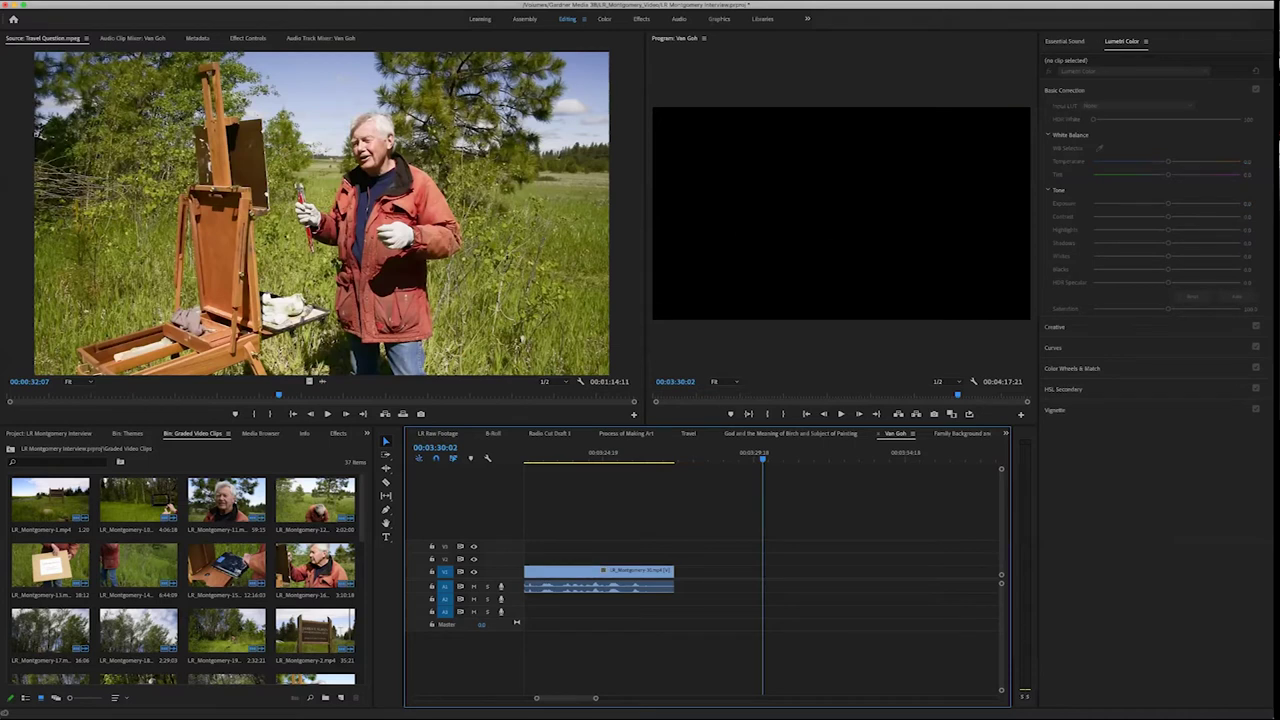
# Open the Ending sequence and play its last clip from 00:01:41:12
pyautogui.click(1005, 433)
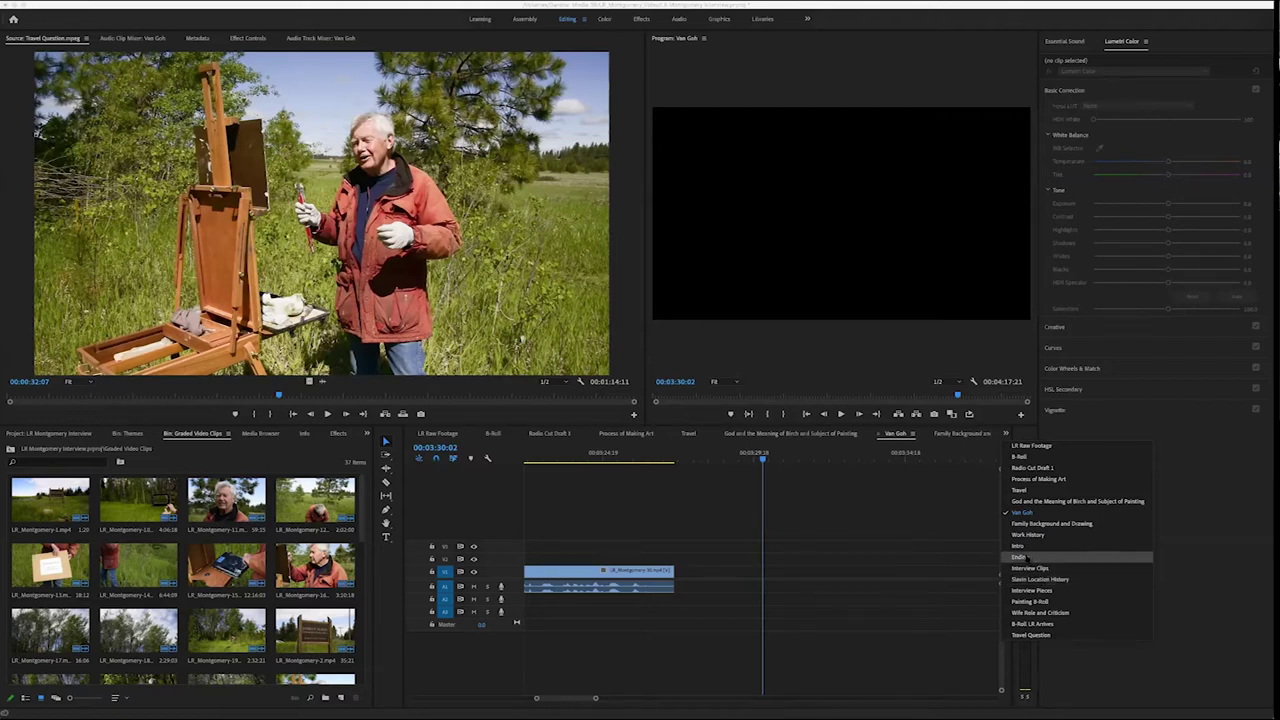
pyautogui.click(1022, 557)
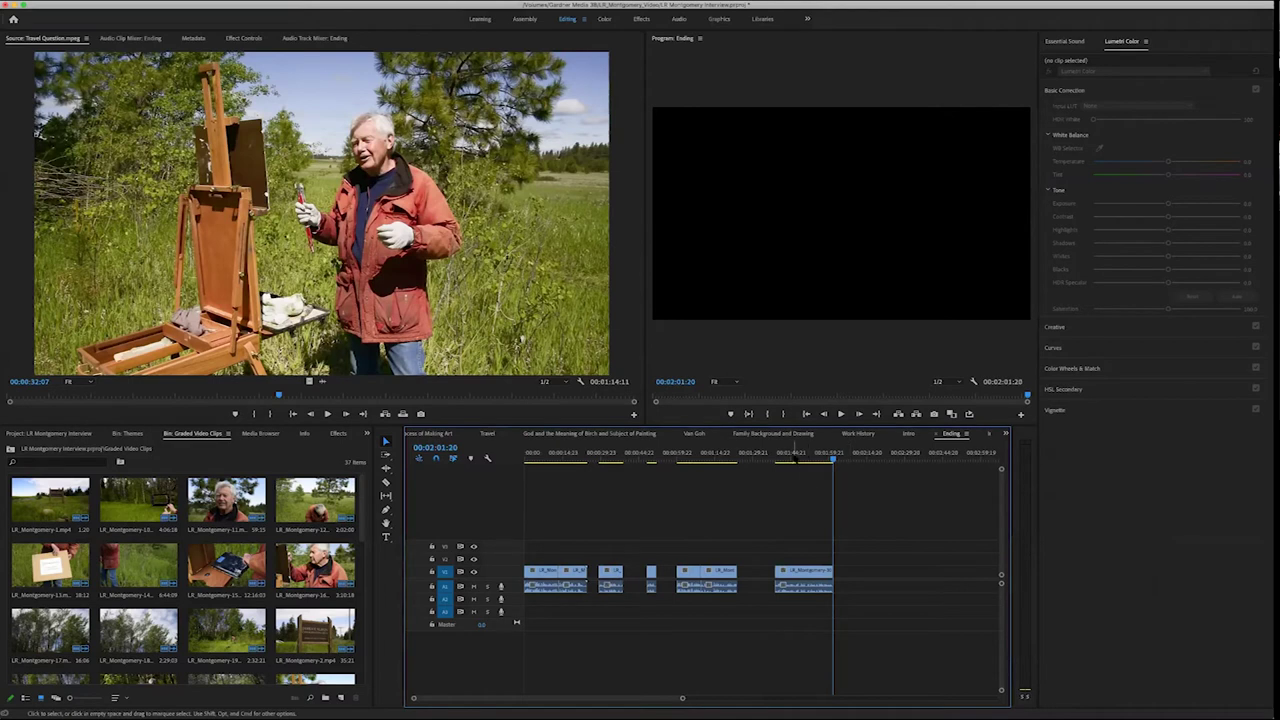
pyautogui.moveTo(833, 455); pyautogui.dragTo(781, 455)
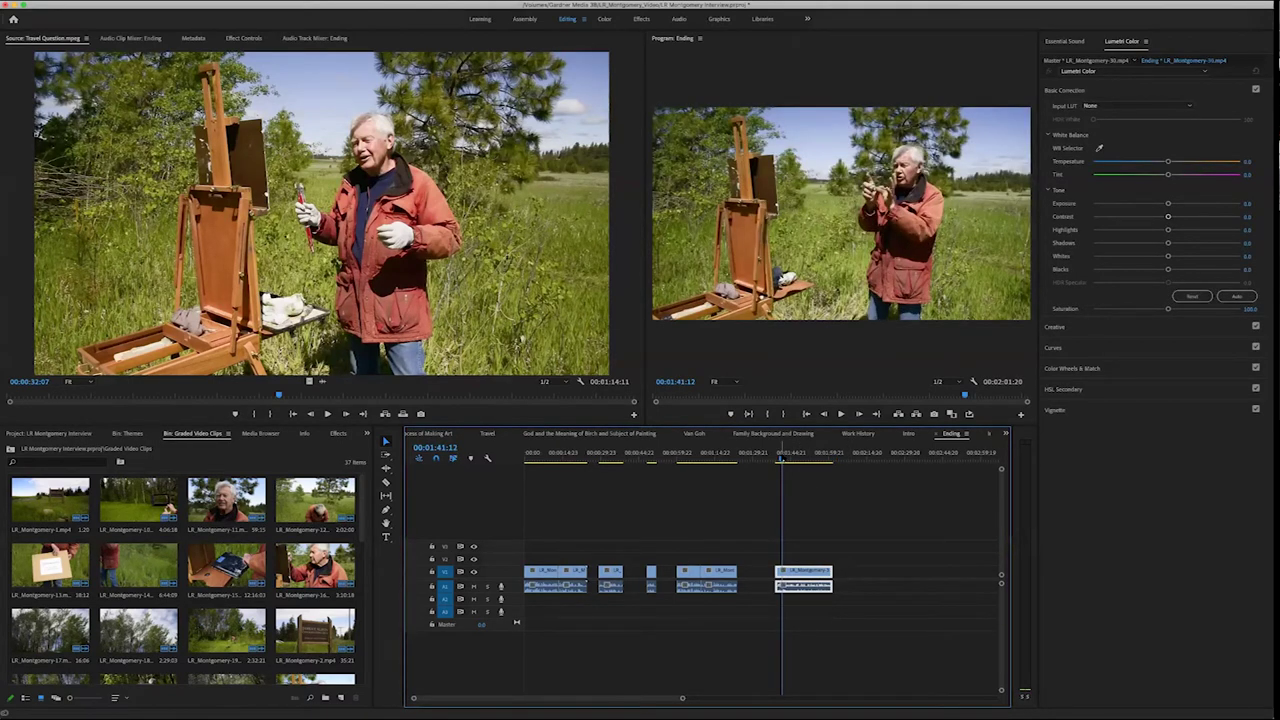
pyautogui.press('space')
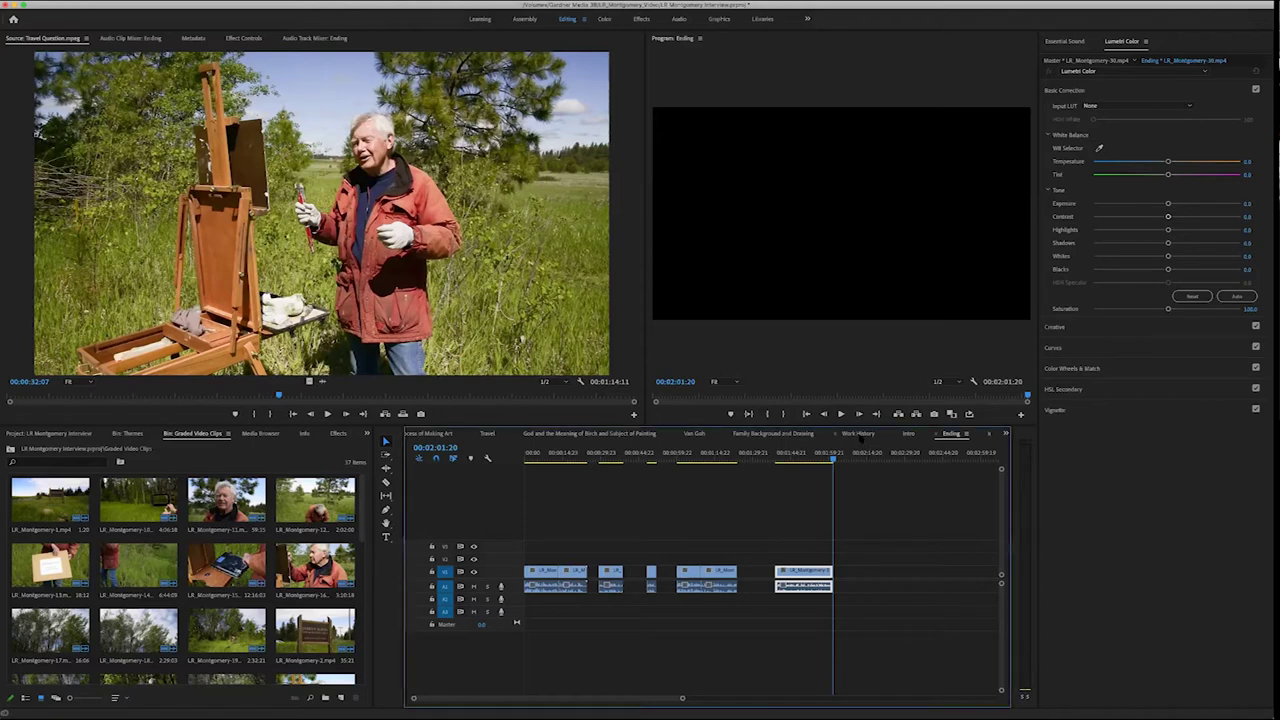
# Look through the Work History, Family Background and Drawing, and Van Goh sequences in turn
pyautogui.click(858, 434)
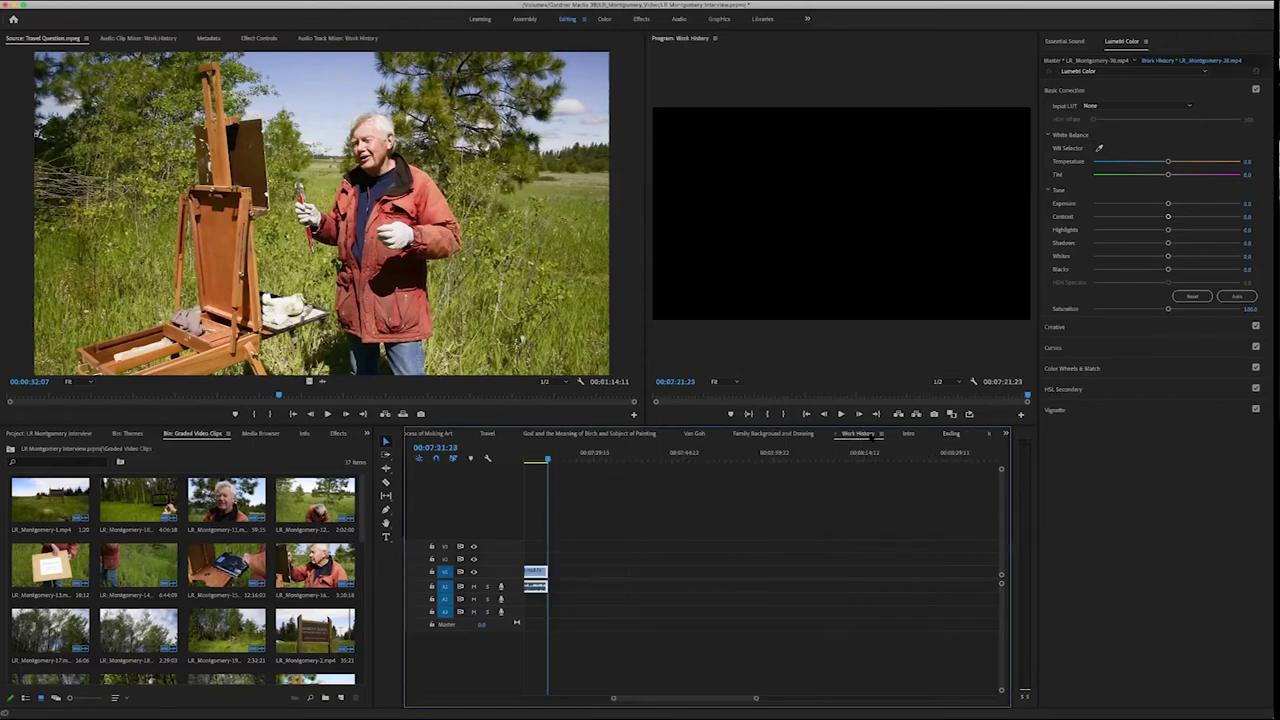
pyautogui.click(763, 436)
pyautogui.click(694, 434)
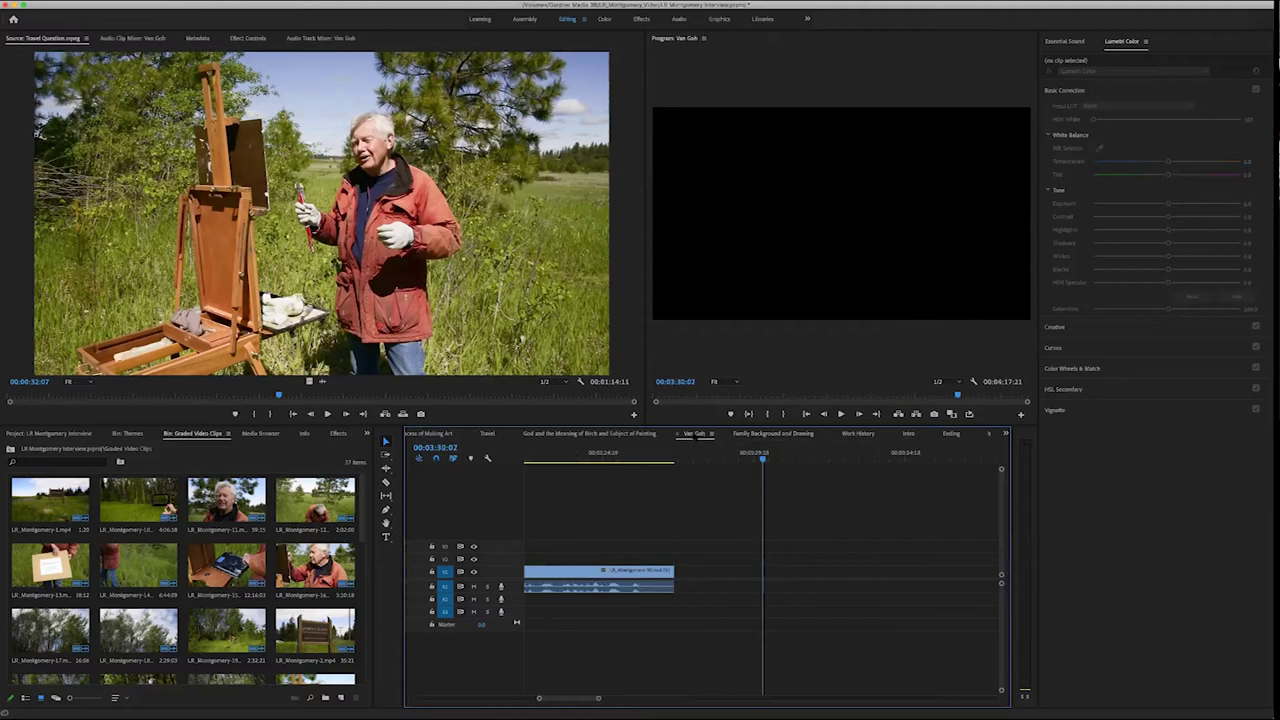
# Return to the LR Raw Footage sequence, show its full length in the timeline, and select all clips on the topmost video track
pyautogui.click(1005, 433)
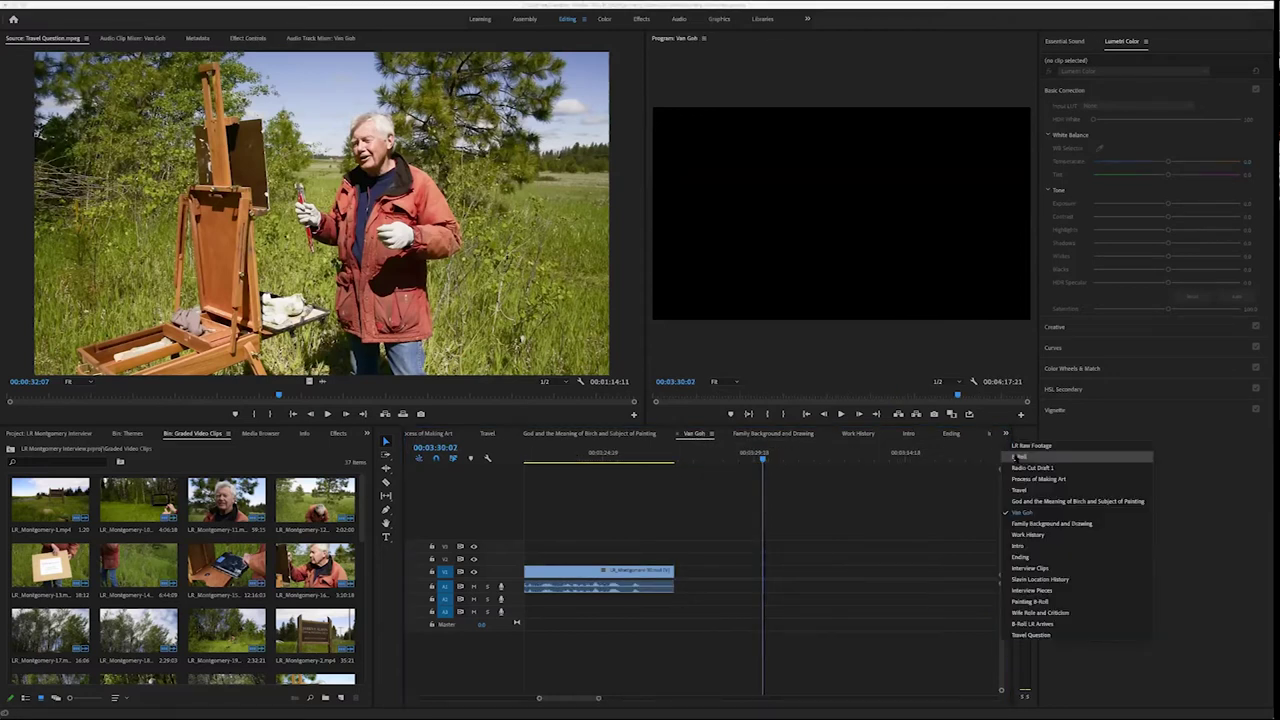
pyautogui.click(1020, 446)
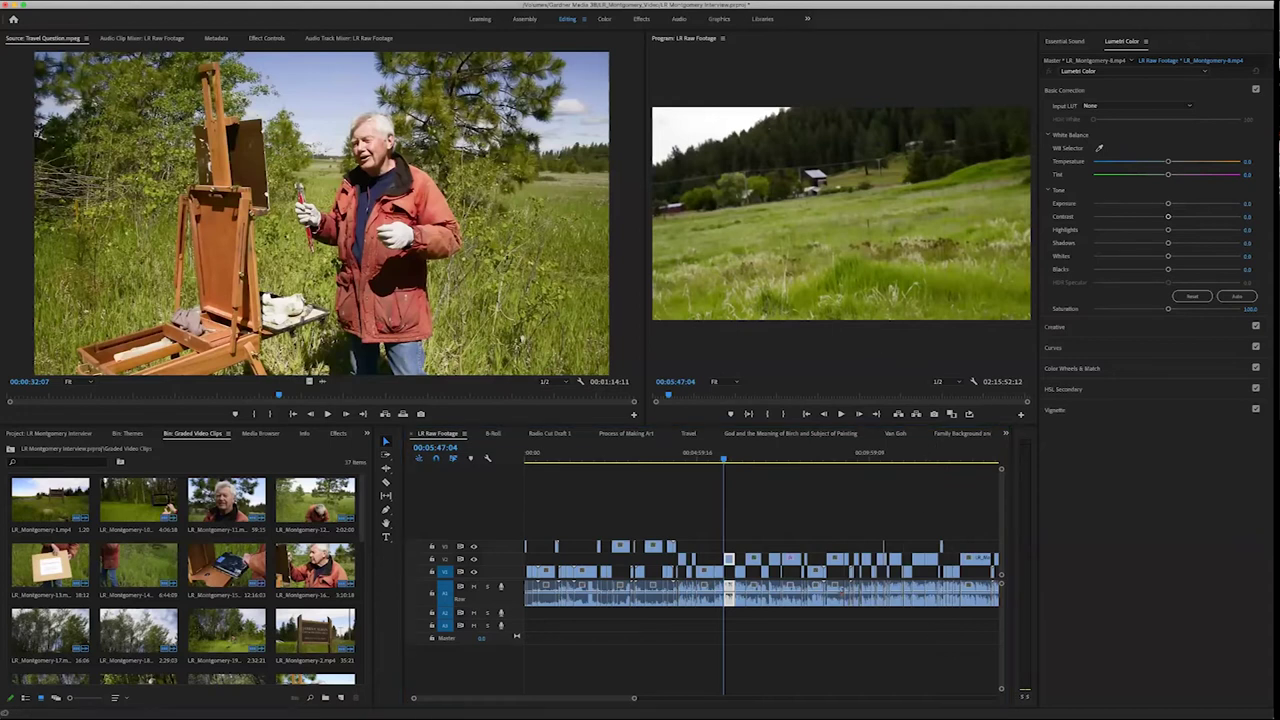
pyautogui.moveTo(634, 698); pyautogui.dragTo(1022, 701)
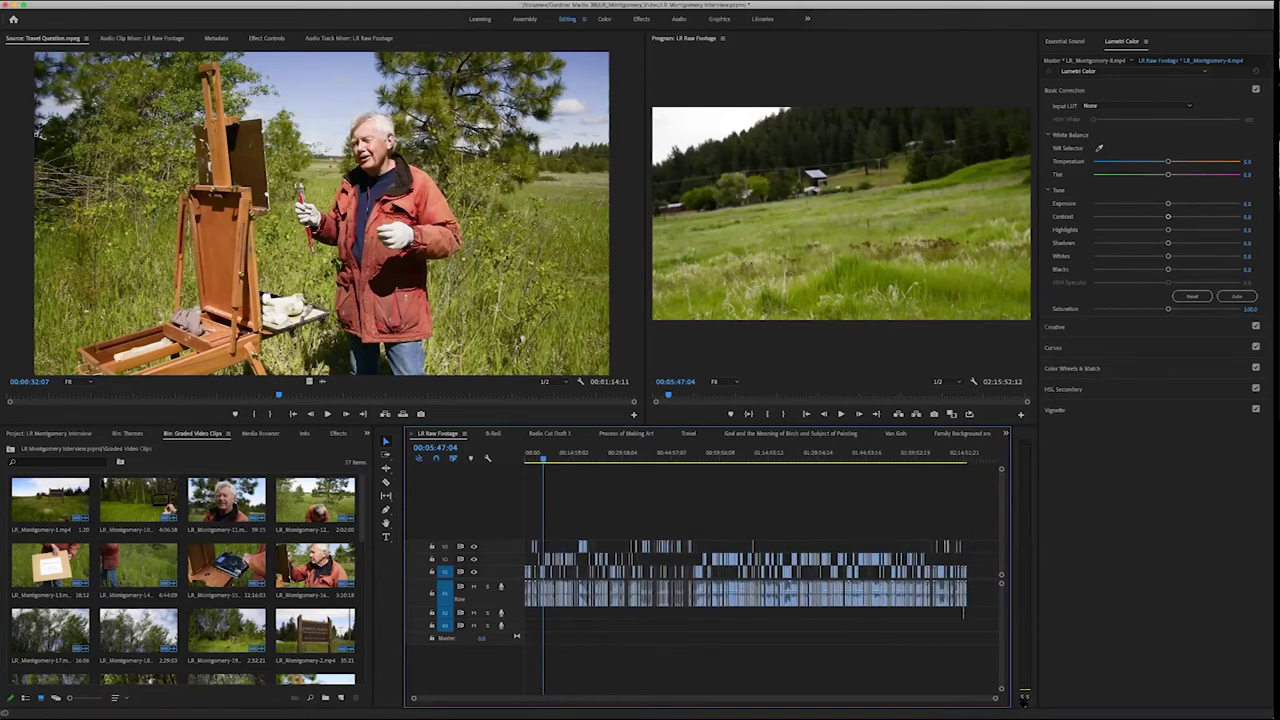
pyautogui.moveTo(980, 547); pyautogui.dragTo(452, 505)
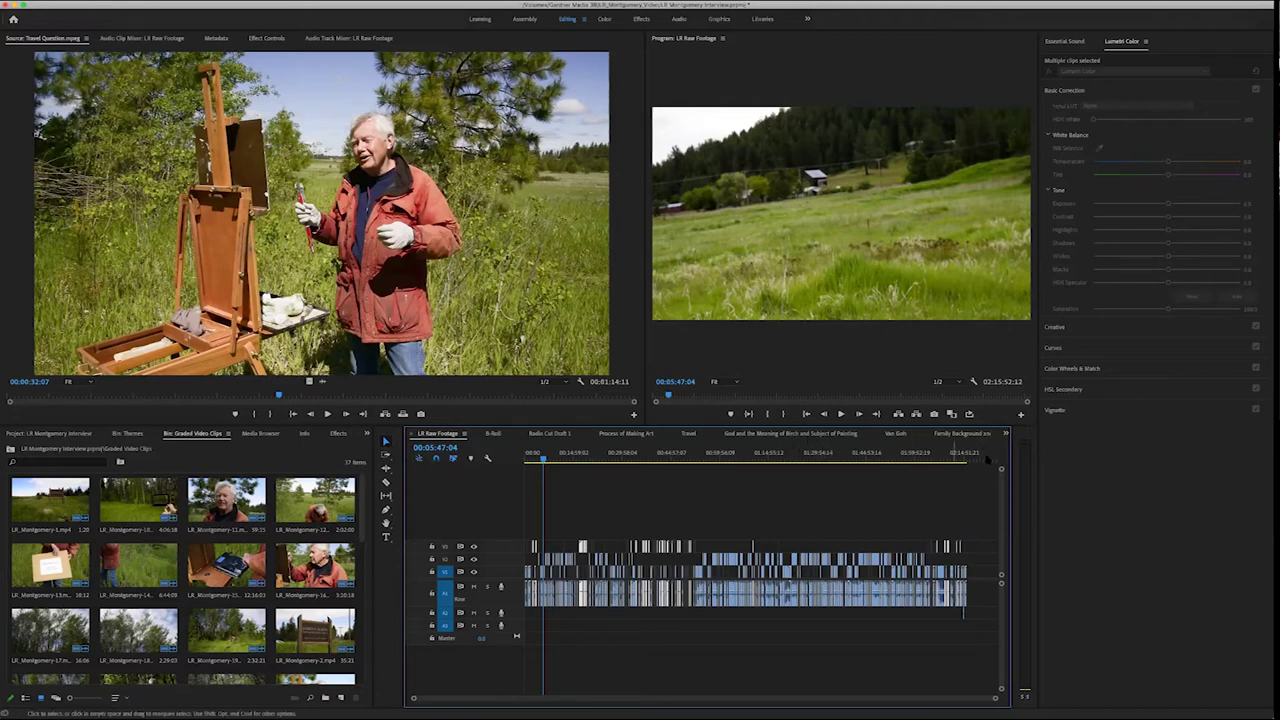
# Open the B-Roll sequence and shrink its timeline to show the spread of clips from the beginning
pyautogui.click(495, 433)
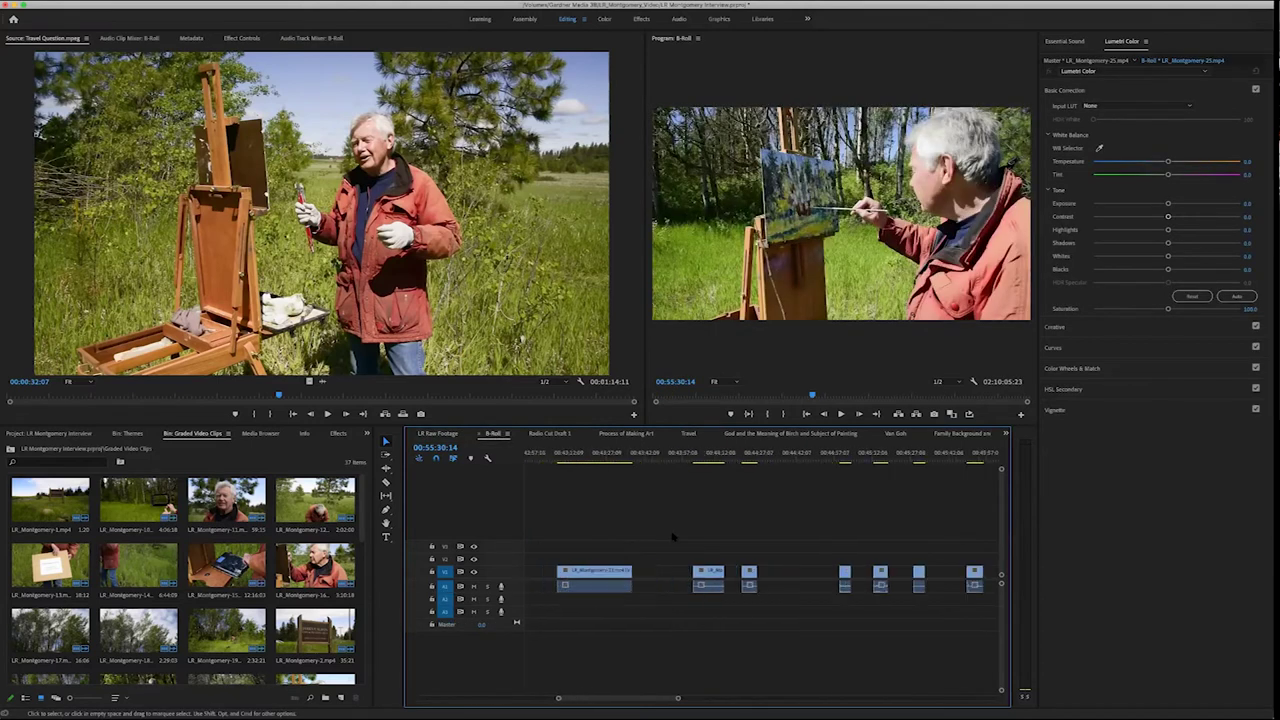
pyautogui.press('-')
pyautogui.press('-')
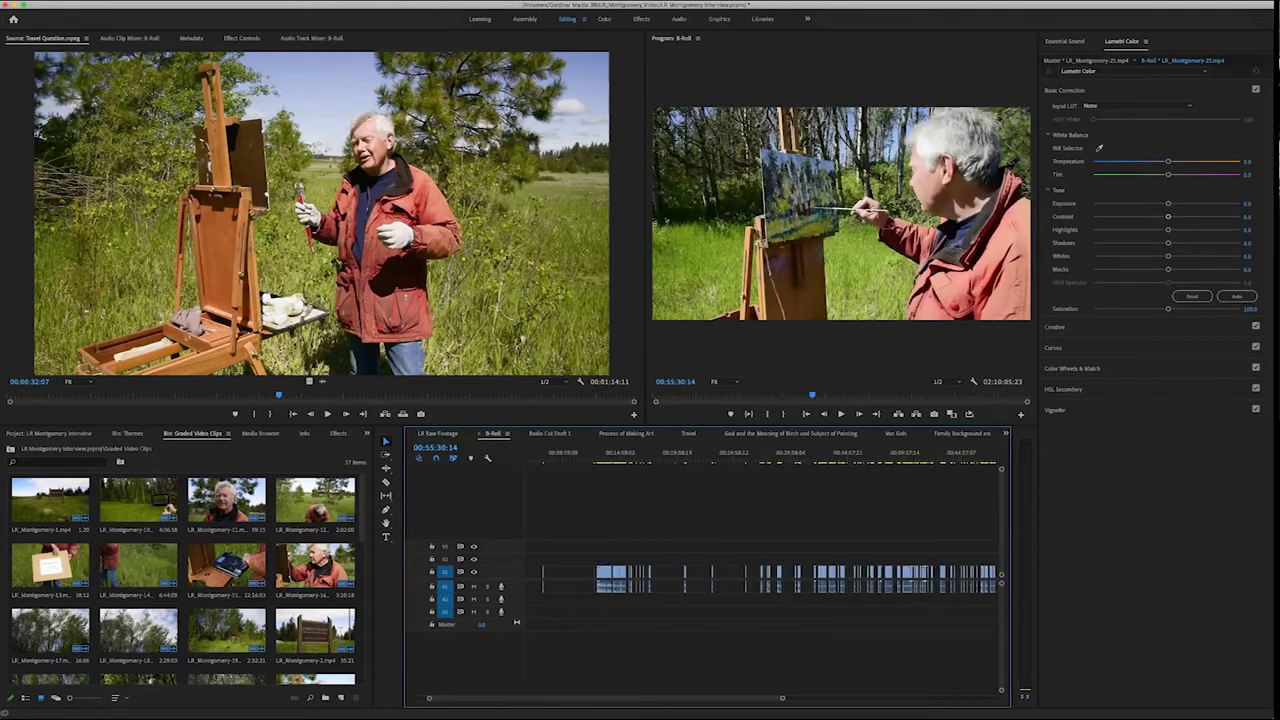
pyautogui.moveTo(737, 703); pyautogui.dragTo(564, 703)
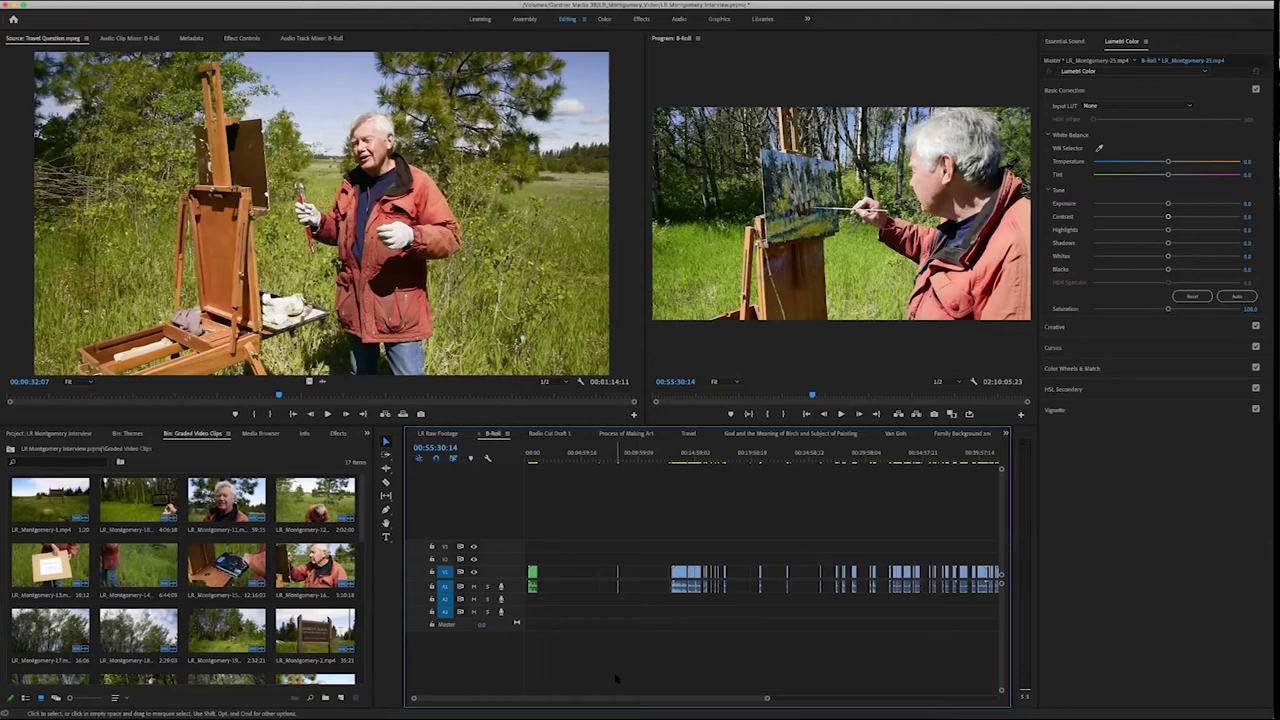
# Scrub the B-Roll sequence past its green opening clip and on through the first large clip group to 00:16:38:15
pyautogui.click(538, 456)
pyautogui.moveTo(538, 456); pyautogui.dragTo(556, 456)
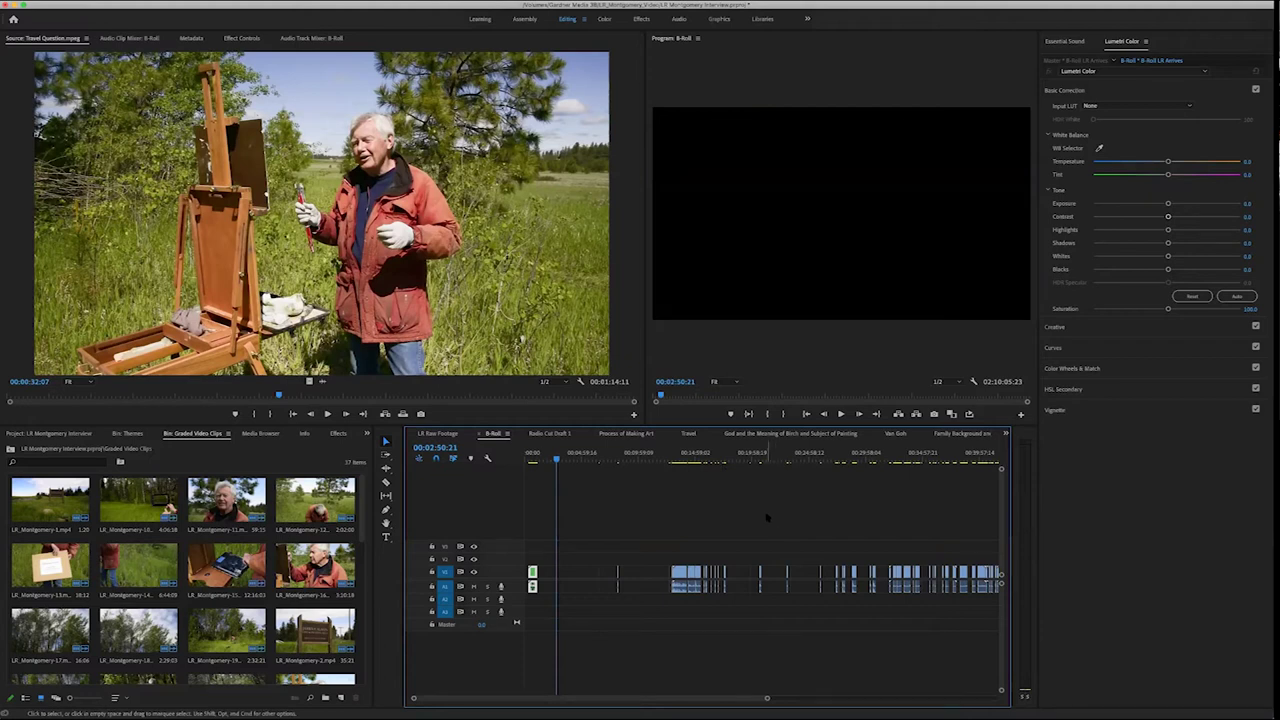
pyautogui.hscroll(1, 767, 517)
pyautogui.moveTo(658, 460); pyautogui.dragTo(698, 462)
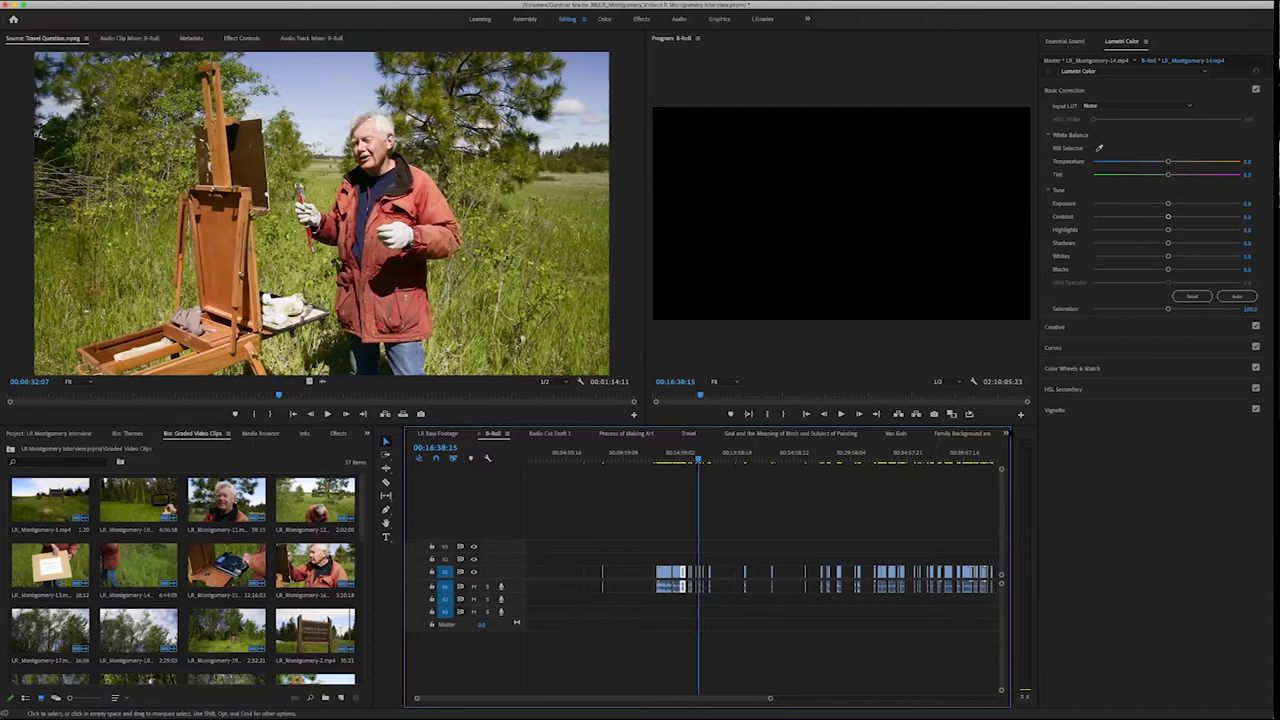
# Open the Painting B-Roll sequence from the list of open sequences
pyautogui.click(1006, 434)
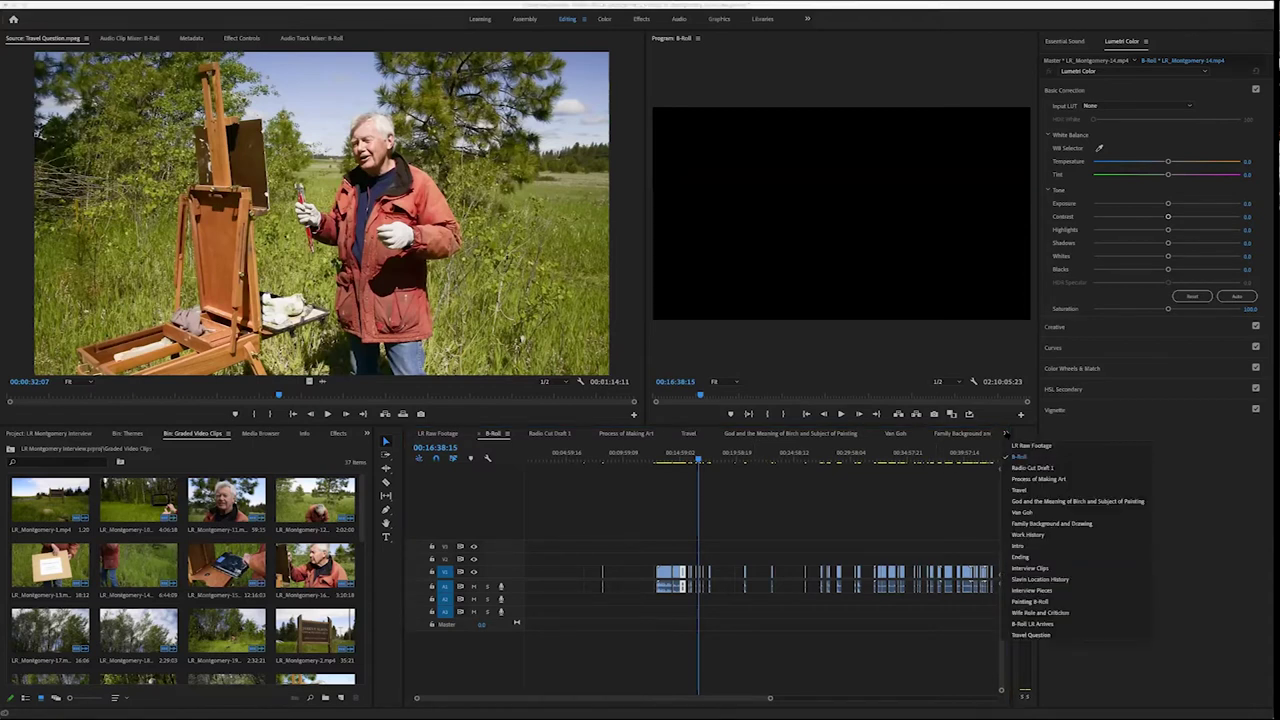
pyautogui.click(1030, 601)
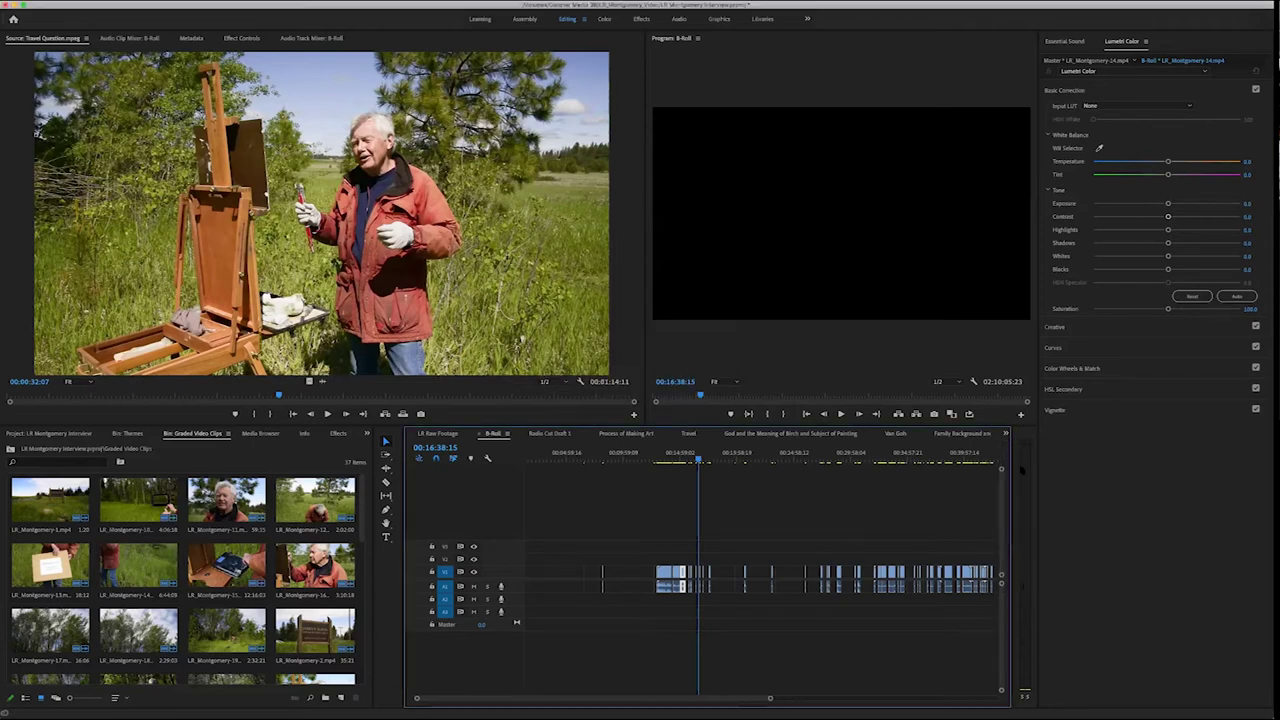
pyautogui.click(1005, 433)
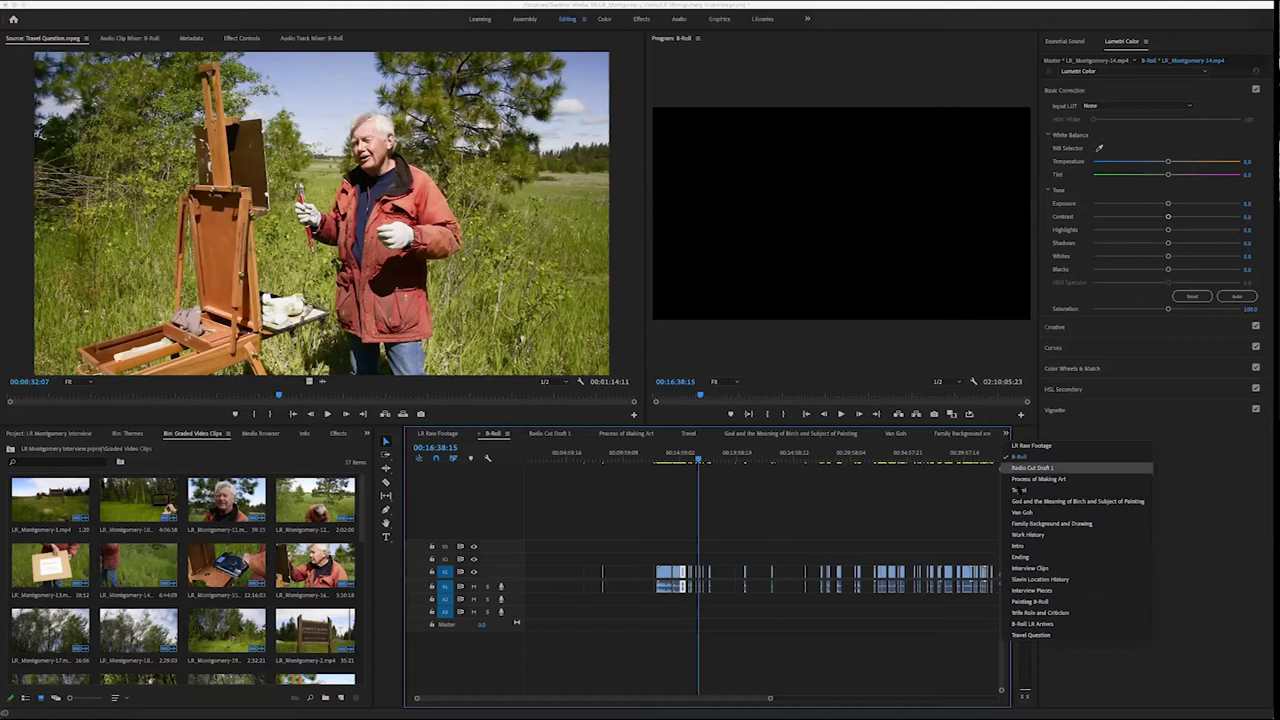
pyautogui.click(1029, 601)
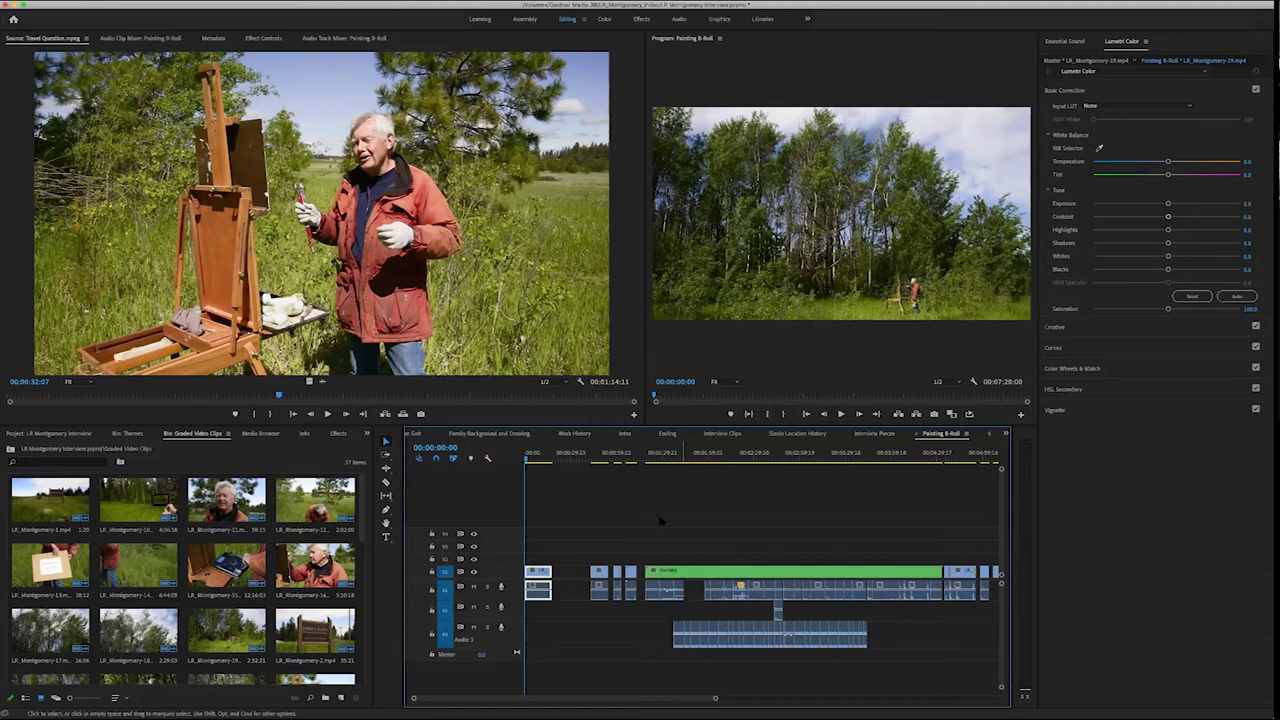
# Move the playhead to the start of the green Painting clip at 00:01:19:21 and mute all three audio tracks
pyautogui.click(651, 456)
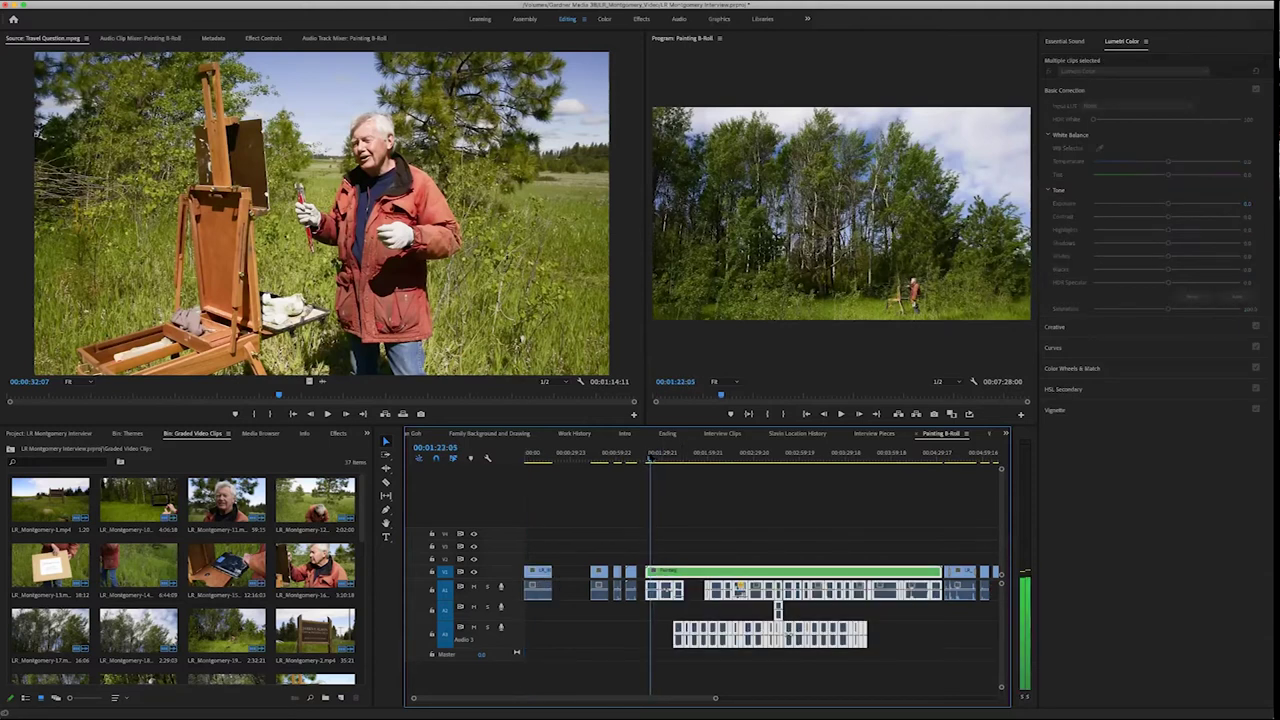
pyautogui.moveTo(651, 456); pyautogui.dragTo(647, 456)
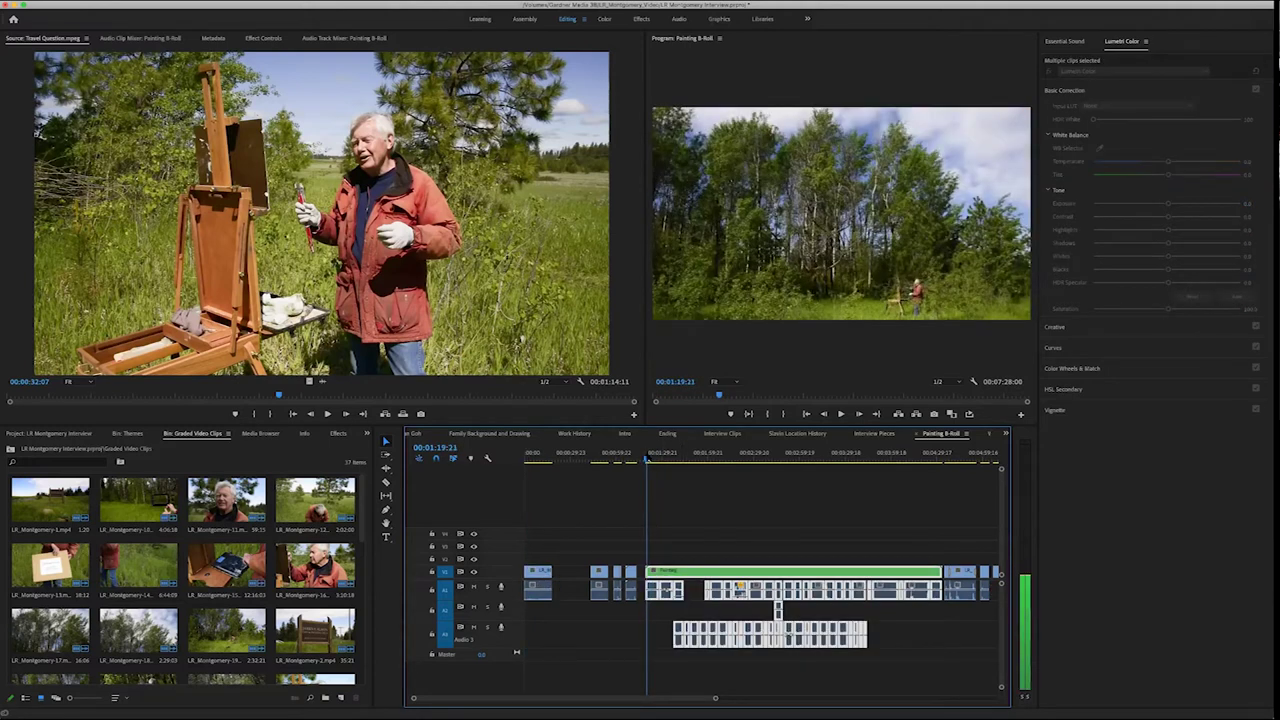
pyautogui.click(473, 606)
pyautogui.click(473, 626)
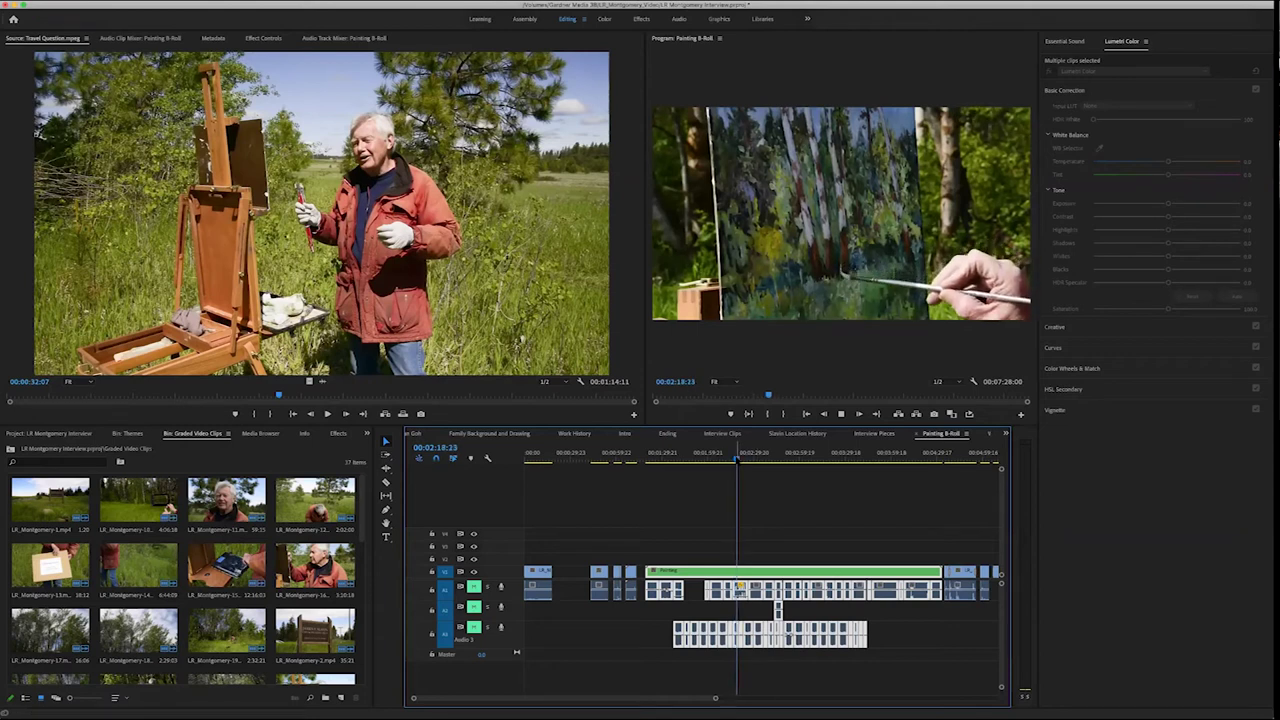
# Review the green Painting clip at increased playback speed, and replay its later part from 00:03:10:21
pyautogui.press('l')
pyautogui.press('l')
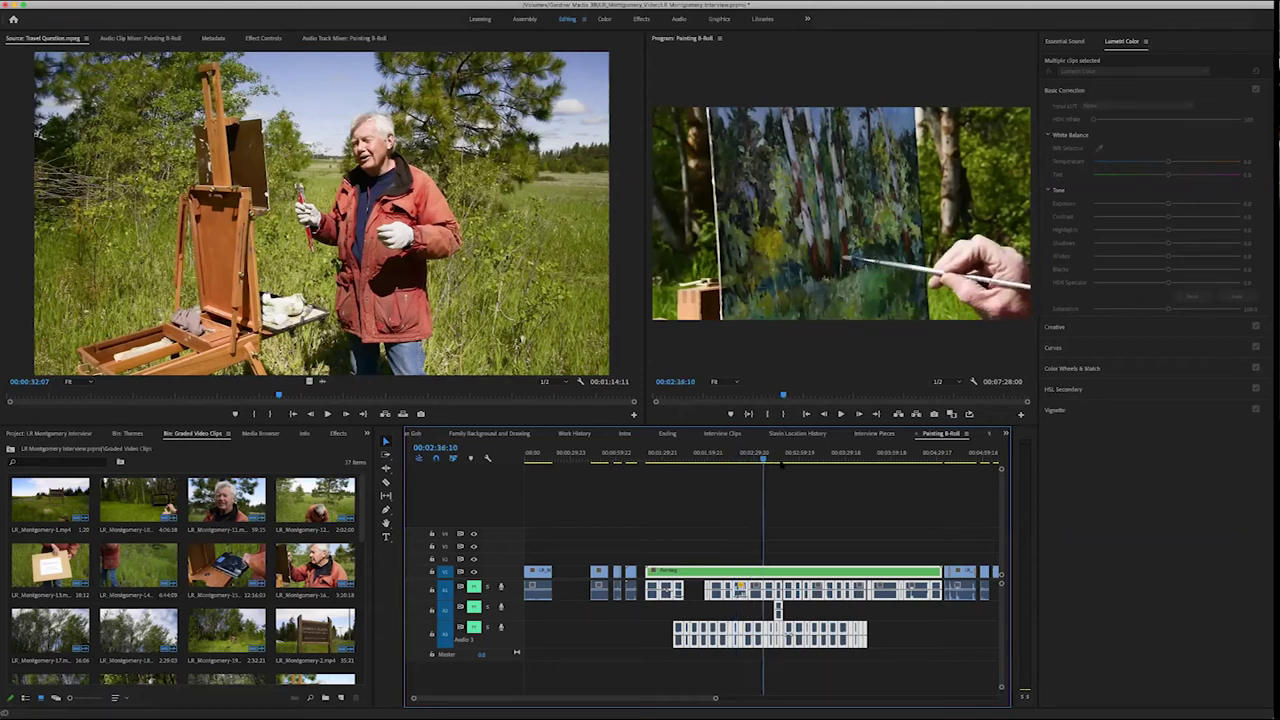
pyautogui.press('k')
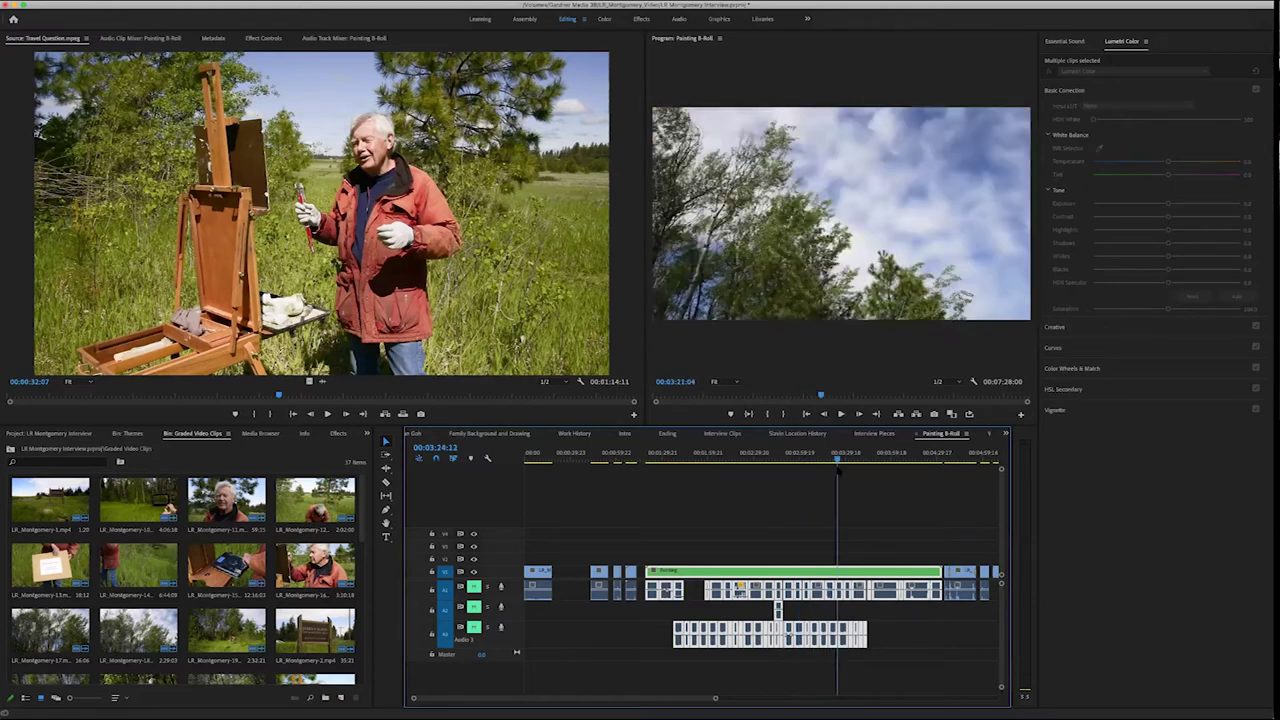
pyautogui.moveTo(831, 470); pyautogui.dragTo(814, 470)
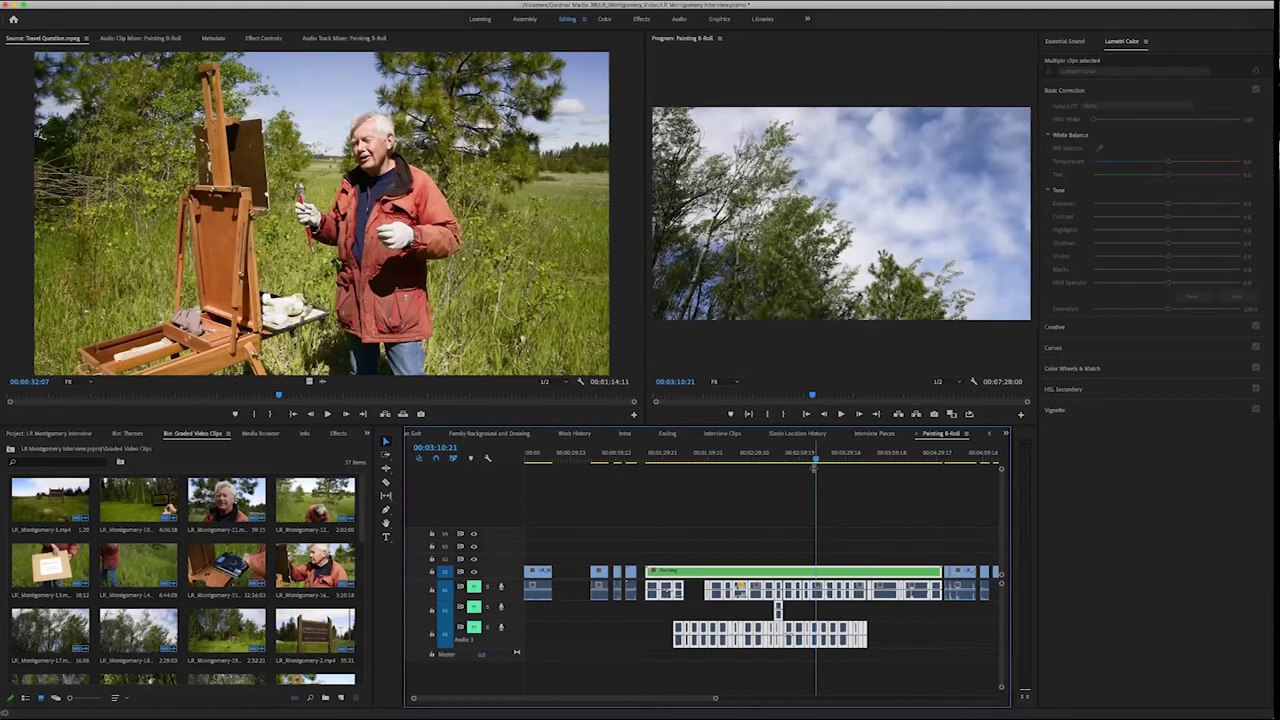
pyautogui.press('space')
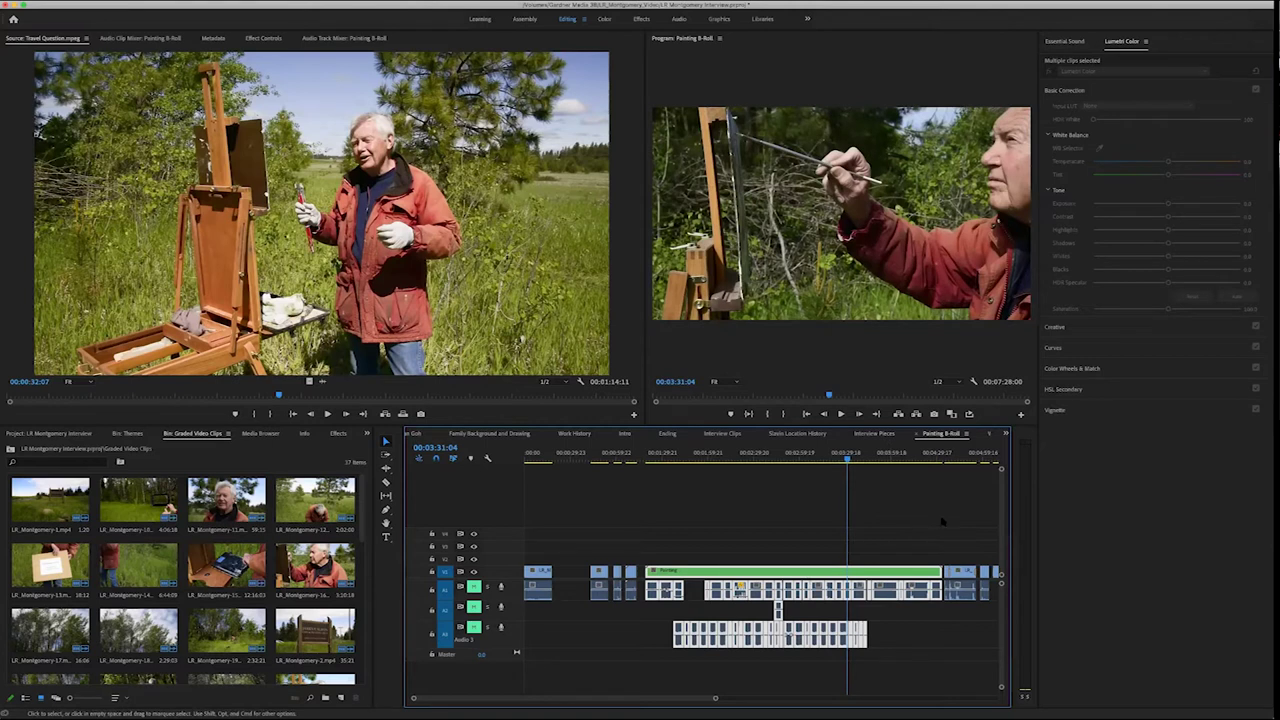
# Move the playhead to 00:04:35:18, just past the green Painting clip, and select the Painting clip with its audio
pyautogui.click(948, 455)
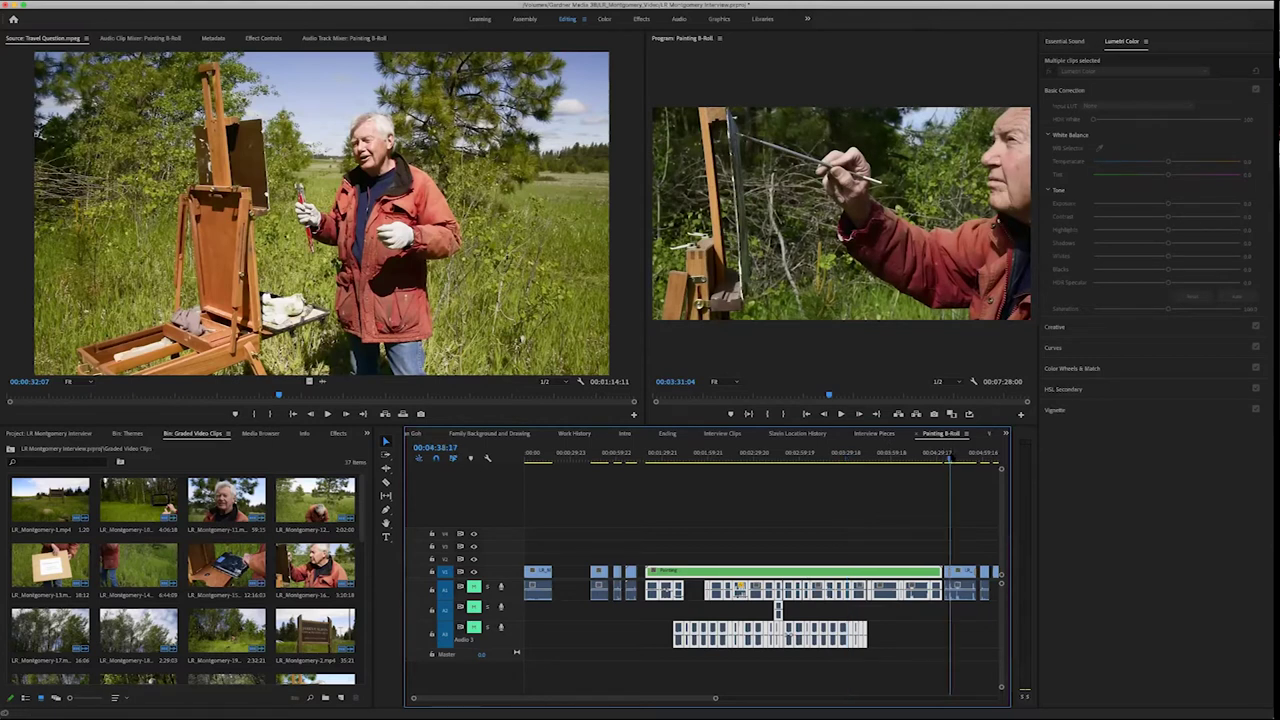
pyautogui.press('Up')
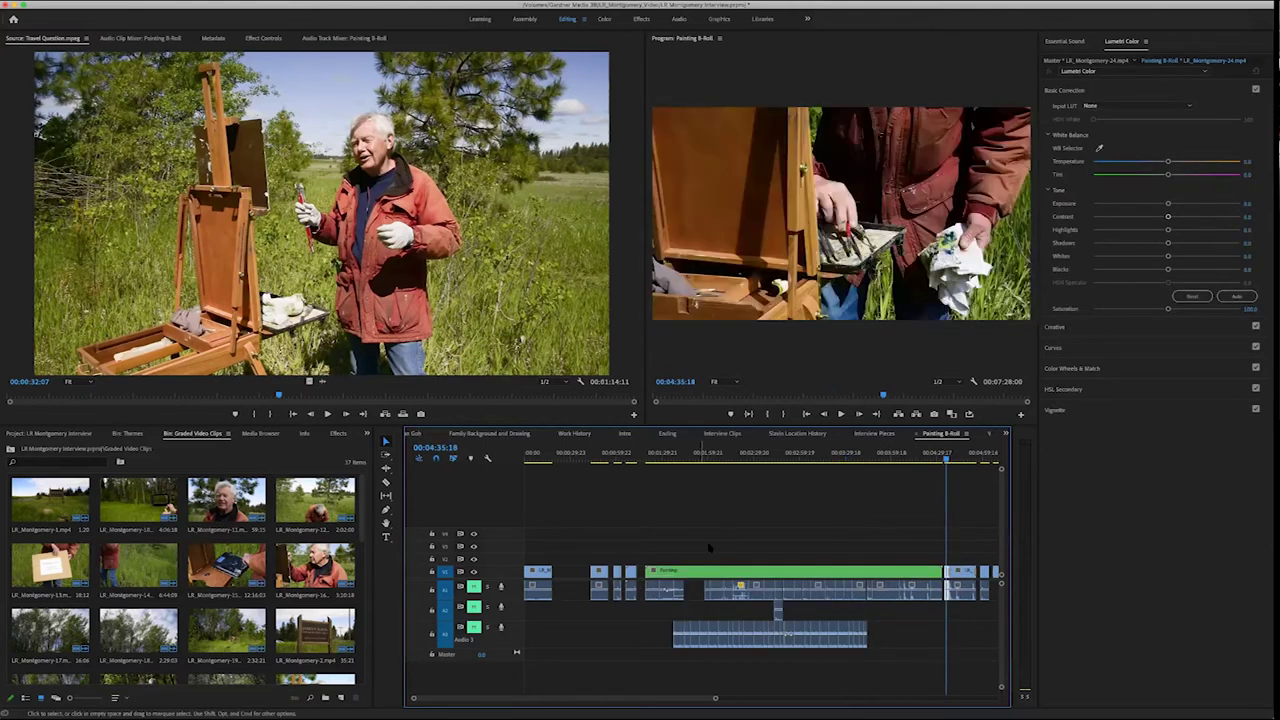
pyautogui.click(693, 571)
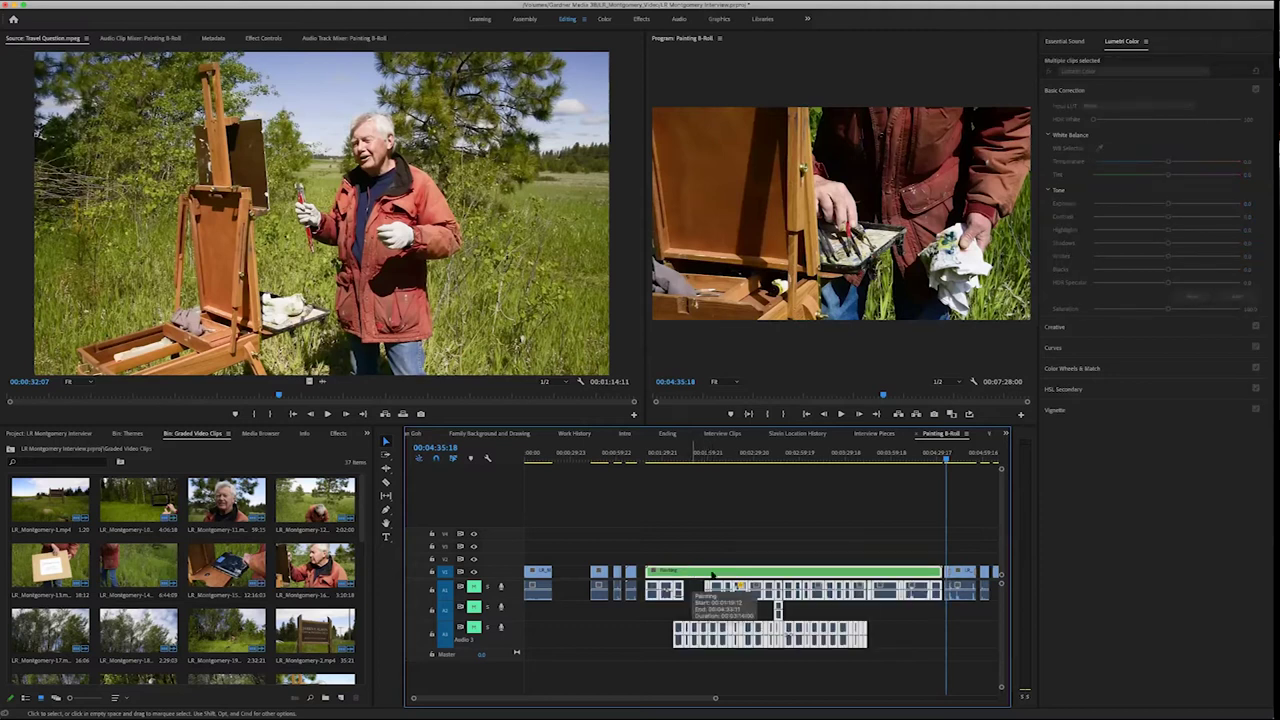
# Scrub through the last clip group of the Painting B-Roll sequence to 00:07:04:05
pyautogui.click(966, 612)
pyautogui.hscroll(5, 966, 612)
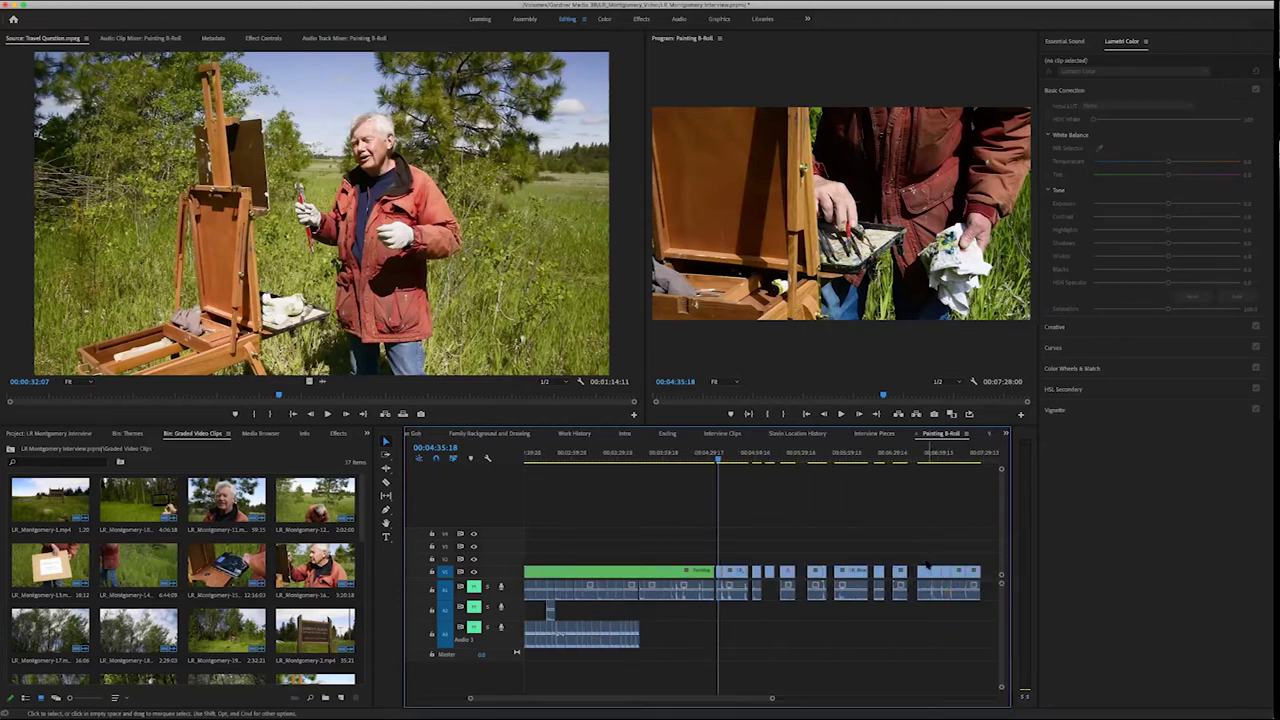
pyautogui.click(930, 460)
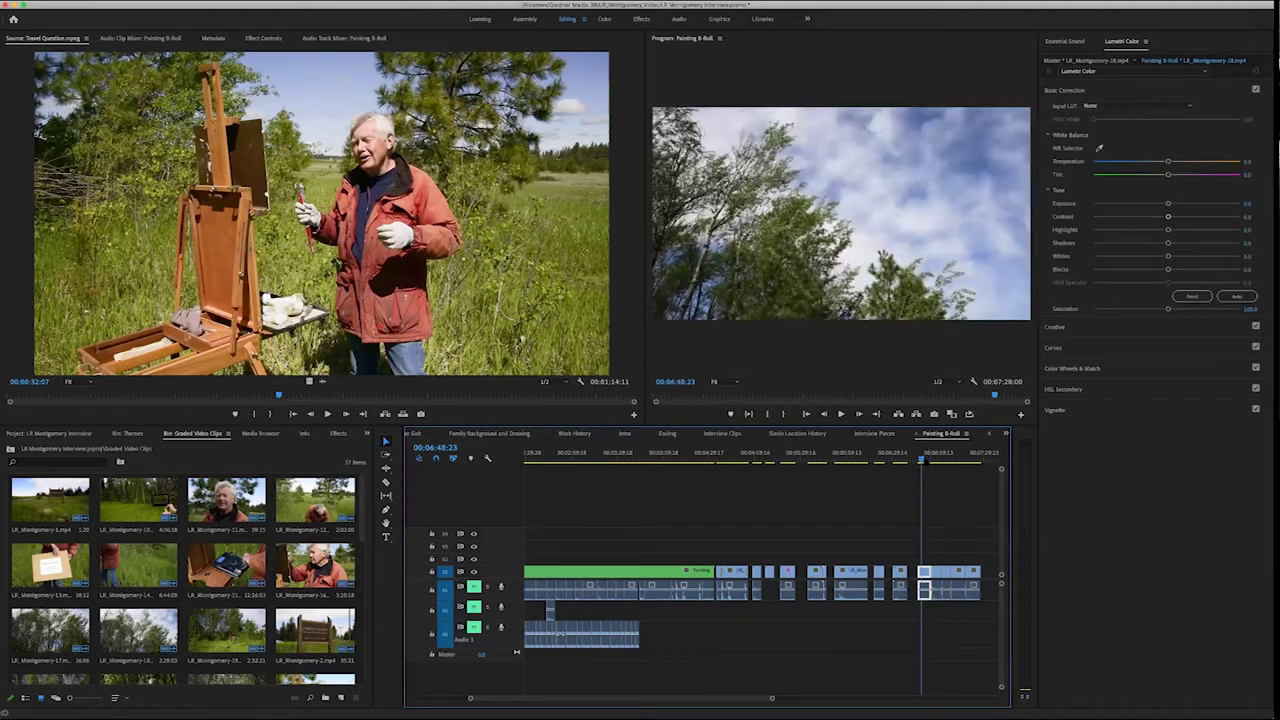
pyautogui.moveTo(938, 460)
pyautogui.mouseDown()
pyautogui.moveTo(976, 464)
pyautogui.moveTo(946, 461)
pyautogui.mouseUp()
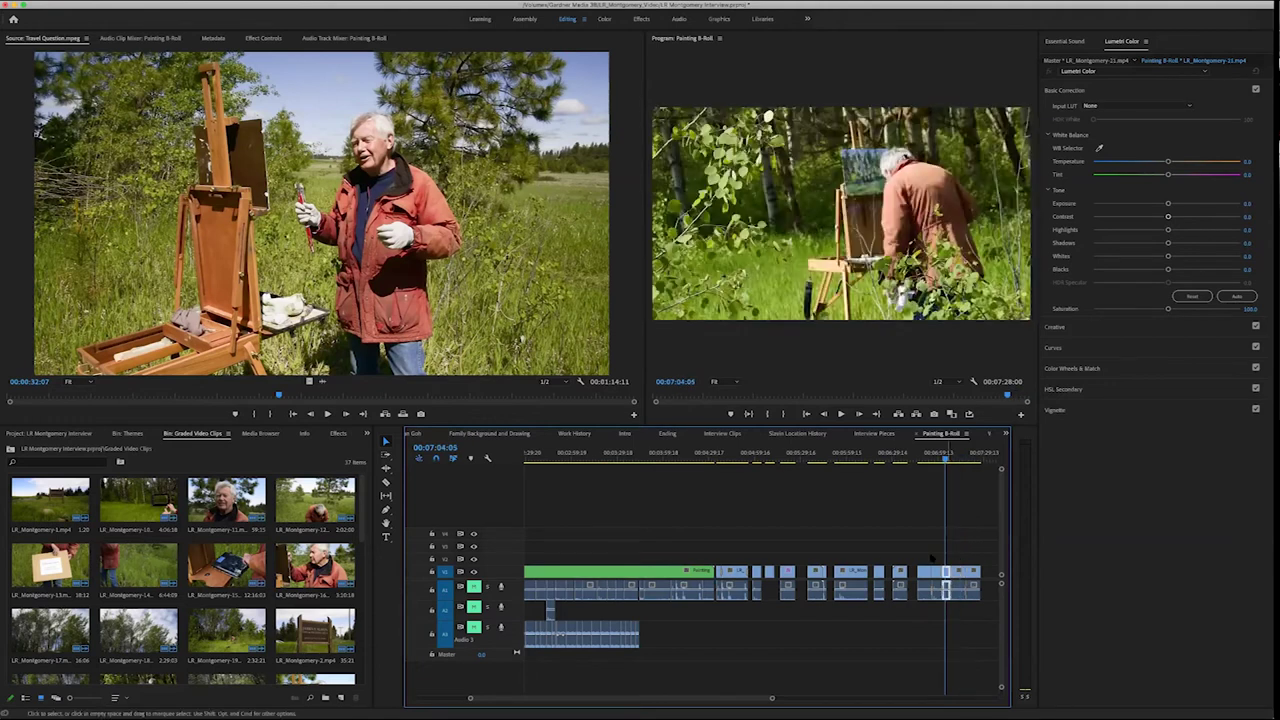
# Try to nest the last clip group of the Painting B-Roll sequence under the name Painting Broll#2
pyautogui.moveTo(923, 556); pyautogui.dragTo(971, 600)
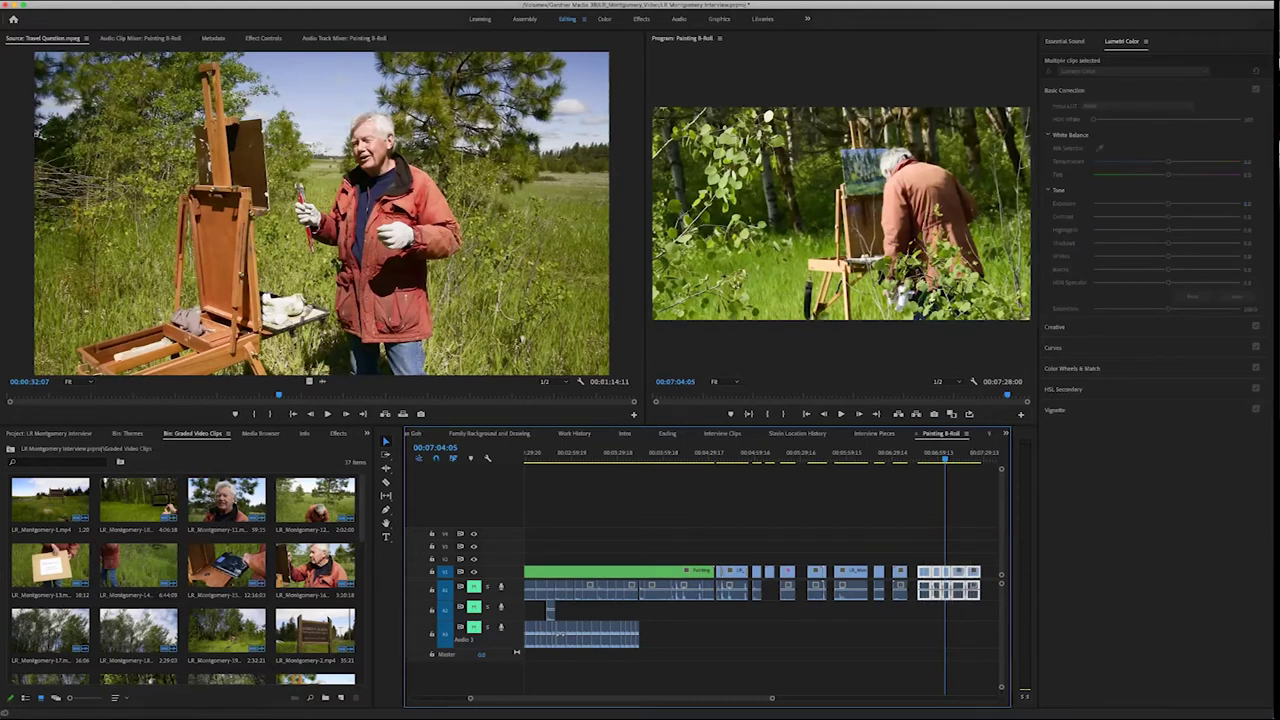
pyautogui.click(140, 1)
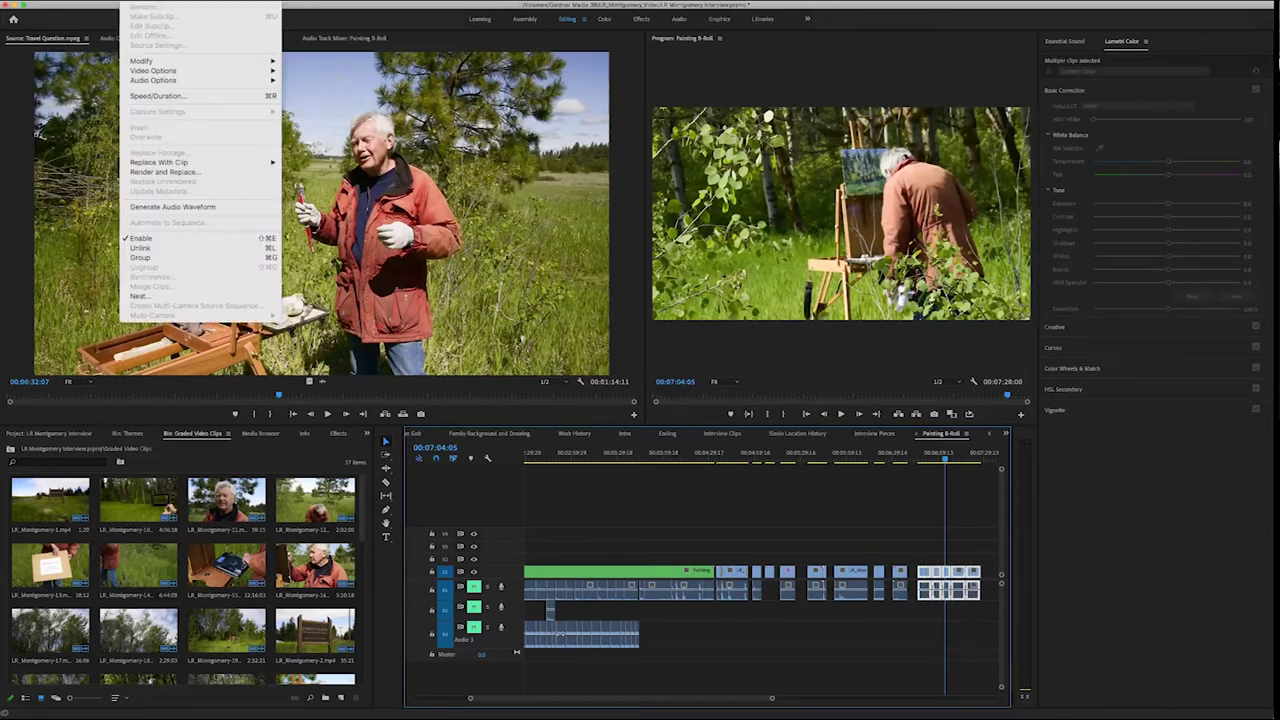
pyautogui.click(140, 297)
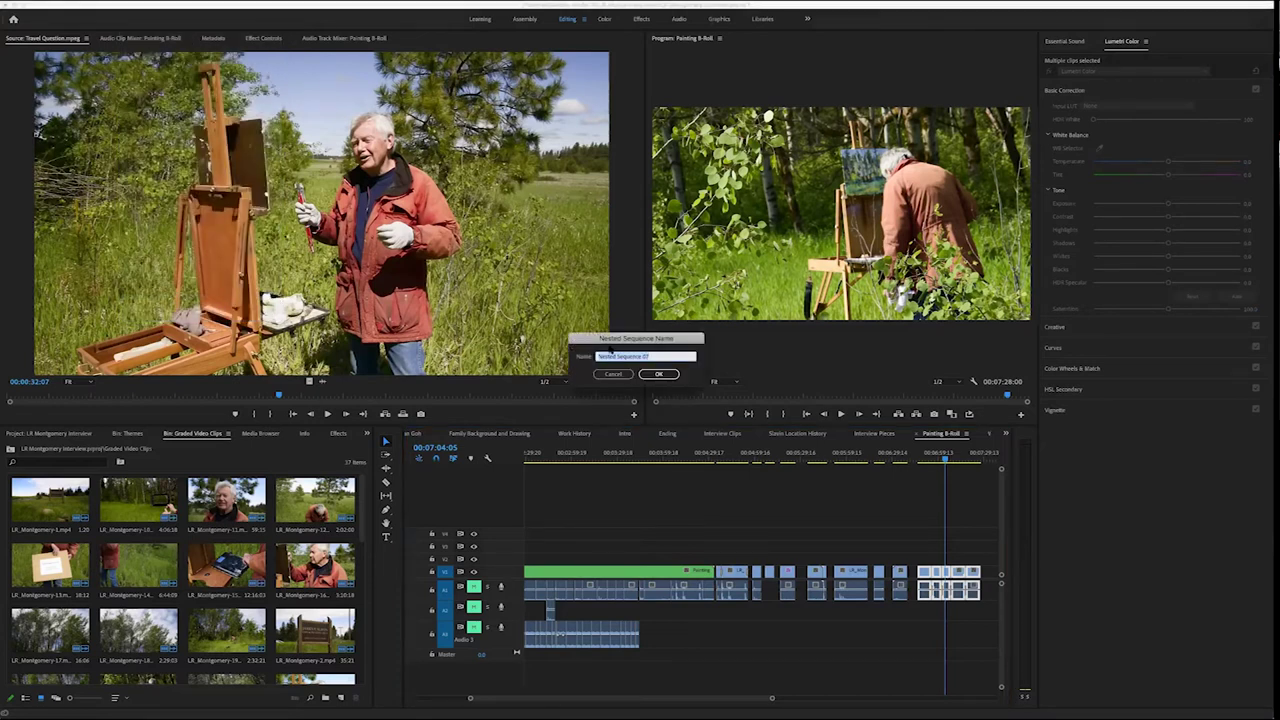
pyautogui.moveTo(674, 341); pyautogui.dragTo(632, 278)
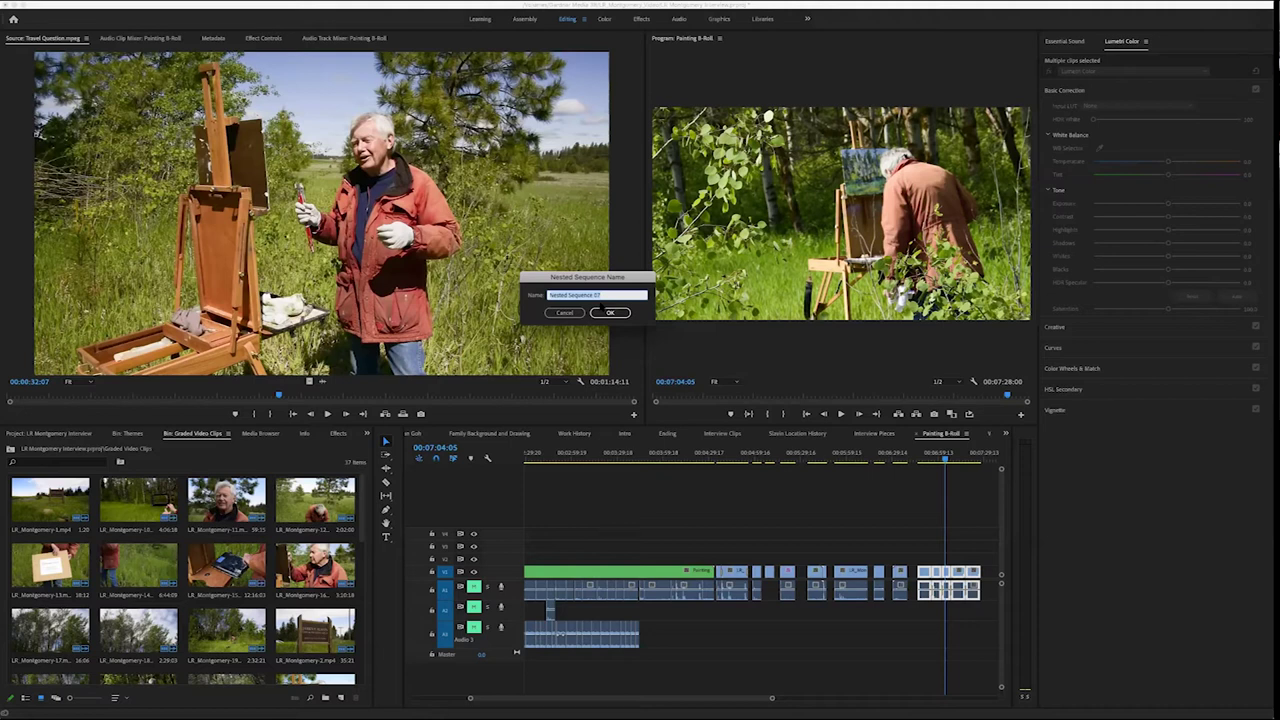
pyautogui.write('Painting Broll#2')
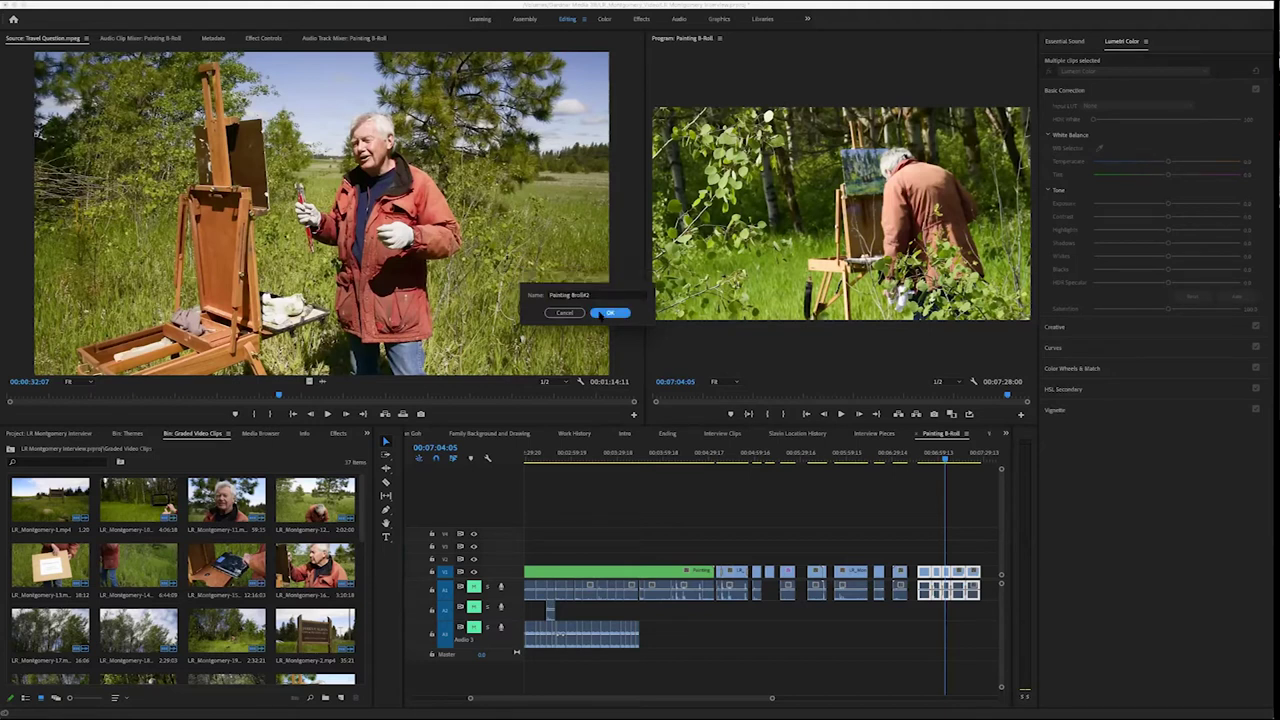
pyautogui.click(603, 313)
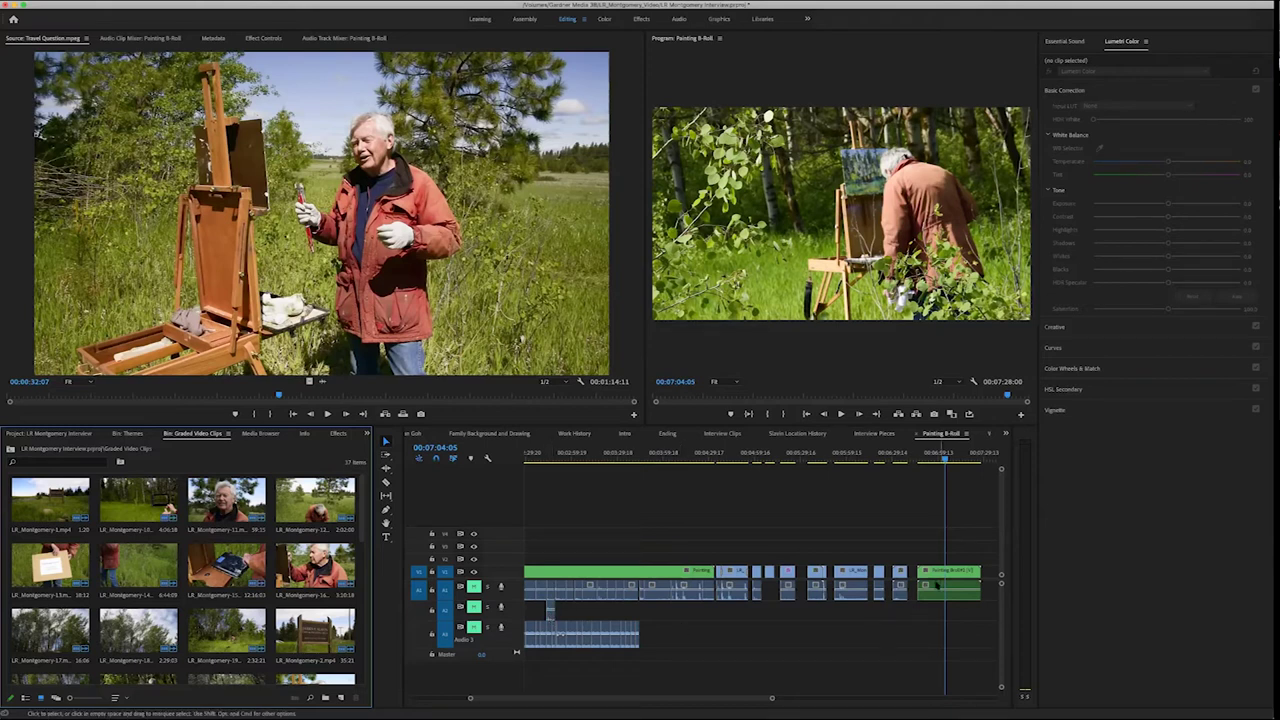
# Compare the green Painting clip with the new nested clip, and undo the nesting of the last clip group
pyautogui.hscroll(2, 868, 630)
pyautogui.hscroll(-5, 760, 590)
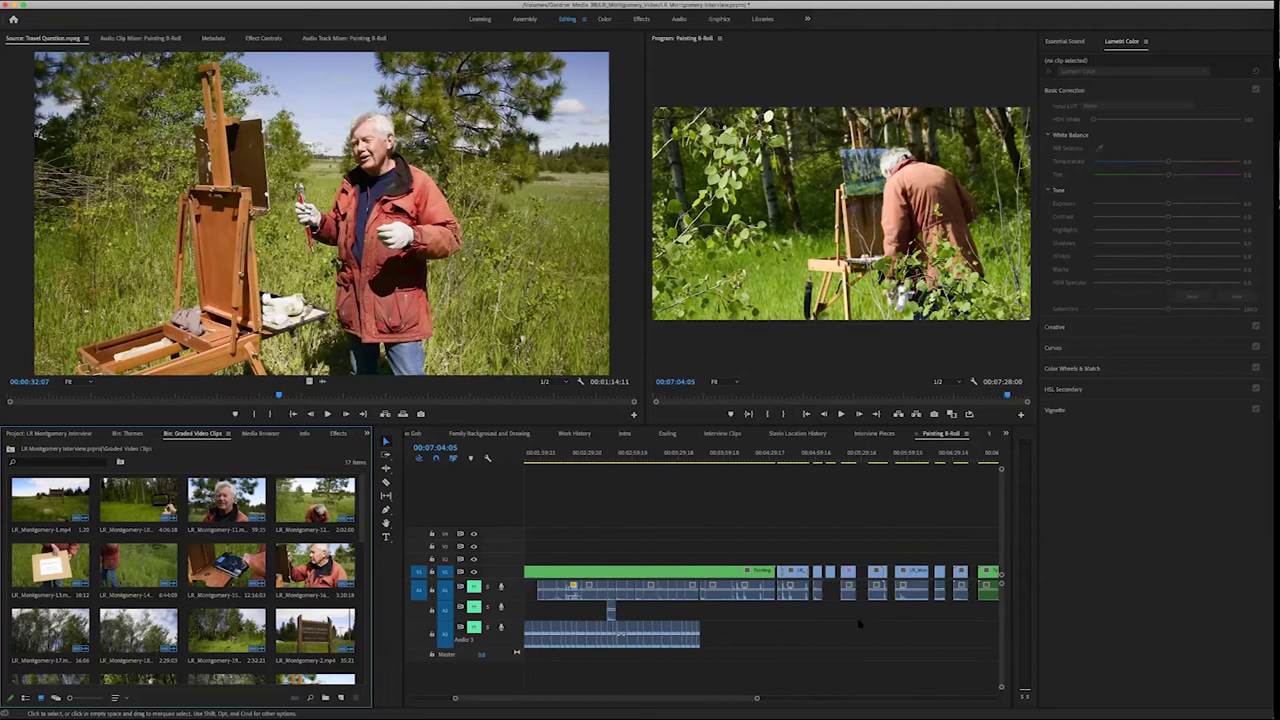
pyautogui.click(646, 570)
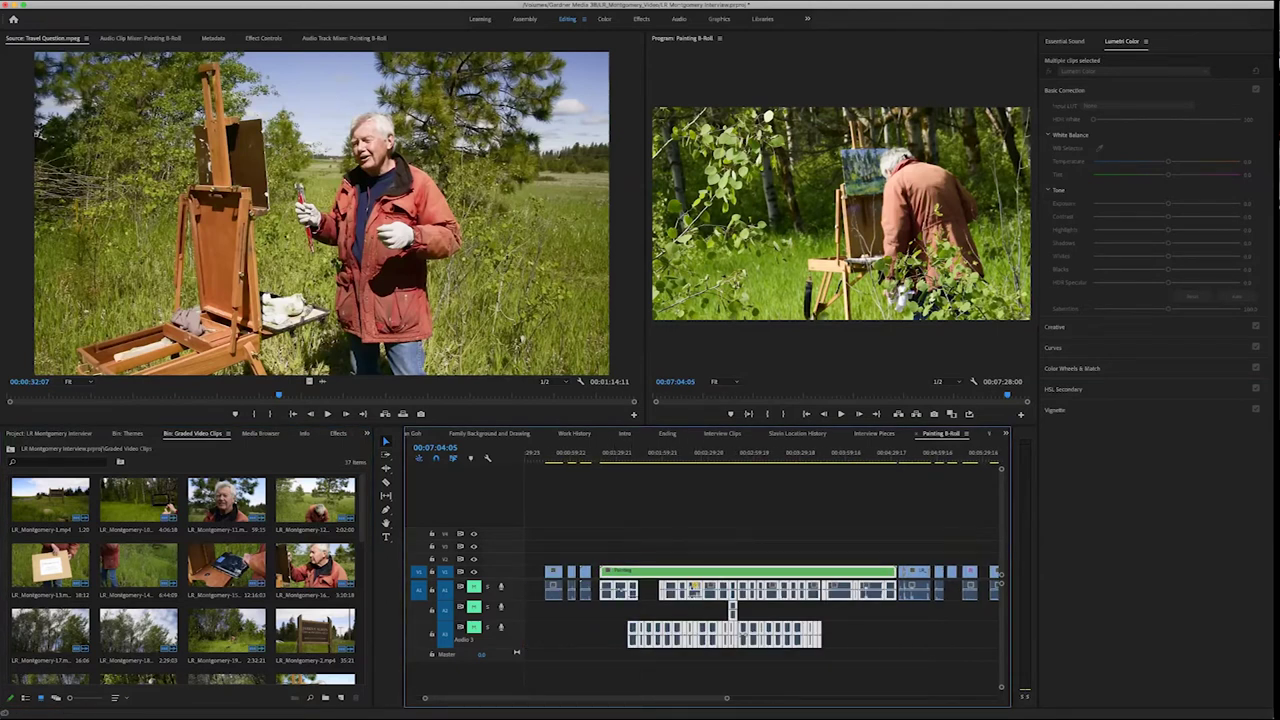
pyautogui.click(137, 4)
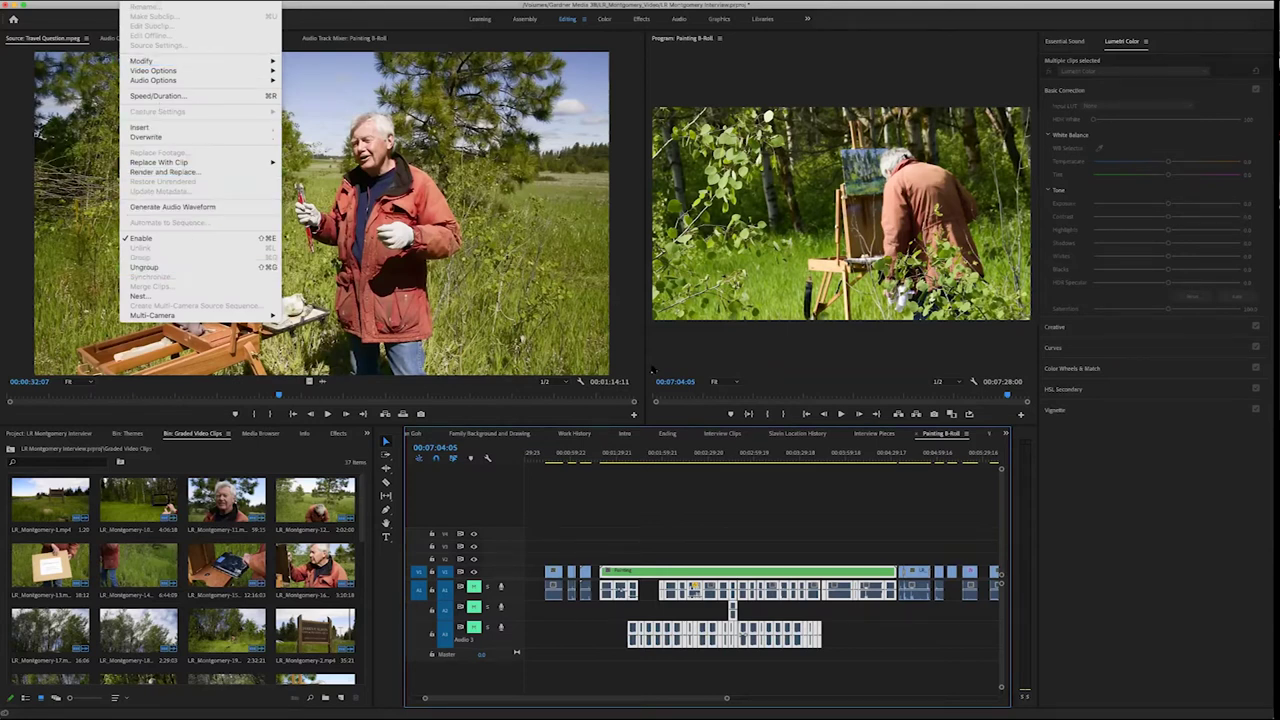
pyautogui.click(799, 492)
pyautogui.scroll(-6, 805, 498)
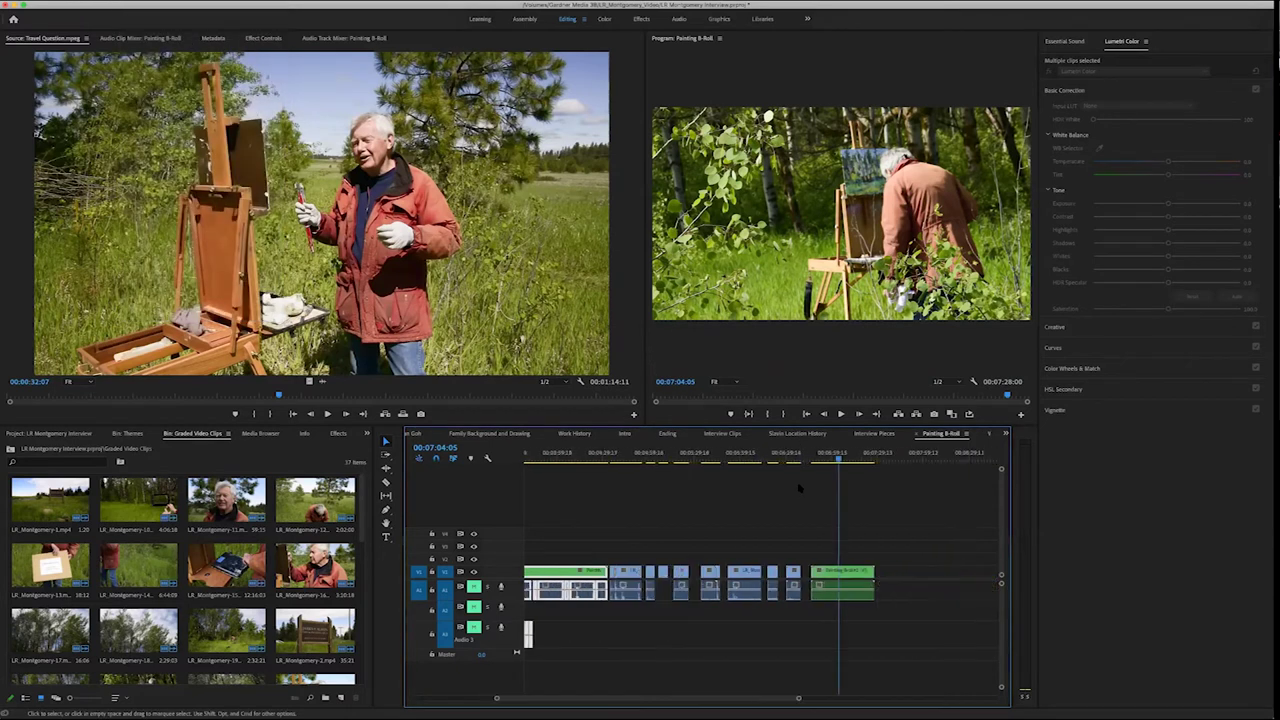
pyautogui.click(864, 543)
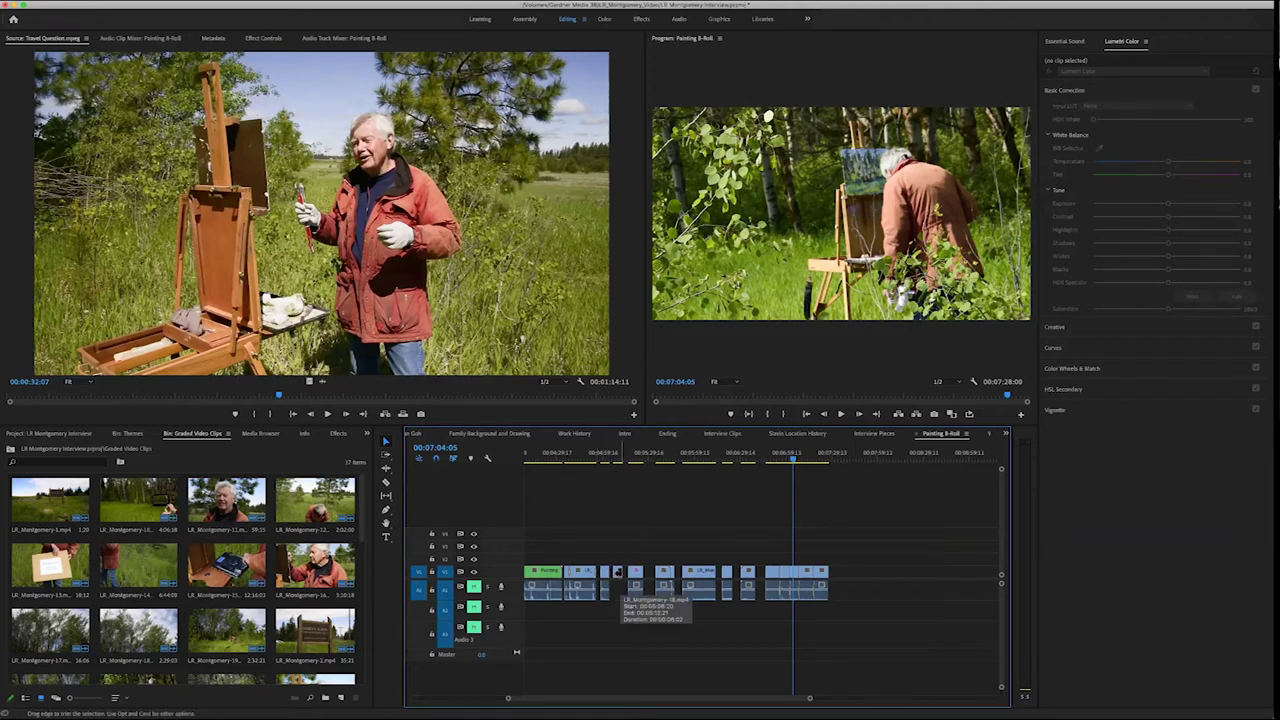
# Look through the Graded Video Clips bin, and open the Travel Question sequence from the main project bin with nothing selected
pyautogui.scroll(-10, 283, 606)
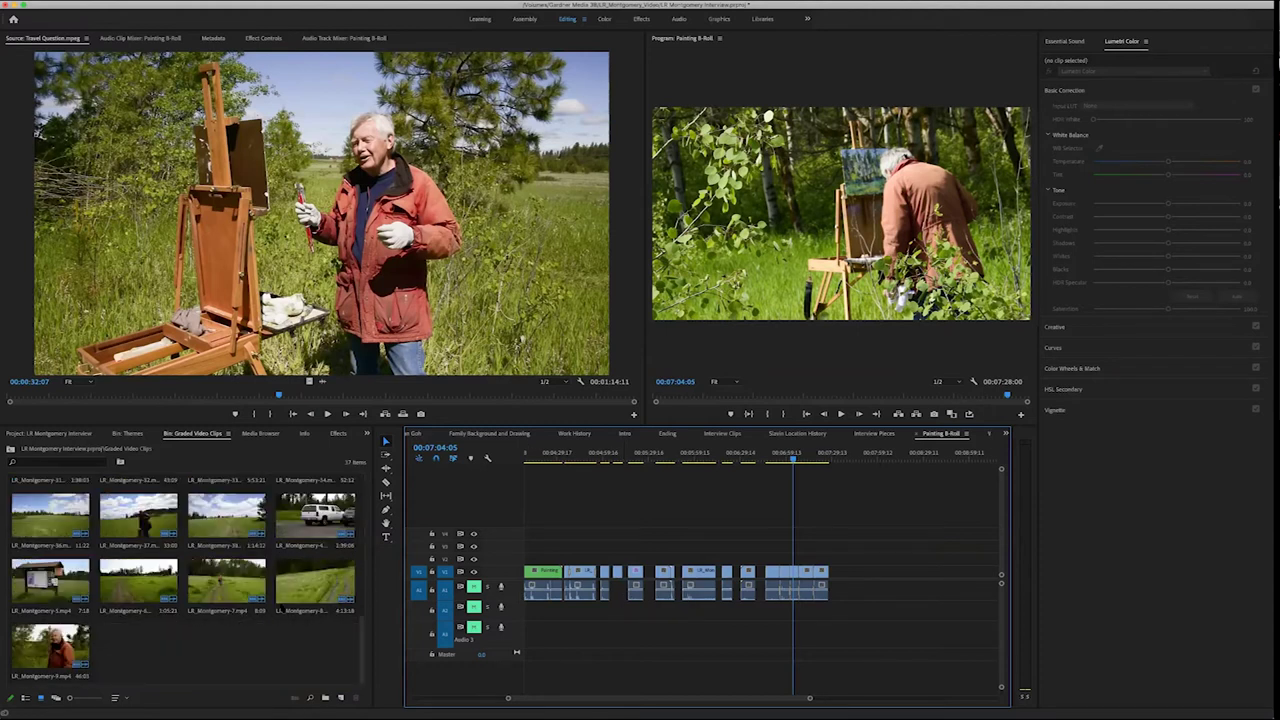
pyautogui.scroll(10, 185, 575)
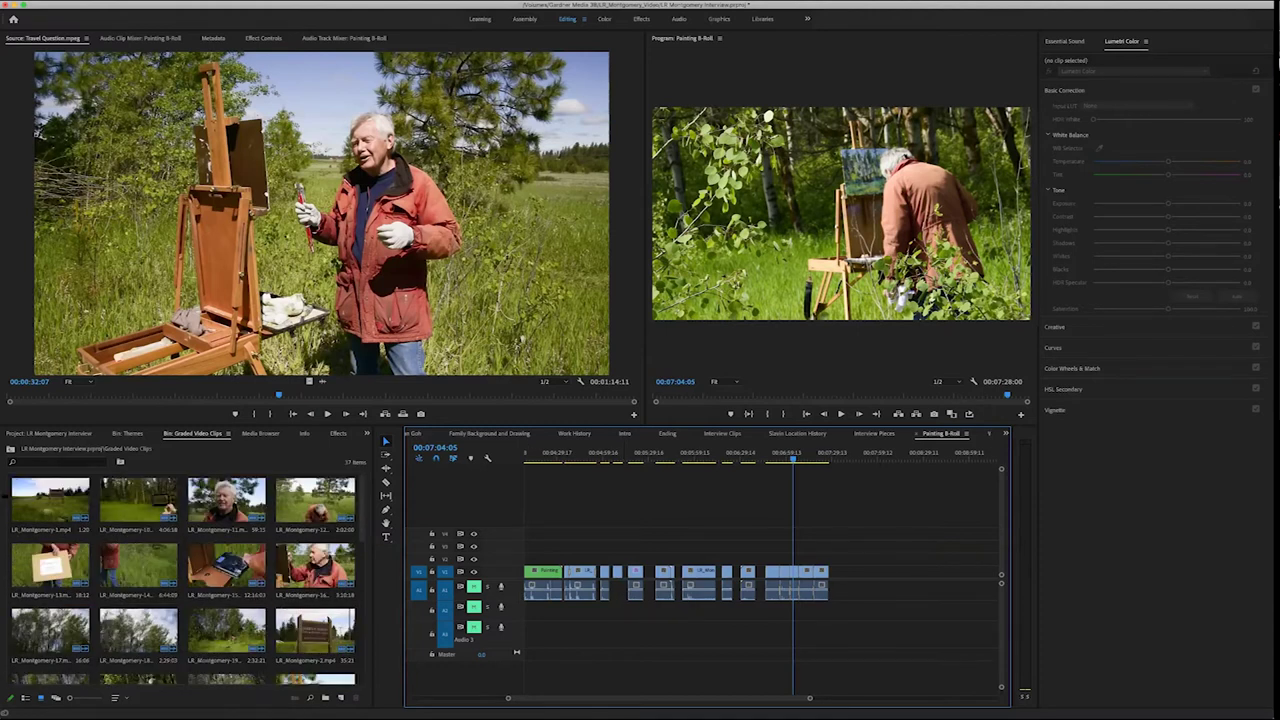
pyautogui.hotkey('shift', '1')
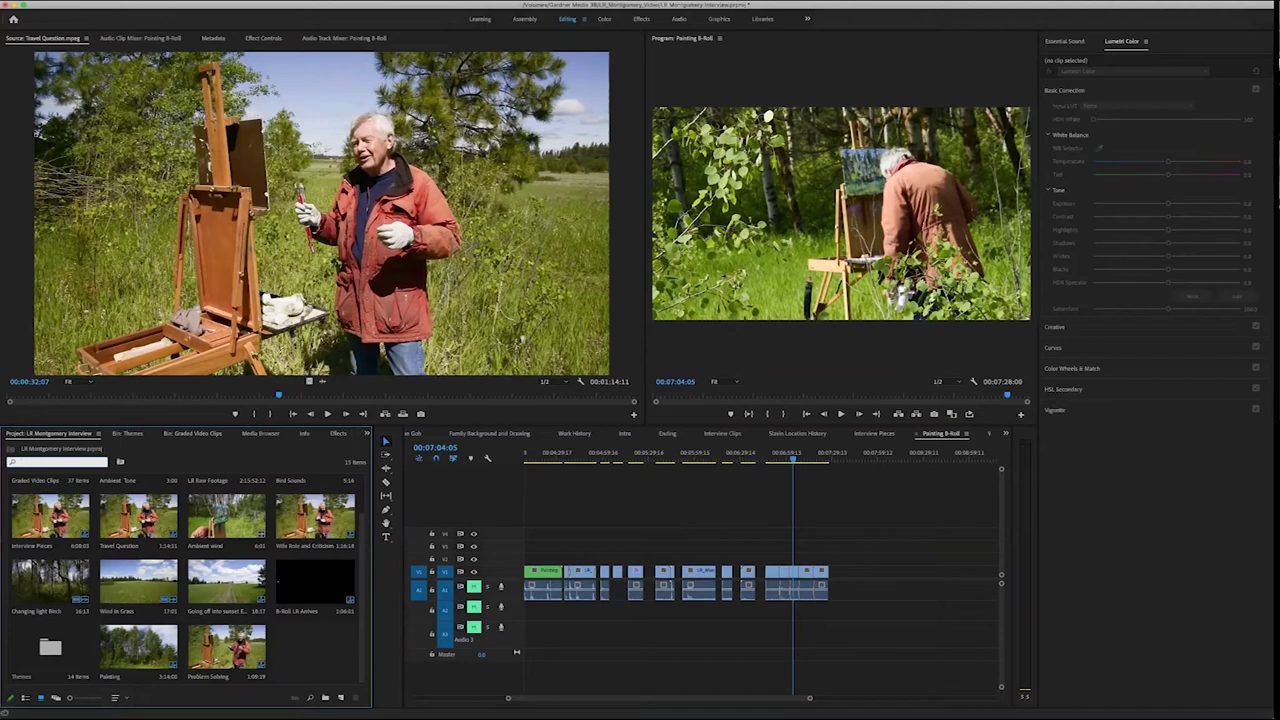
pyautogui.scroll(2, 187, 580)
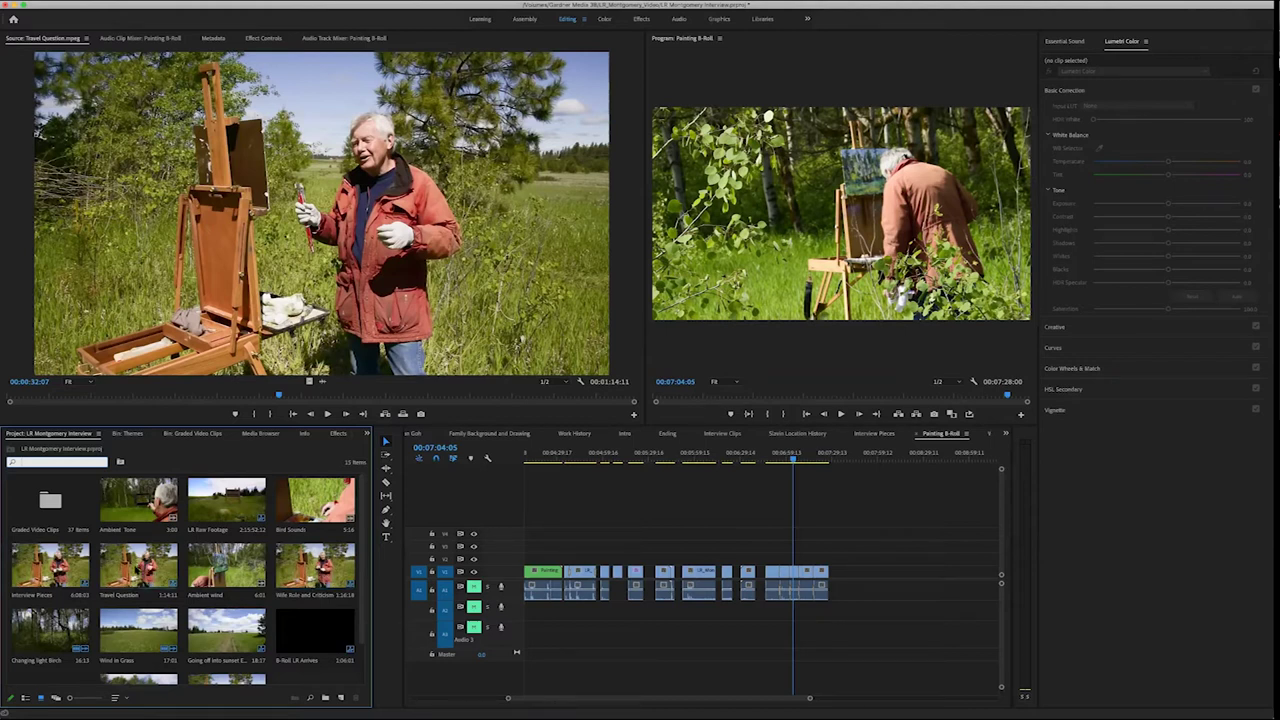
pyautogui.doubleClick(138, 565)
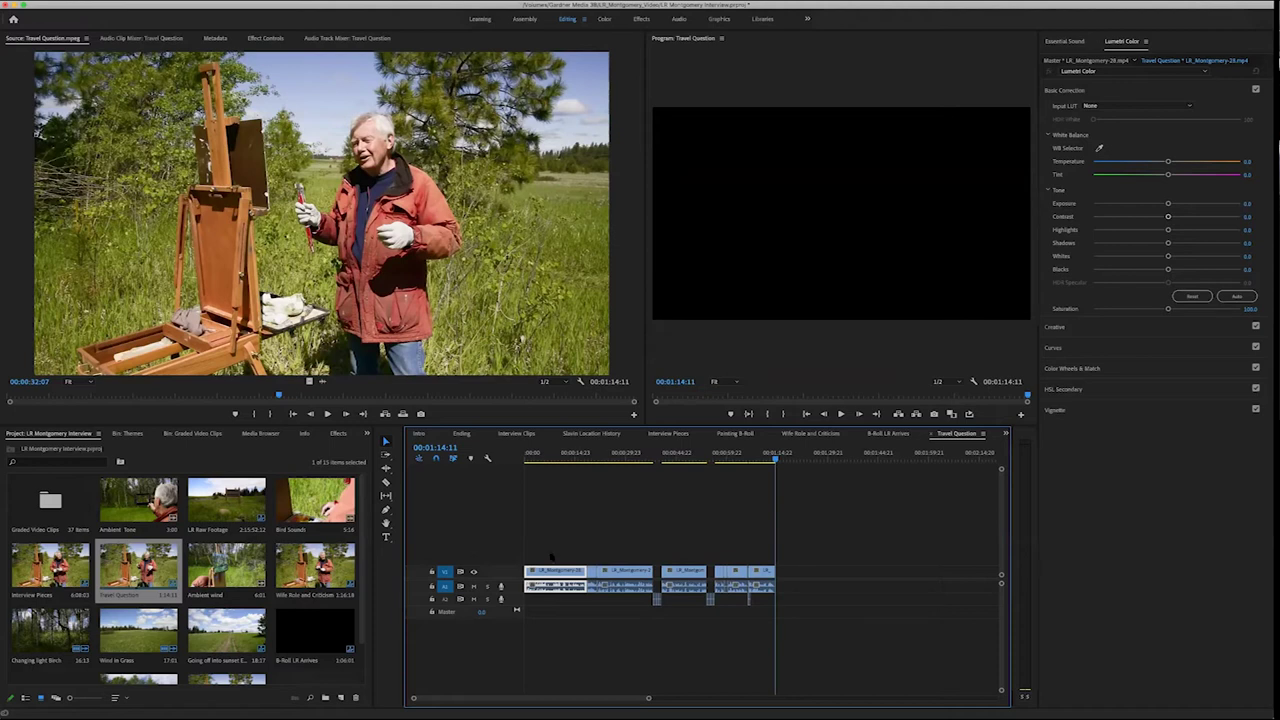
pyautogui.click(583, 537)
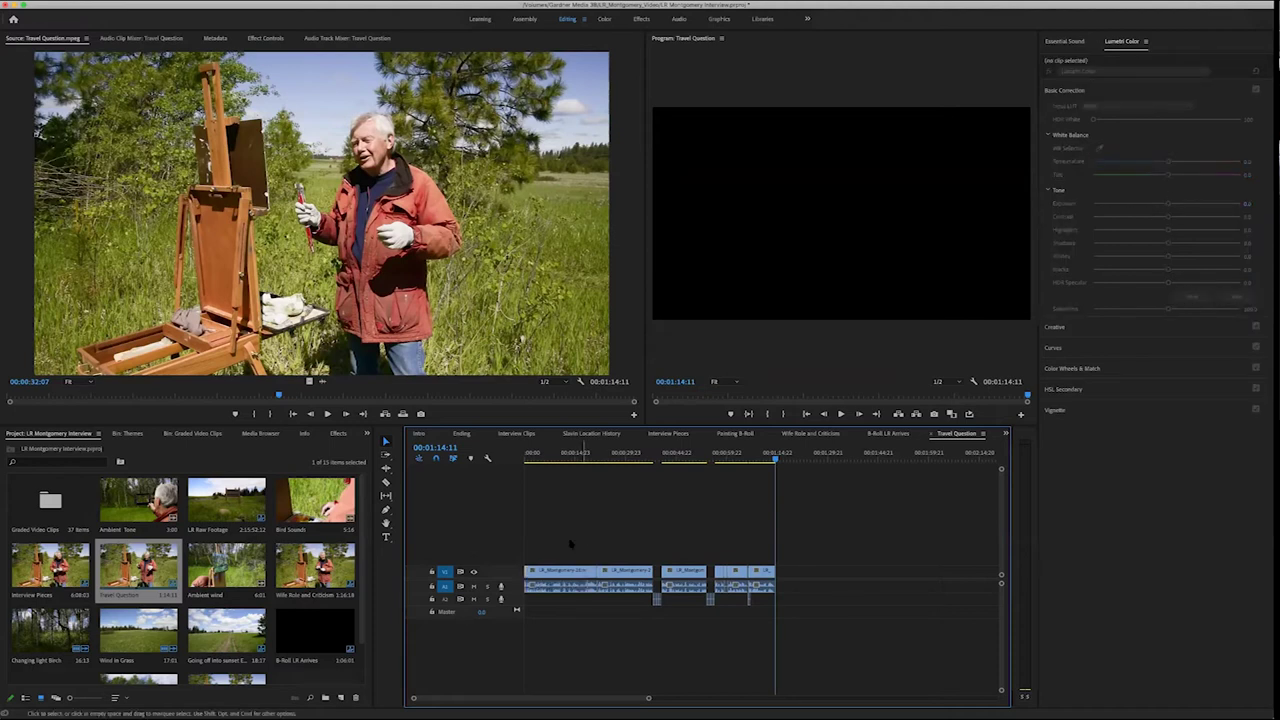
# Select all clips in the Travel Question sequence, look over its media export settings, and cancel the export
pyautogui.scroll(-2, 326, 624)
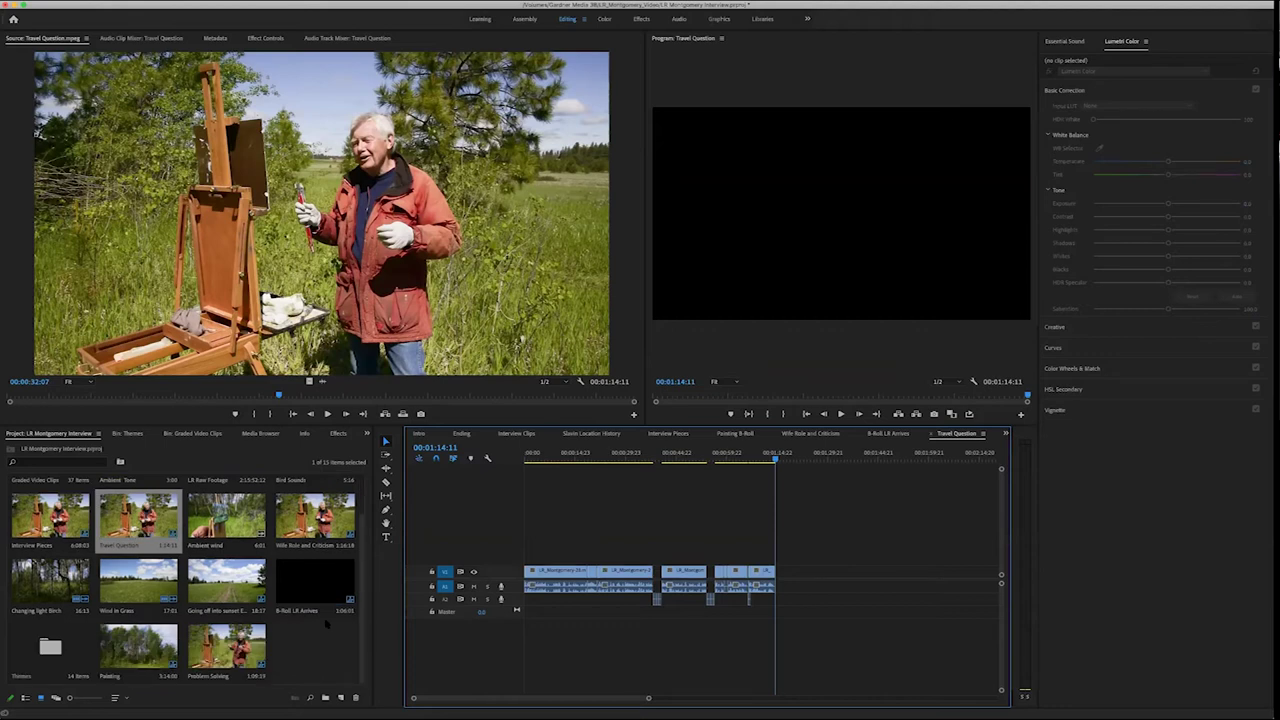
pyautogui.moveTo(528, 549); pyautogui.dragTo(772, 615)
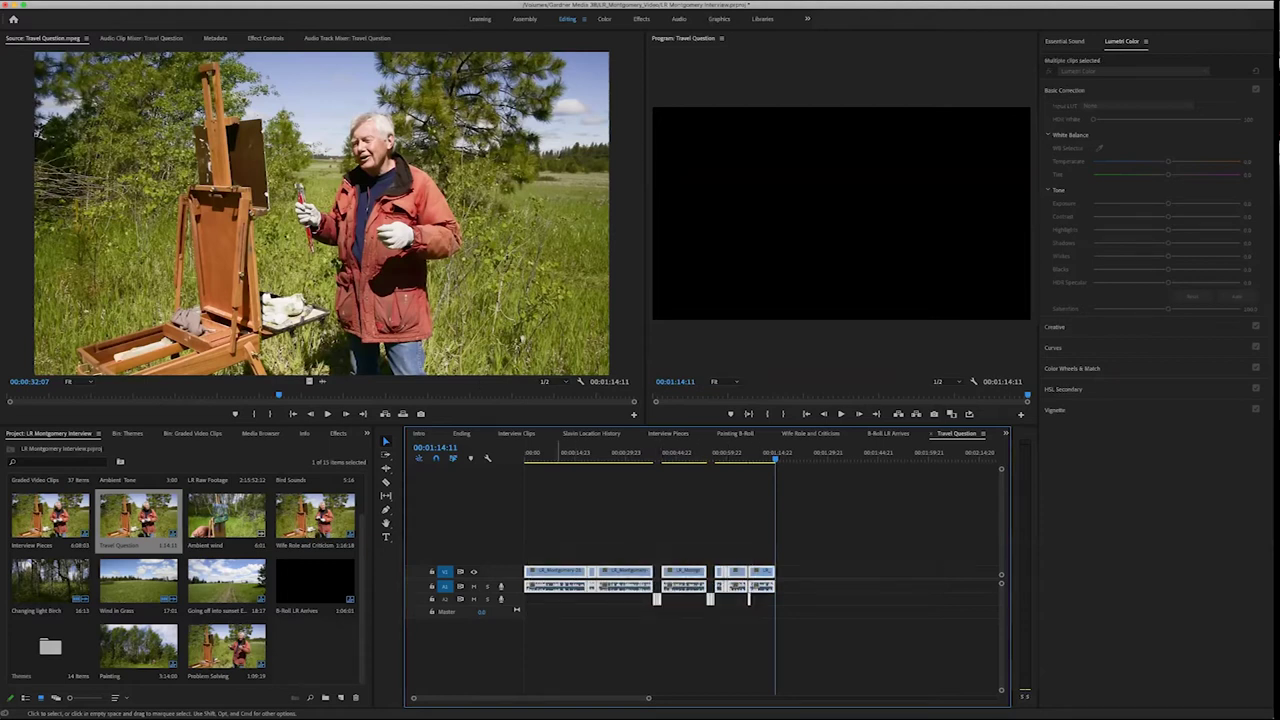
pyautogui.click(95, 2)
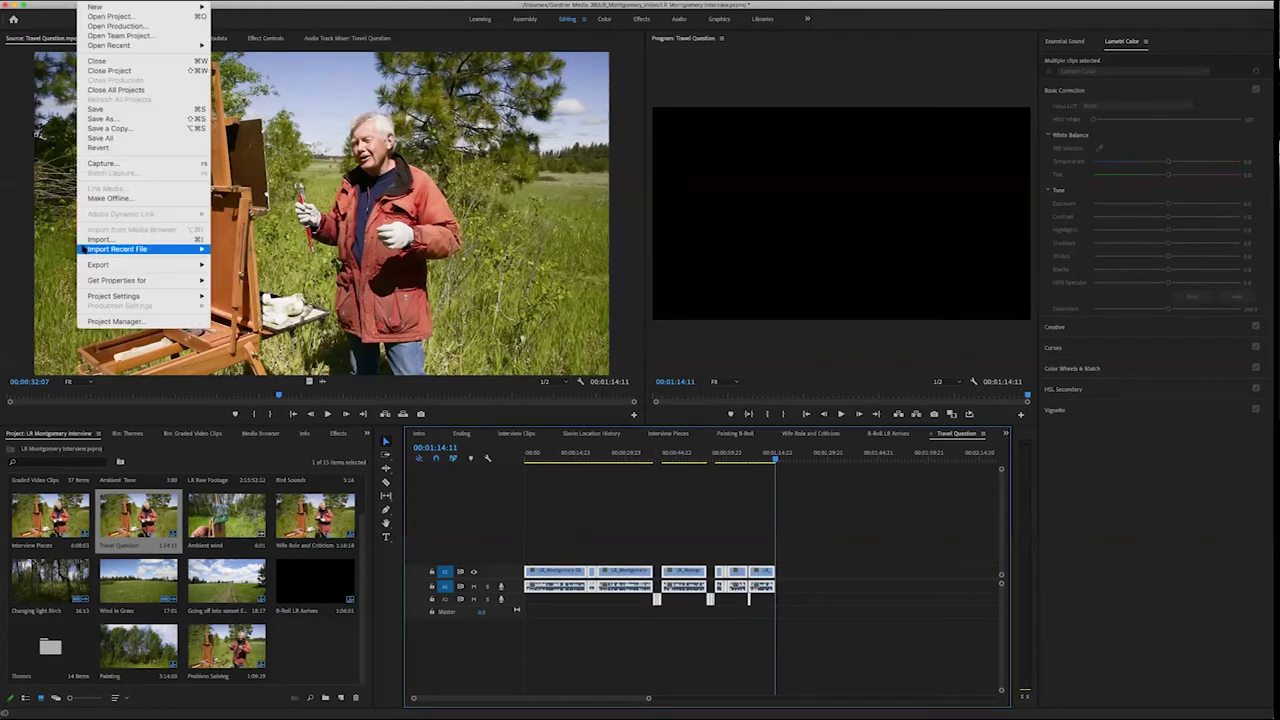
pyautogui.moveTo(93, 268)
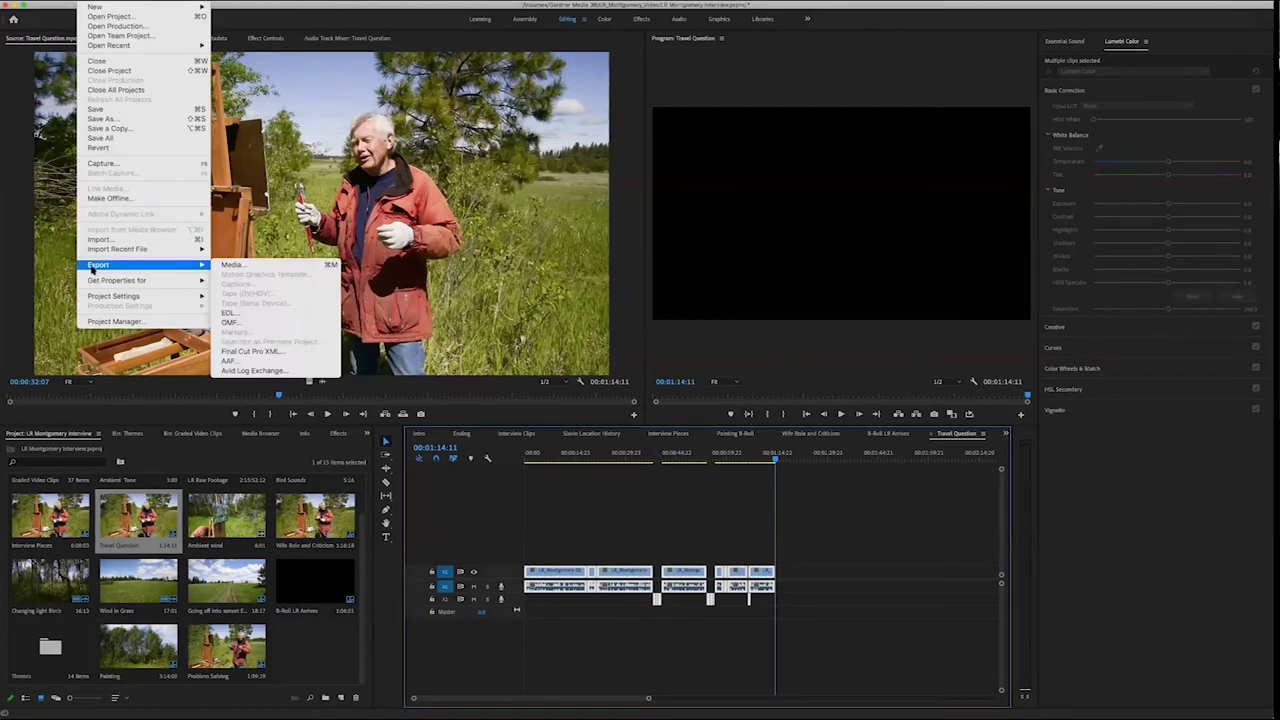
pyautogui.click(257, 267)
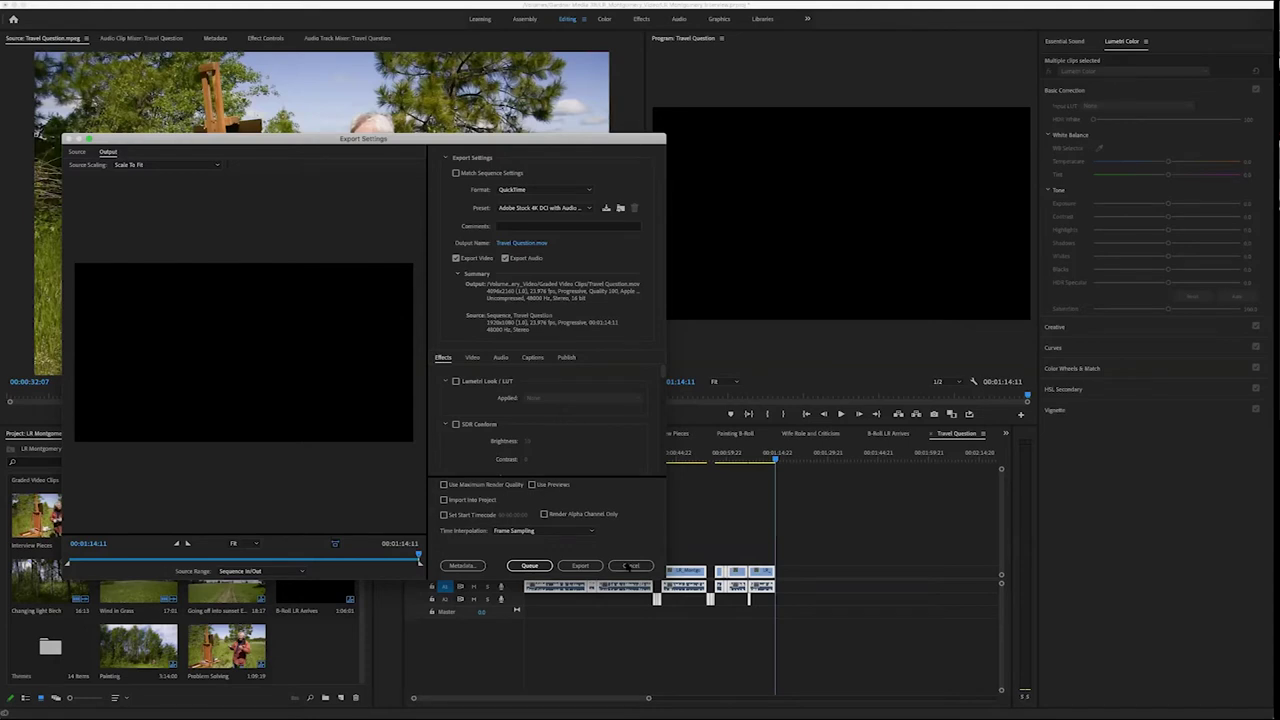
pyautogui.click(630, 566)
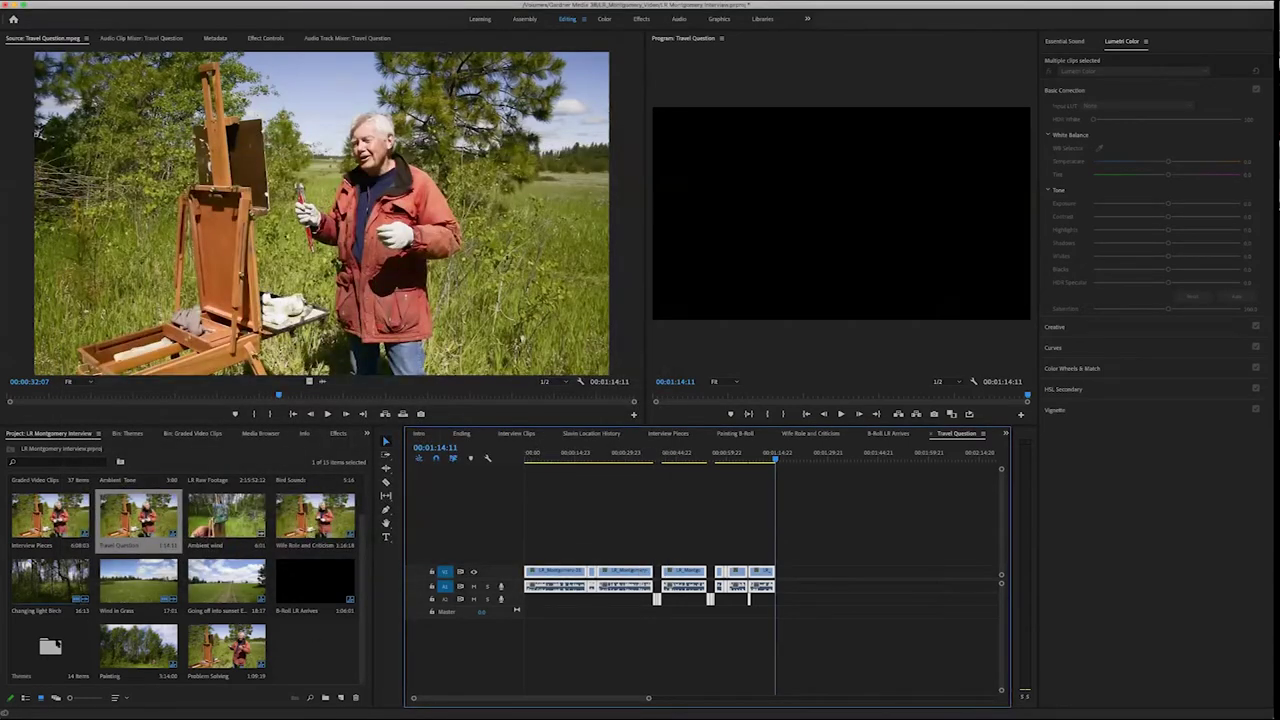
# Load Travel Question.mpeg from the Themes bin and place only its audio on track A2 after the last clip, at about 00:01:17:13
pyautogui.scroll(2, 211, 637)
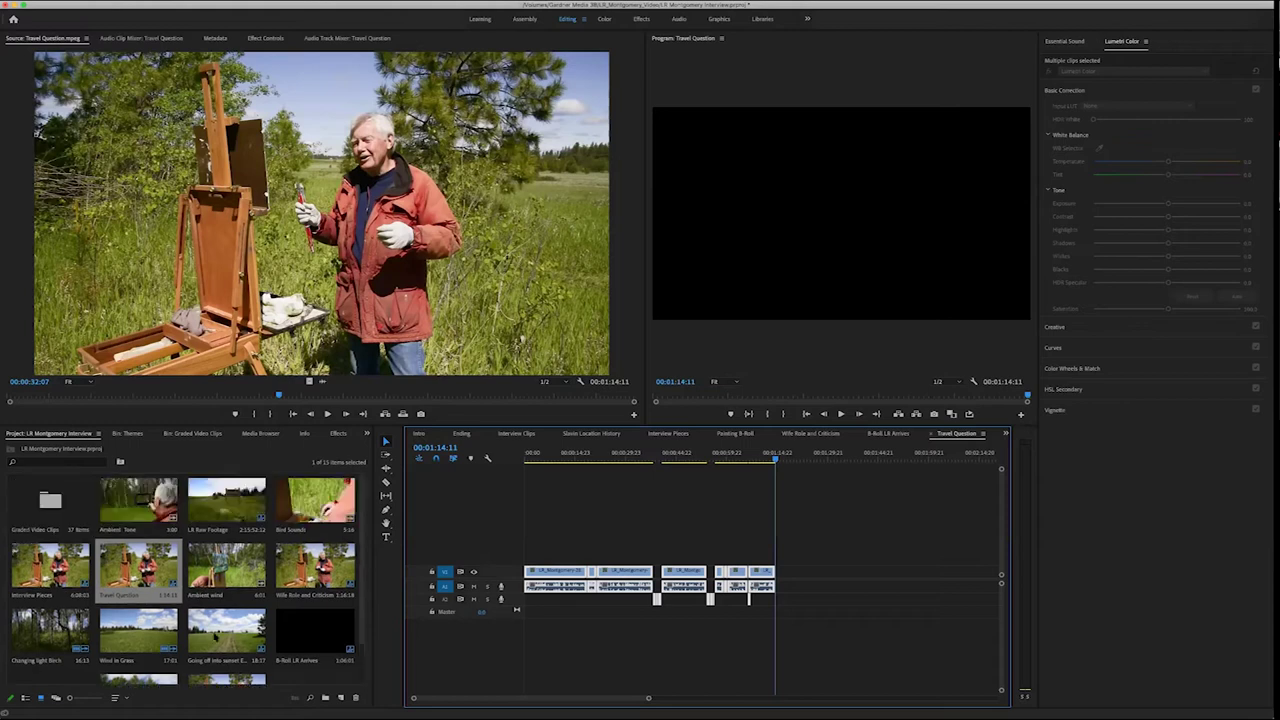
pyautogui.scroll(-2, 188, 581)
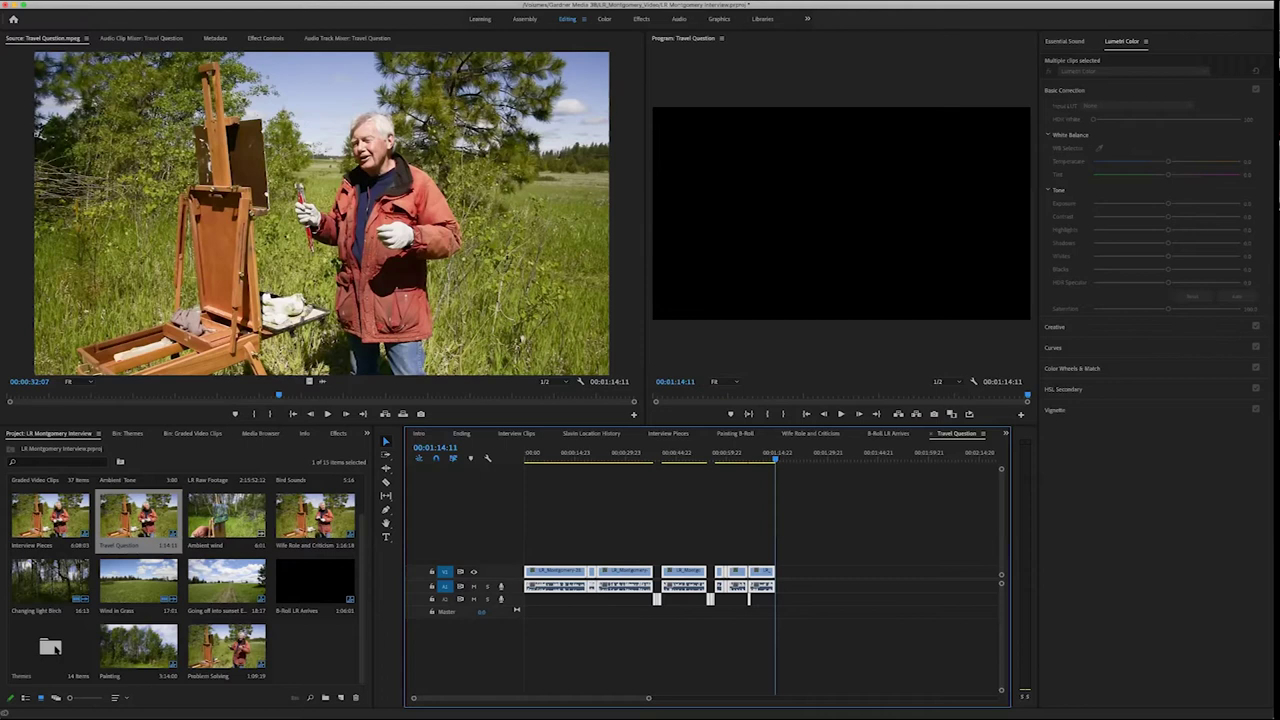
pyautogui.doubleClick(52, 646)
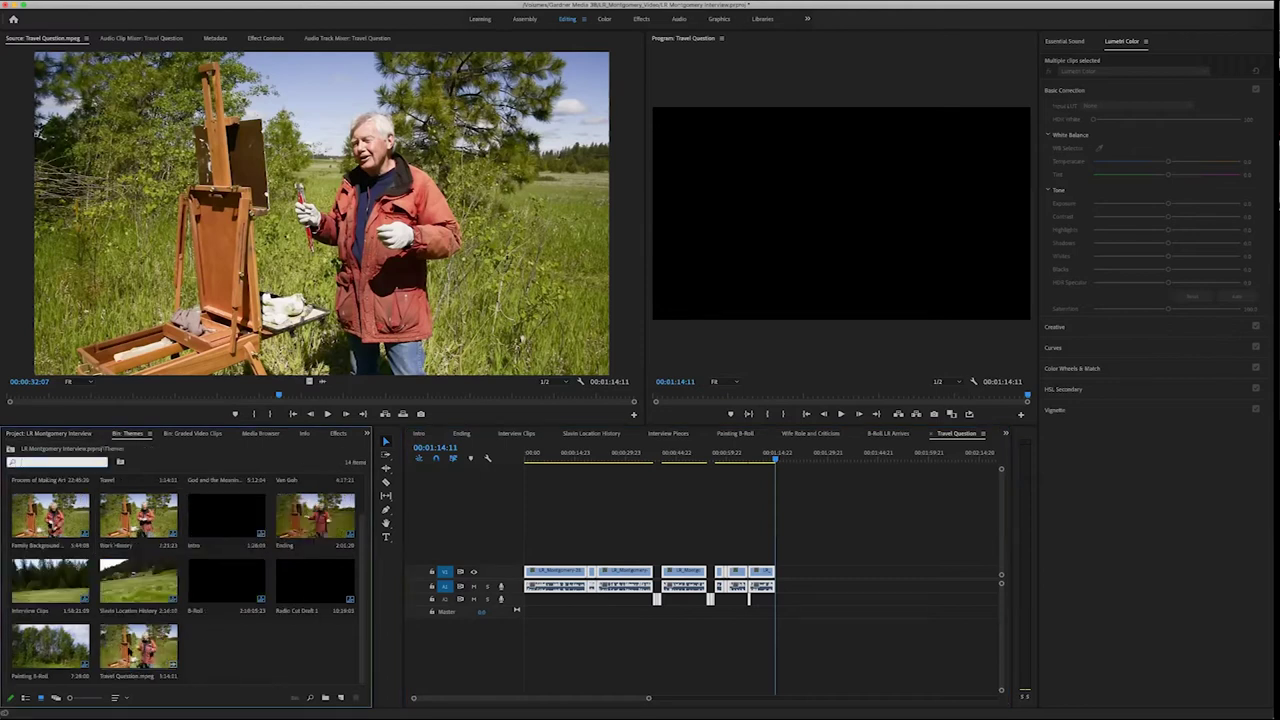
pyautogui.click(130, 650)
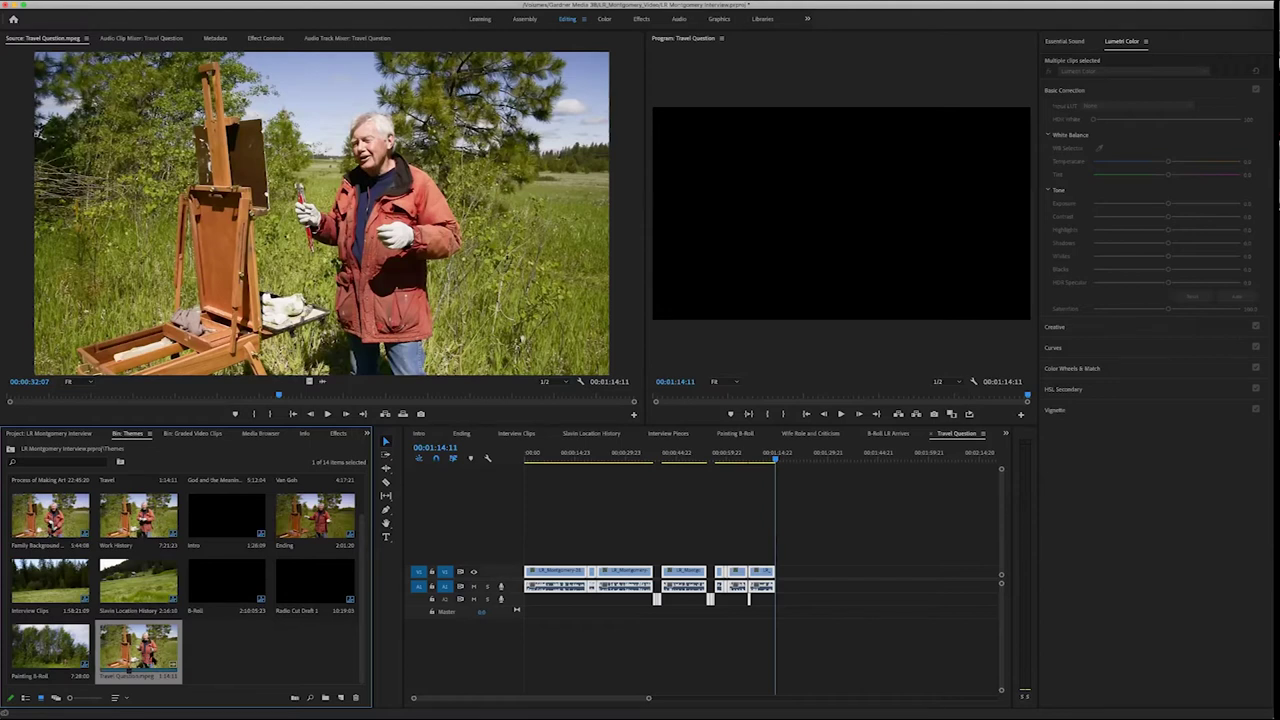
pyautogui.doubleClick(148, 660)
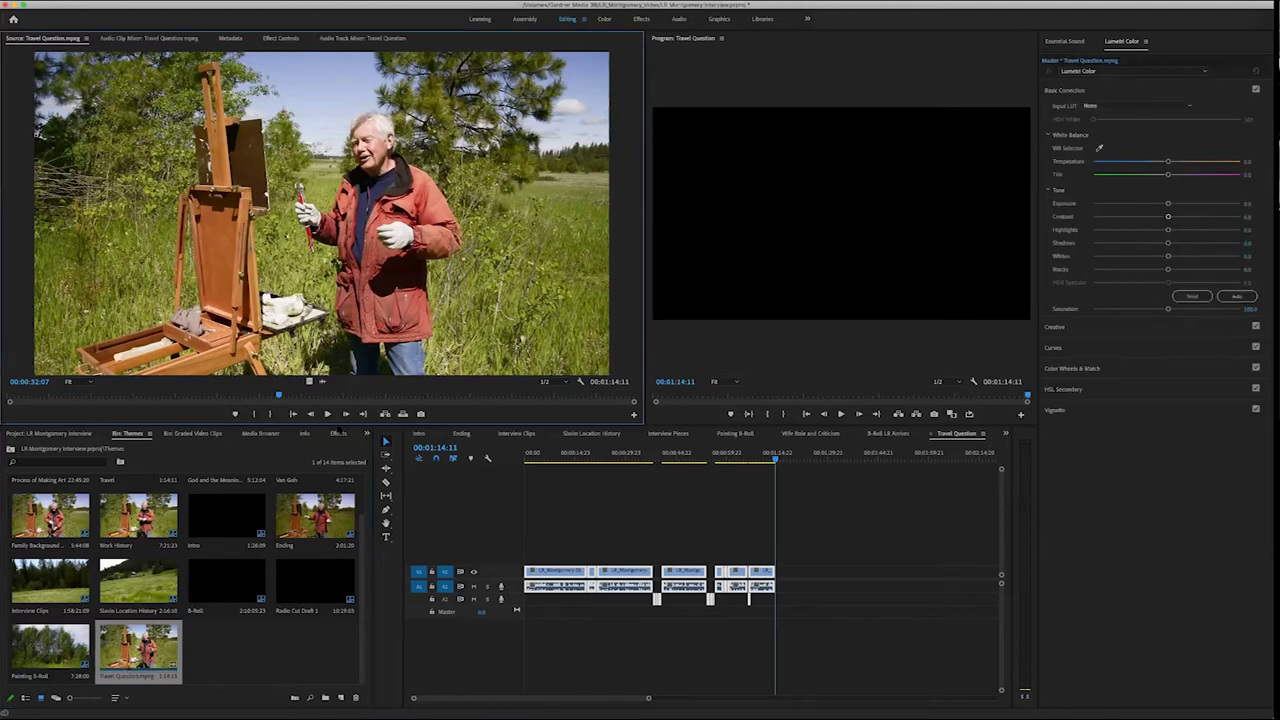
pyautogui.moveTo(322, 381); pyautogui.dragTo(787, 602)
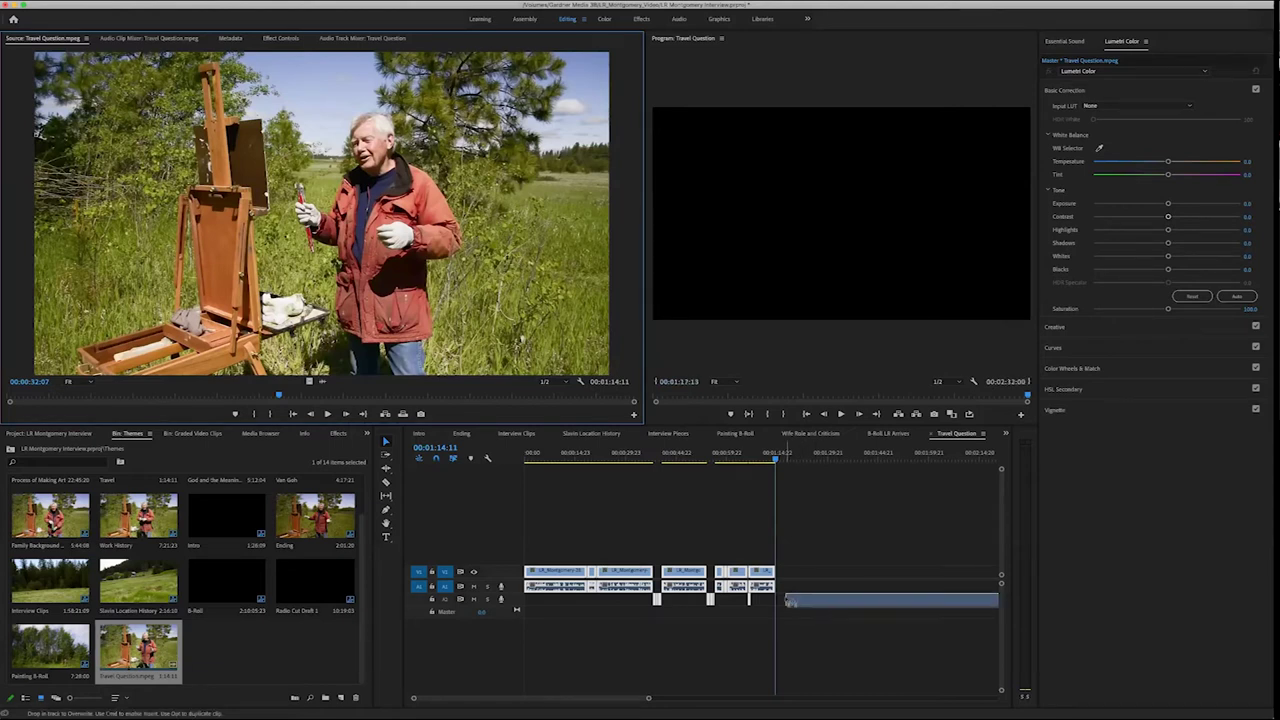
pyautogui.moveTo(788, 602); pyautogui.dragTo(788, 602)
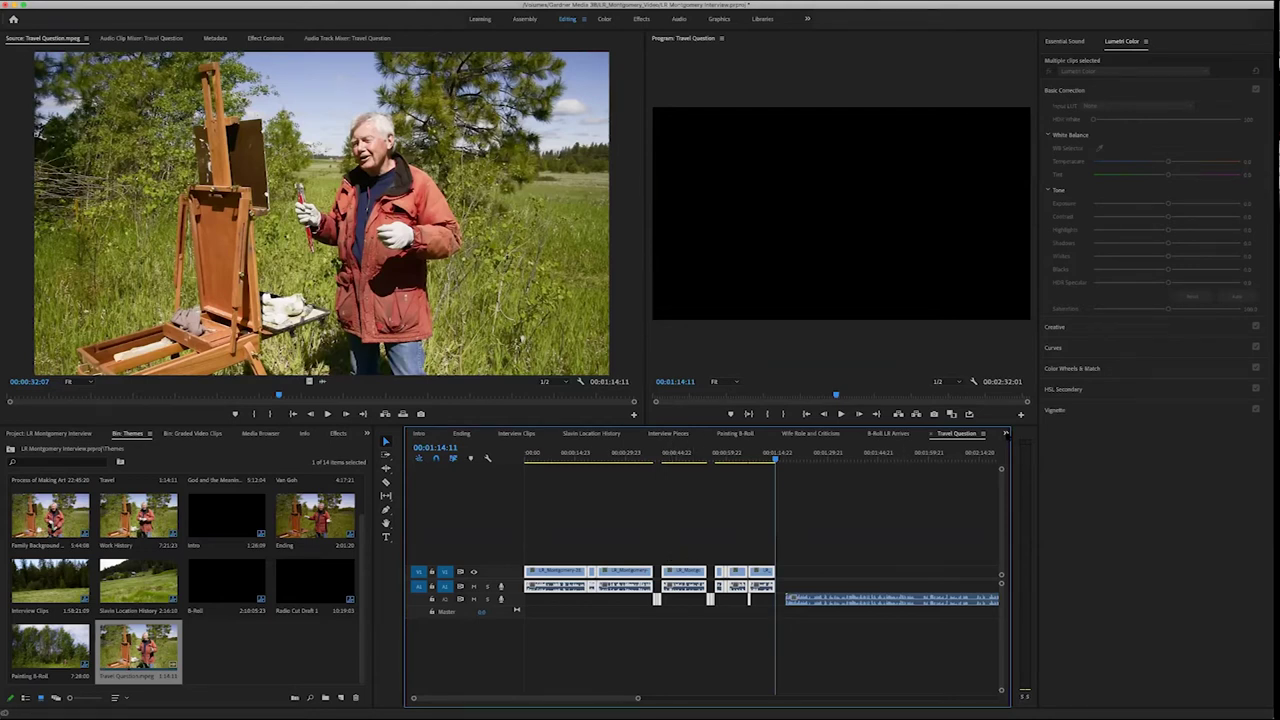
# Switch to the Radio Cut Draft 1 sequence and duplicate it in the Themes bin
pyautogui.click(1005, 433)
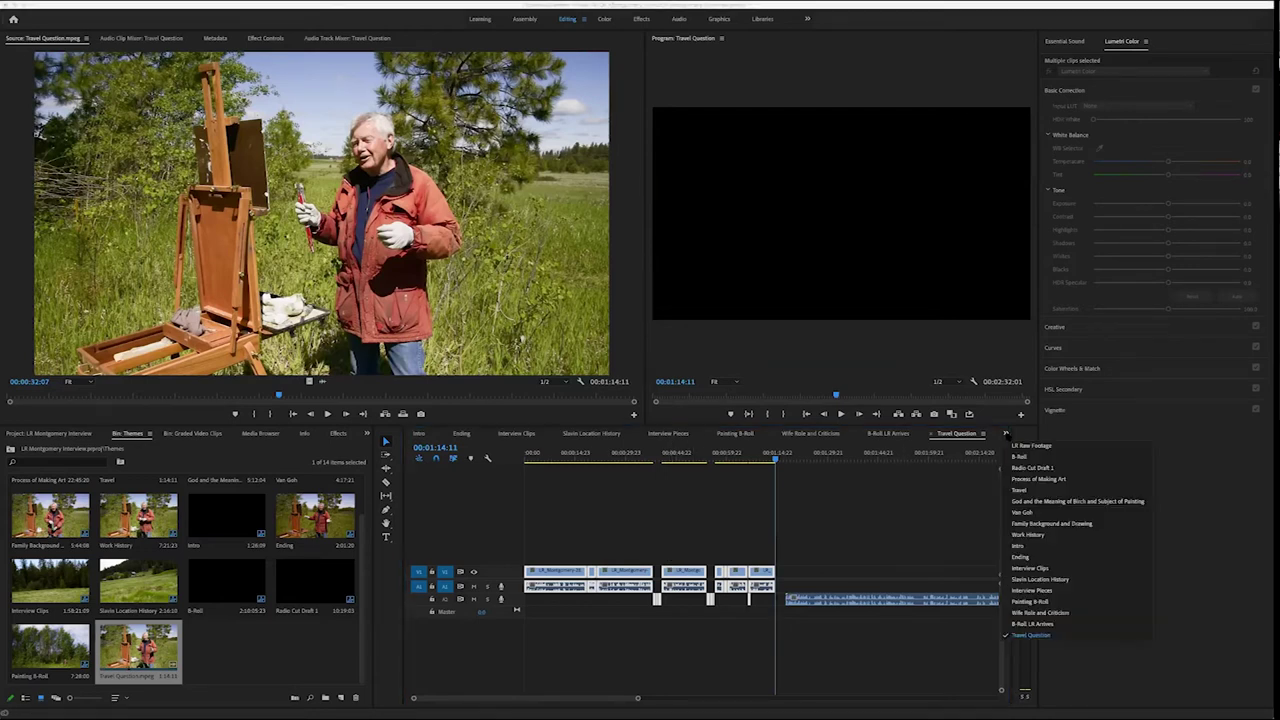
pyautogui.click(1018, 468)
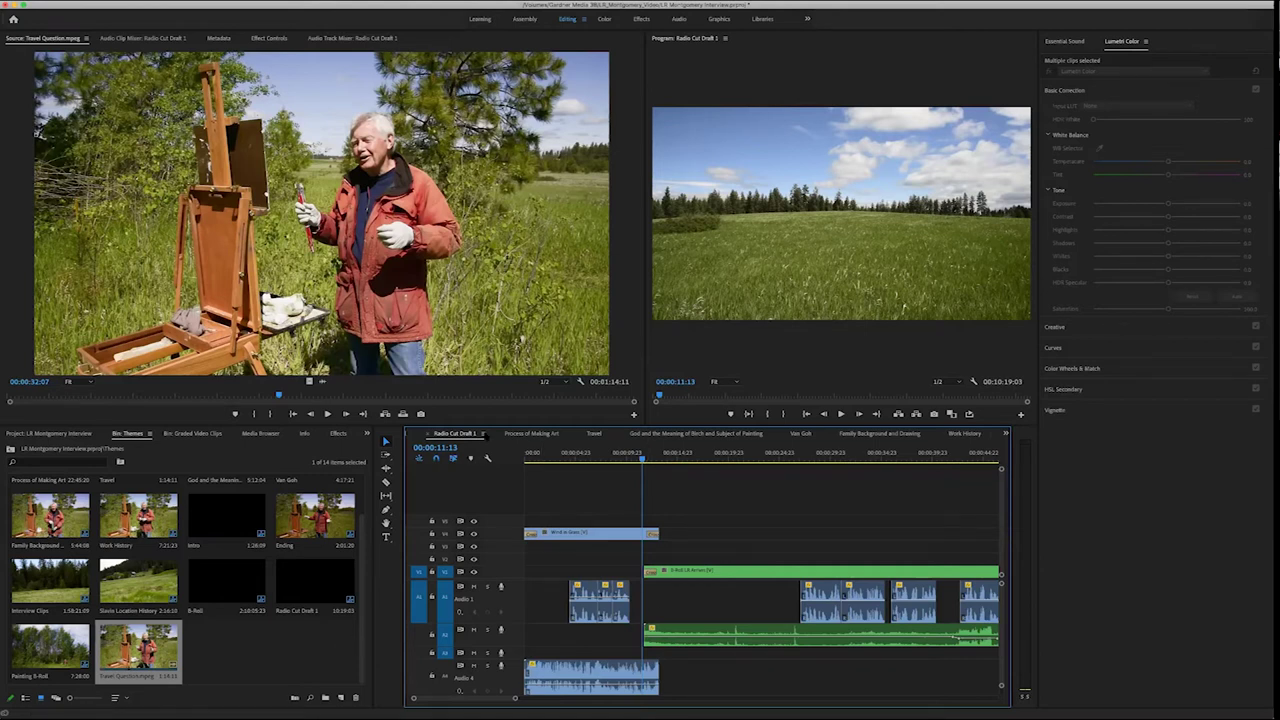
pyautogui.click(484, 434)
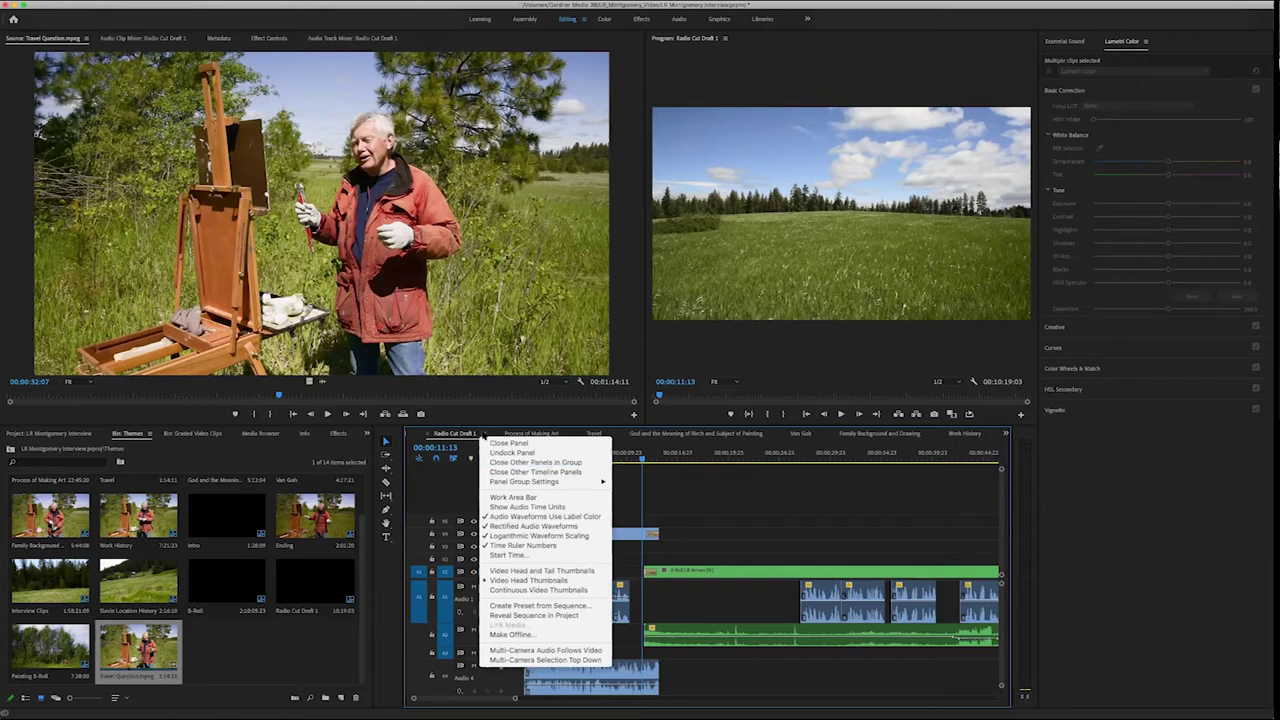
pyautogui.click(534, 615)
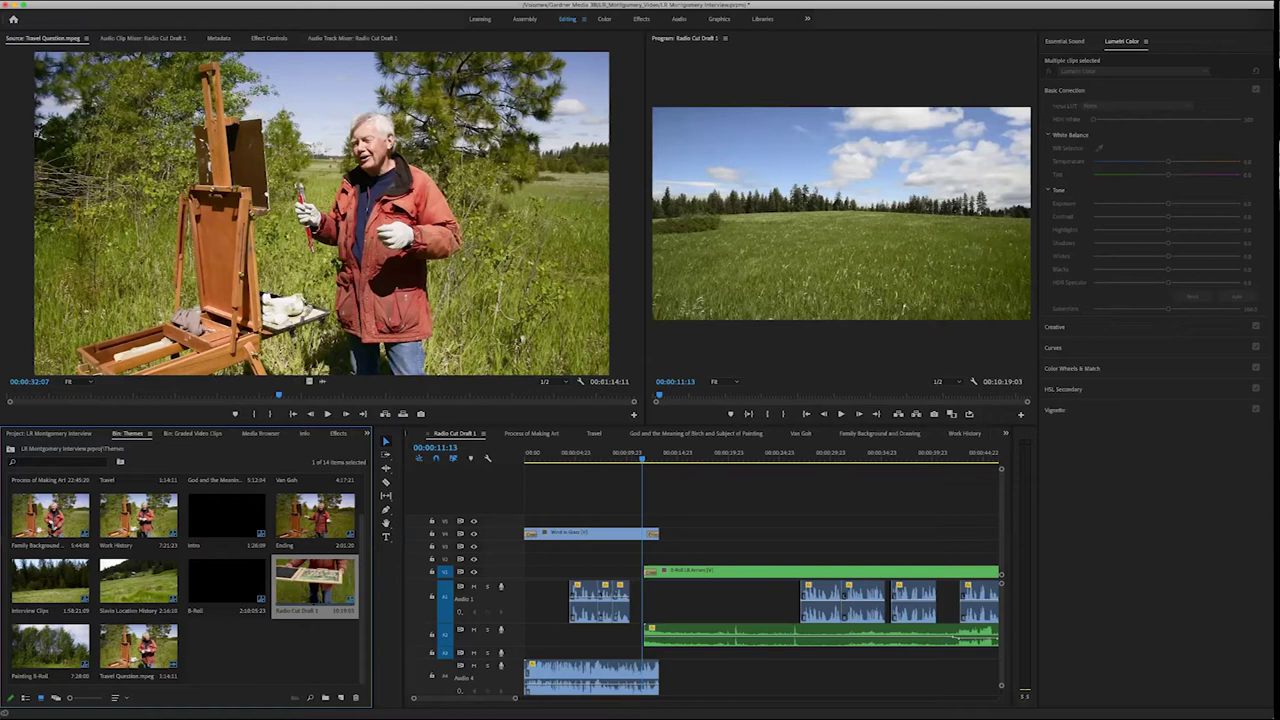
pyautogui.click(115, 2)
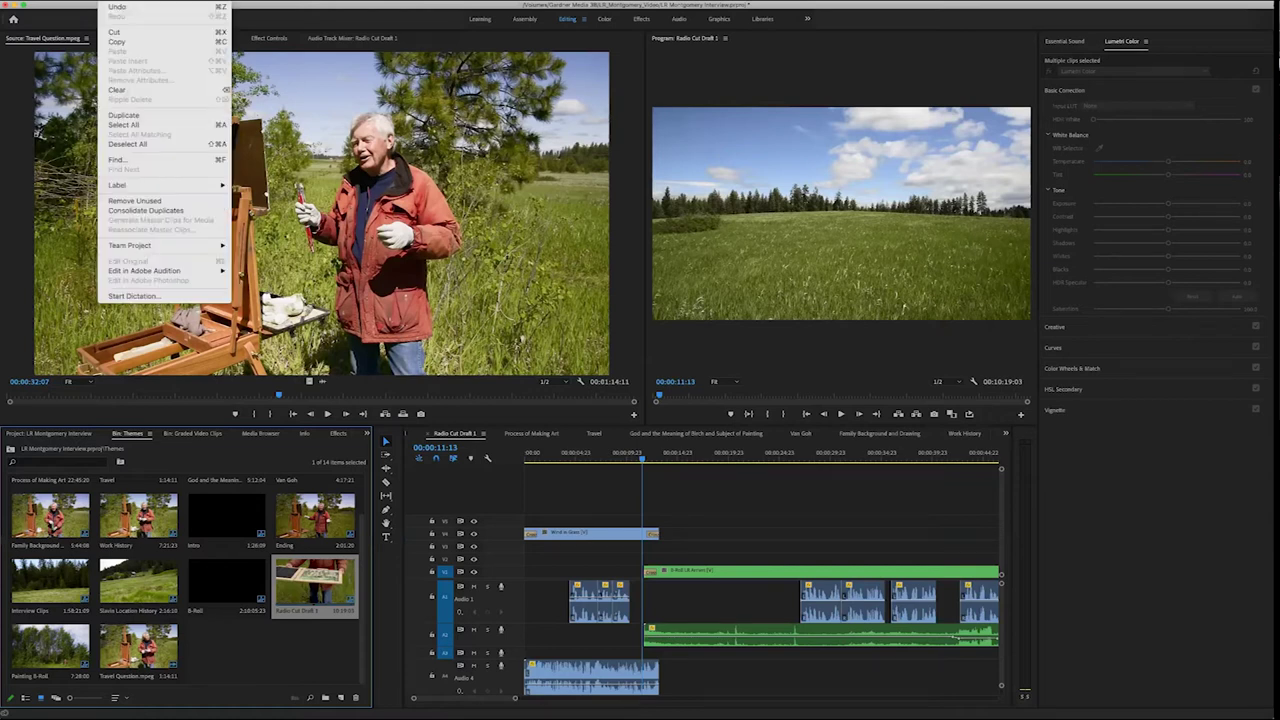
pyautogui.click(123, 115)
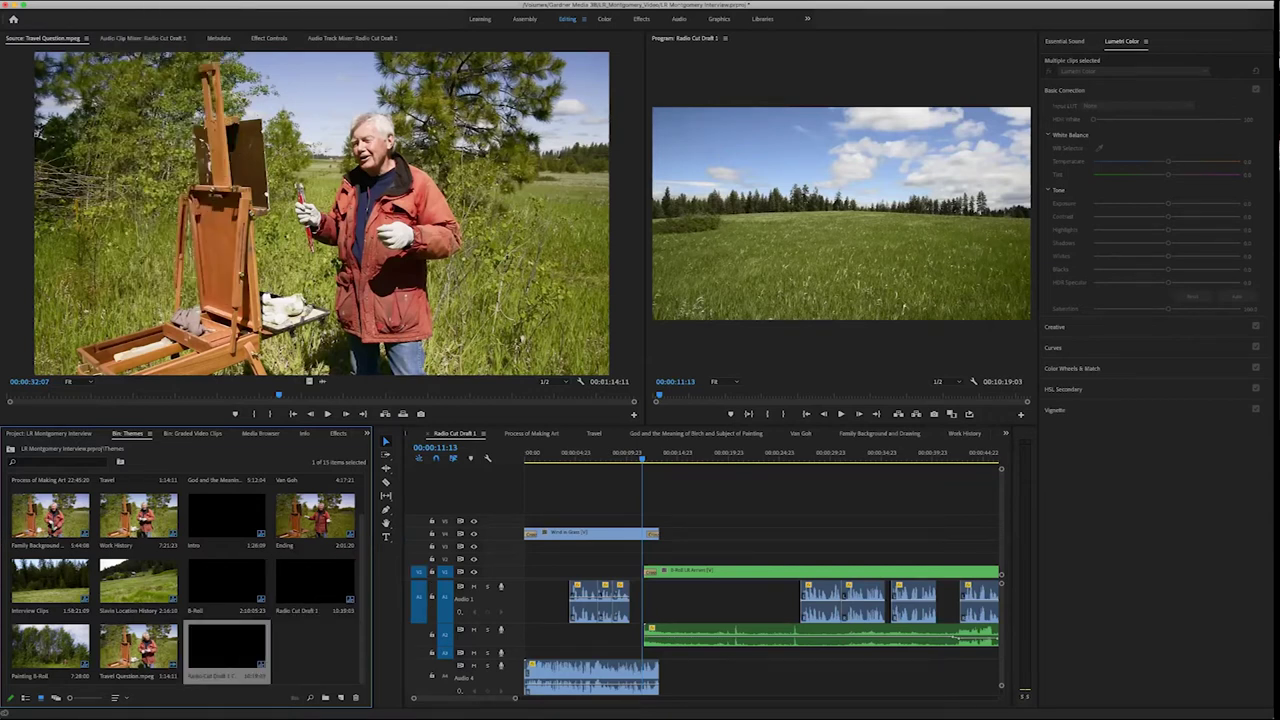
# Rename the duplicated sequence as Radio Cut Draft 2 and open it in the timeline
pyautogui.doubleClick(228, 675)
pyautogui.write('2')
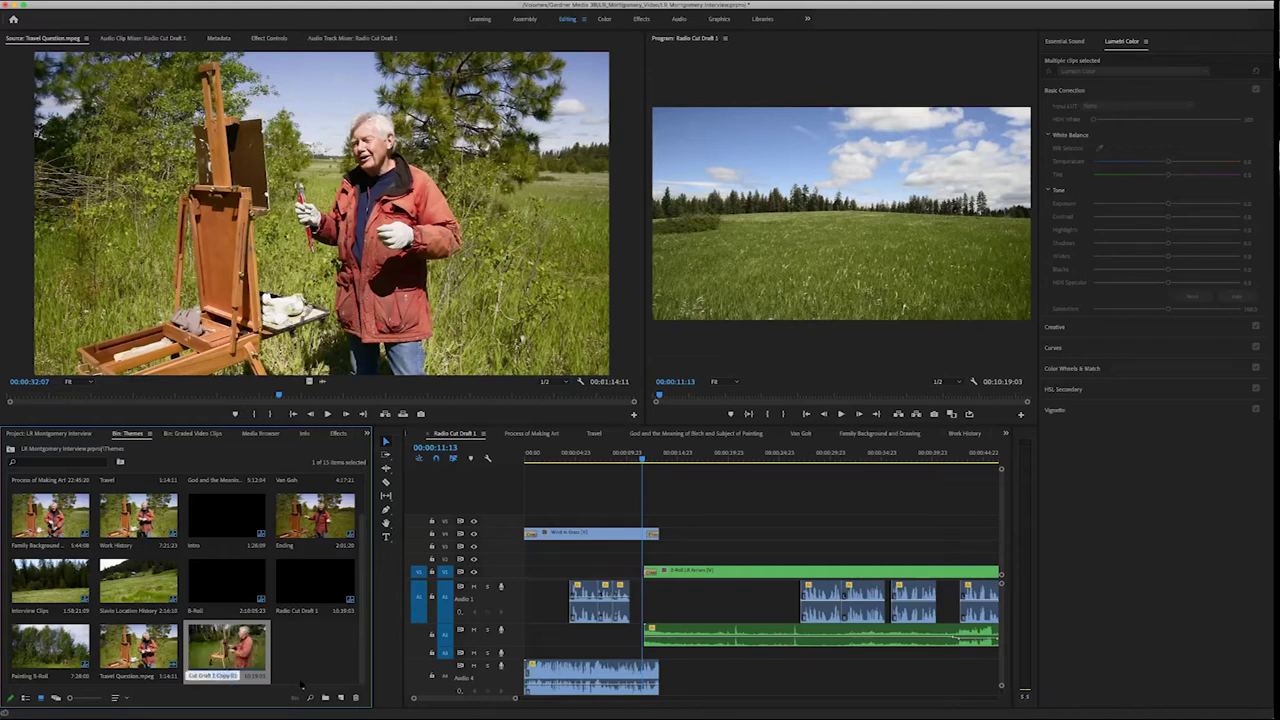
pyautogui.press('Delete')
pyautogui.press('Delete')
pyautogui.press('Delete')
pyautogui.press('Delete')
pyautogui.press('Delete')
pyautogui.press('Delete')
pyautogui.press('Delete')
pyautogui.press('Delete')
pyautogui.press('Tab')
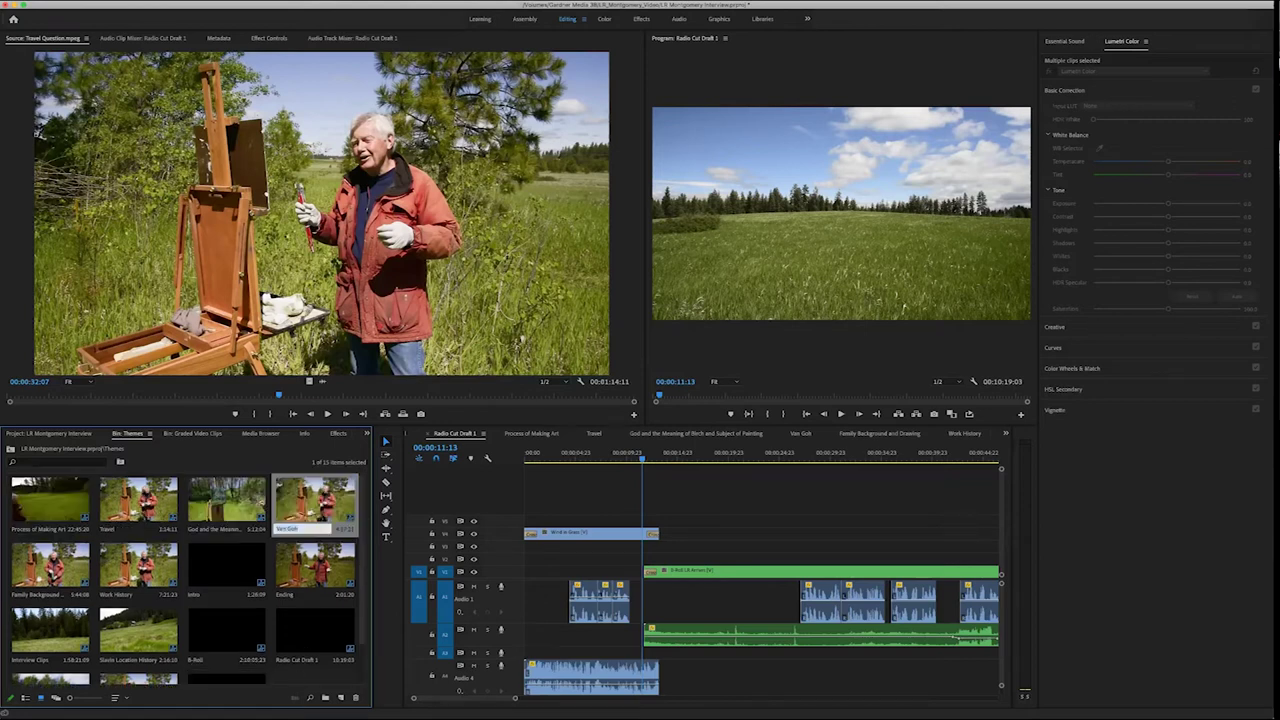
pyautogui.scroll(-1, 289, 655)
pyautogui.doubleClick(227, 650)
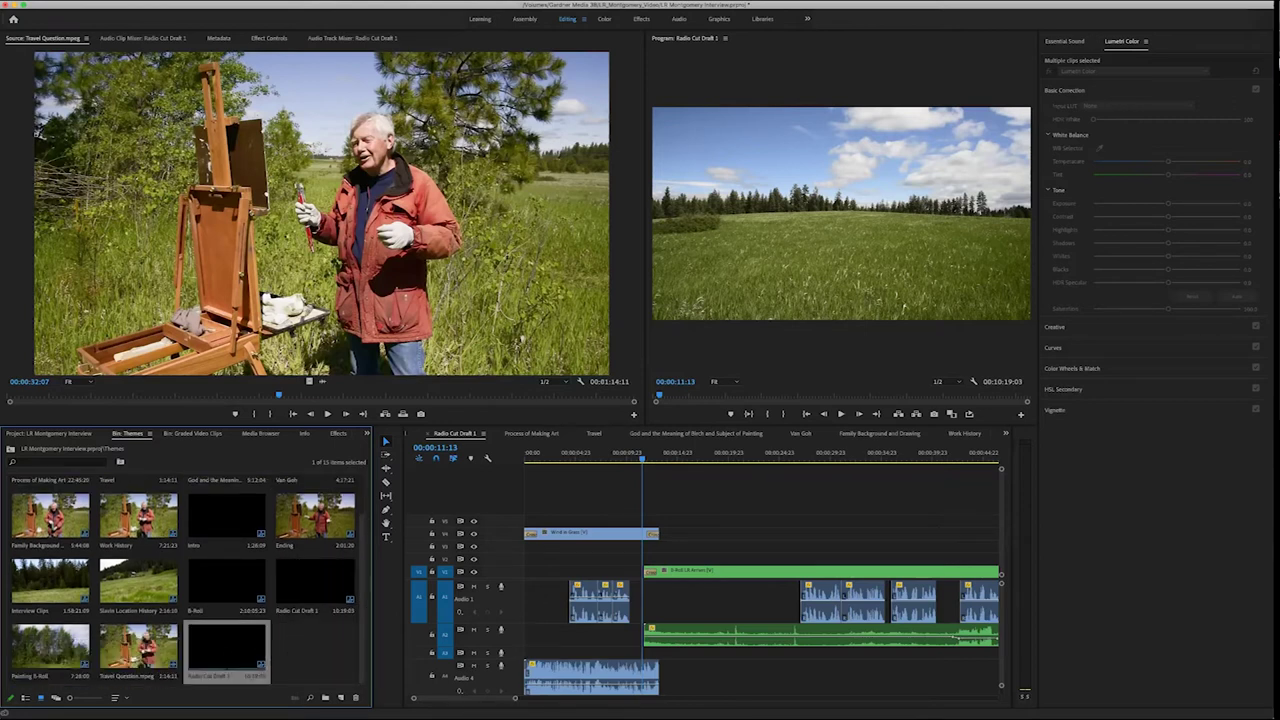
# Play the Radio Cut Draft 2 sequence from its start to 00:00:35:11
pyautogui.click(600, 600)
pyautogui.click(526, 455)
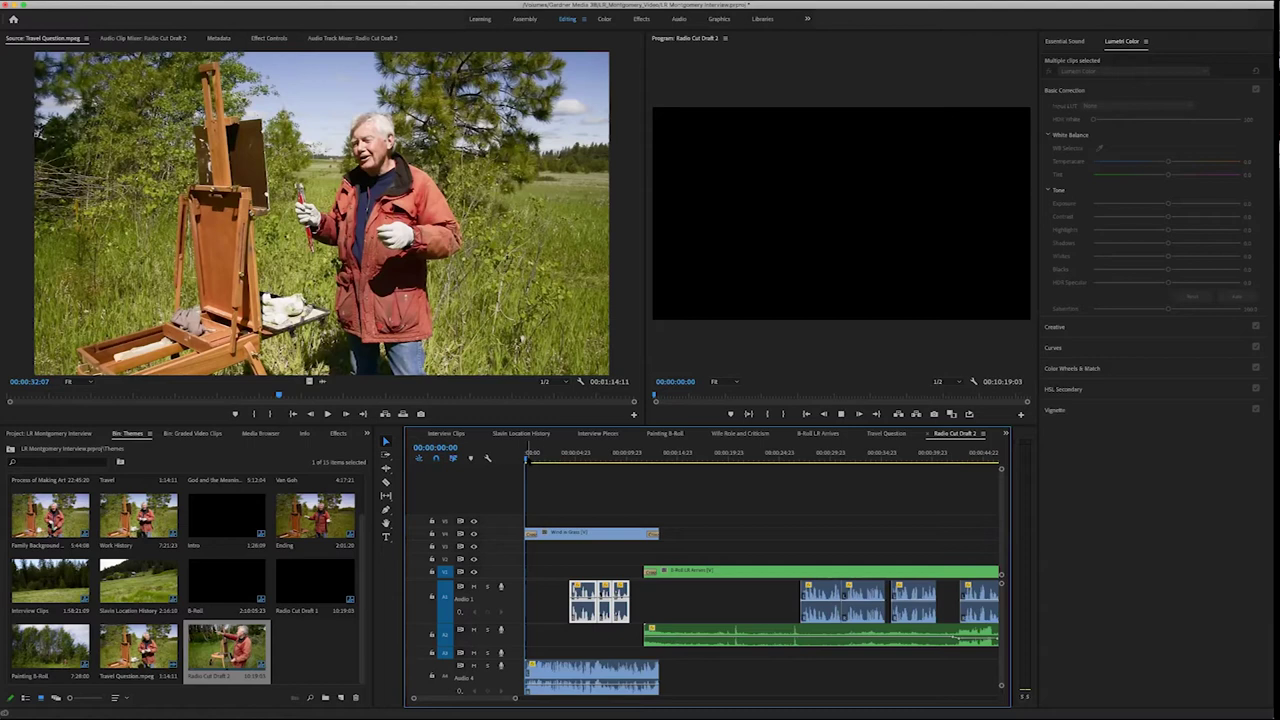
pyautogui.press('space')
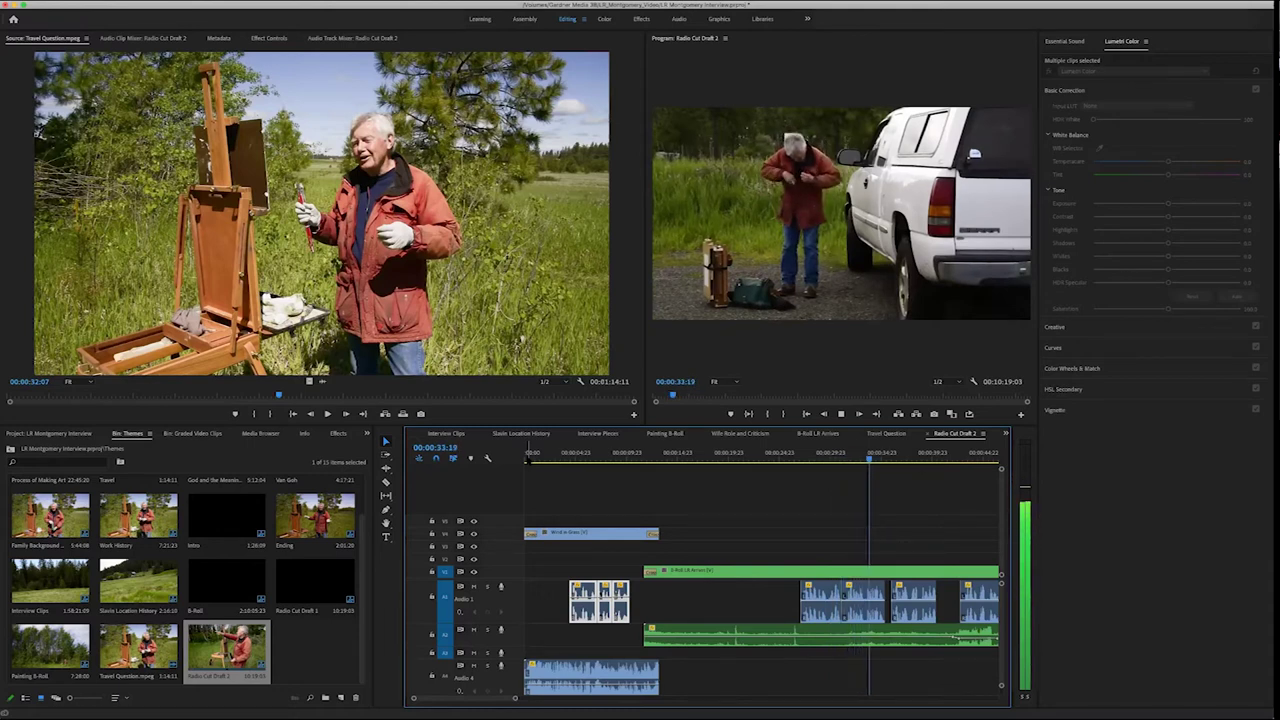
pyautogui.press('space')
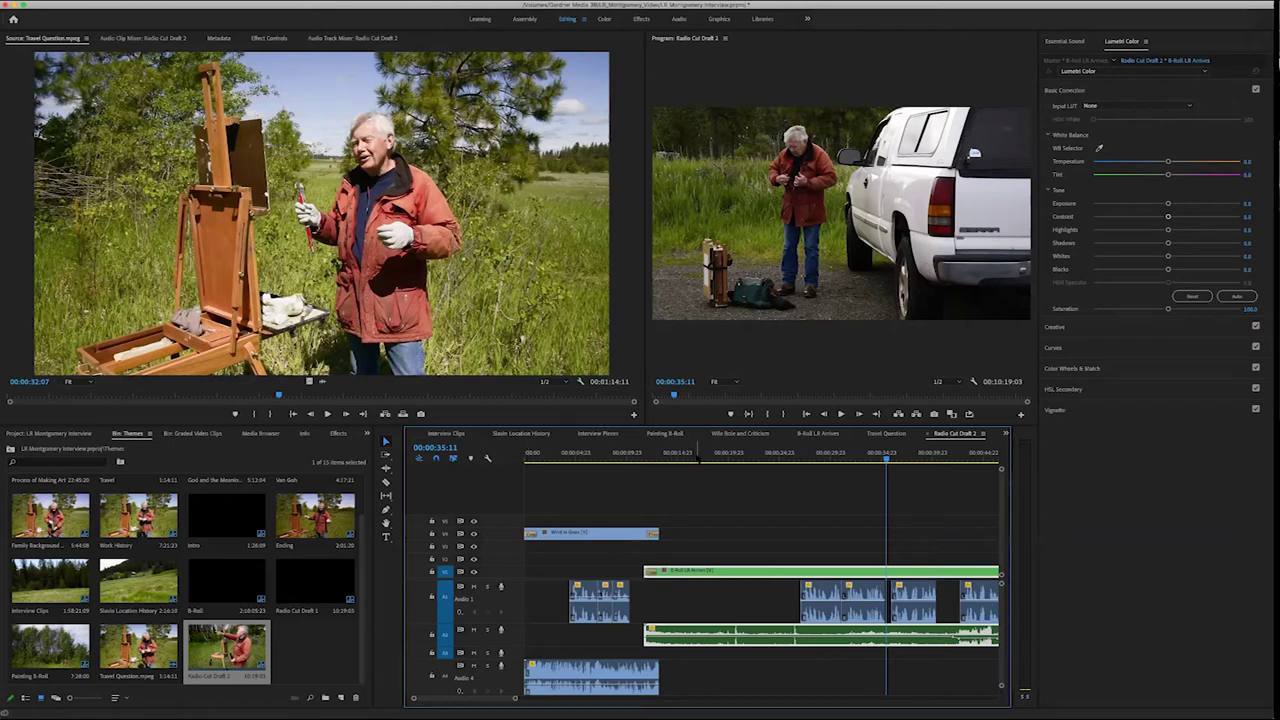
# Review the start of the green B-Roll LR Arrives clip and split it at 00:00:15:04
pyautogui.moveTo(698, 456); pyautogui.dragTo(641, 457)
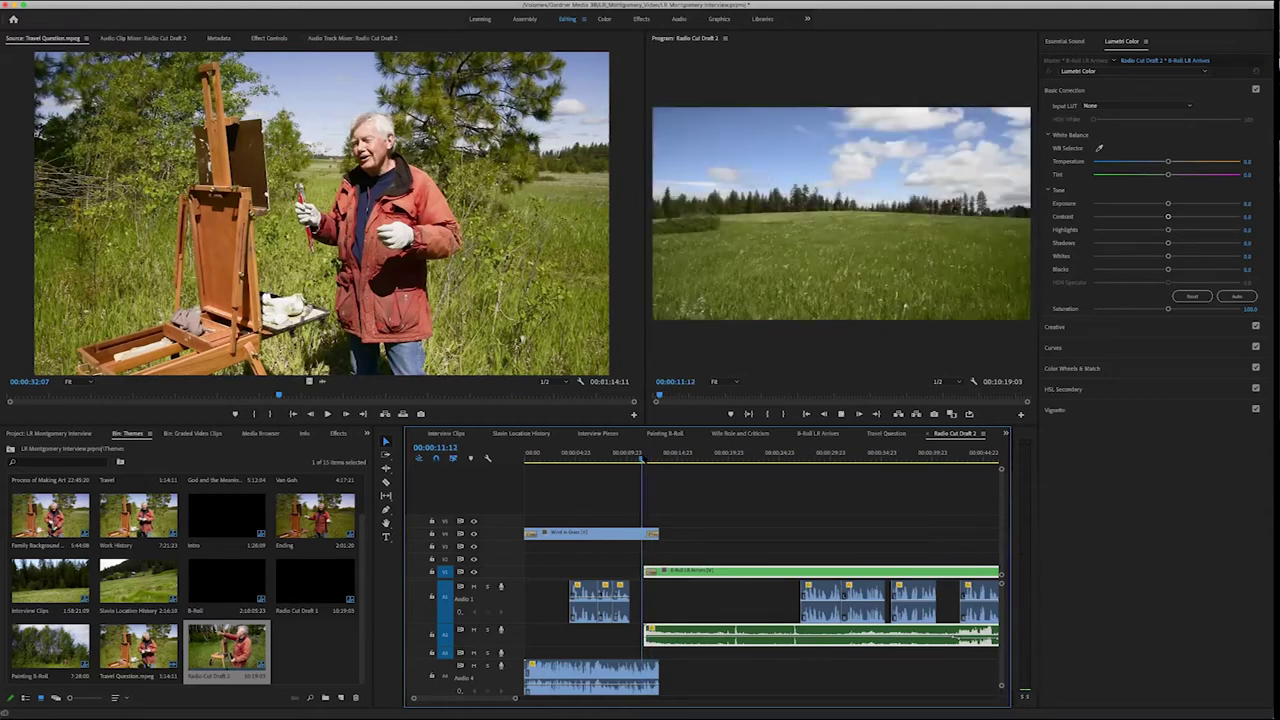
pyautogui.press('space')
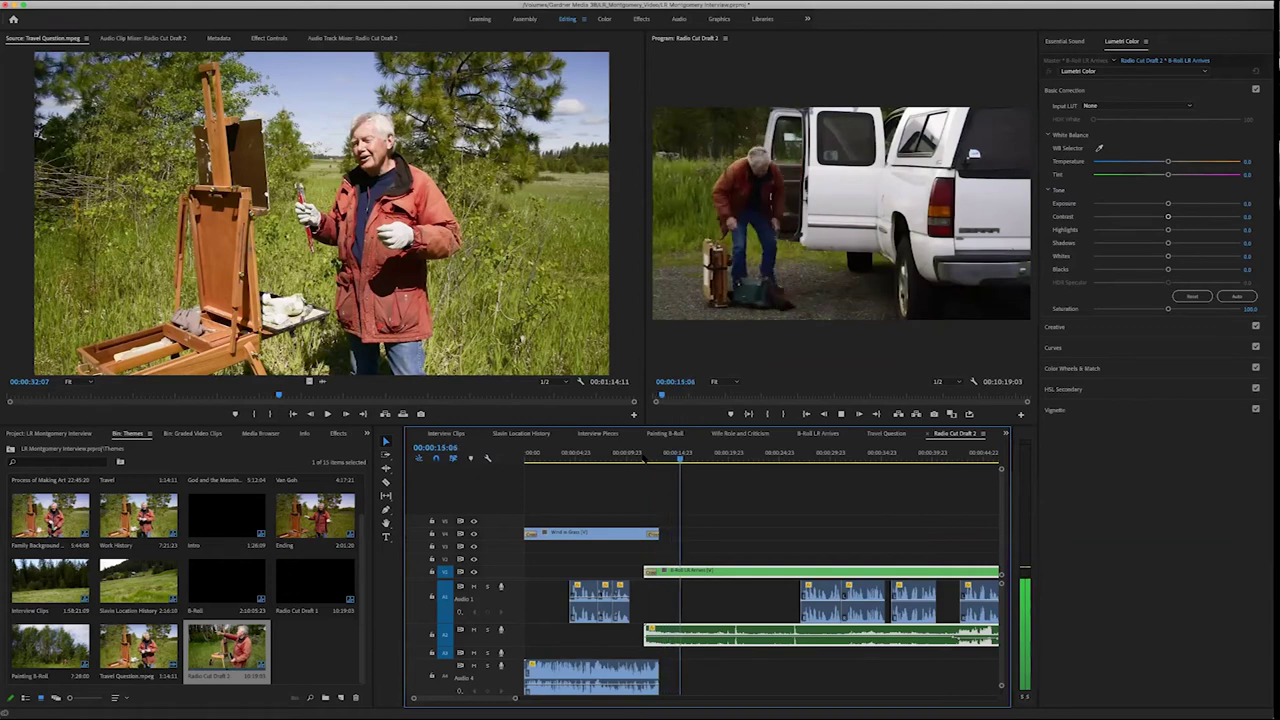
pyautogui.press('space')
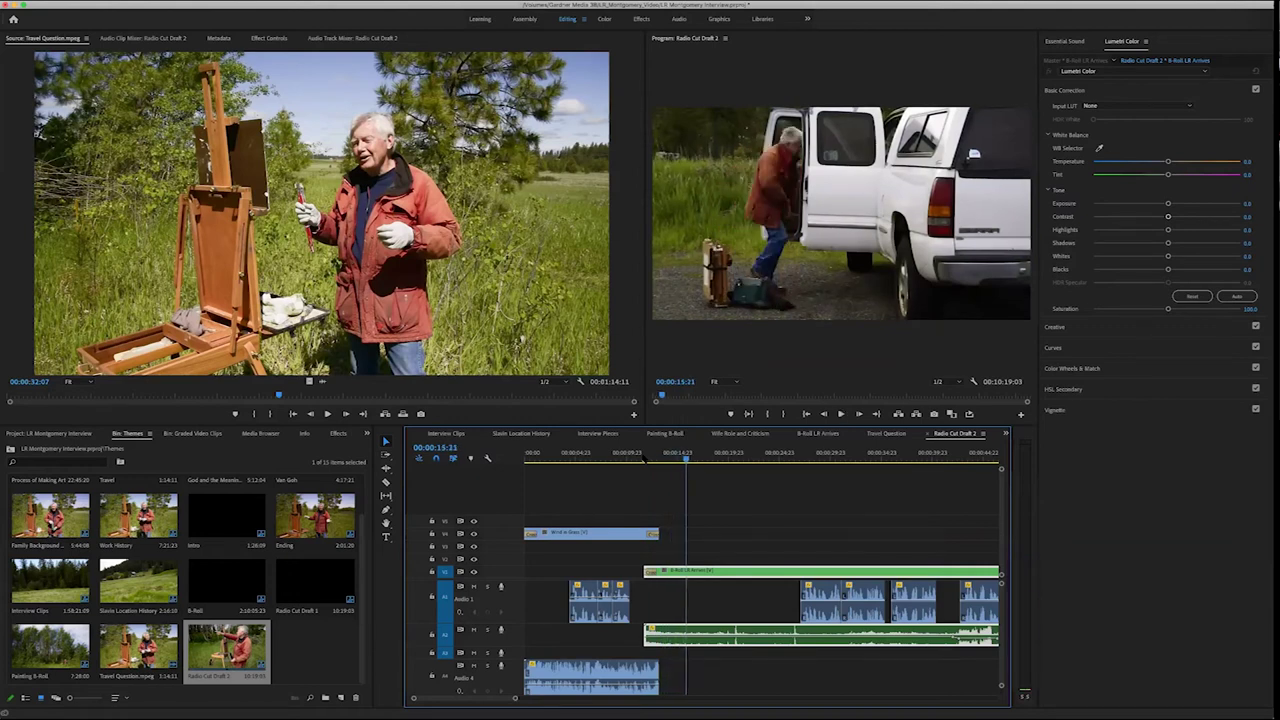
pyautogui.press('space')
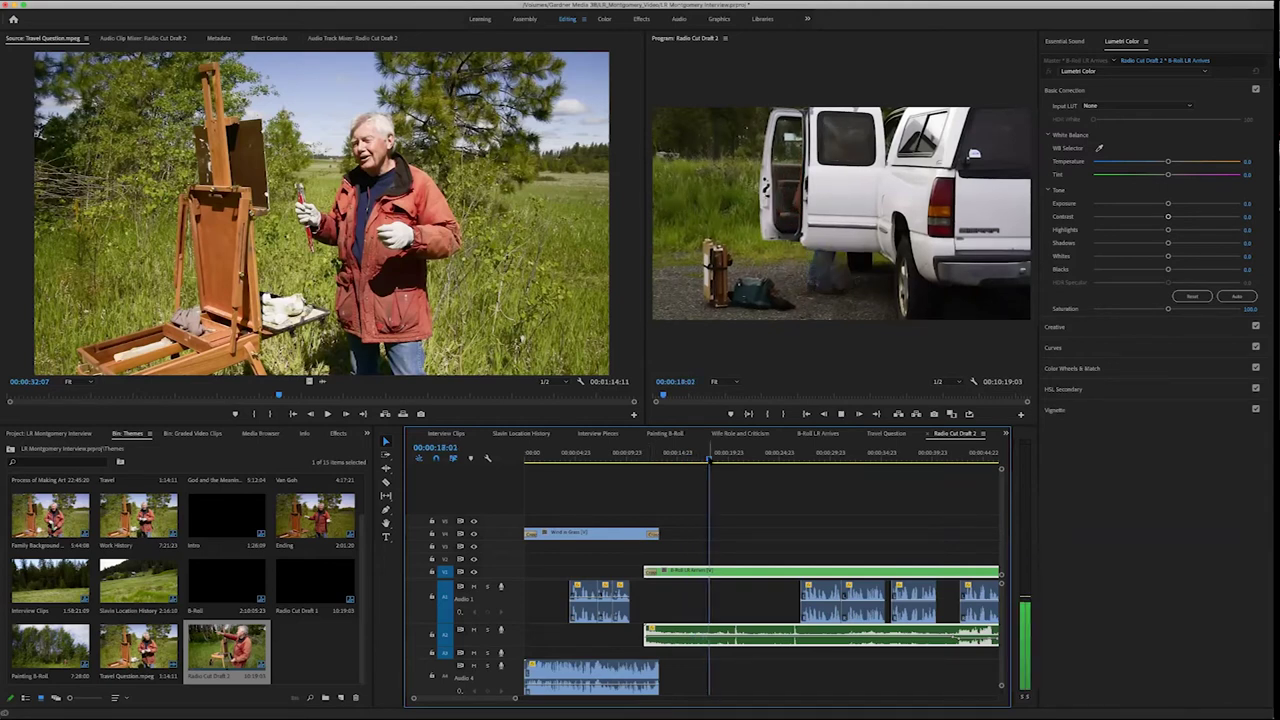
pyautogui.click(682, 452)
pyautogui.moveTo(682, 452); pyautogui.dragTo(655, 452)
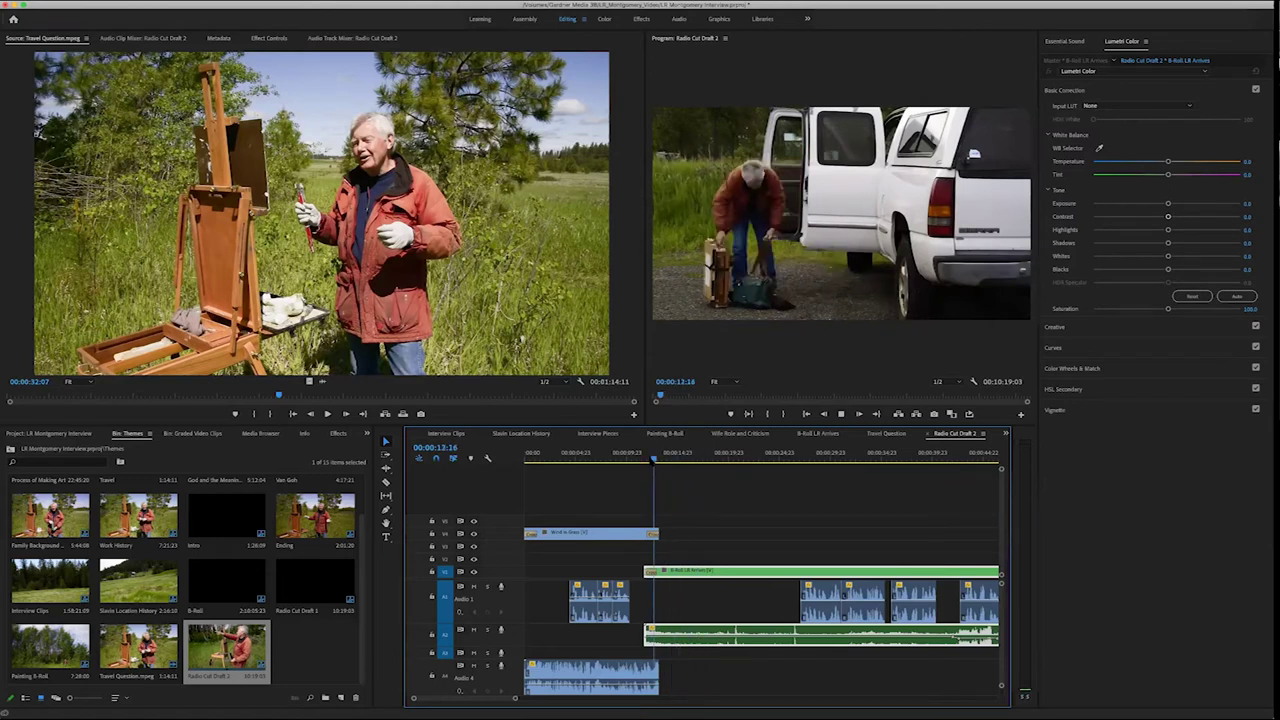
pyautogui.press('space')
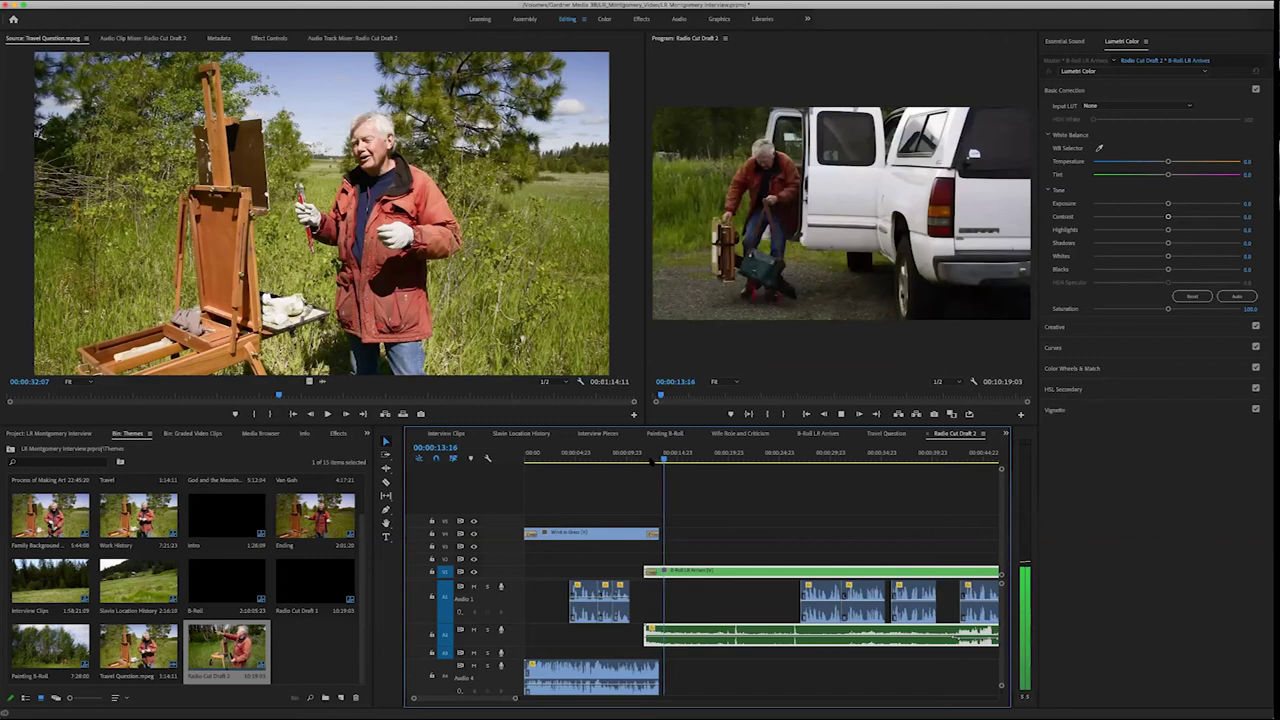
pyautogui.press('space')
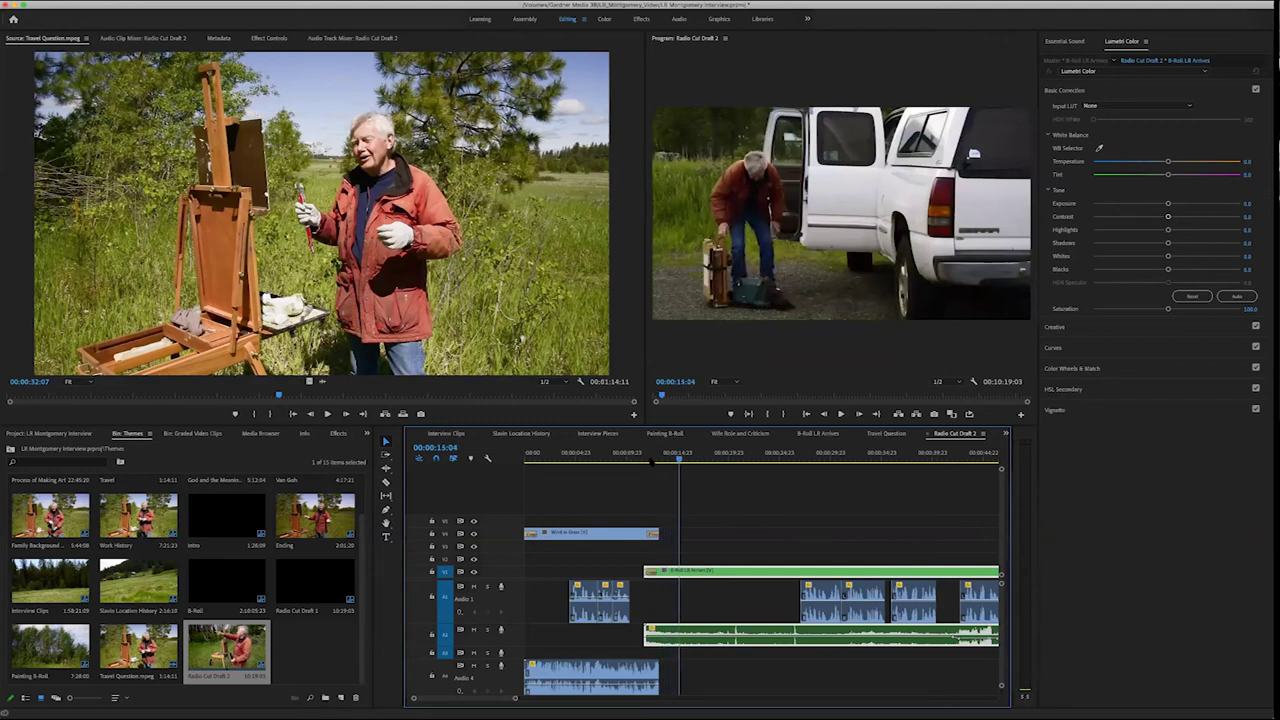
pyautogui.click(683, 572)
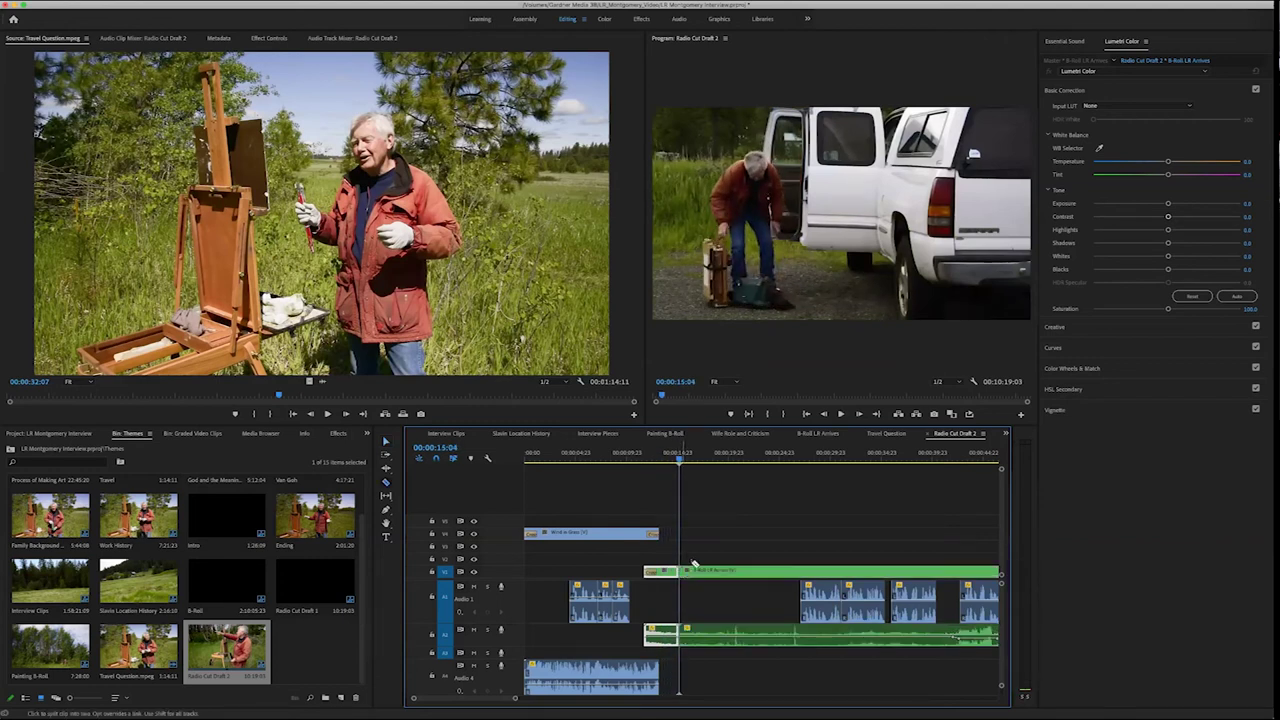
# Split the green B-Roll LR Arrives clip at 00:00:43:08, where he lifts the easel beside the truck
pyautogui.hscroll(3, 750, 550)
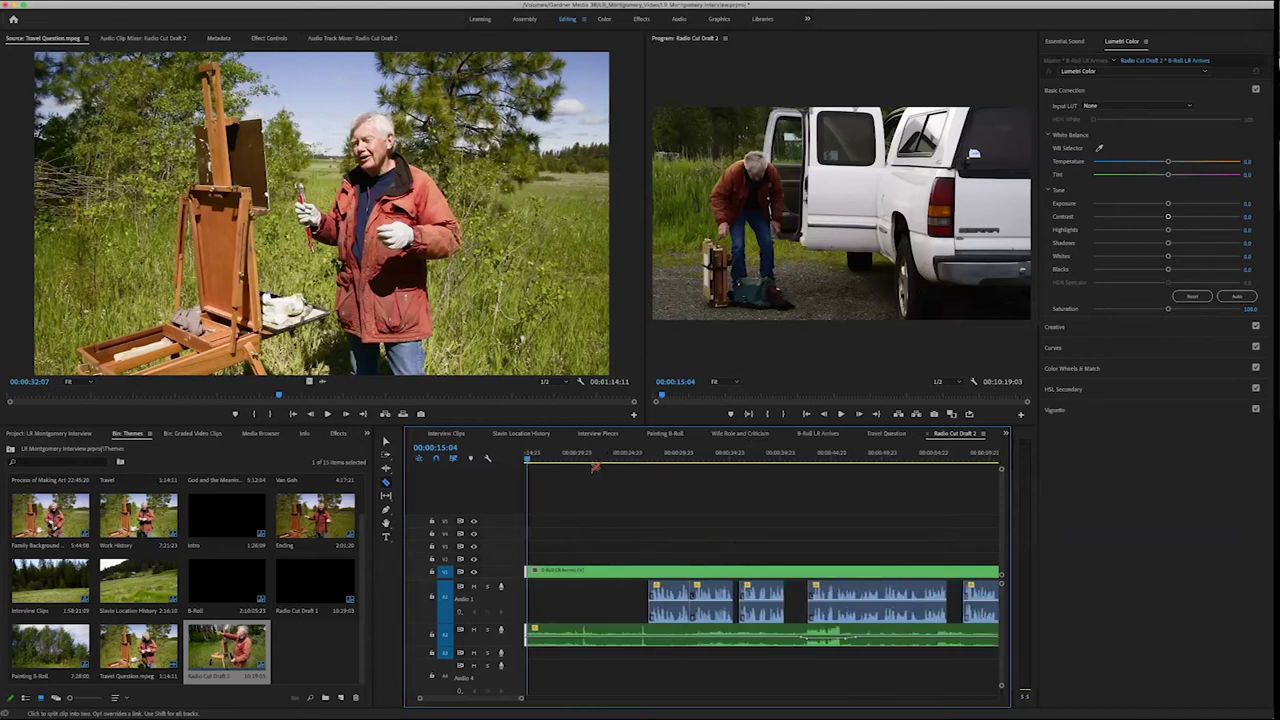
pyautogui.moveTo(529, 458); pyautogui.dragTo(817, 494)
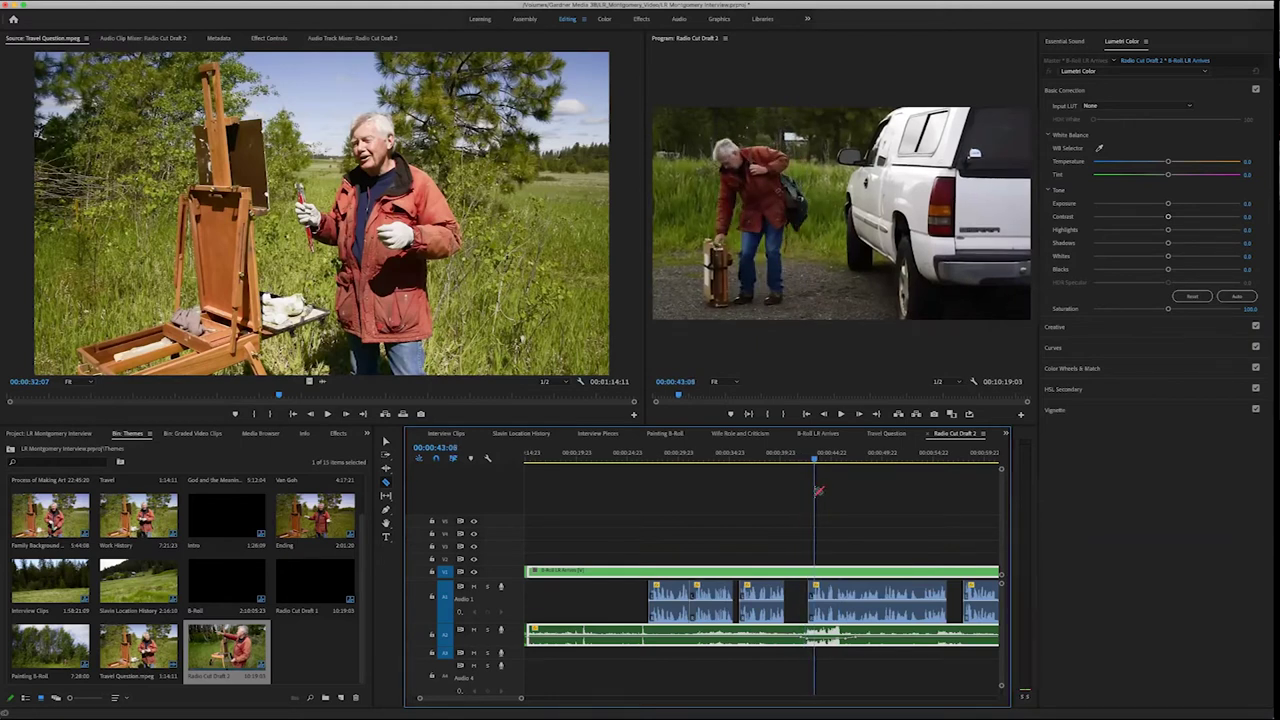
pyautogui.click(817, 569)
# Delete the B-Roll LR Arrives section between 00:00:15:04 and 00:00:43:08 and move the remaining part up against the first piece
pyautogui.hscroll(-3, 730, 533)
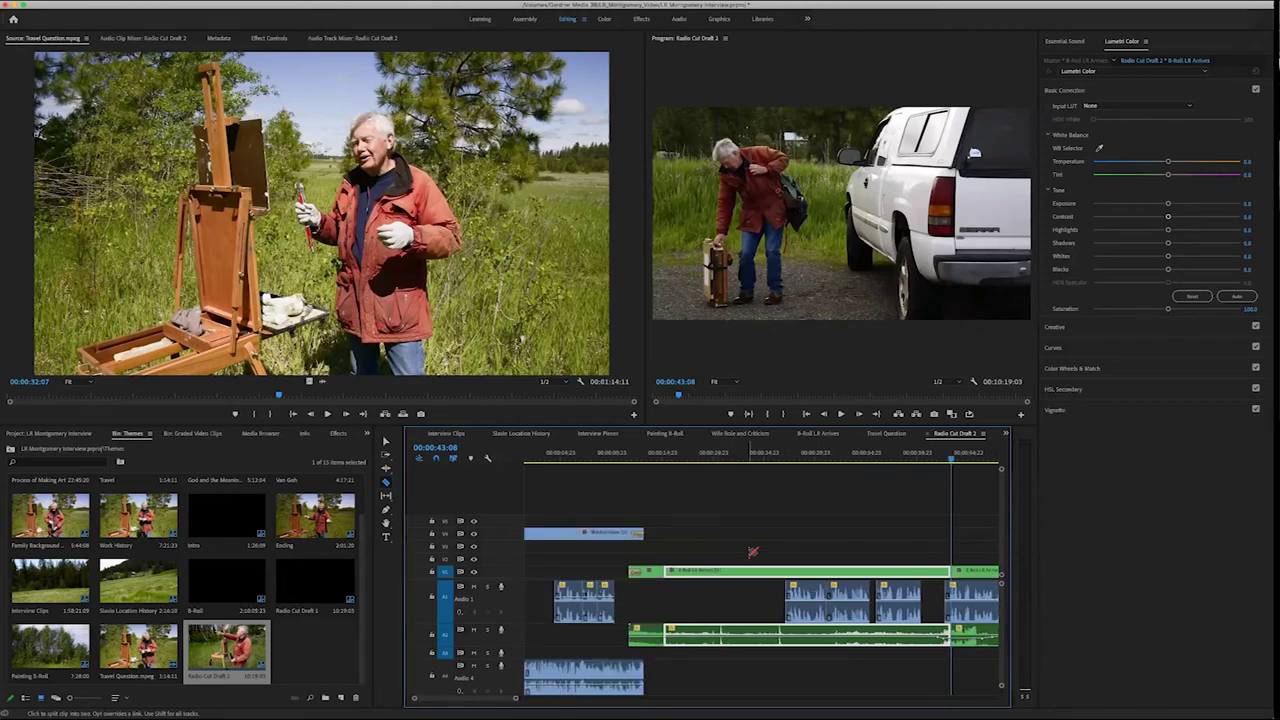
pyautogui.hscroll(4, 748, 551)
pyautogui.hscroll(3, 634, 567)
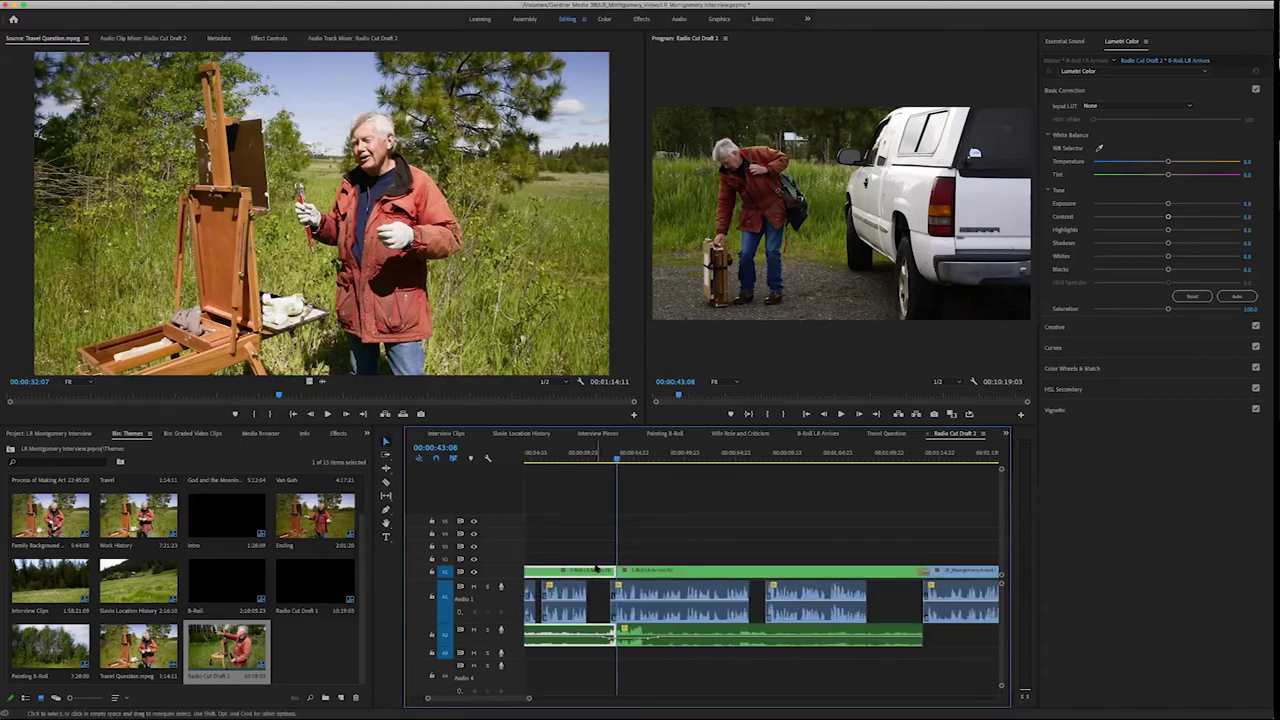
pyautogui.press('Delete')
pyautogui.hscroll(-7, 728, 569)
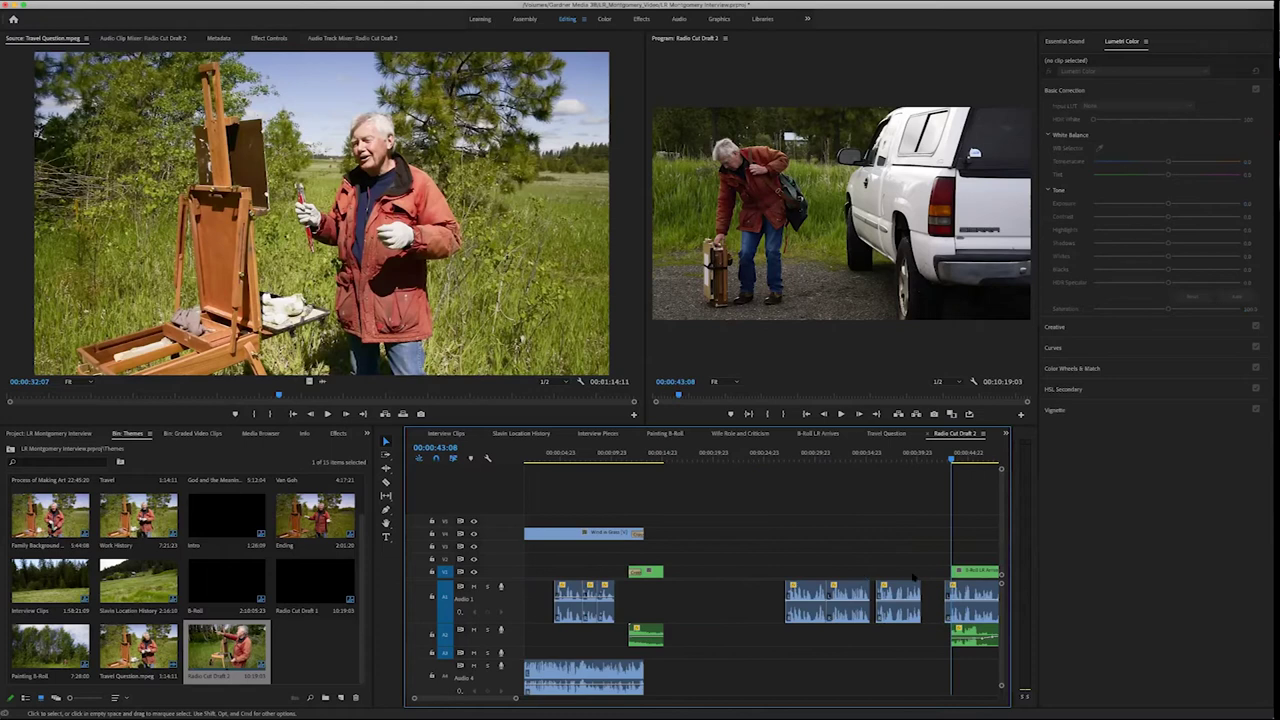
pyautogui.click(972, 574)
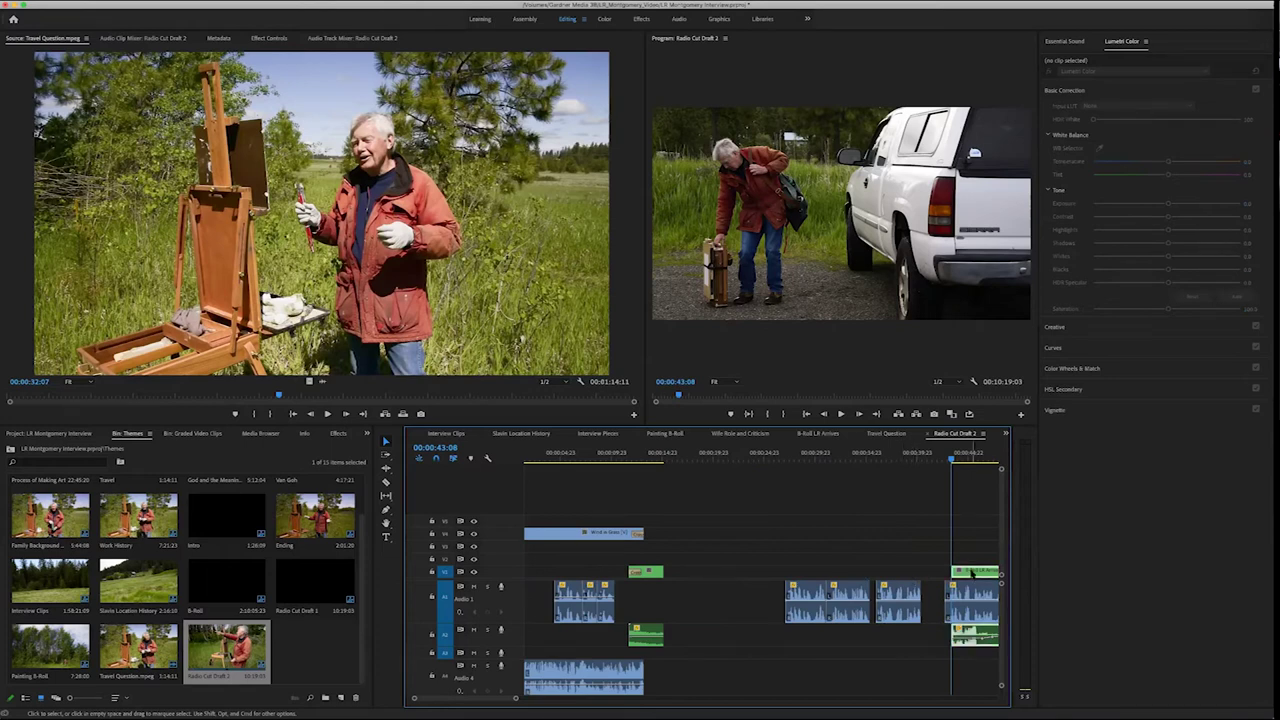
pyautogui.moveTo(972, 574); pyautogui.dragTo(689, 561)
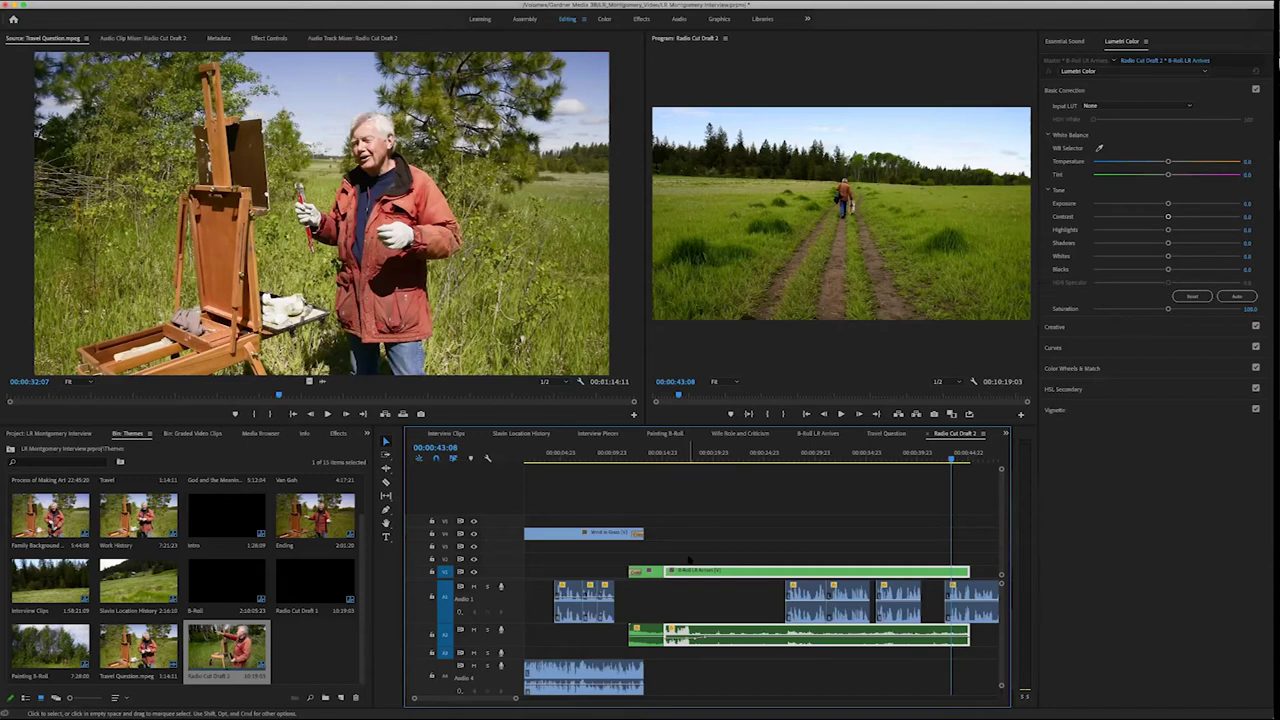
# Play through the new join between the two B-Roll LR Arrives pieces
pyautogui.click(660, 456)
pyautogui.press('j')
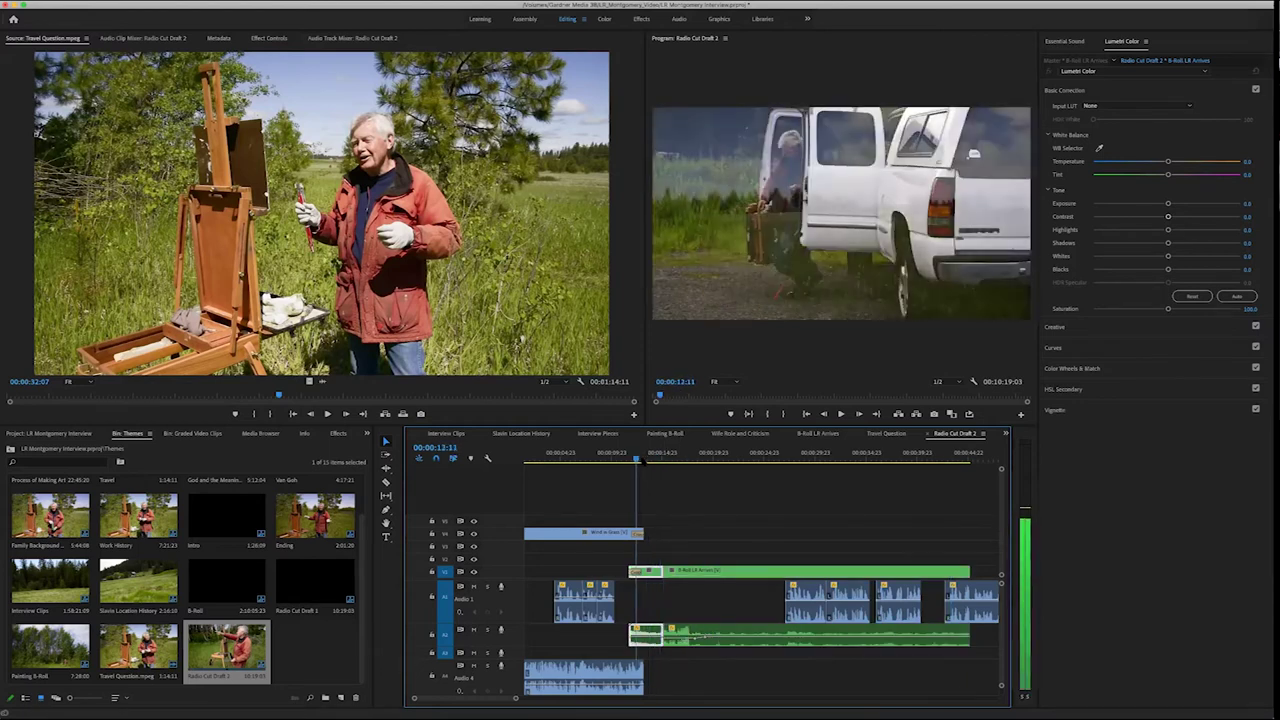
pyautogui.press('l')
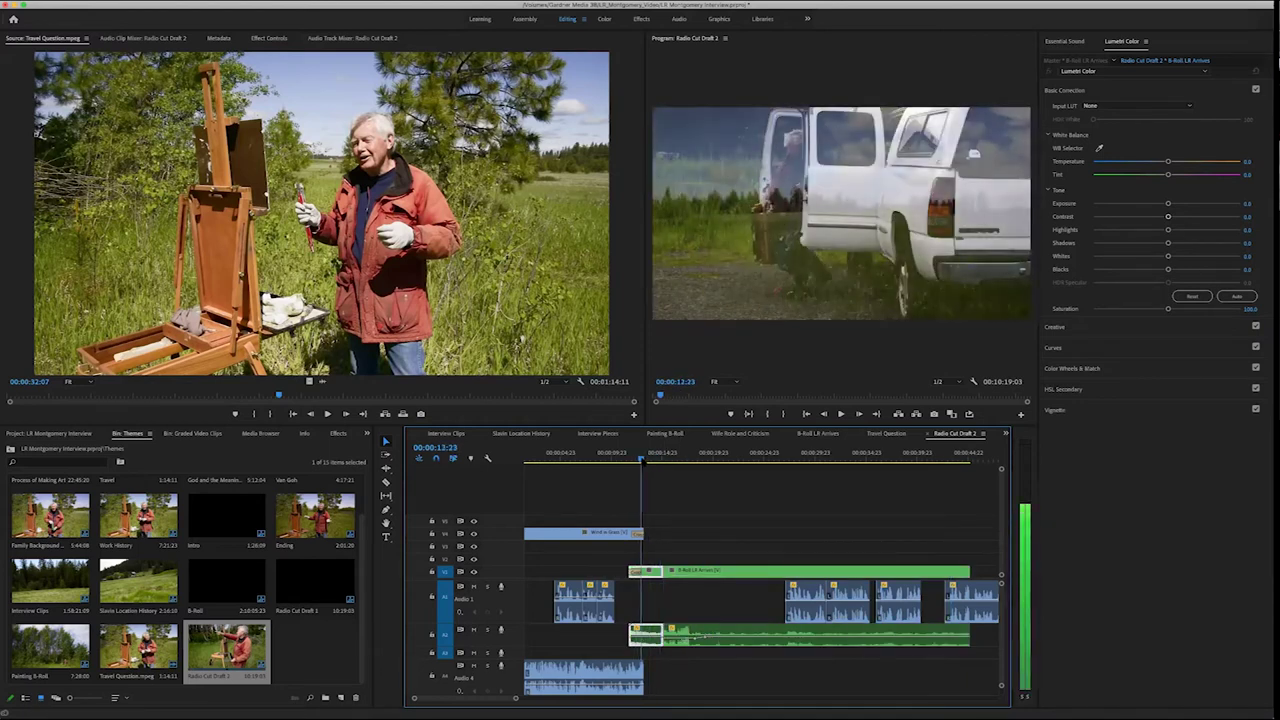
pyautogui.press('k')
pyautogui.press('l')
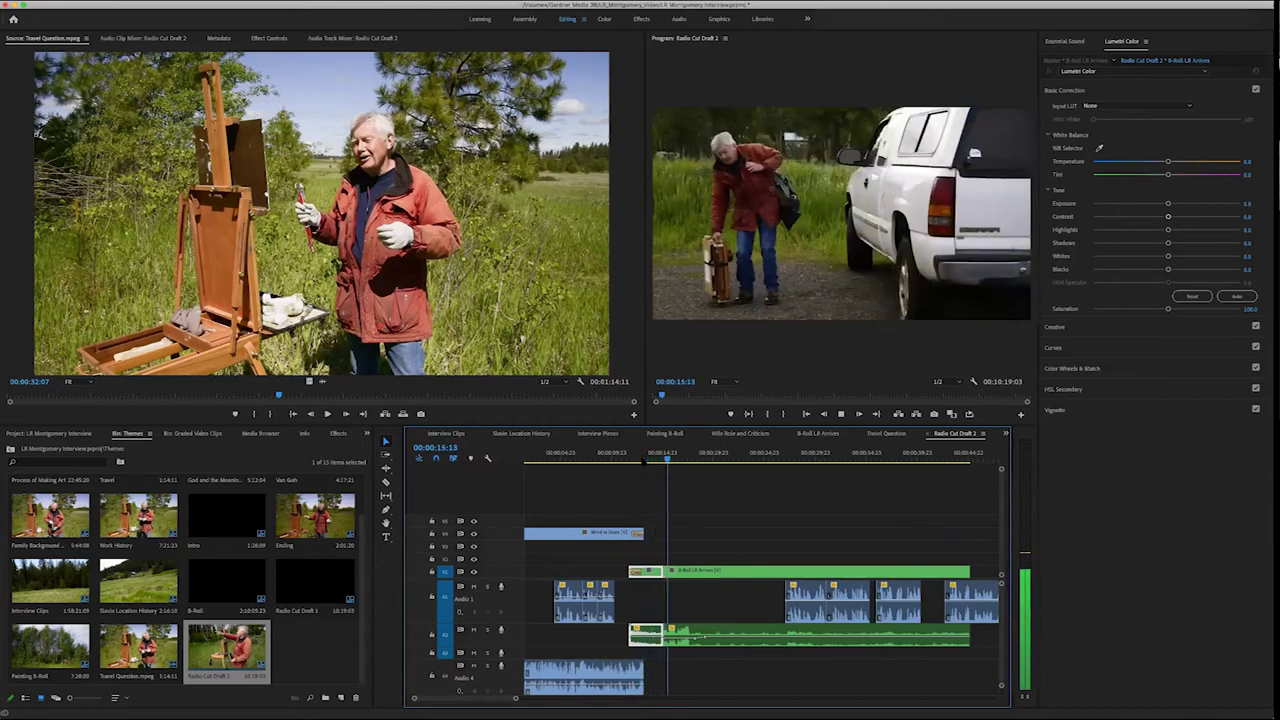
# Apply the default transition to the two B-Roll LR Arrives pieces and play through their join
pyautogui.click(659, 568)
pyautogui.moveTo(658, 560); pyautogui.dragTo(670, 570)
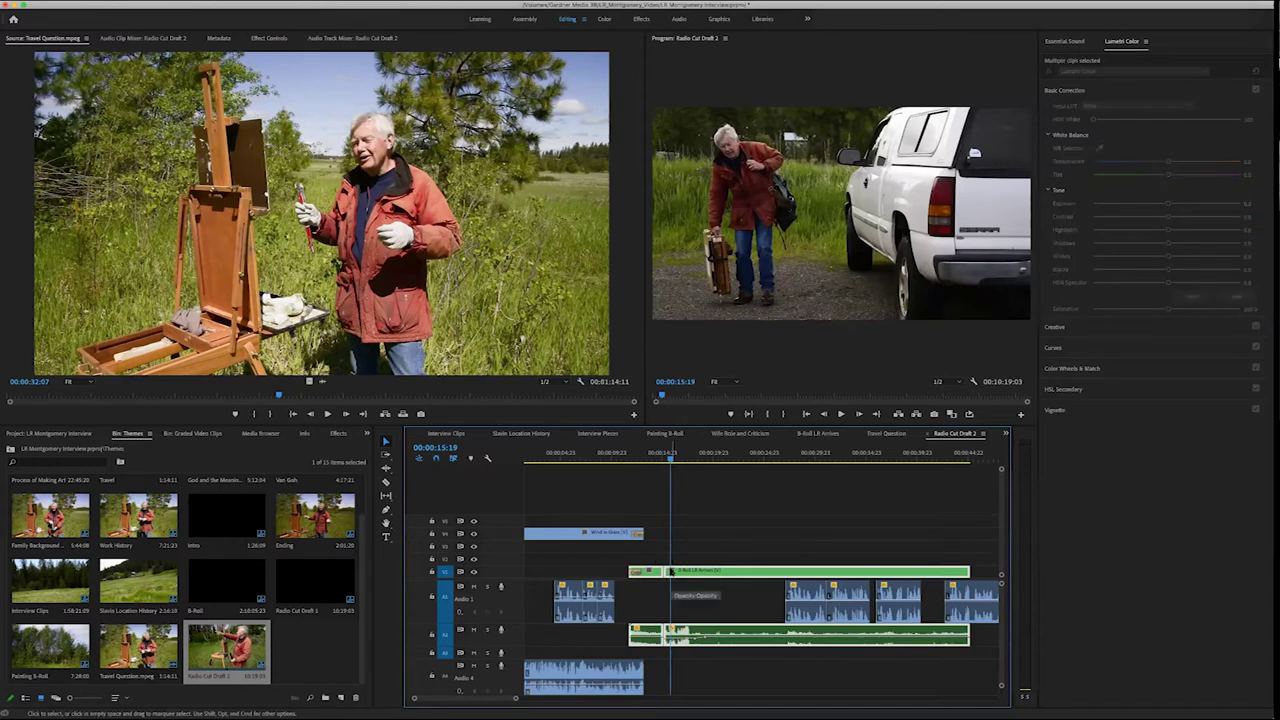
pyautogui.click(655, 458)
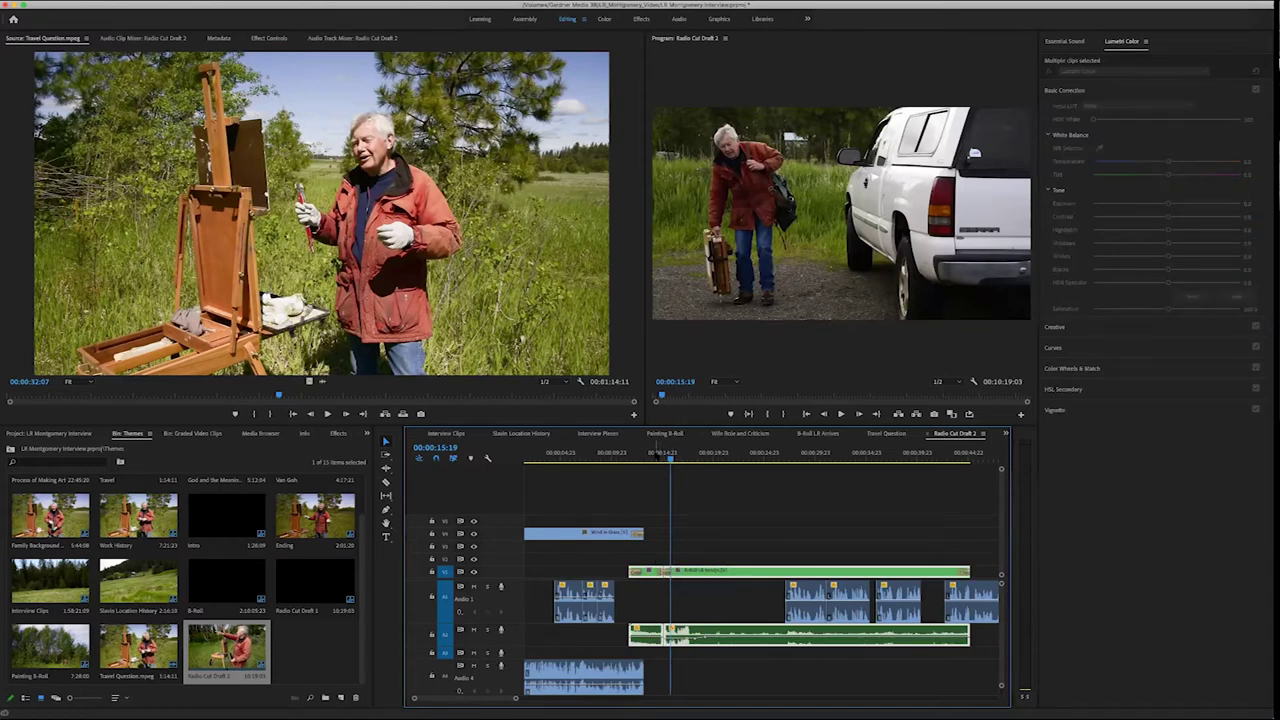
pyautogui.press('space')
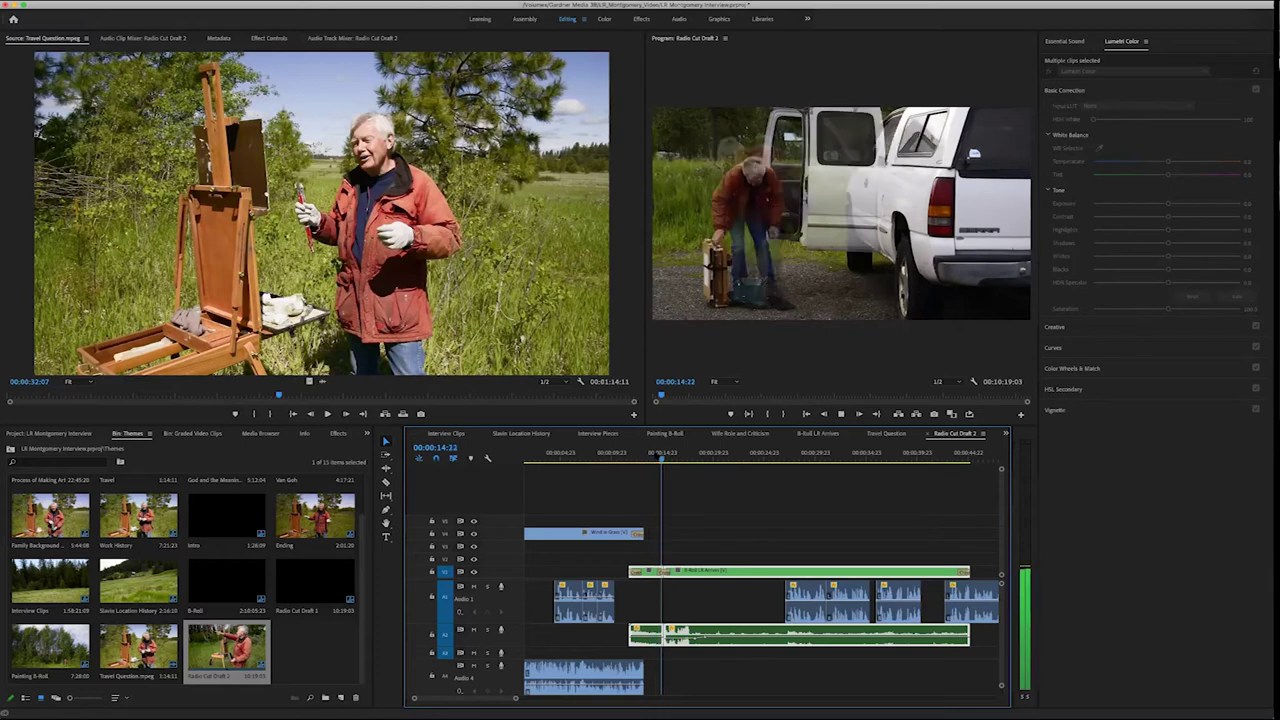
pyautogui.press('space')
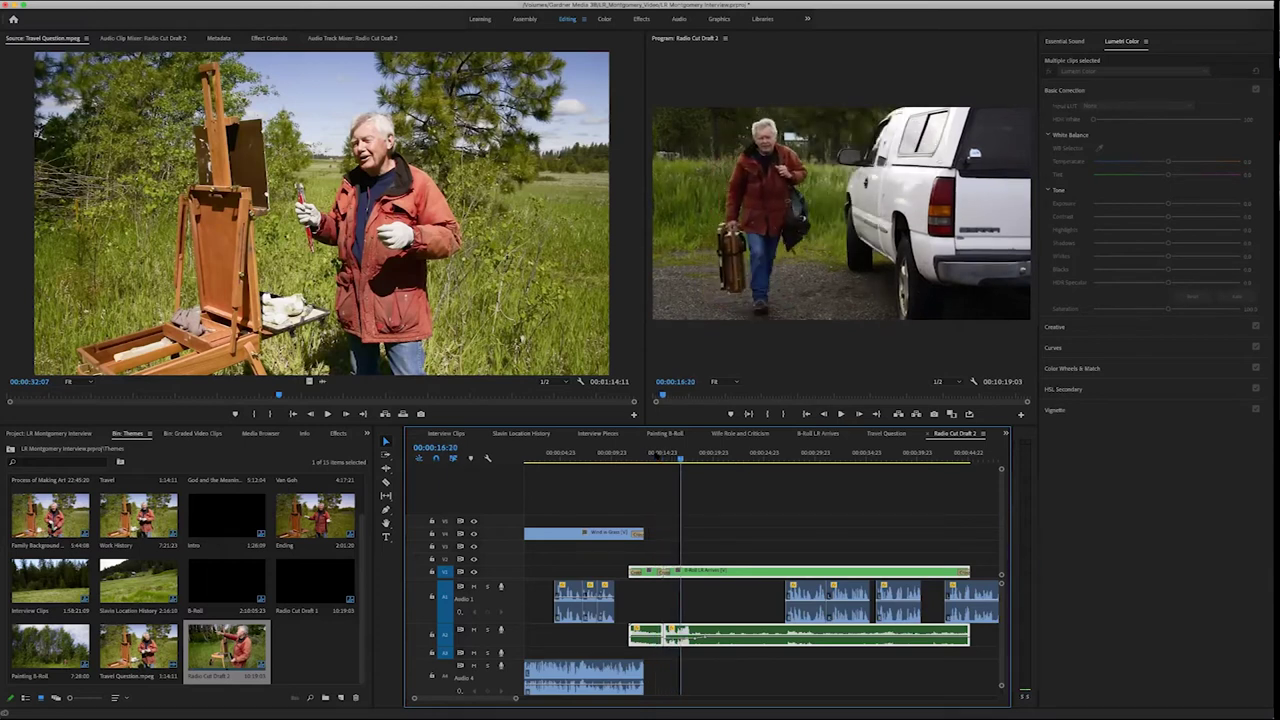
# Move the four interview audio clips under the B-roll earlier together, so they start where the opening grass clip ends
pyautogui.moveTo(751, 590); pyautogui.dragTo(998, 620)
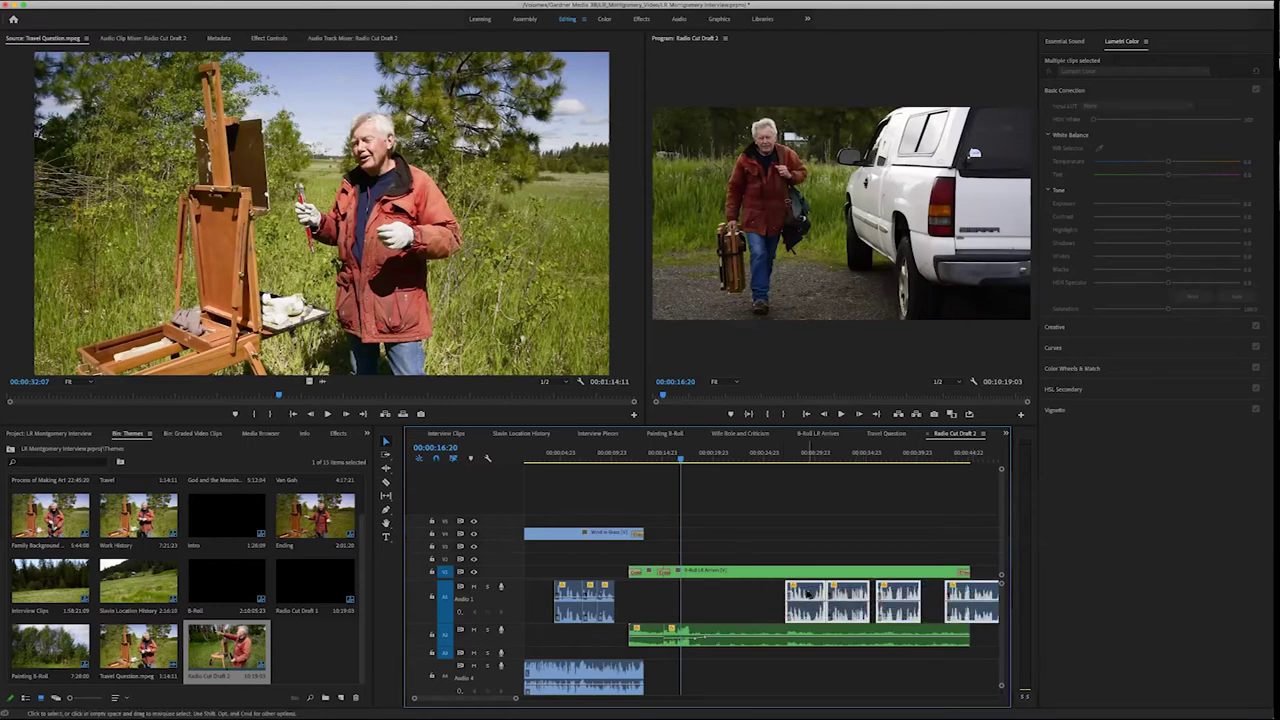
pyautogui.moveTo(807, 594); pyautogui.dragTo(673, 591)
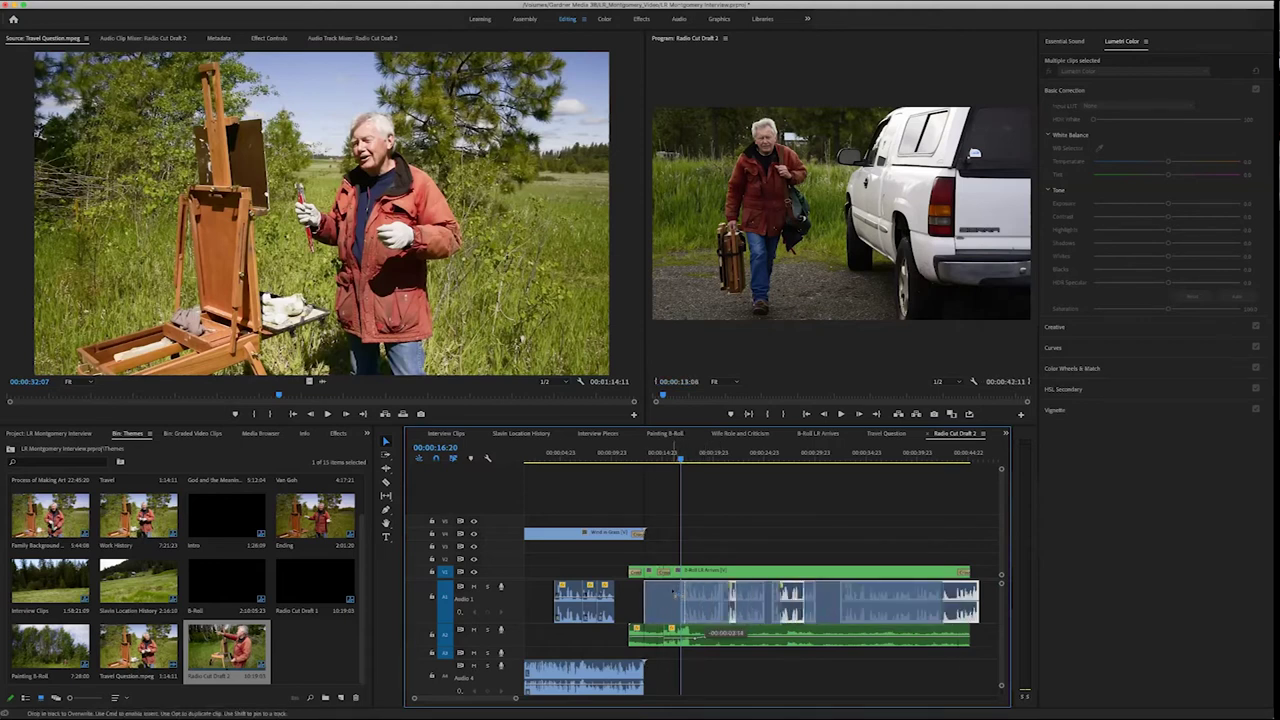
pyautogui.moveTo(671, 592); pyautogui.dragTo(670, 592)
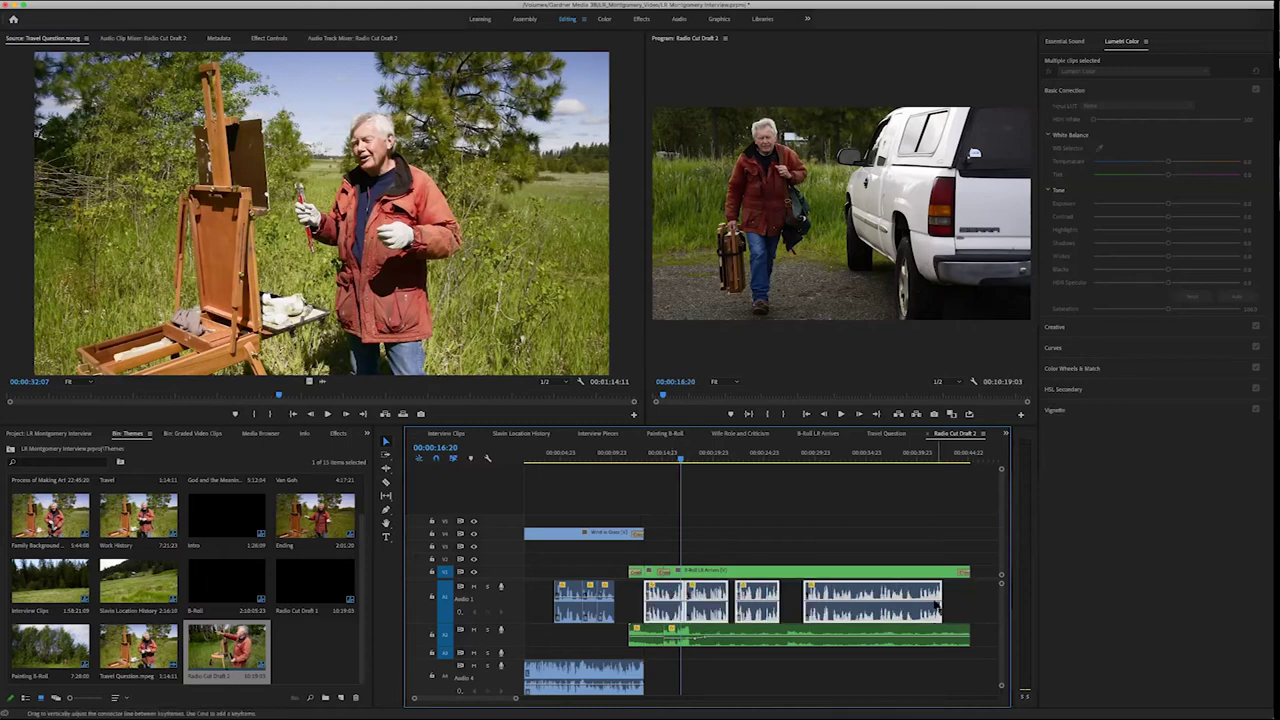
# Move the following standalone interview audio clip earlier so it starts at the end of the B-Roll LR Arrives clip
pyautogui.scroll(-10, 893, 614)
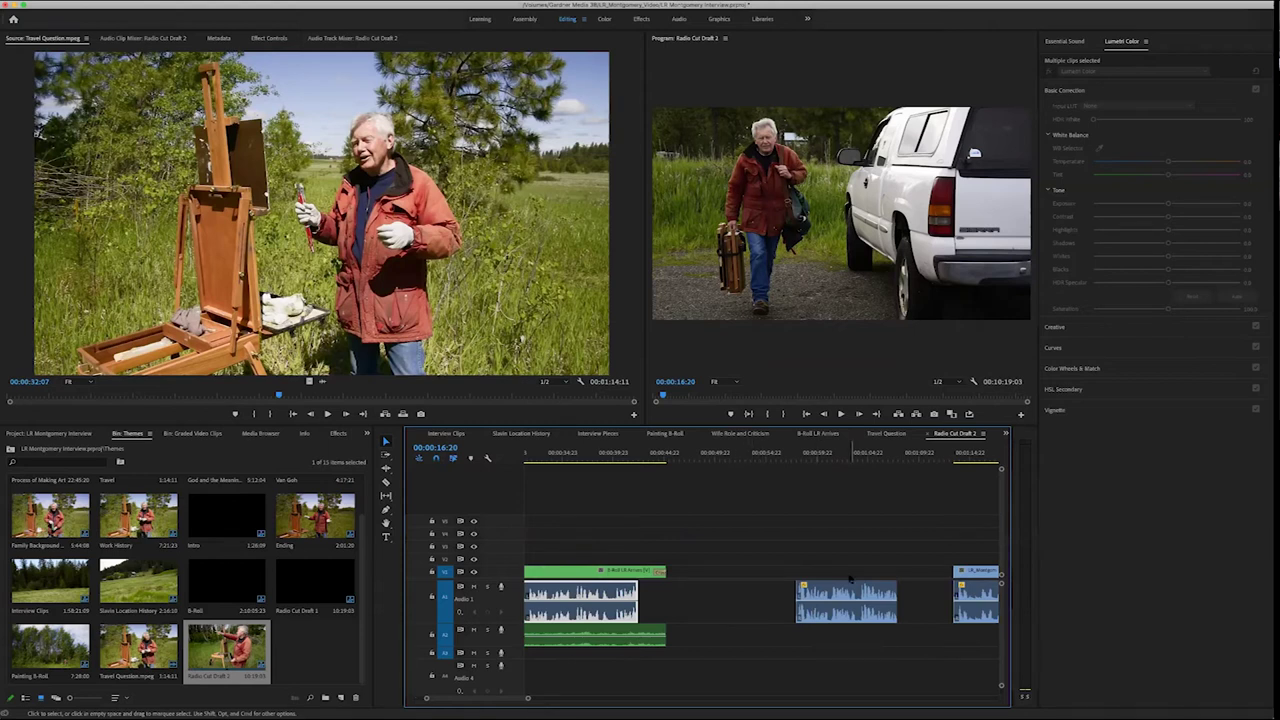
pyautogui.scroll(-5, 849, 579)
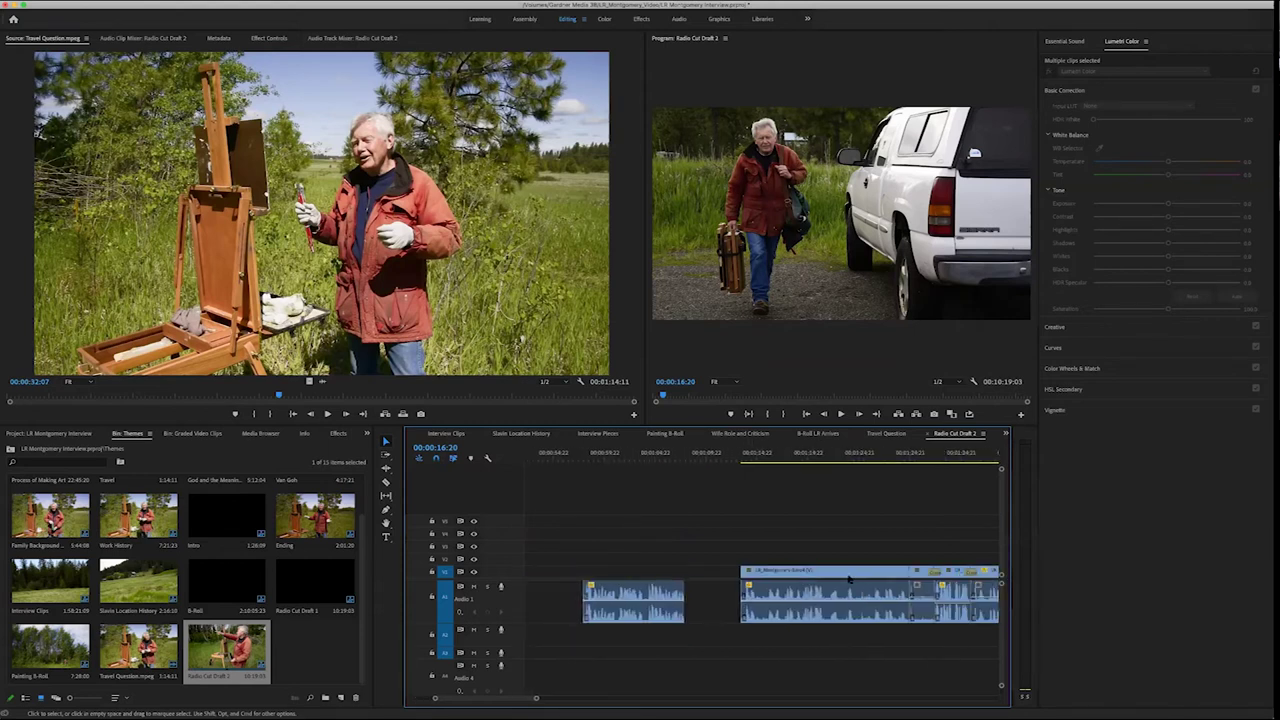
pyautogui.scroll(12, 849, 579)
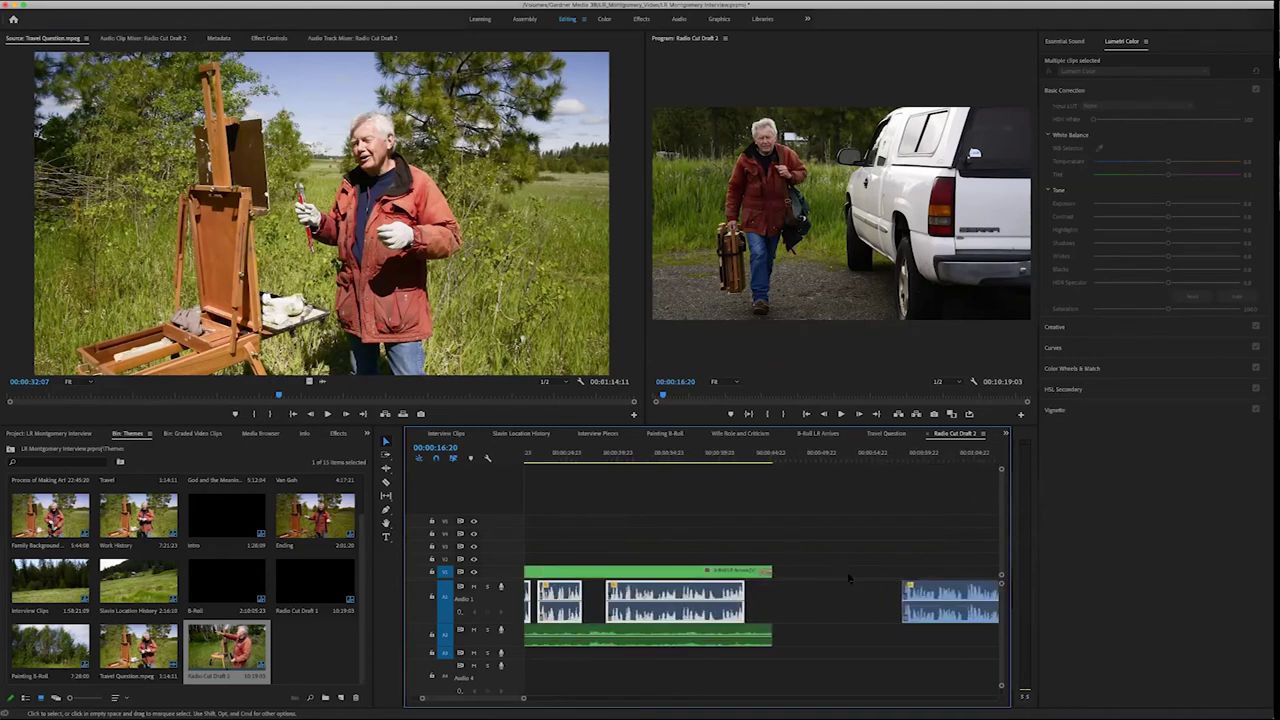
pyautogui.moveTo(608, 591); pyautogui.dragTo(598, 591)
pyautogui.moveTo(745, 591); pyautogui.dragTo(745, 592)
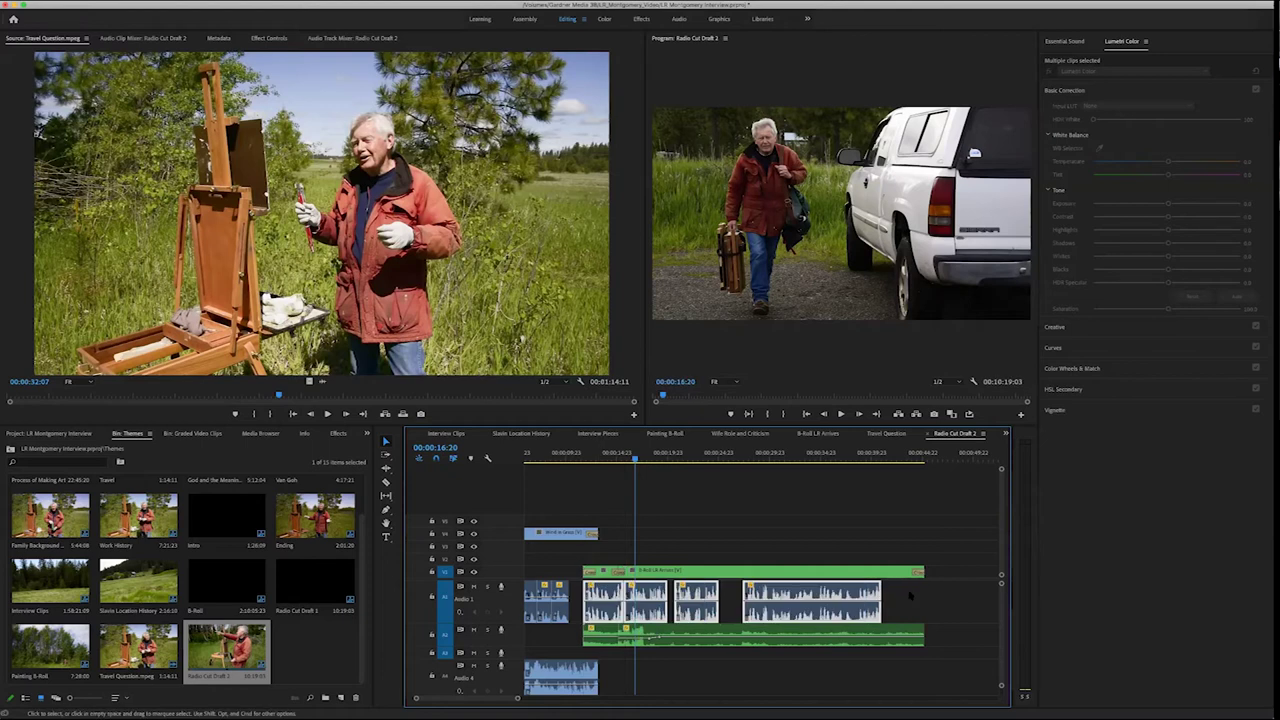
pyautogui.scroll(-5, 923, 597)
pyautogui.moveTo(947, 598); pyautogui.dragTo(814, 591)
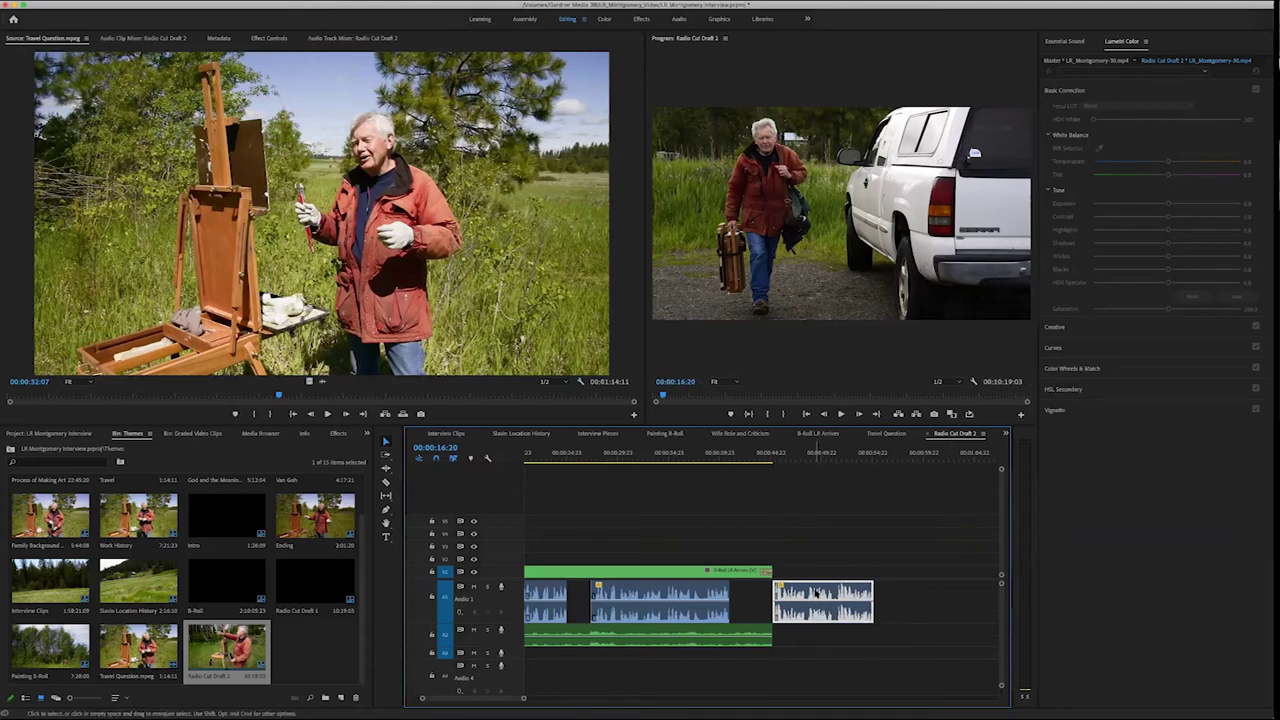
# Shift the second B-Roll LR Arrives piece past the last interview audio clip, extend its start back to the first piece and restore their transition
pyautogui.press('\\')
pyautogui.hscroll(3, 817, 593)
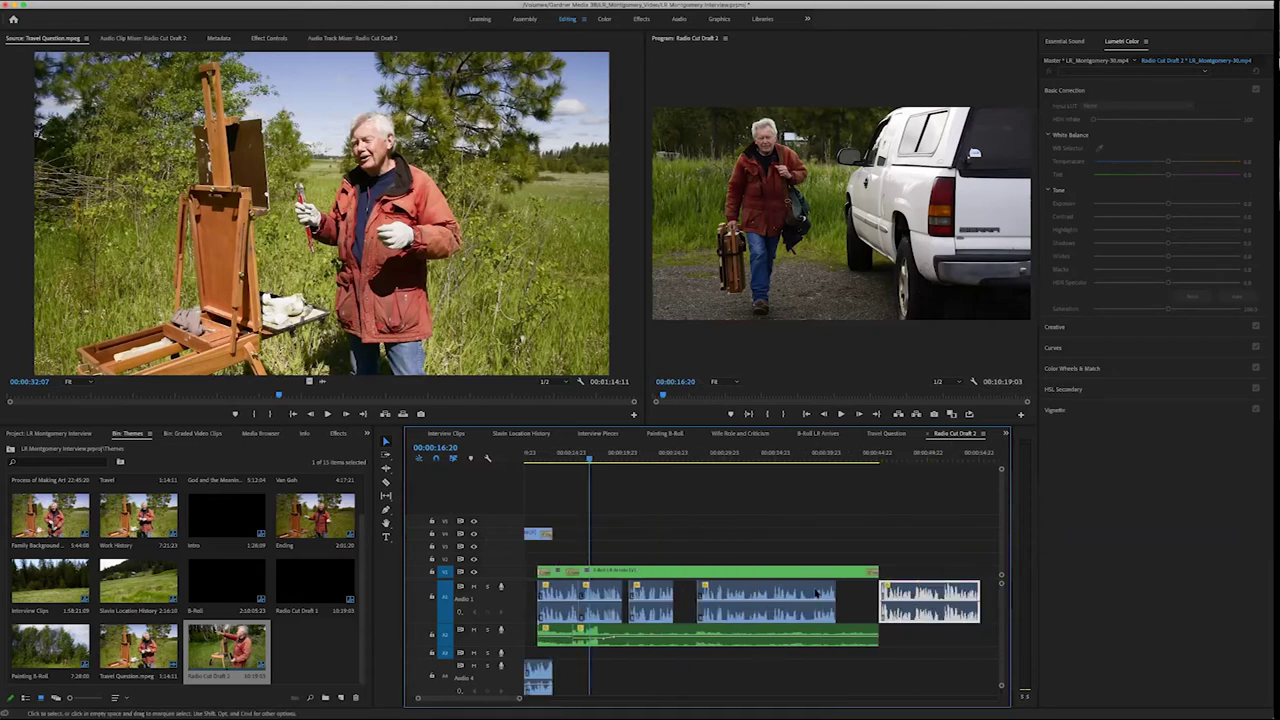
pyautogui.click(683, 575)
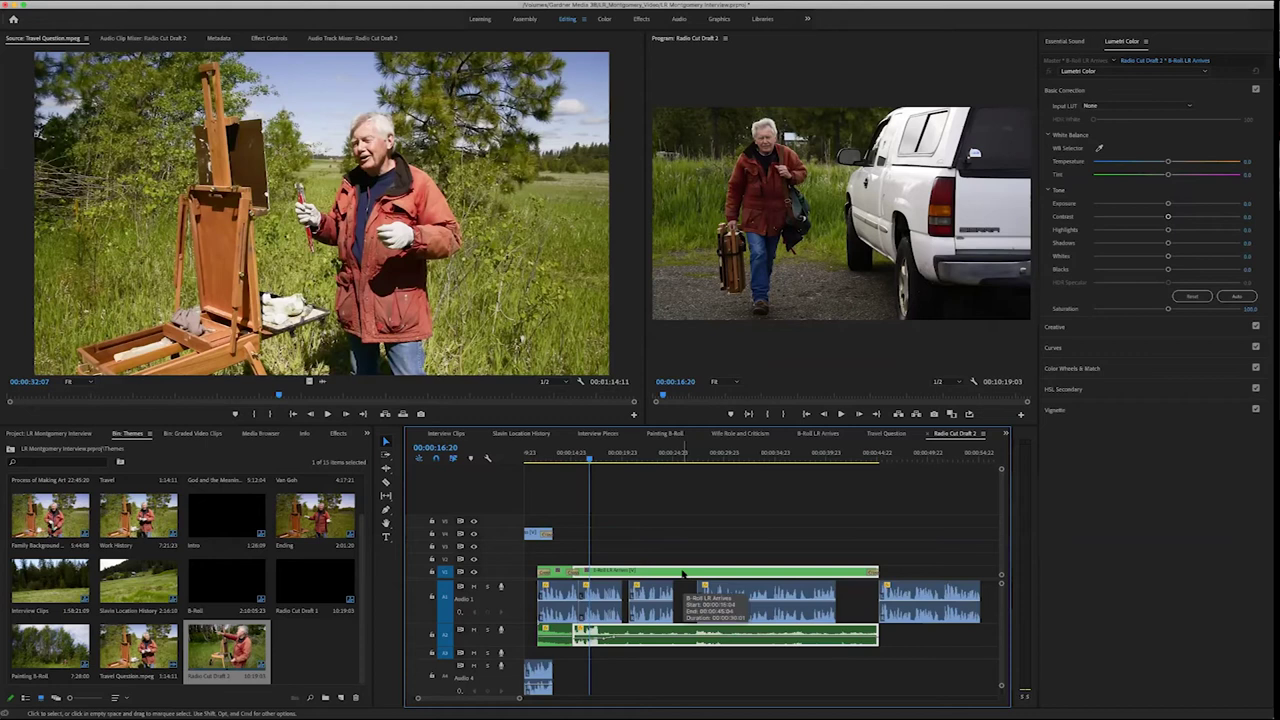
pyautogui.moveTo(683, 574); pyautogui.dragTo(796, 577)
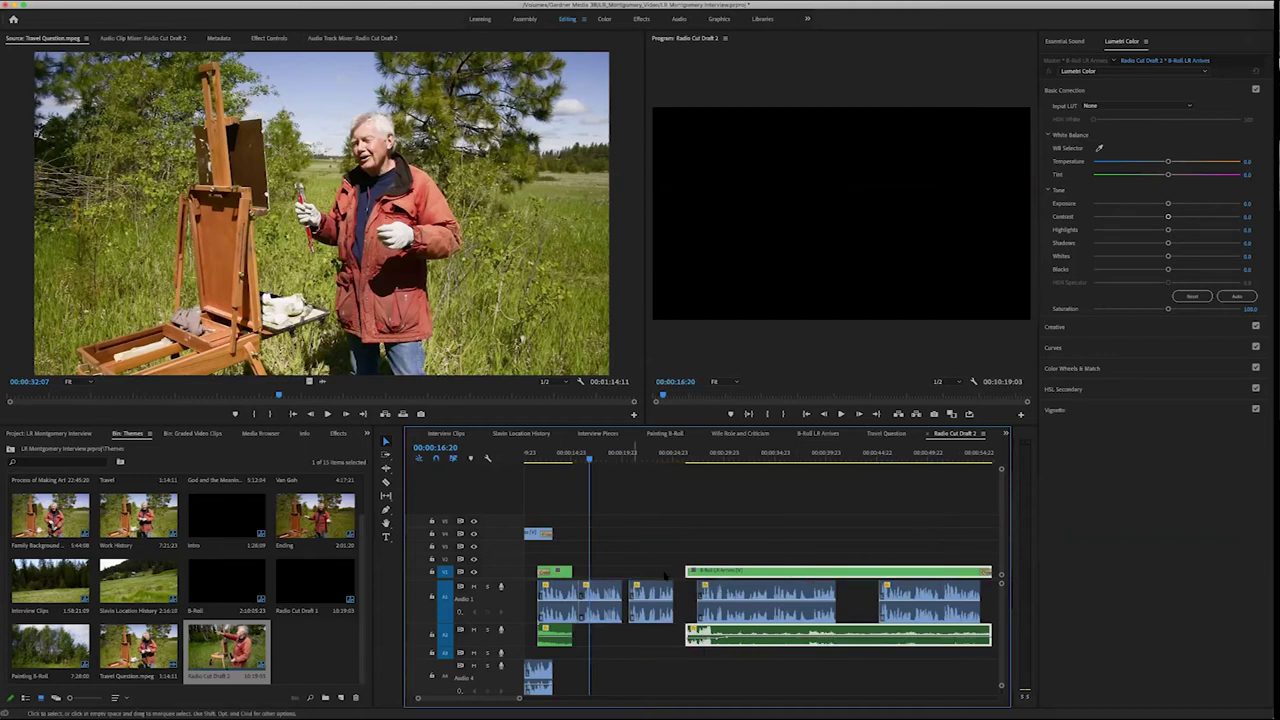
pyautogui.moveTo(688, 573); pyautogui.dragTo(576, 571)
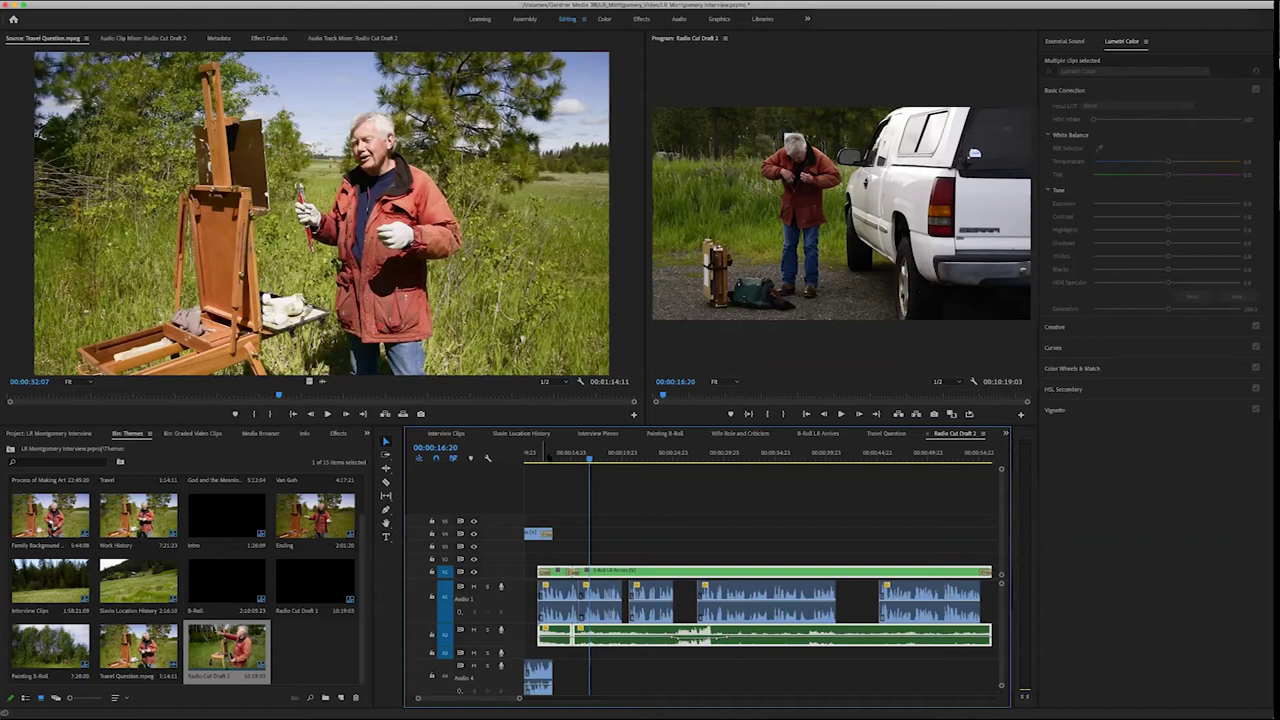
# Play the sequence from the start of the B-Roll LR Arrives clip to check the extended footage against the interview audio
pyautogui.click(545, 456)
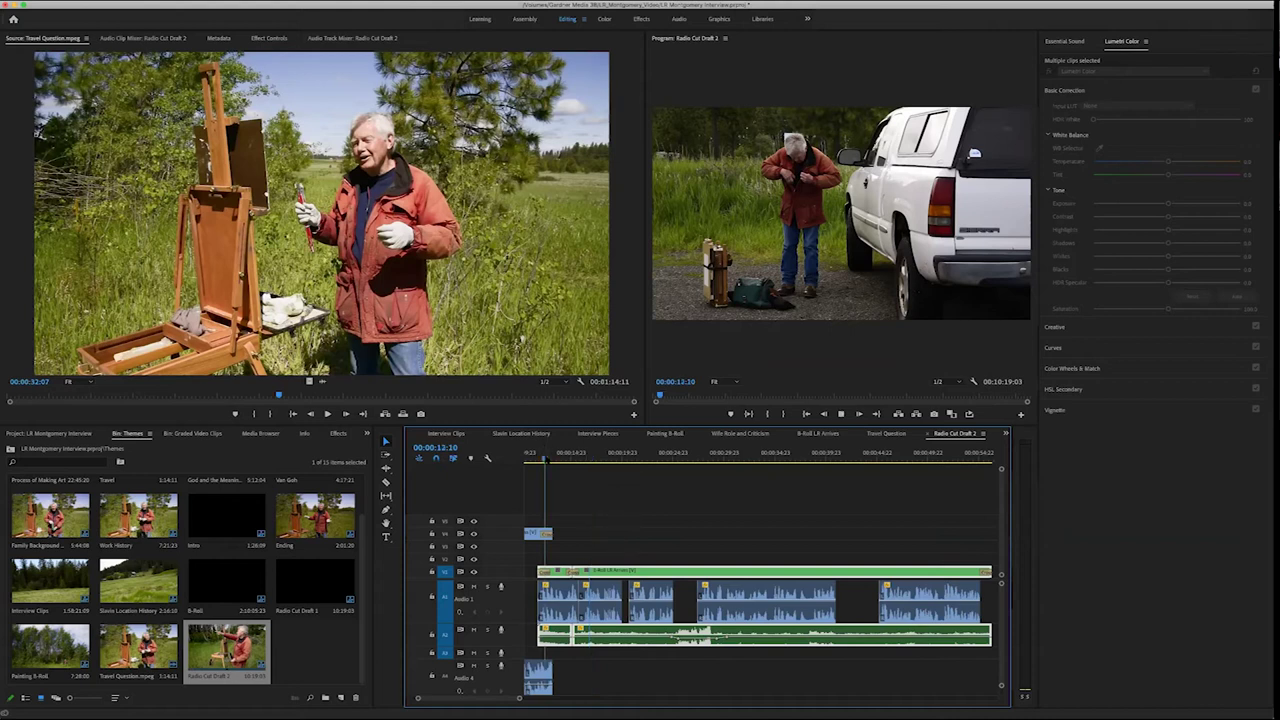
pyautogui.press('space')
pyautogui.press('=')
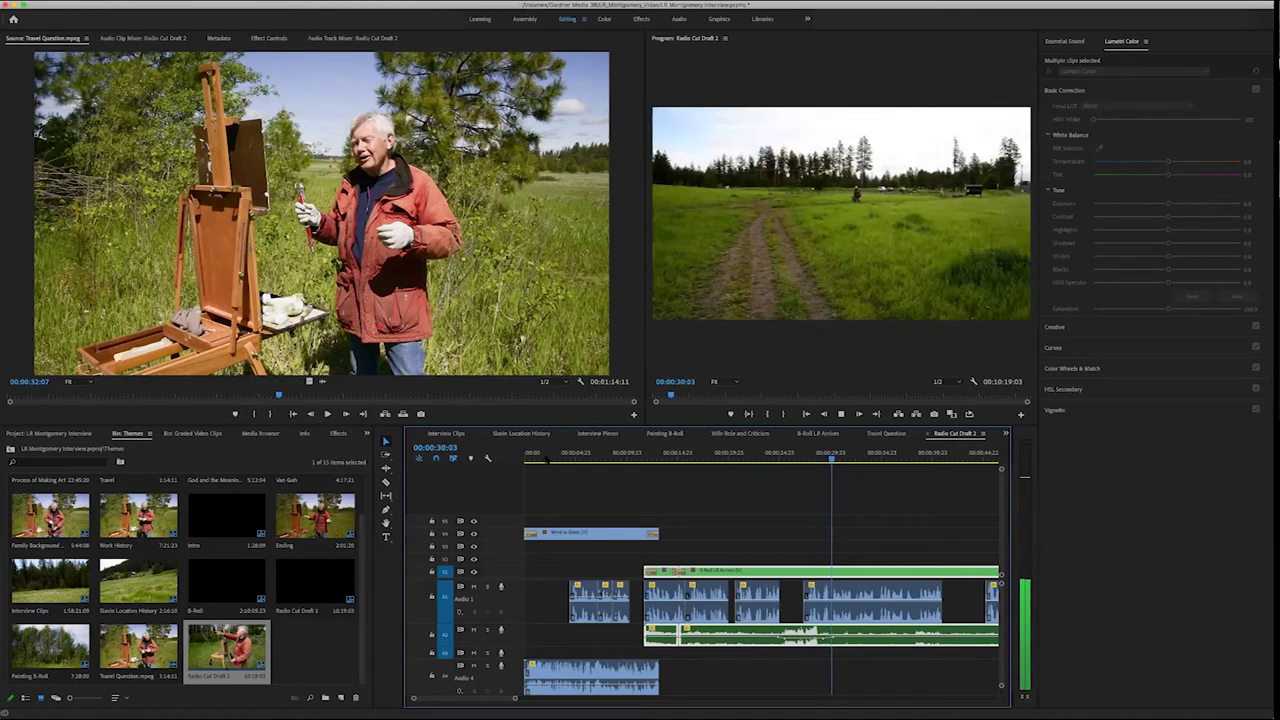
# Ripple delete the empty gap between the end of the B-Roll LR Arrives clip and the following interview clip
pyautogui.scroll(-1, 797, 524)
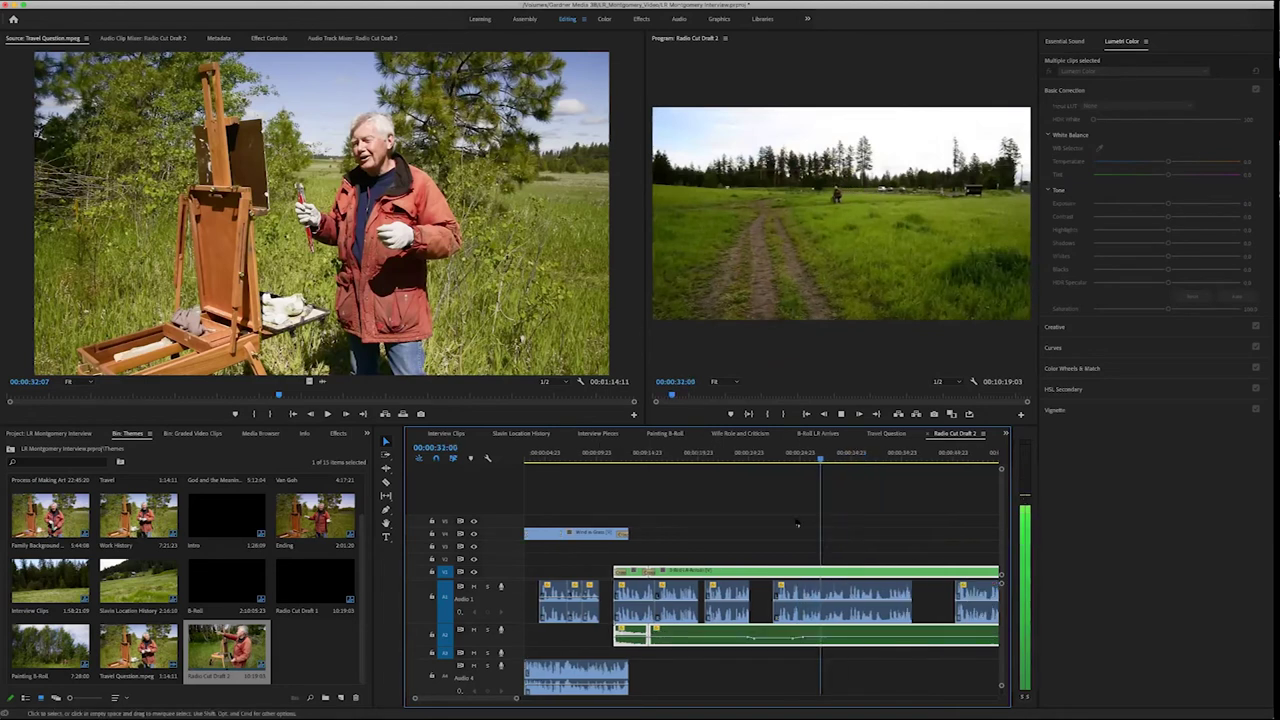
pyautogui.scroll(-6, 797, 524)
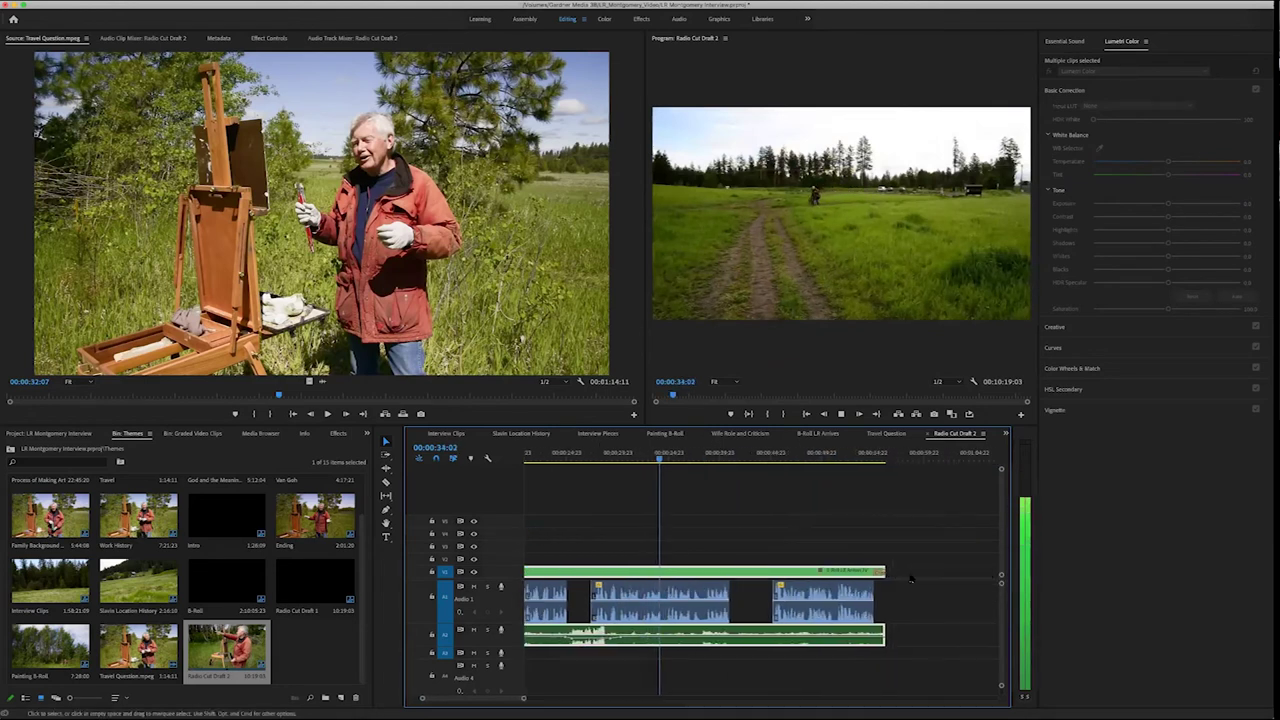
pyautogui.click(910, 576)
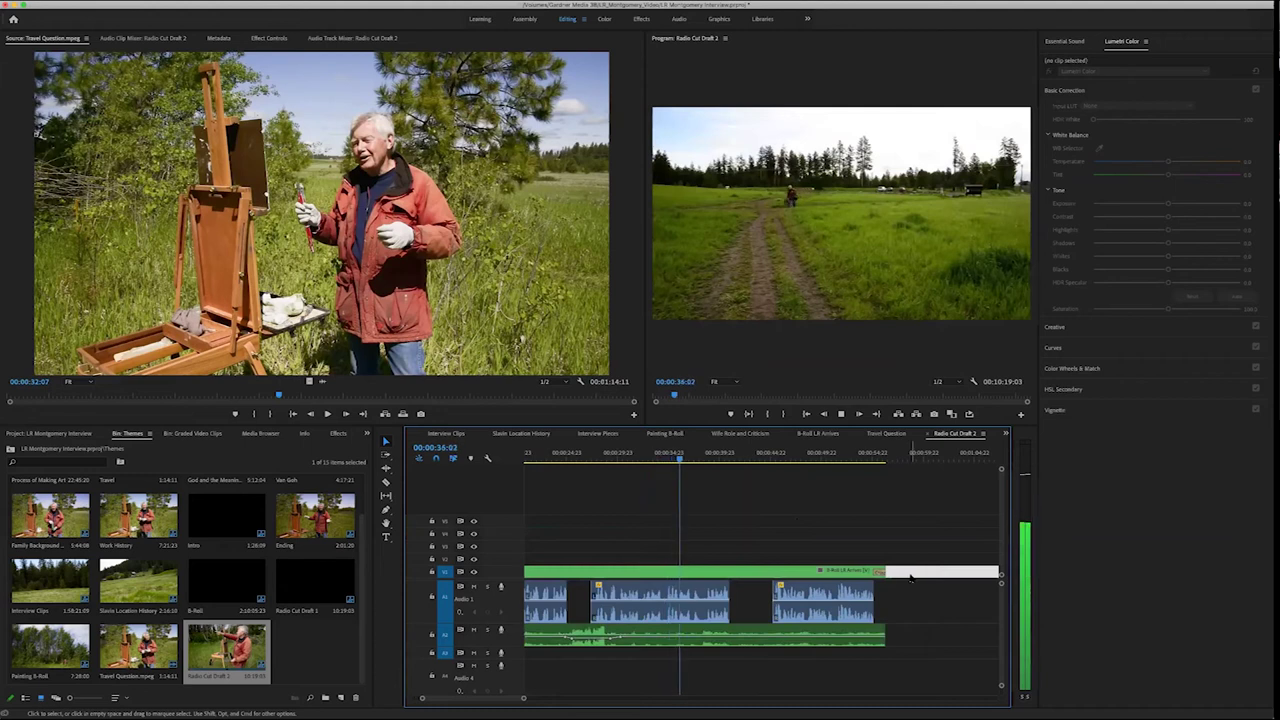
pyautogui.moveTo(910, 576); pyautogui.dragTo(910, 576)
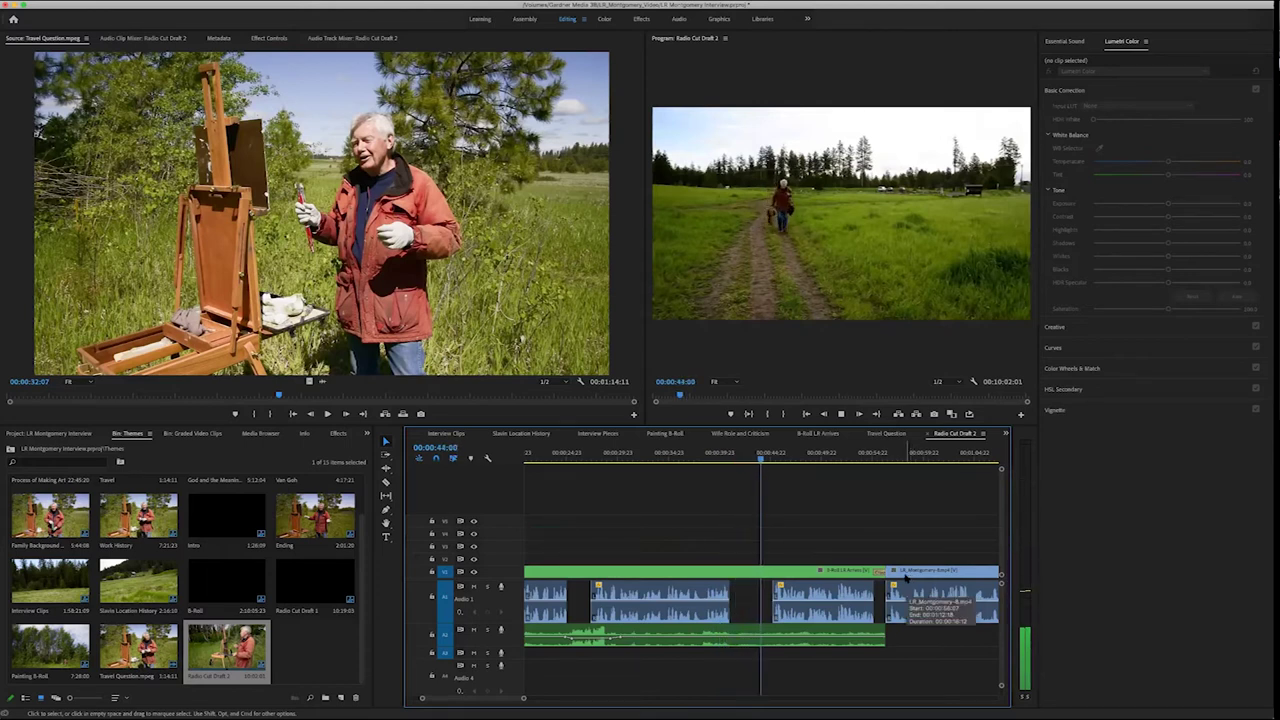
# Play the sequence from 00:00:44:12 through the end of the B-Roll LR Arrives clip into the following interview clip
pyautogui.click(860, 573)
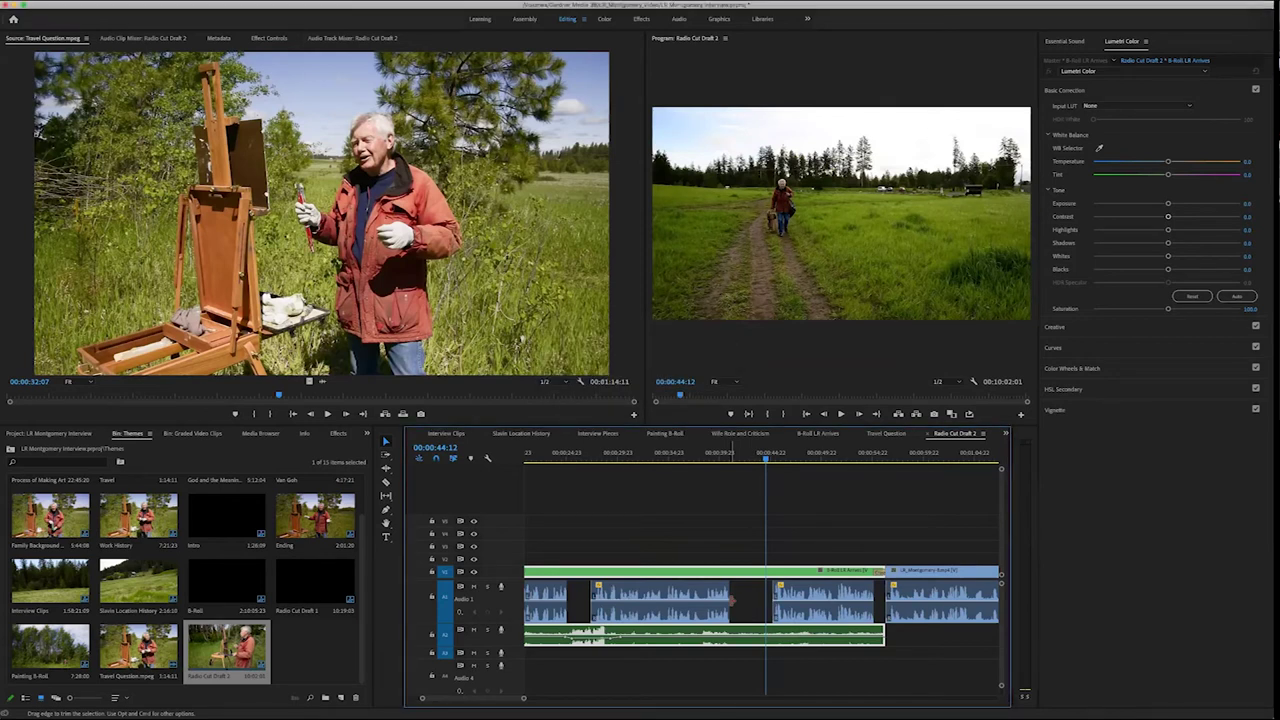
pyautogui.press('space')
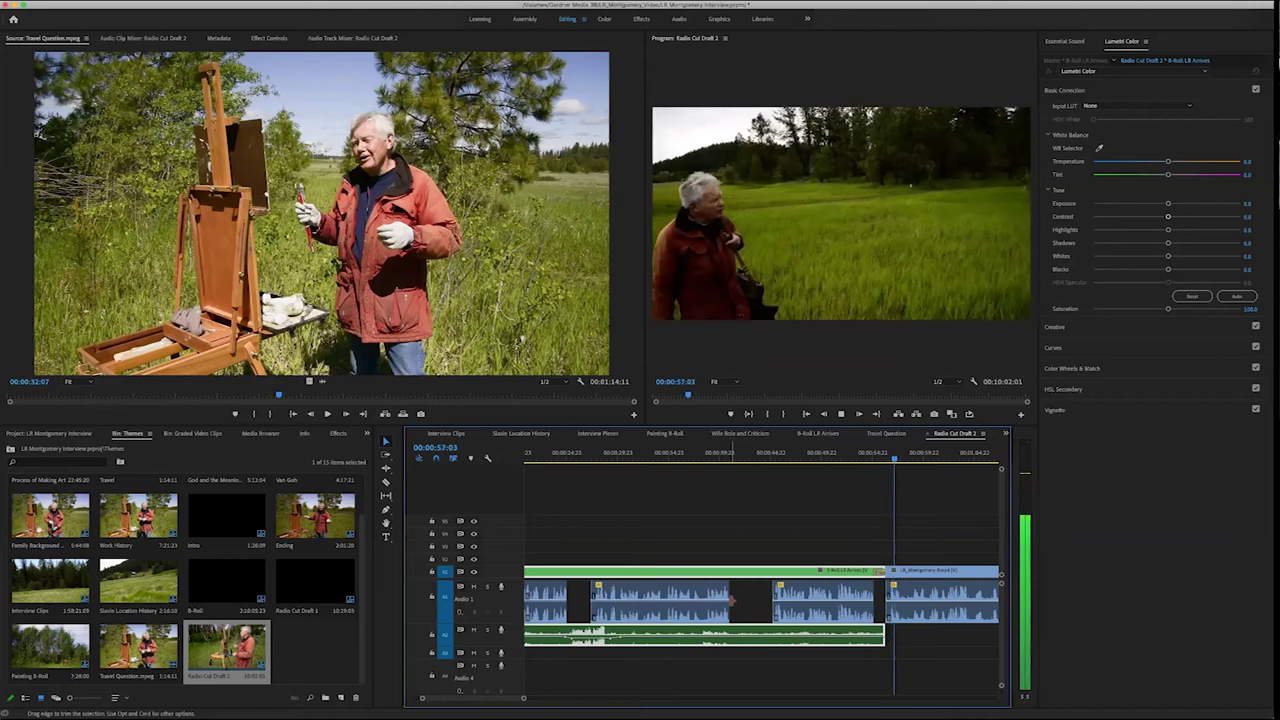
pyautogui.press('space')
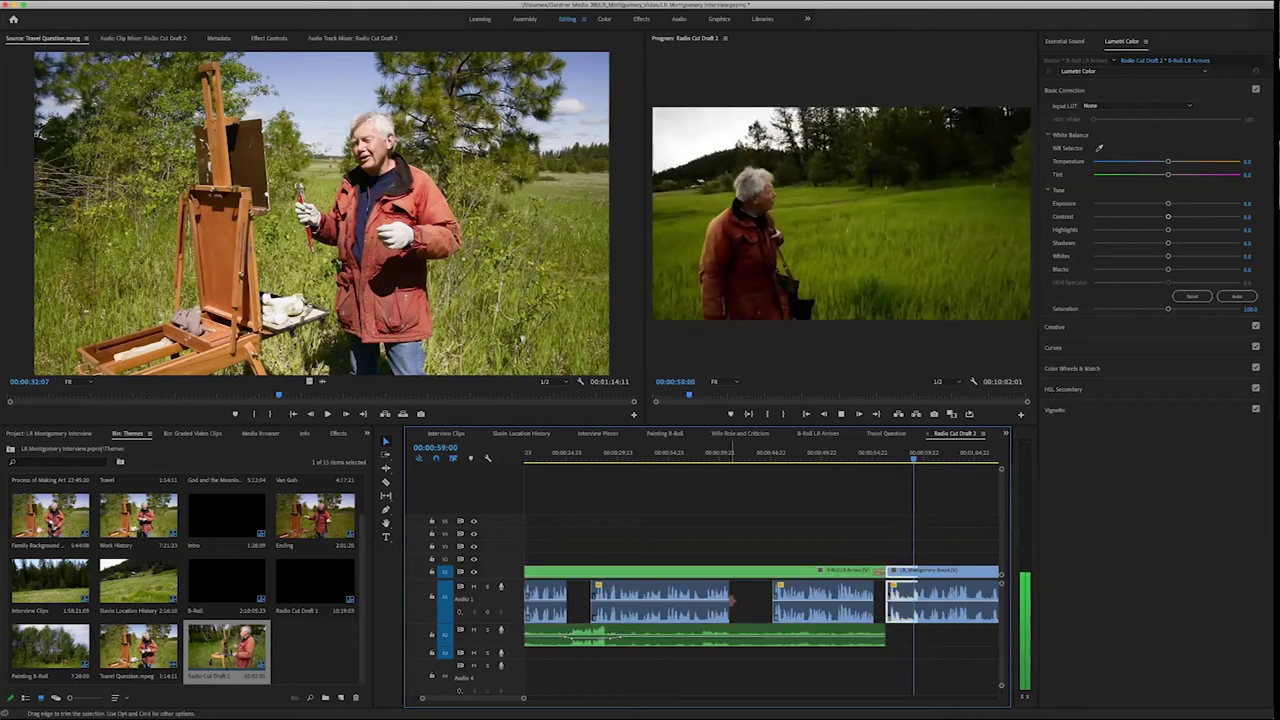
# Replace the transition at the end of the B-Roll LR Arrives clip with one spanning the cut into the following interview clip
pyautogui.press('a')
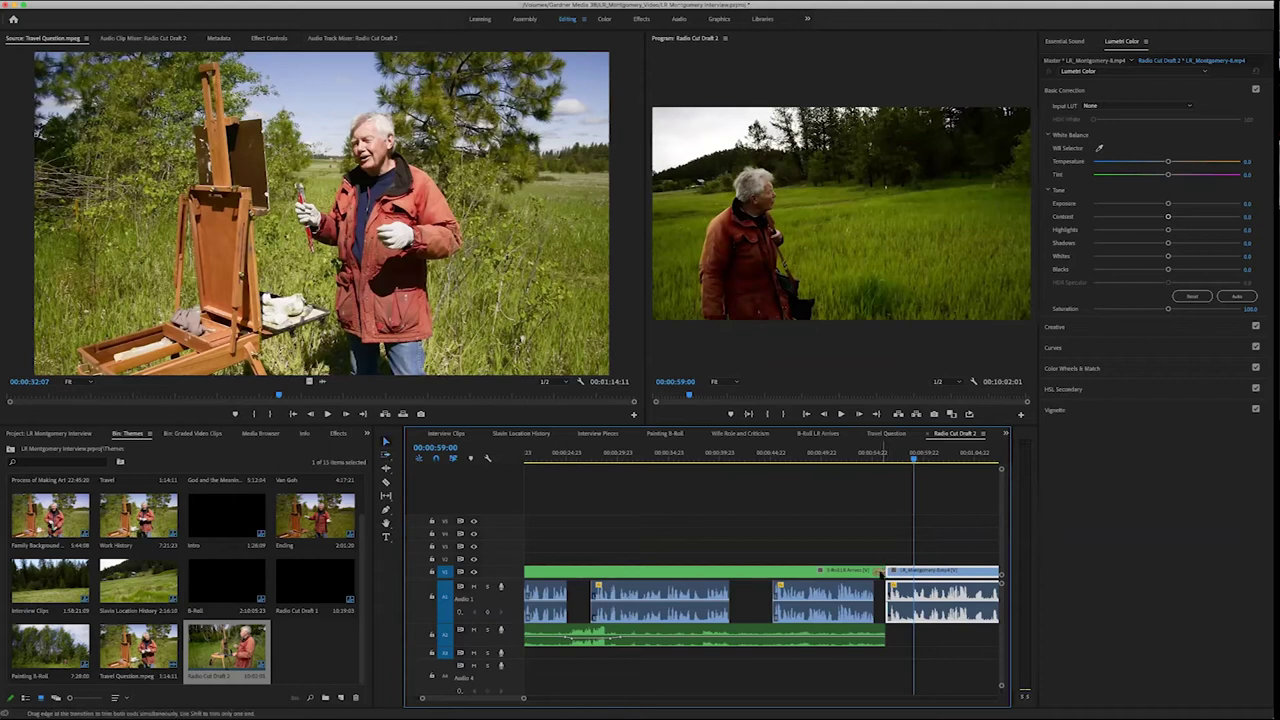
pyautogui.click(880, 572)
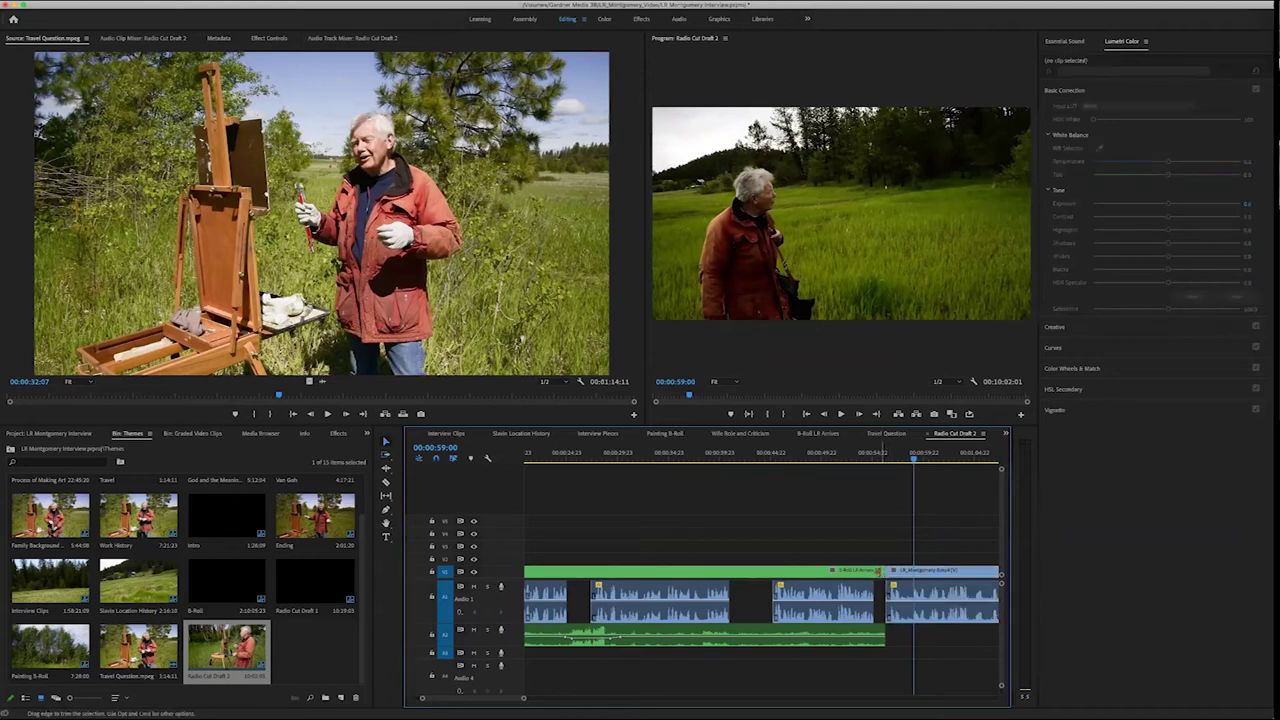
pyautogui.click(886, 568)
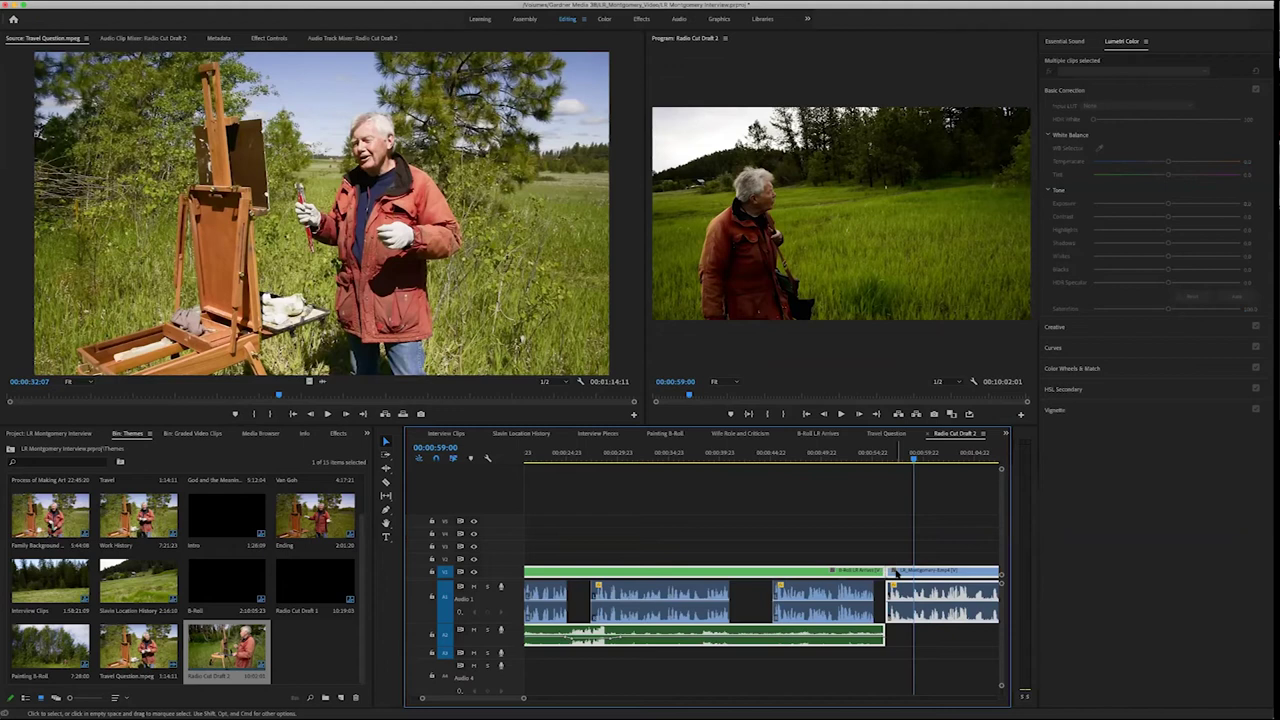
# Play from the B-Roll LR Arrives transition through the interview clips, returning to the edit at 00:01:31:00 and continuing to 00:02:19:23
pyautogui.click(873, 453)
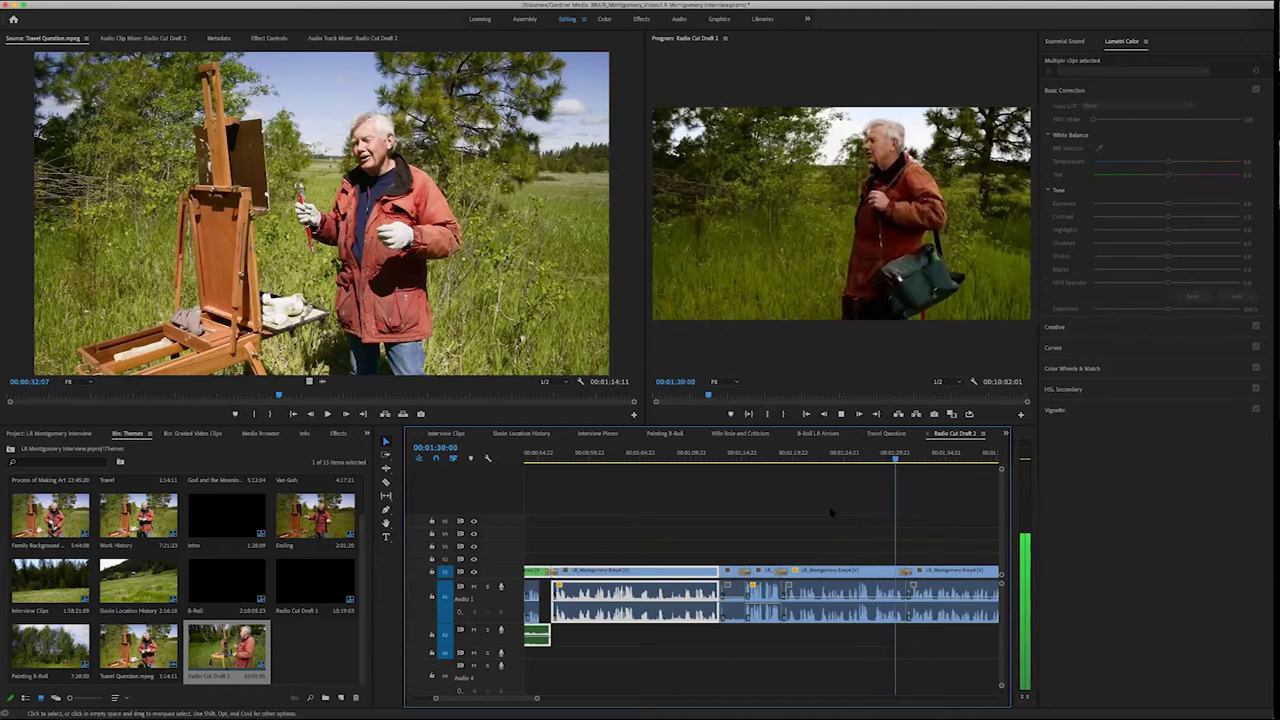
pyautogui.click(830, 512)
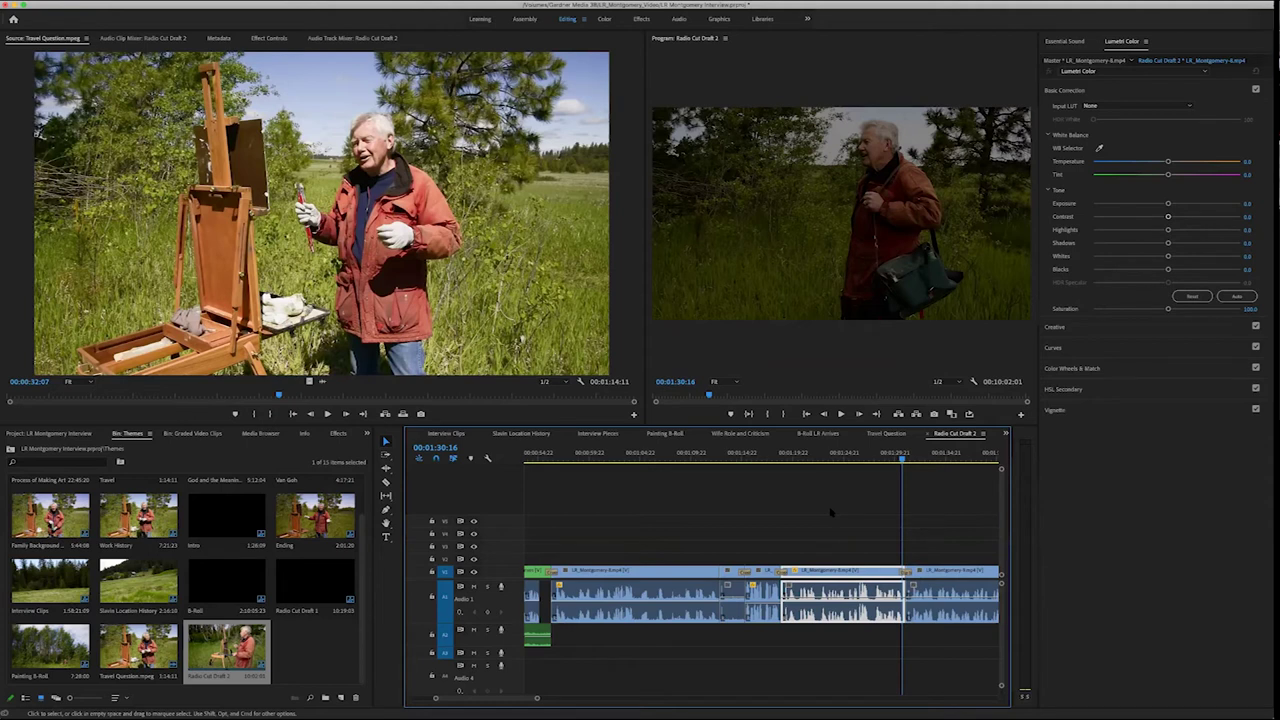
pyautogui.hotkey('ctrl', 'z')
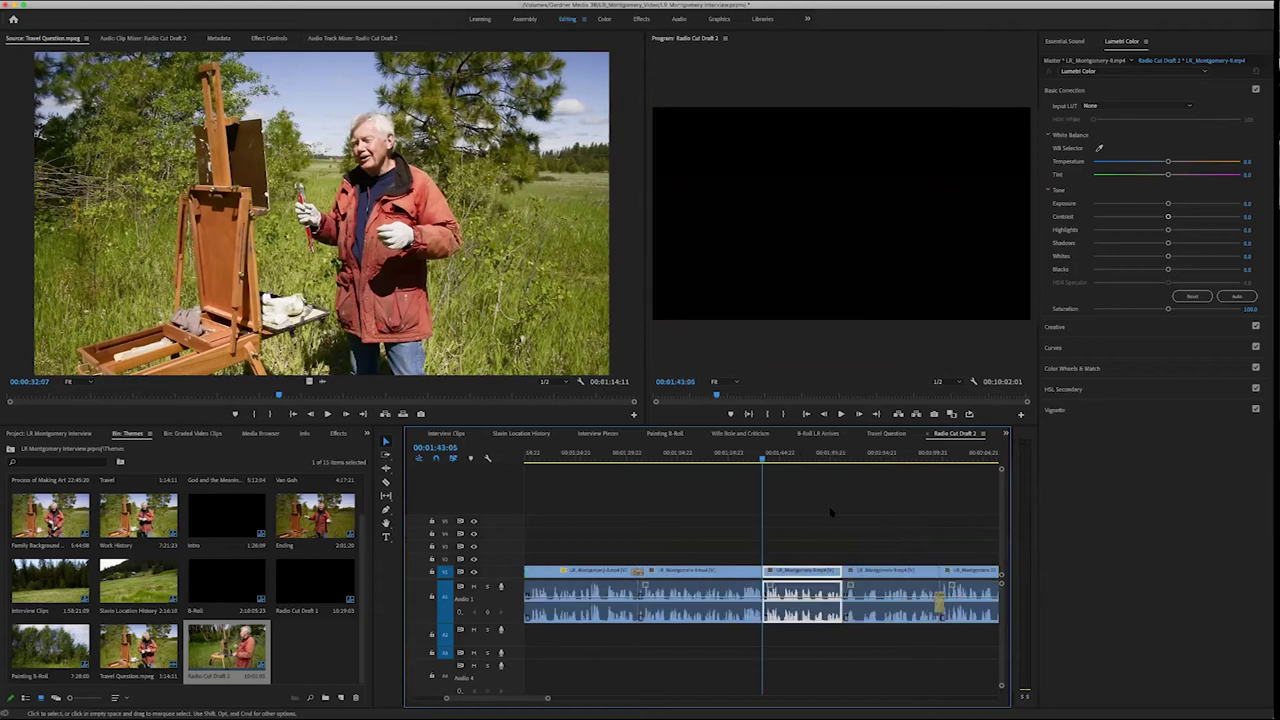
pyautogui.hotkey('ctrl', 'z')
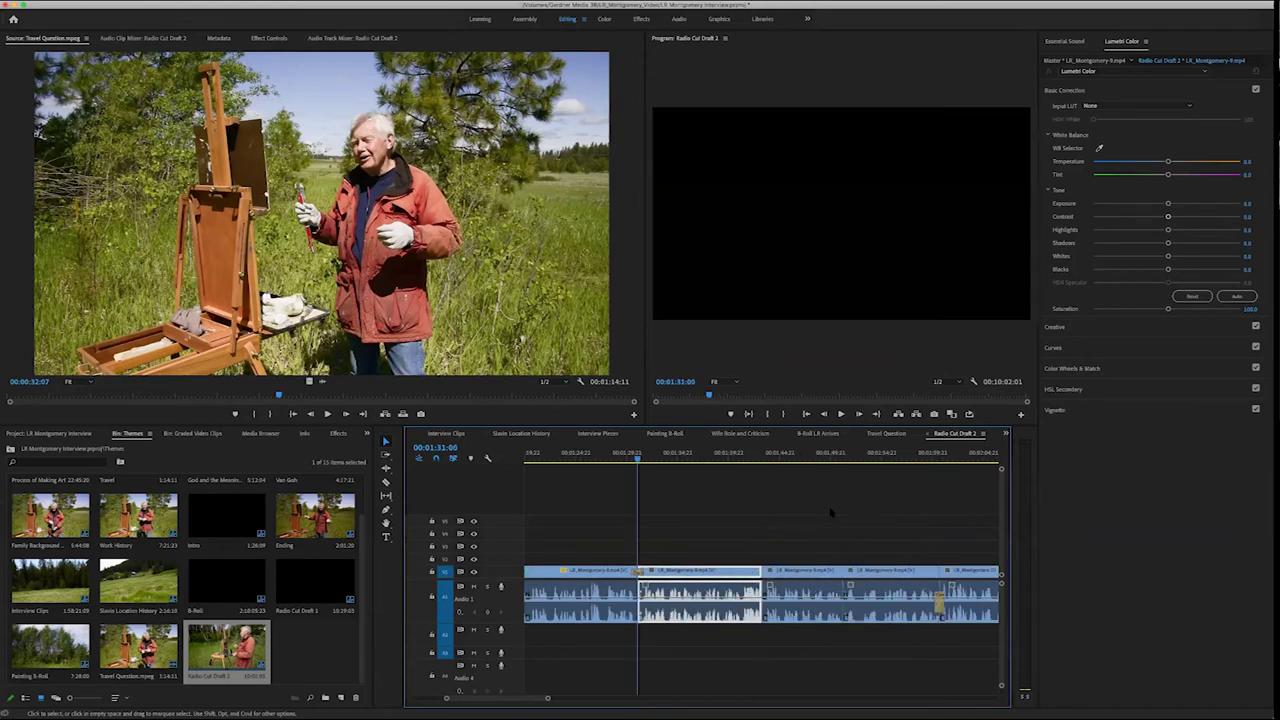
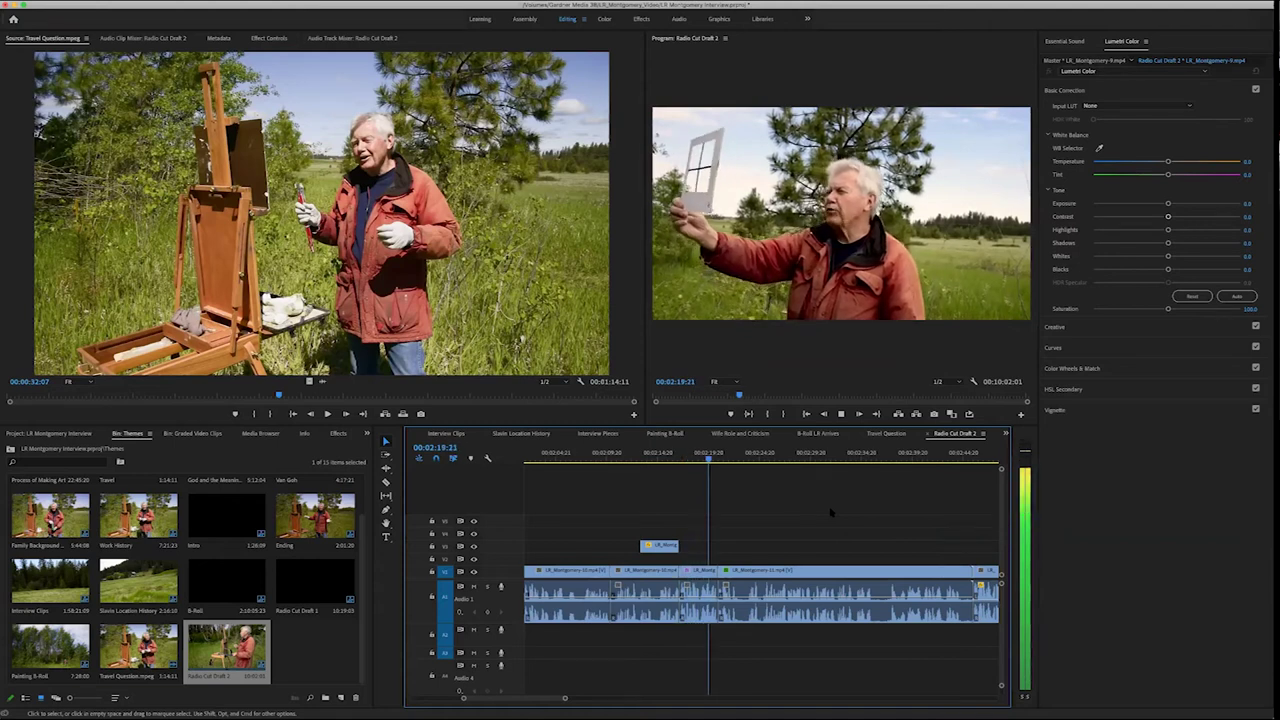
pyautogui.press('space')
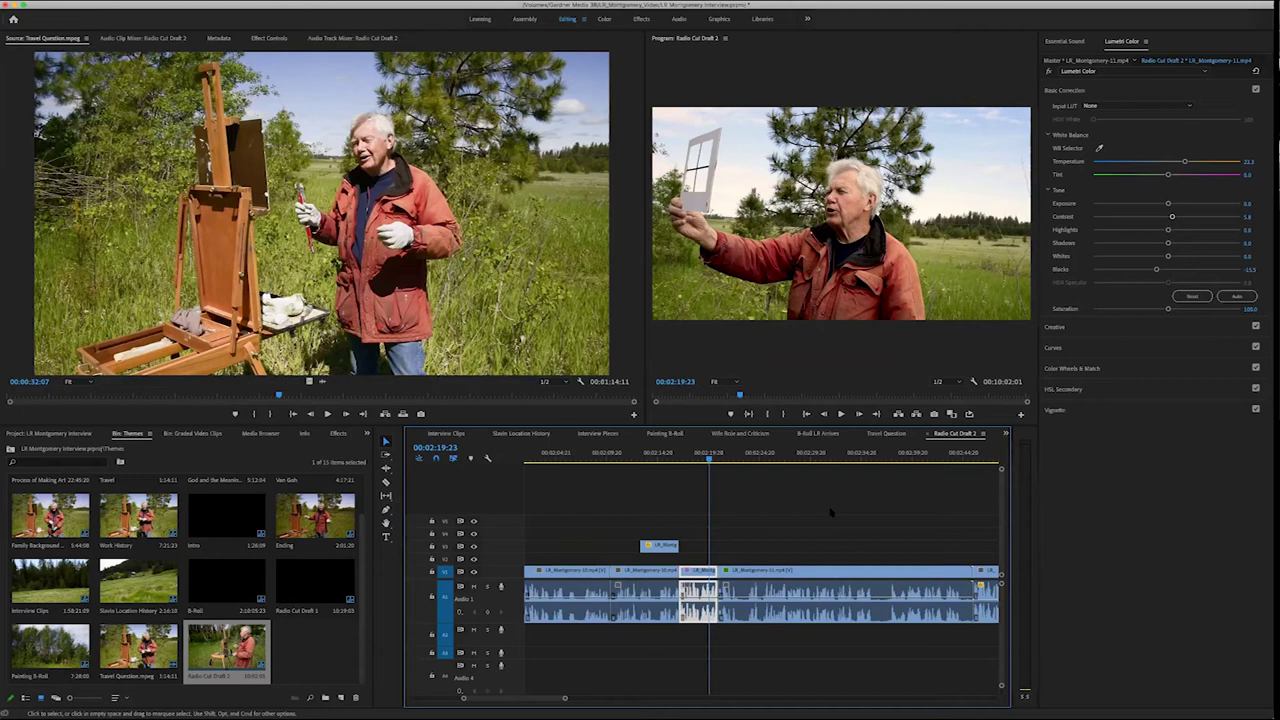
# Jump ahead to the easel setup footage at 00:03:53:03 and review it through to 00:04:24:17
pyautogui.press('Down')
pyautogui.press('Down')
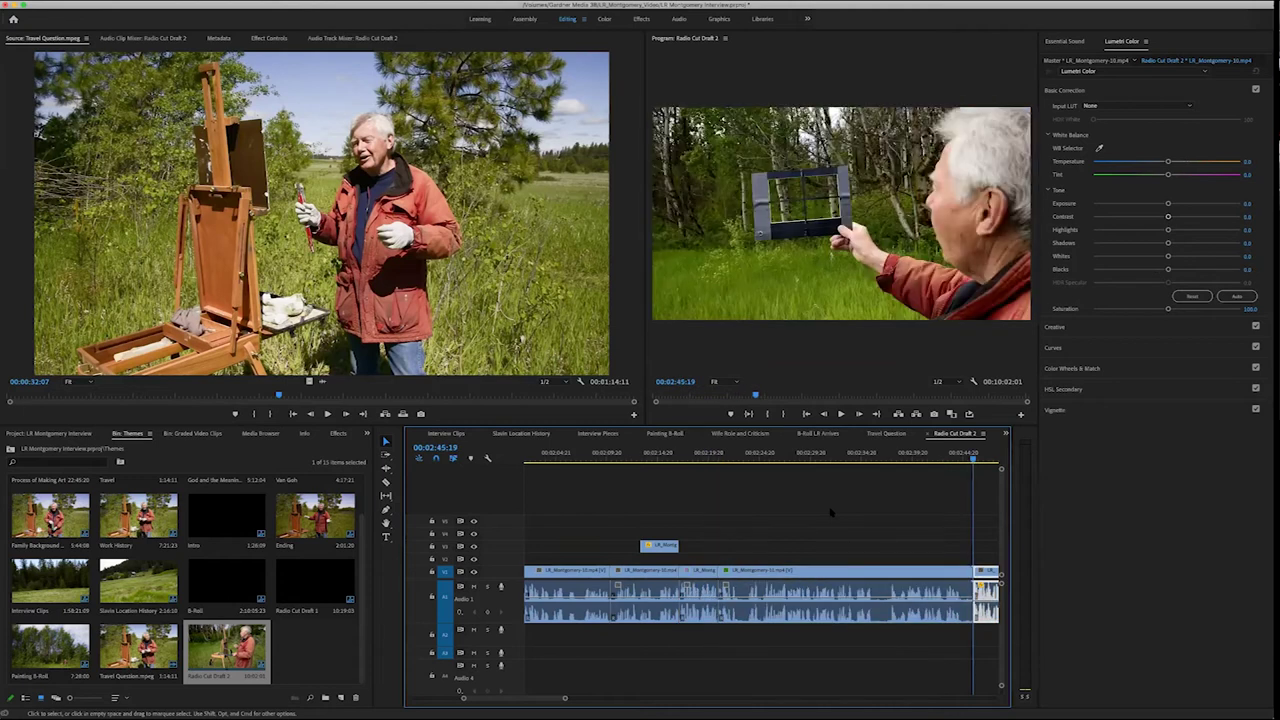
pyautogui.press('Down')
pyautogui.press('Down')
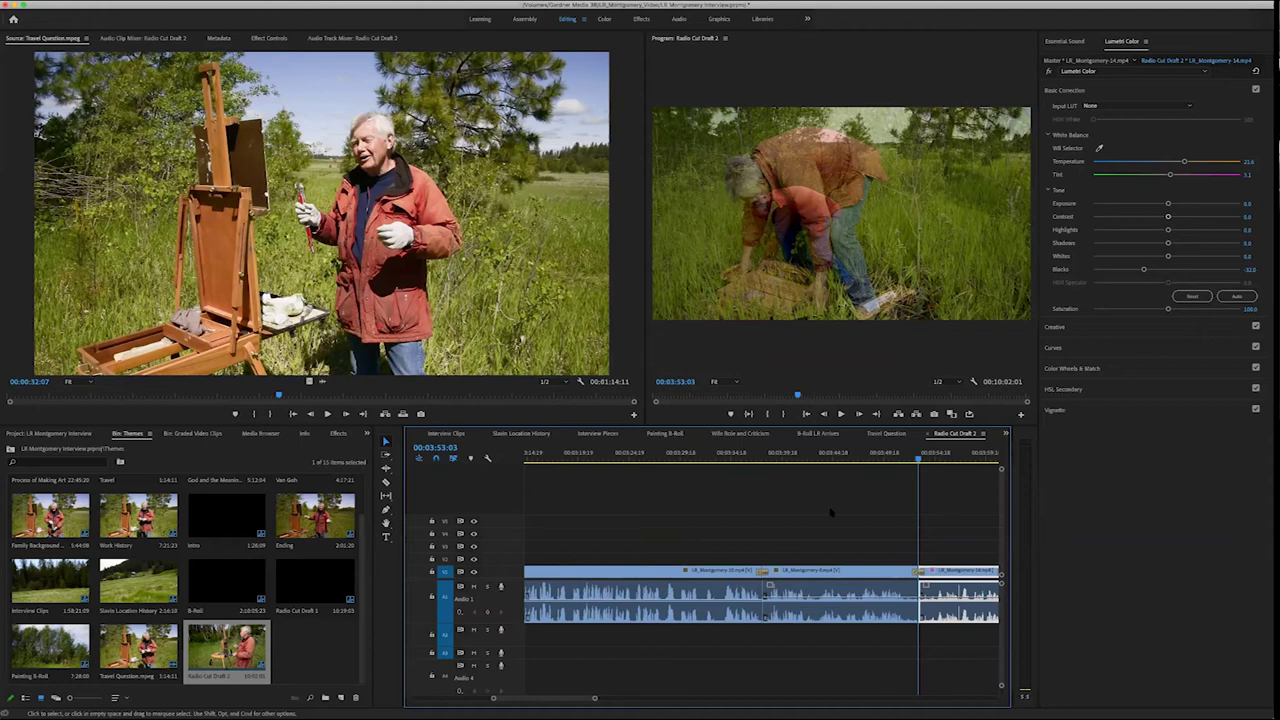
pyautogui.press('space')
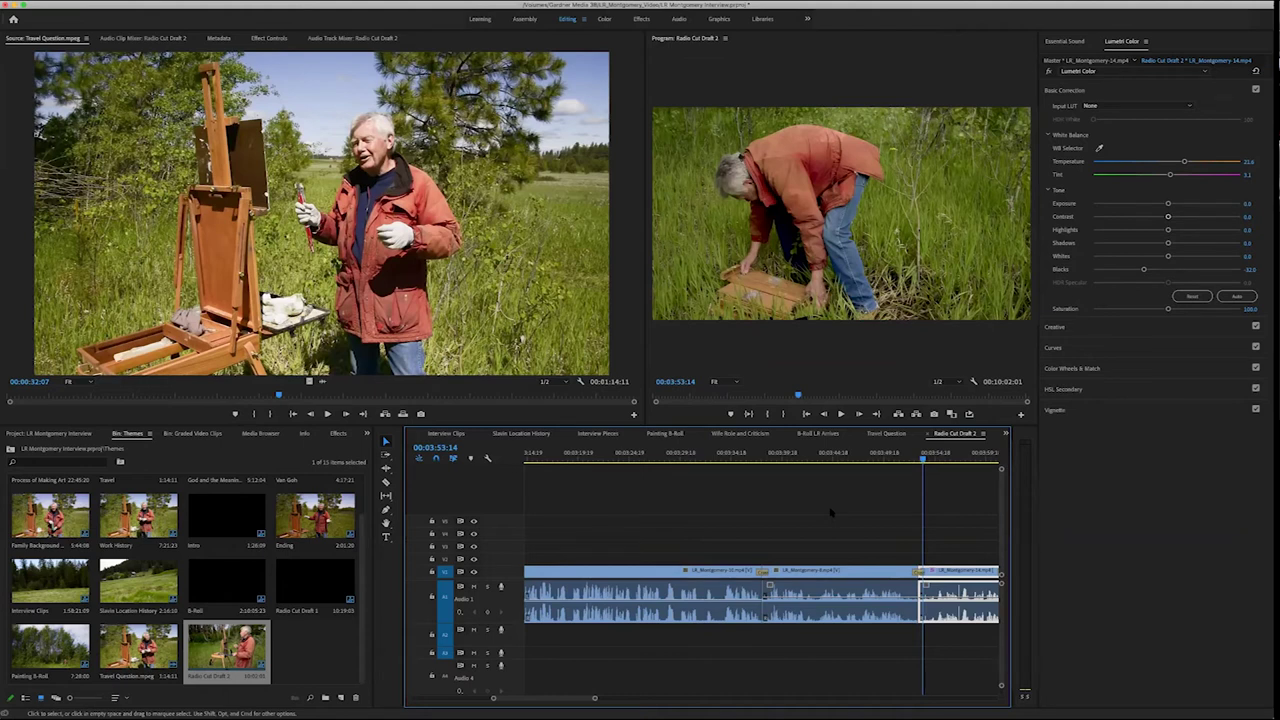
pyautogui.press('space')
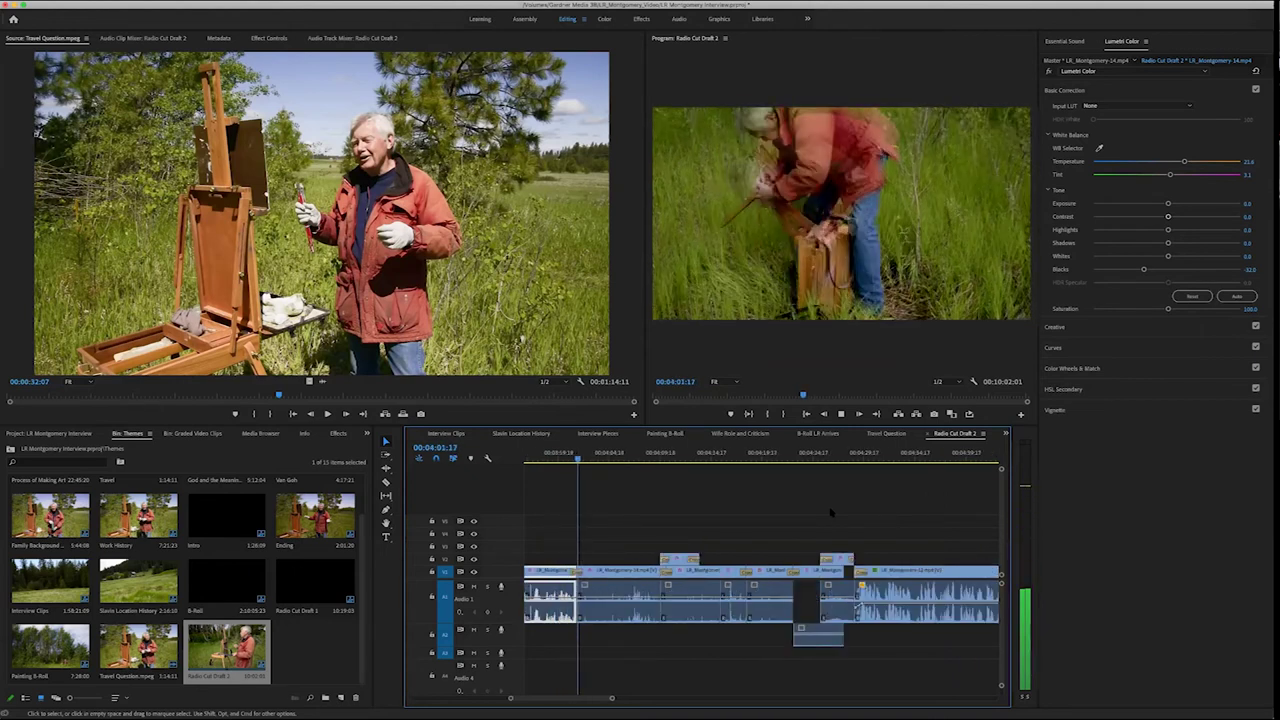
pyautogui.press('space')
pyautogui.press('d')
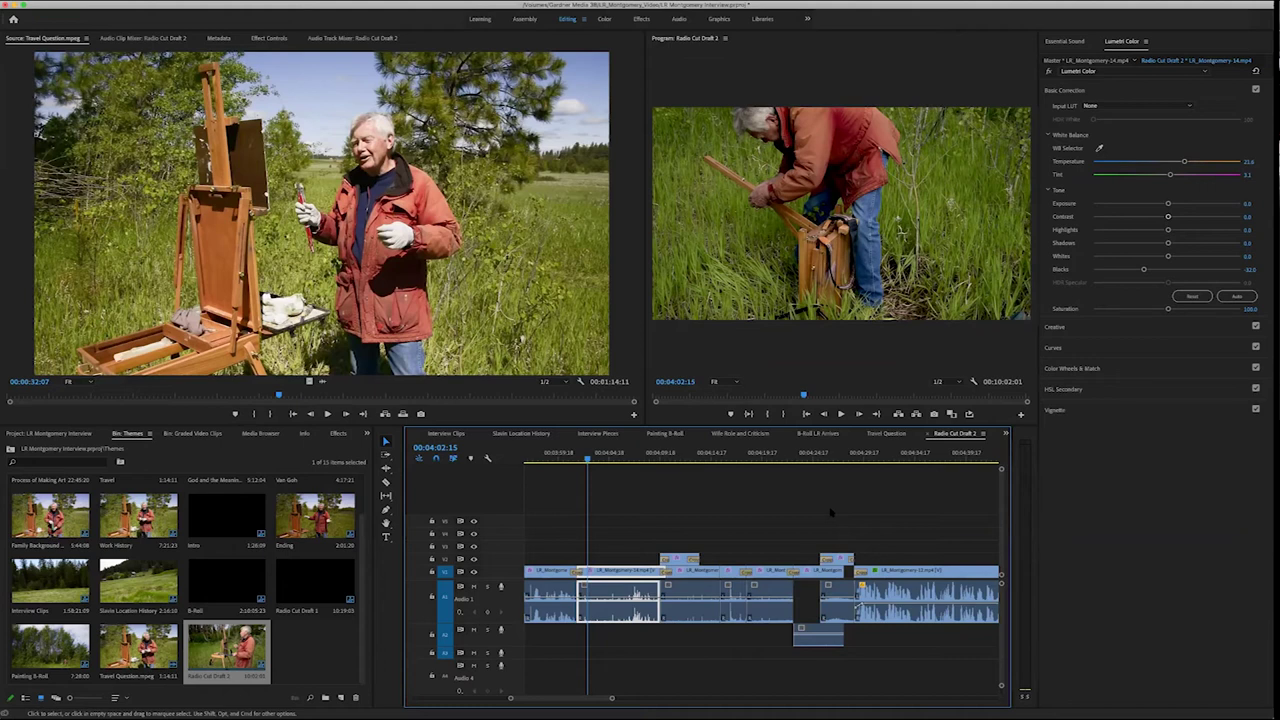
pyautogui.press('space')
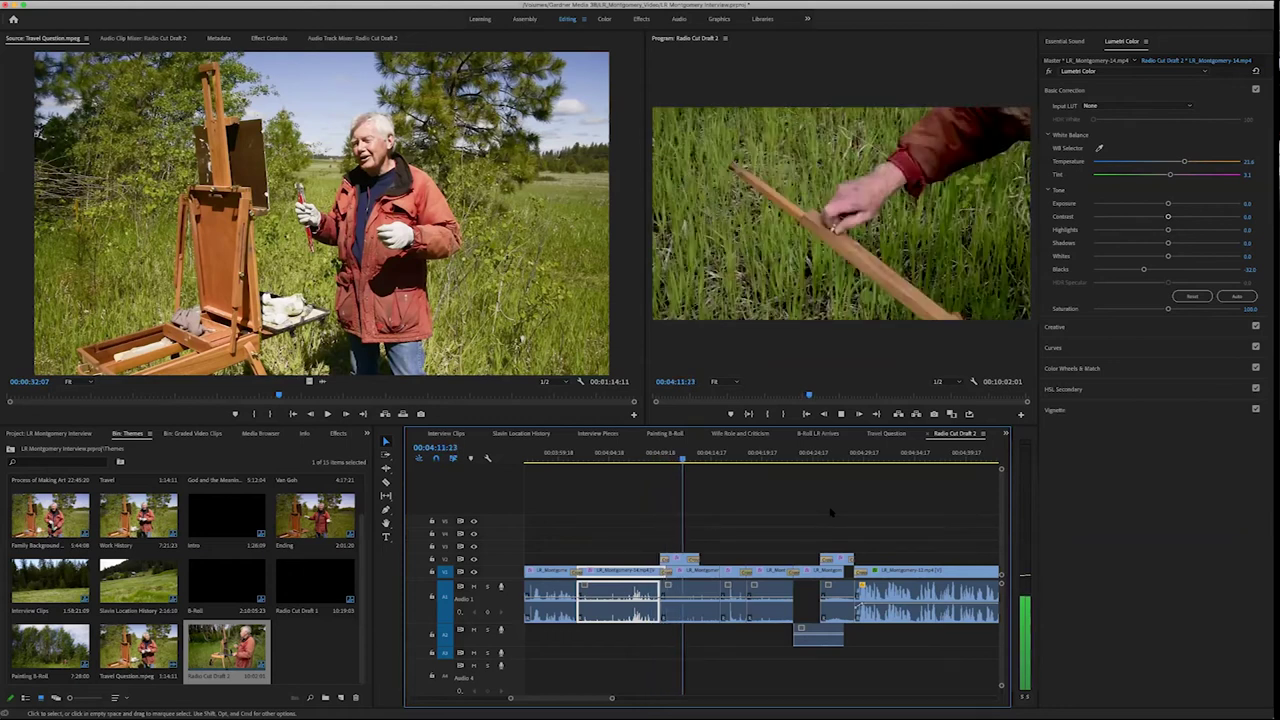
pyautogui.press('space')
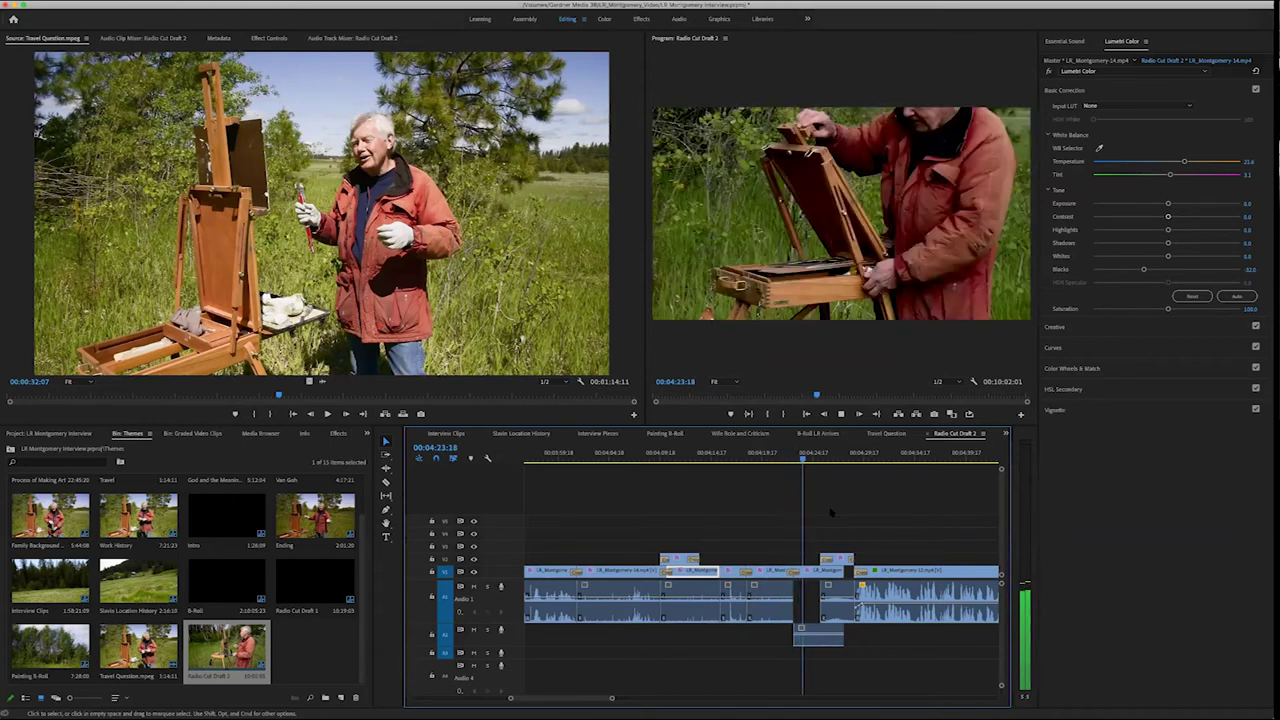
pyautogui.press('space')
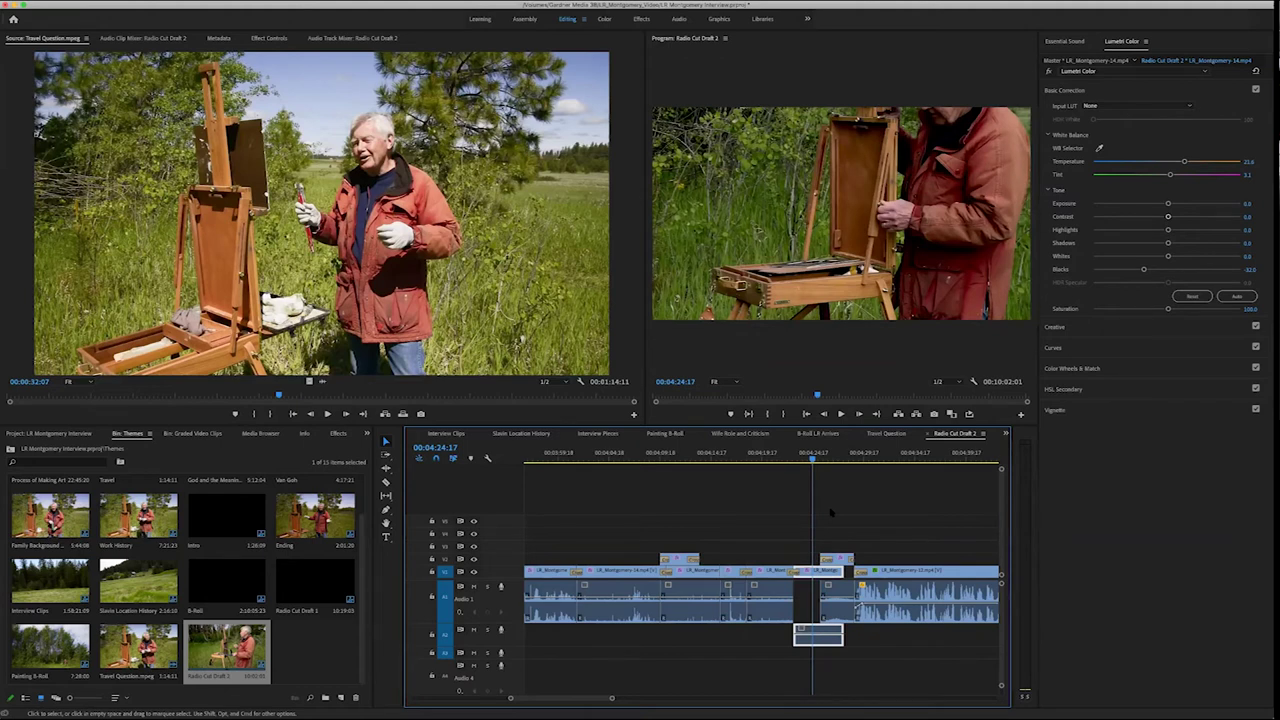
# Return to the interview edit at 00:03:37:20 and play it into the first easel setup clip
pyautogui.scroll(3, 790, 523)
pyautogui.scroll(6, 788, 525)
pyautogui.scroll(4, 788, 525)
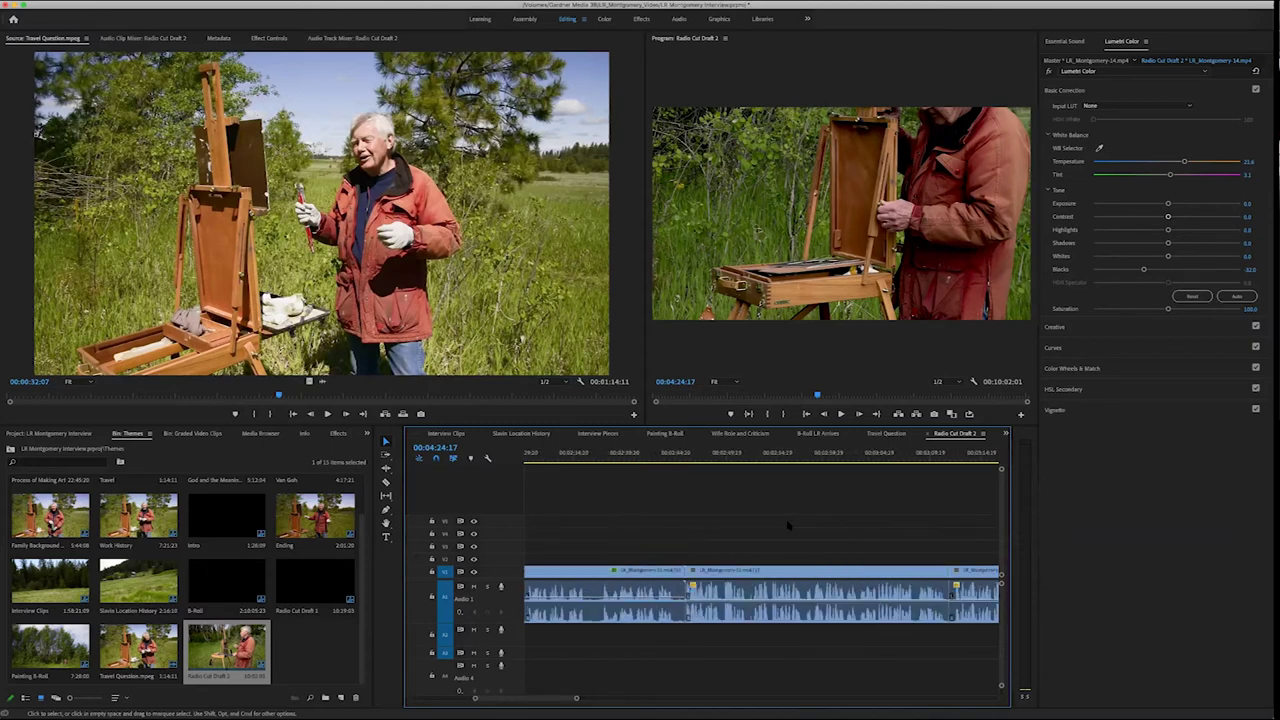
pyautogui.scroll(3, 788, 525)
pyautogui.press('Up')
pyautogui.press('Up')
pyautogui.press('Up')
pyautogui.press('Up')
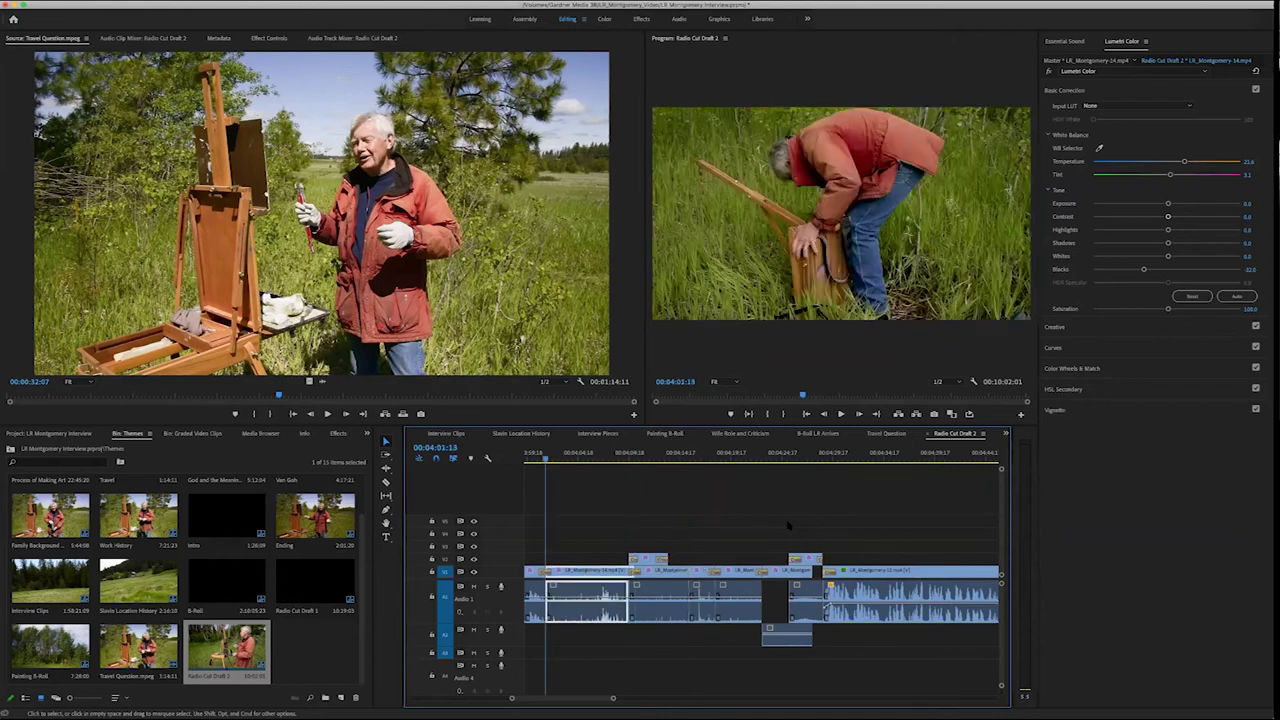
pyautogui.press('Up')
pyautogui.press('Up')
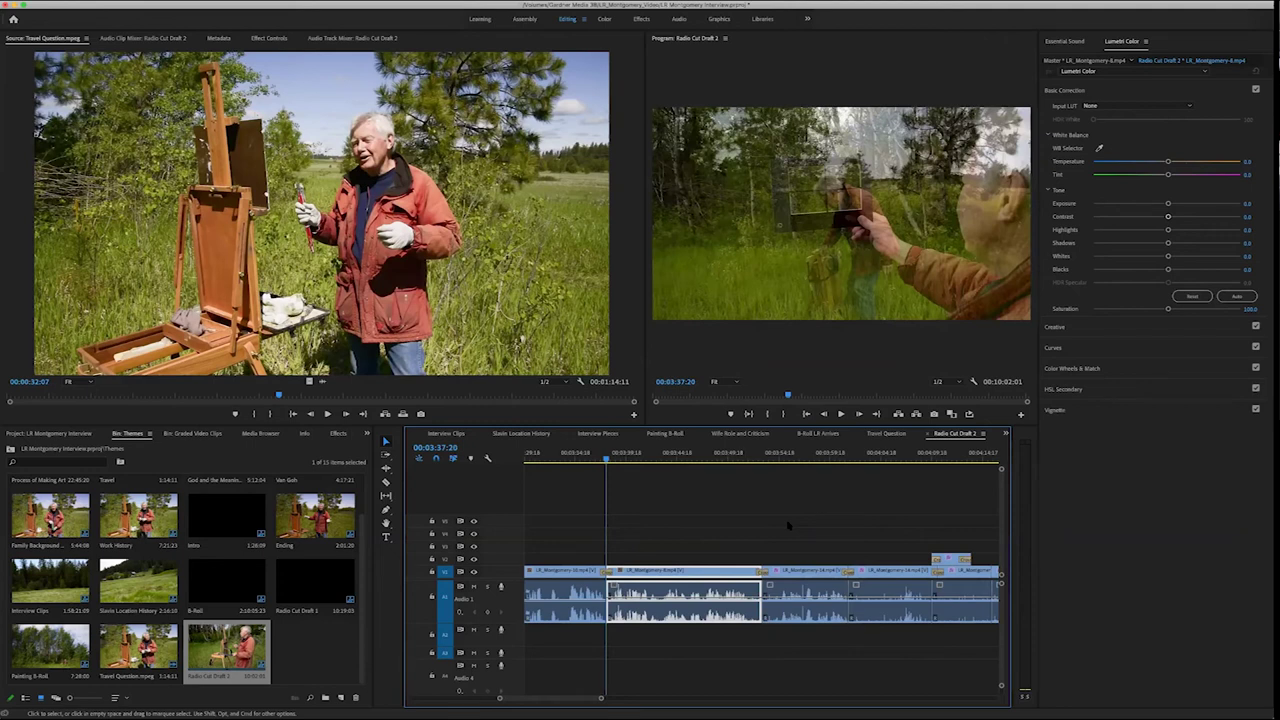
pyautogui.press('space')
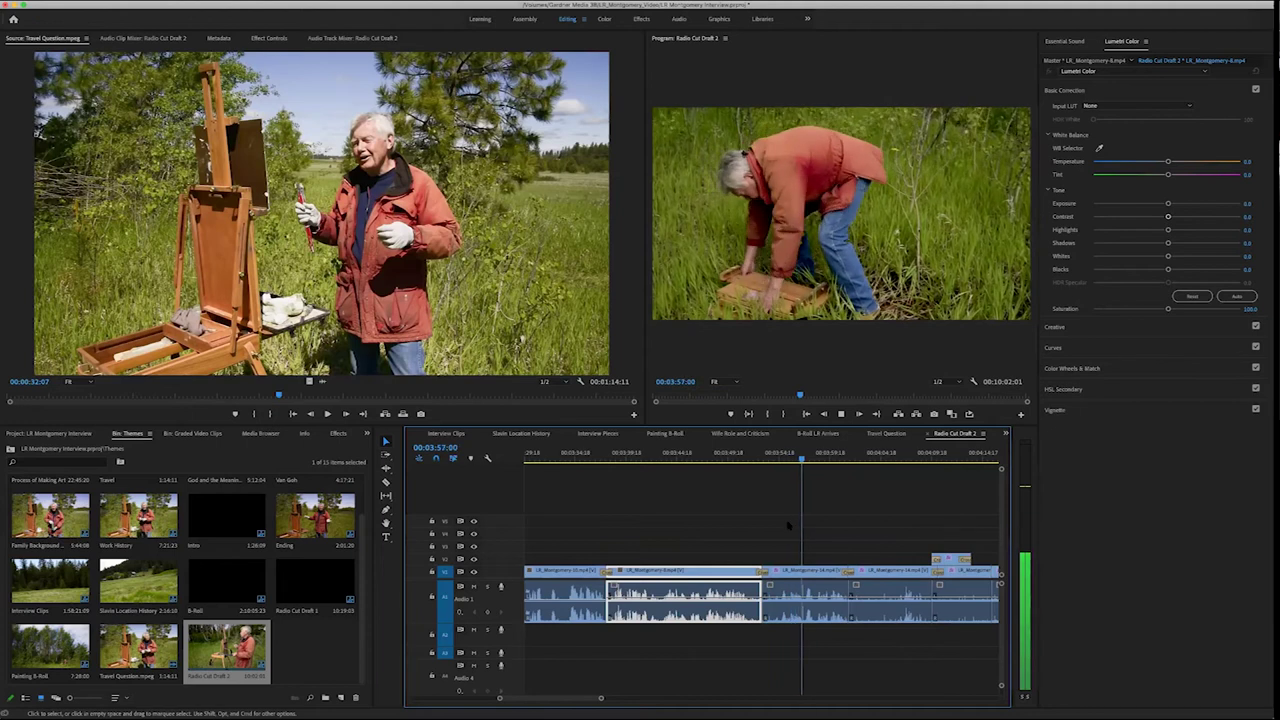
# Delete the easel leg setup clips and the short clip at 00:04:15:15, including the overlay above them, leaving the footage from 00:04:18:04 onward
pyautogui.click(795, 526)
pyautogui.moveTo(883, 541); pyautogui.dragTo(967, 611)
pyautogui.press('Delete')
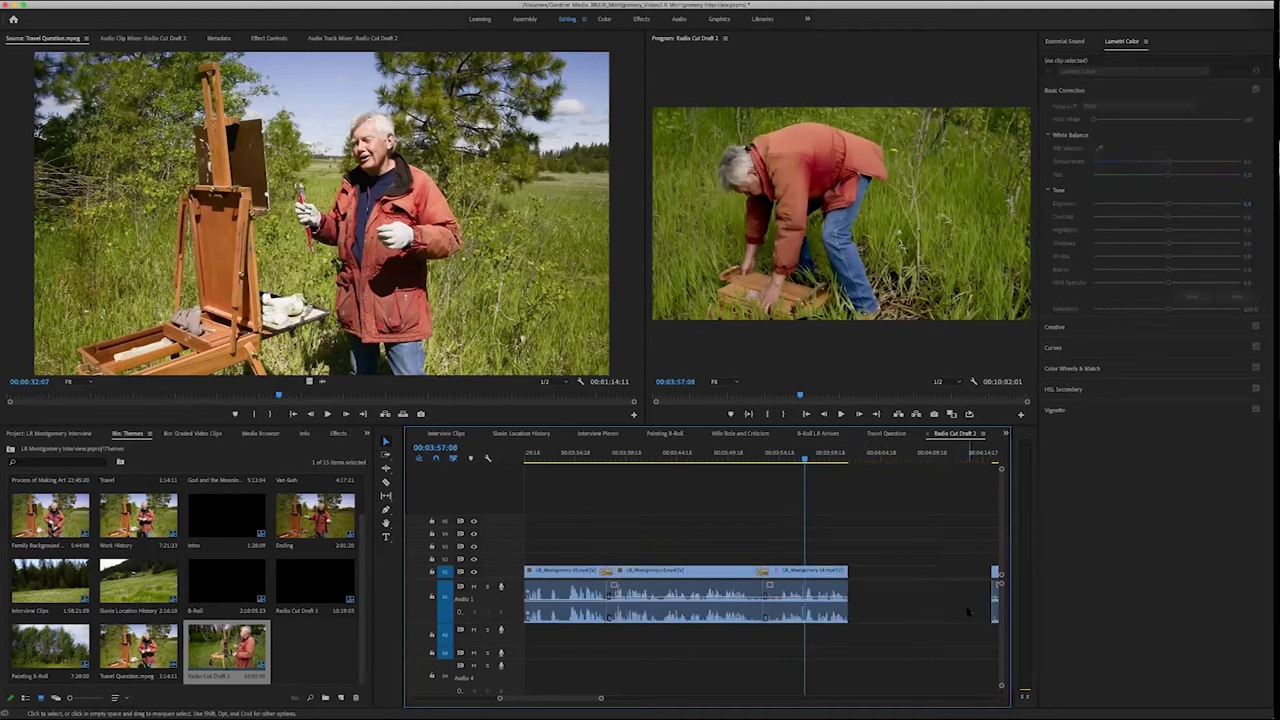
pyautogui.hscroll(5, 951, 606)
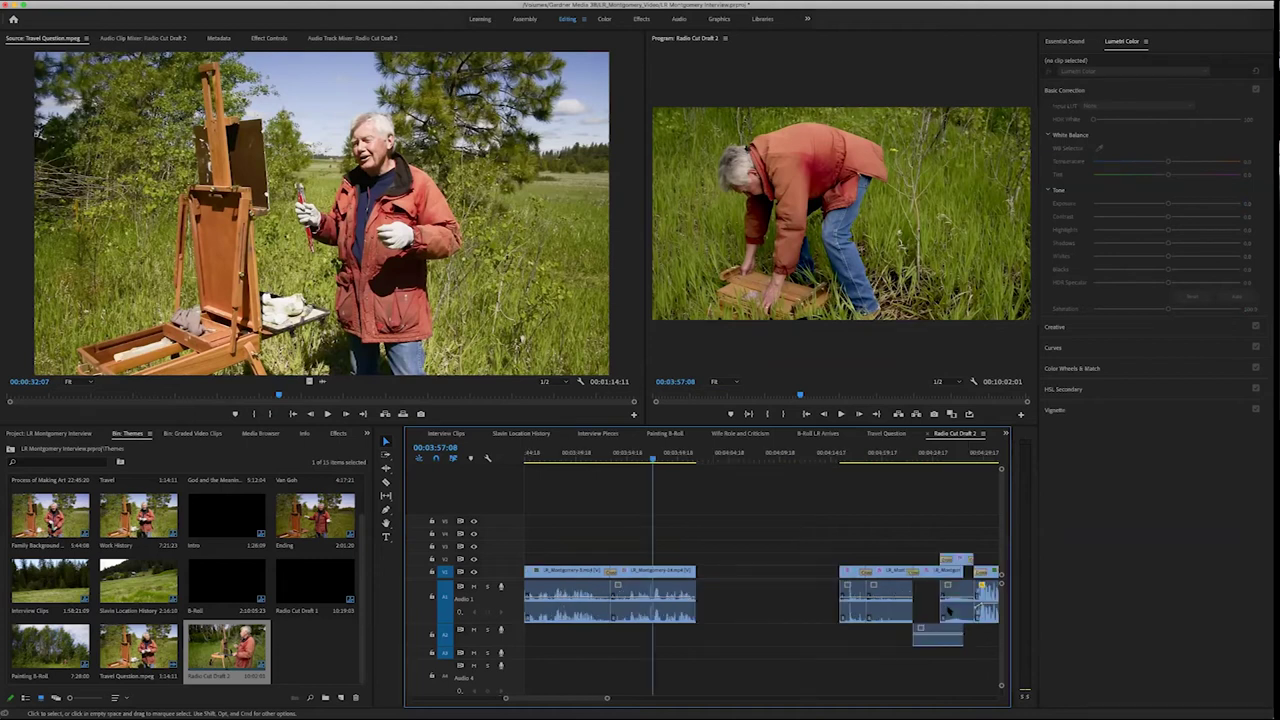
pyautogui.click(772, 467)
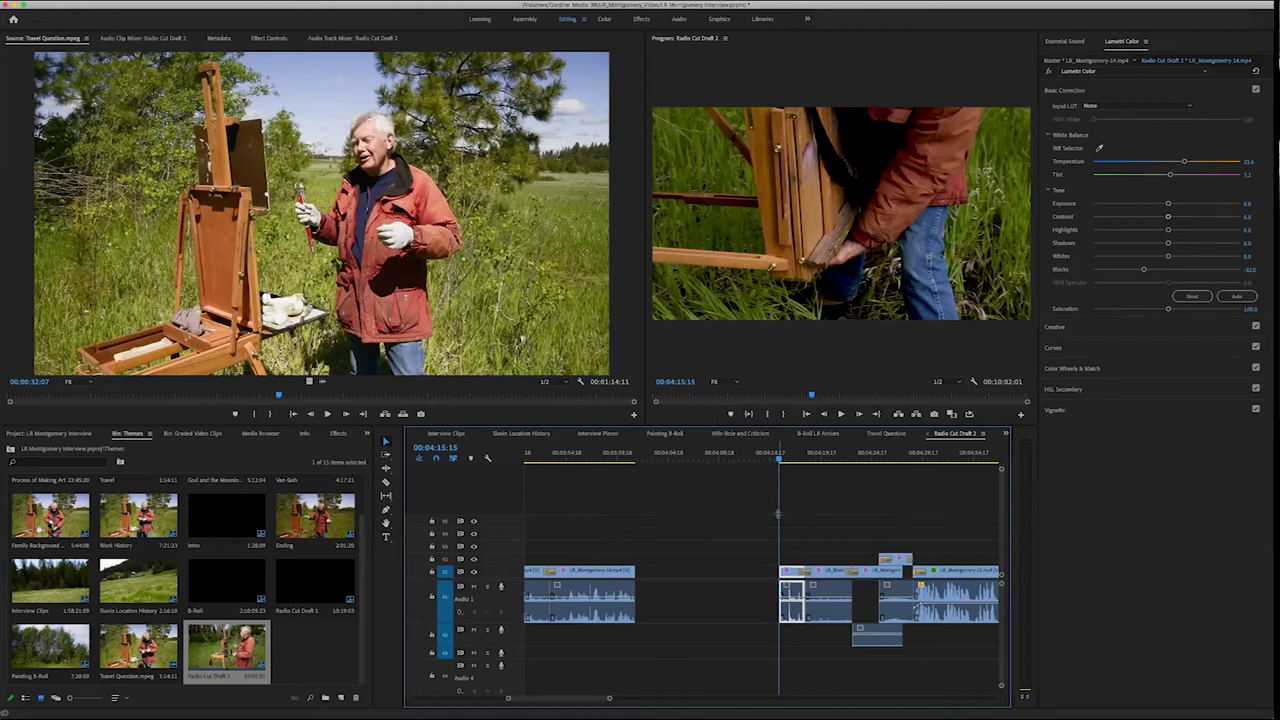
pyautogui.press('Delete')
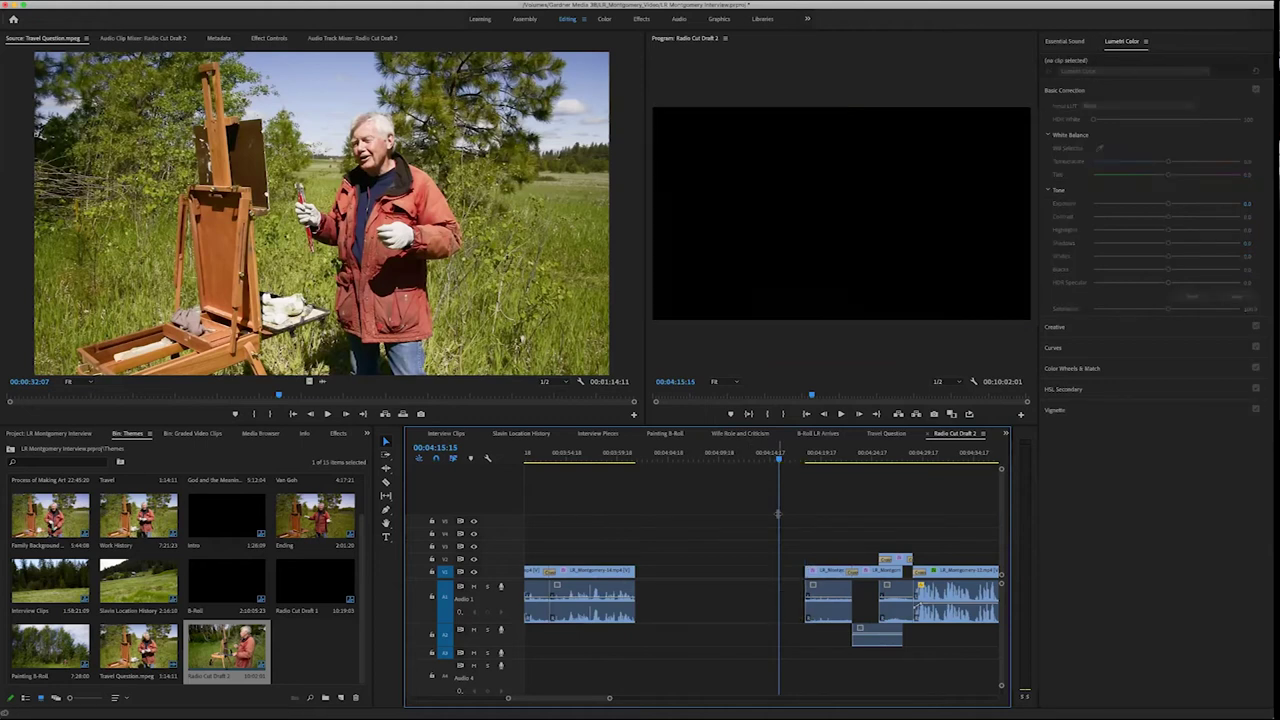
pyautogui.press('Down')
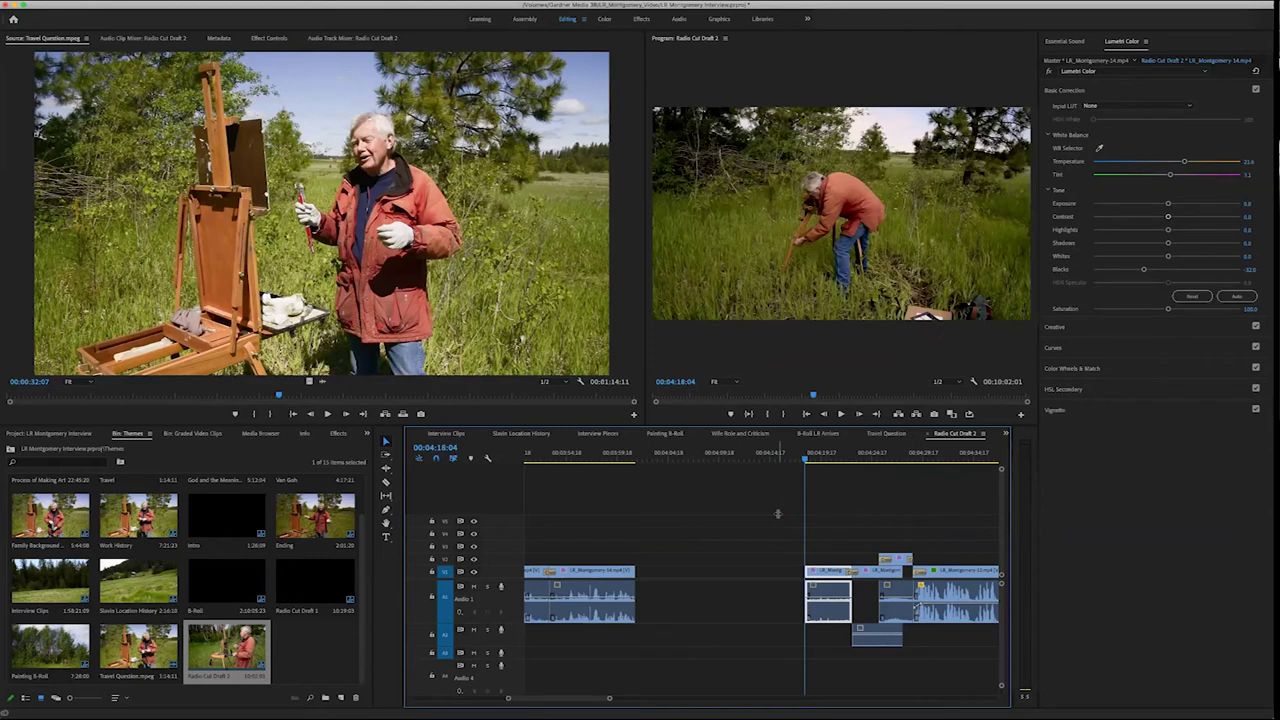
# Ripple delete the gap before the remaining easel setup clips and apply a transition across the new cut
pyautogui.click(763, 573)
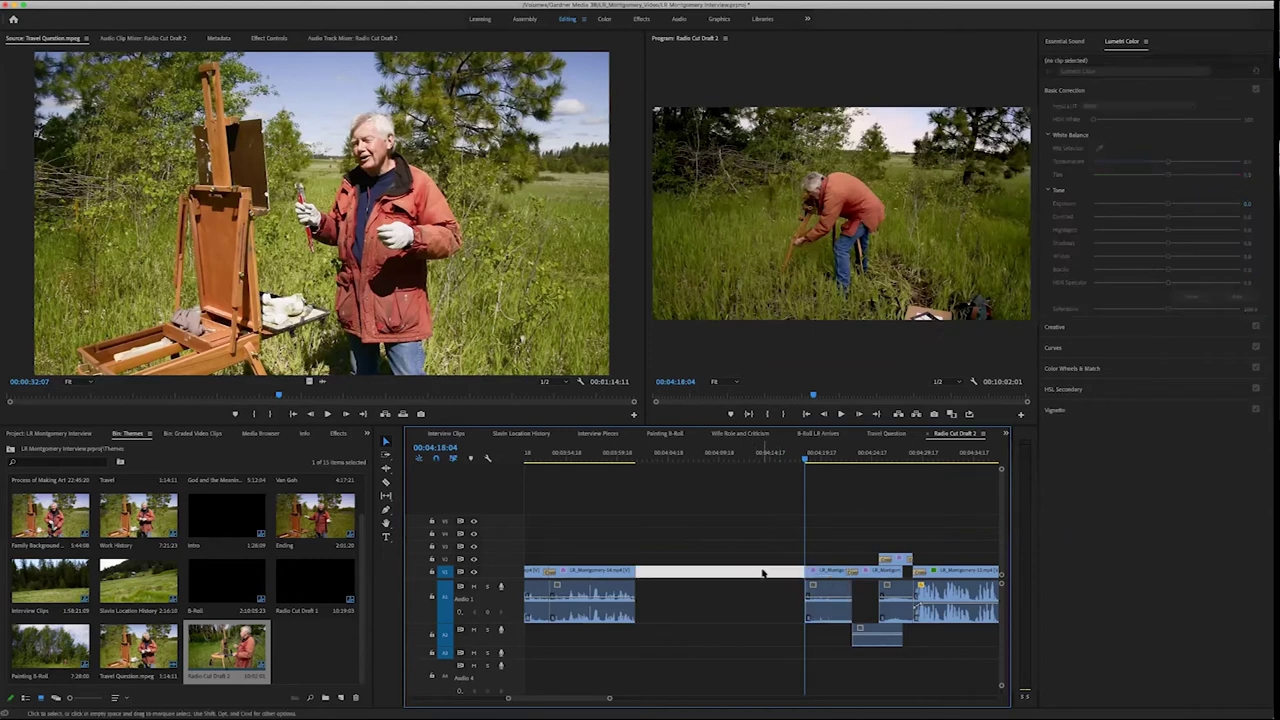
pyautogui.press('Delete')
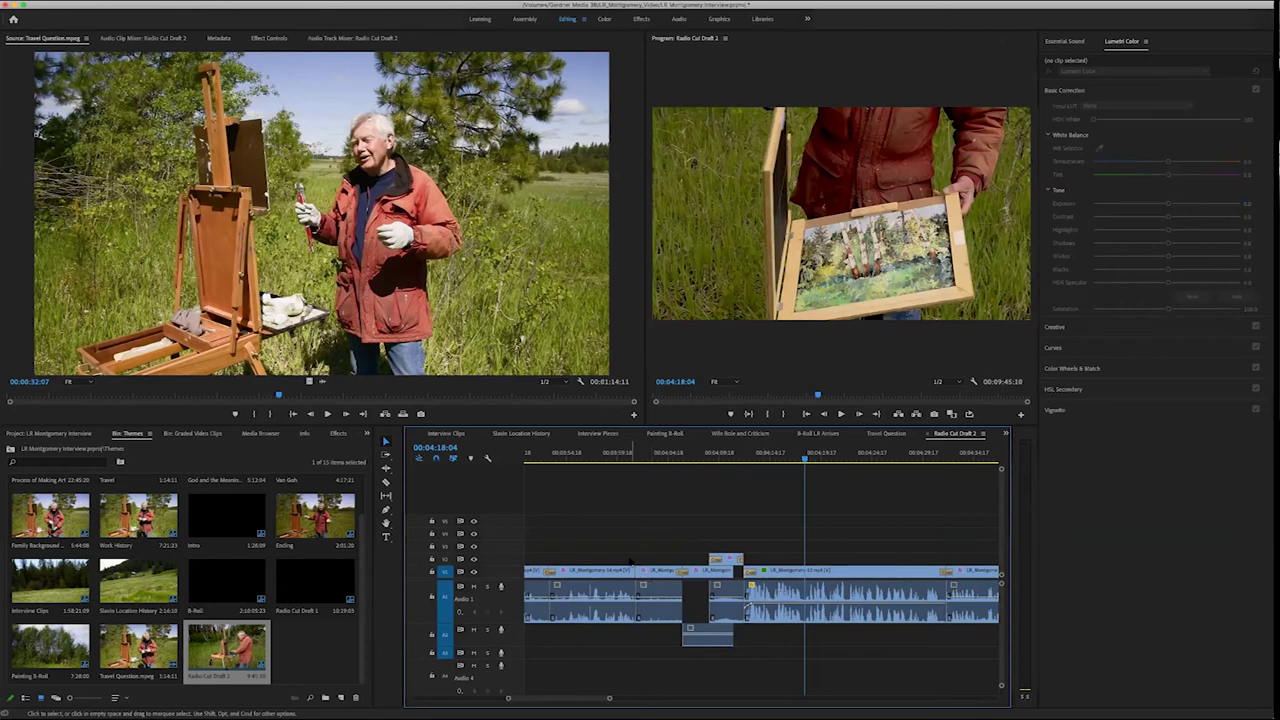
pyautogui.click(650, 580)
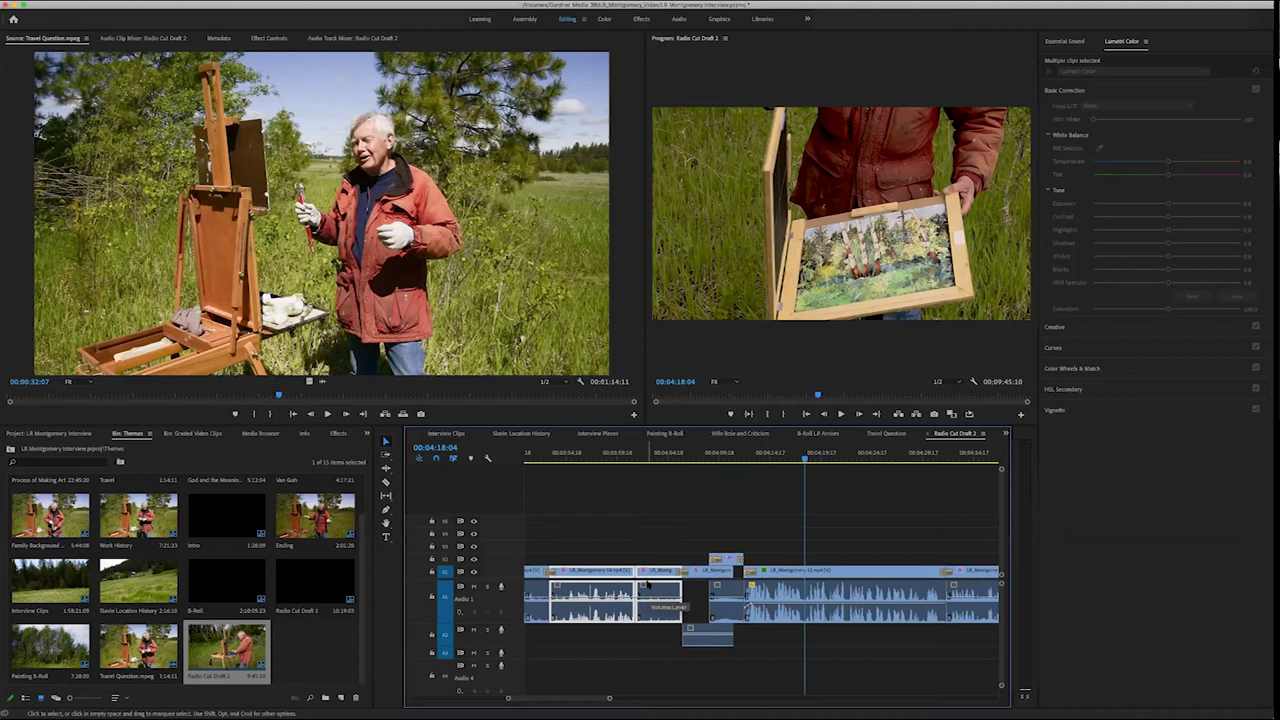
# Play across the new cut in the easel setup footage, save the project, and continue playback into the following interview clip
pyautogui.click(624, 455)
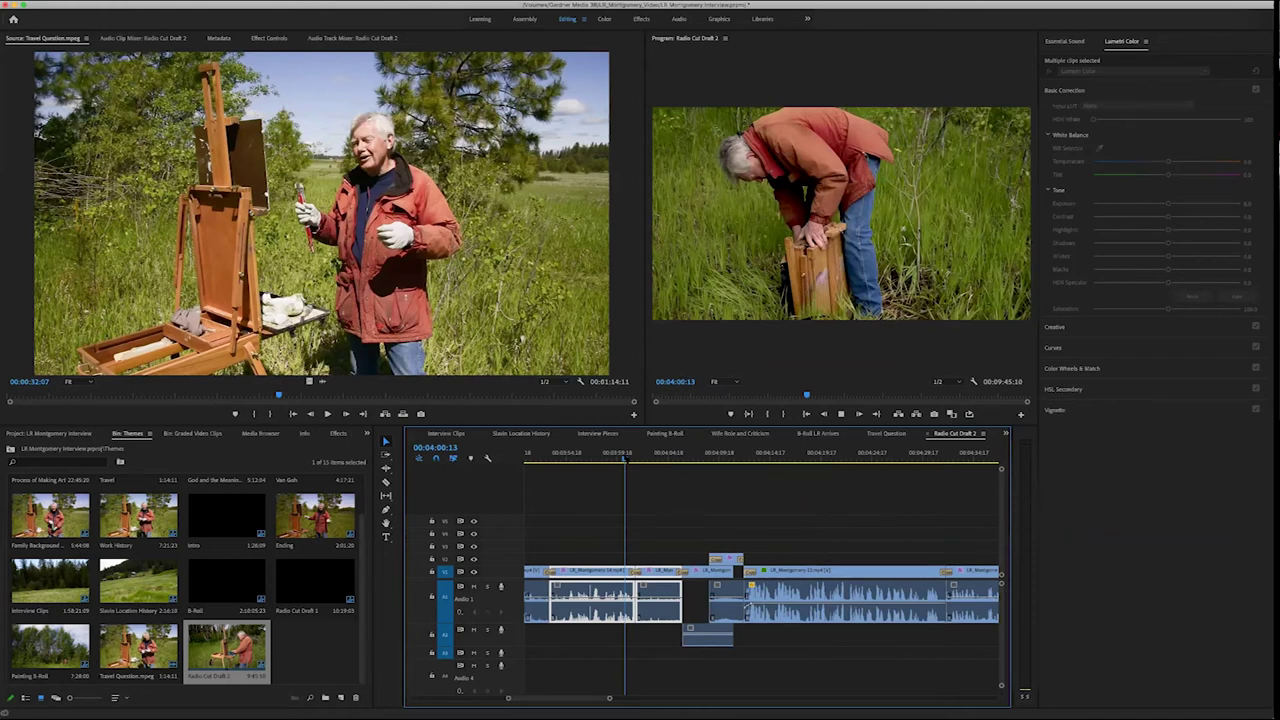
pyautogui.press('space')
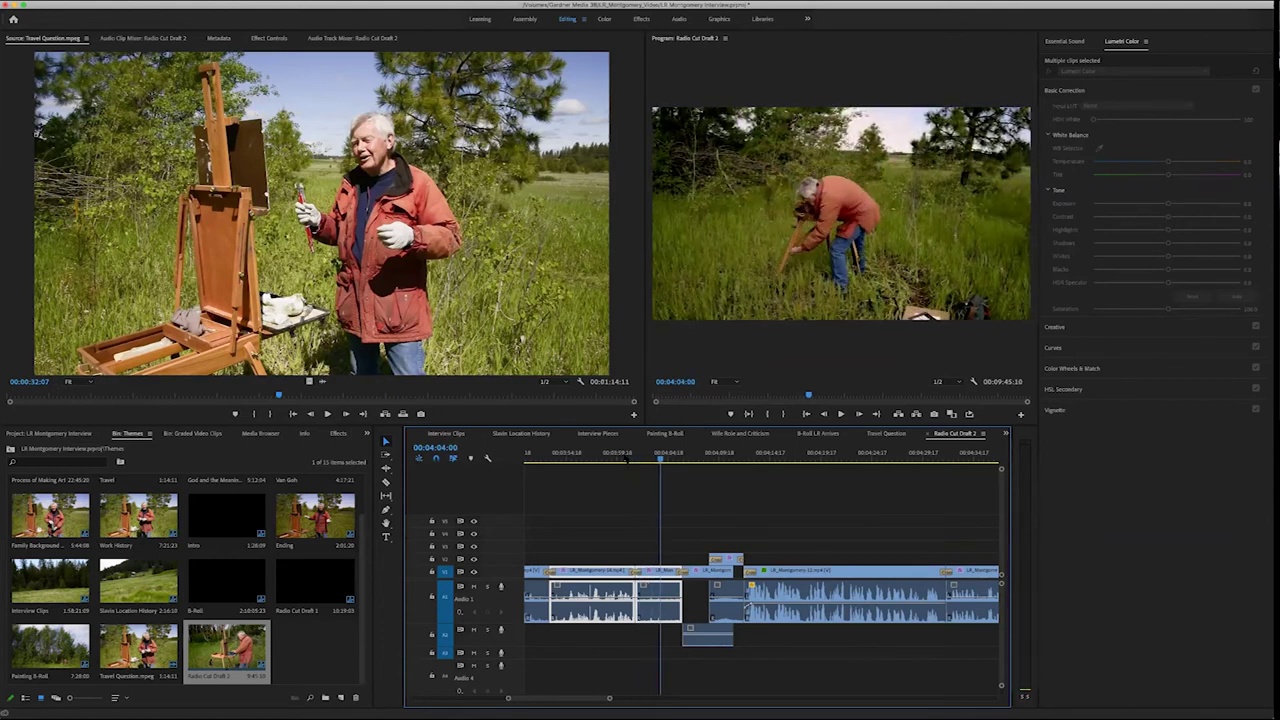
pyautogui.press('super+s')
pyautogui.press('space')
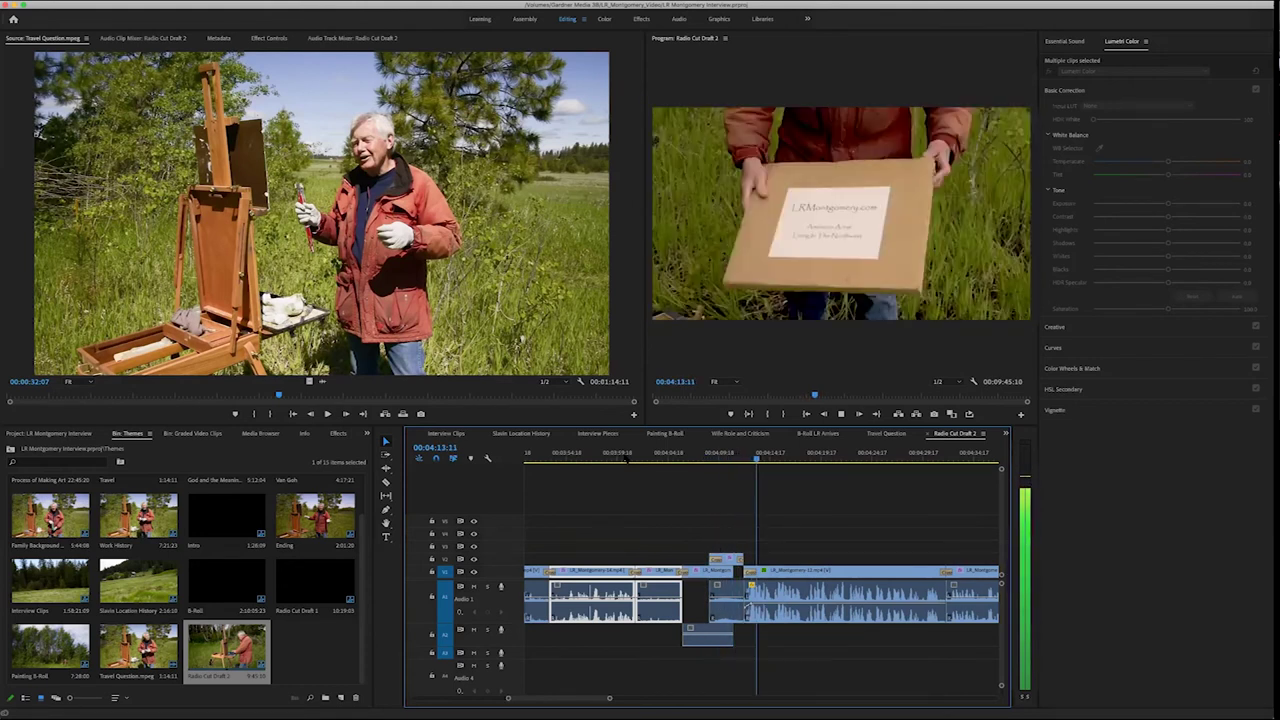
# Remove the transition at the start of the LR_Montgomery-12.mp4 clip and continue playing from 00:04:14:05
pyautogui.click(752, 590)
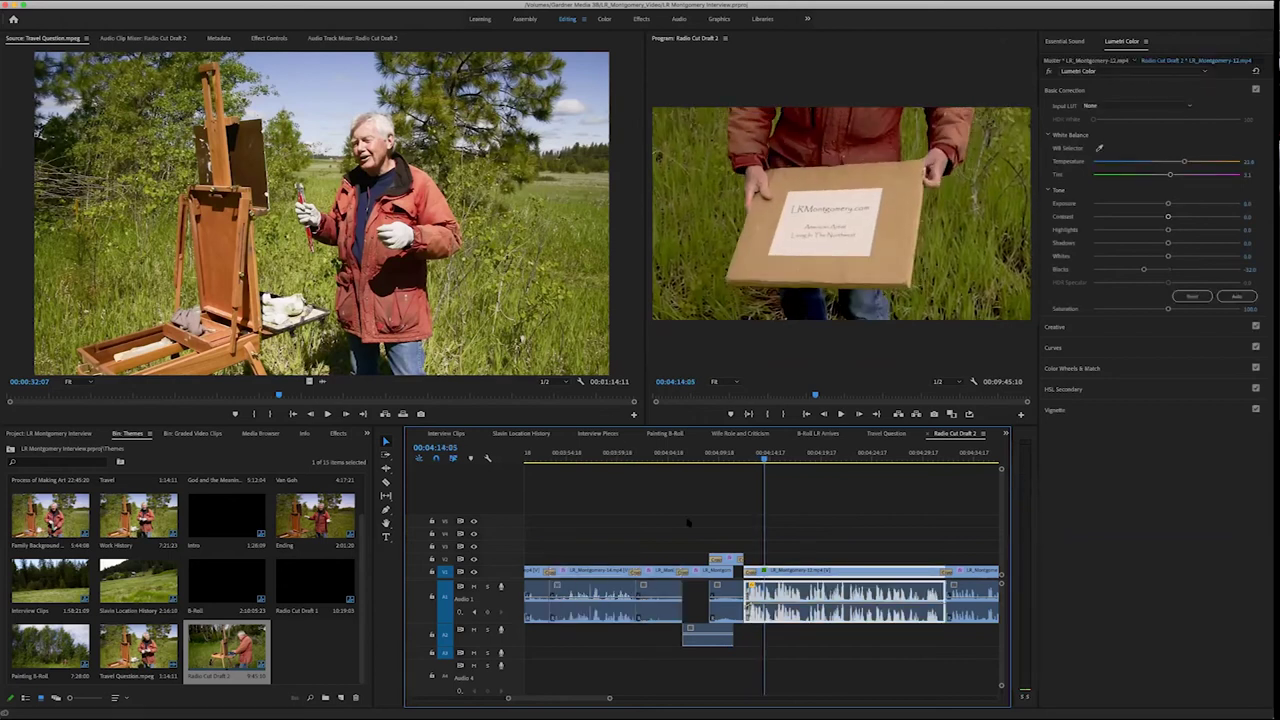
pyautogui.click(750, 578)
pyautogui.click(750, 576)
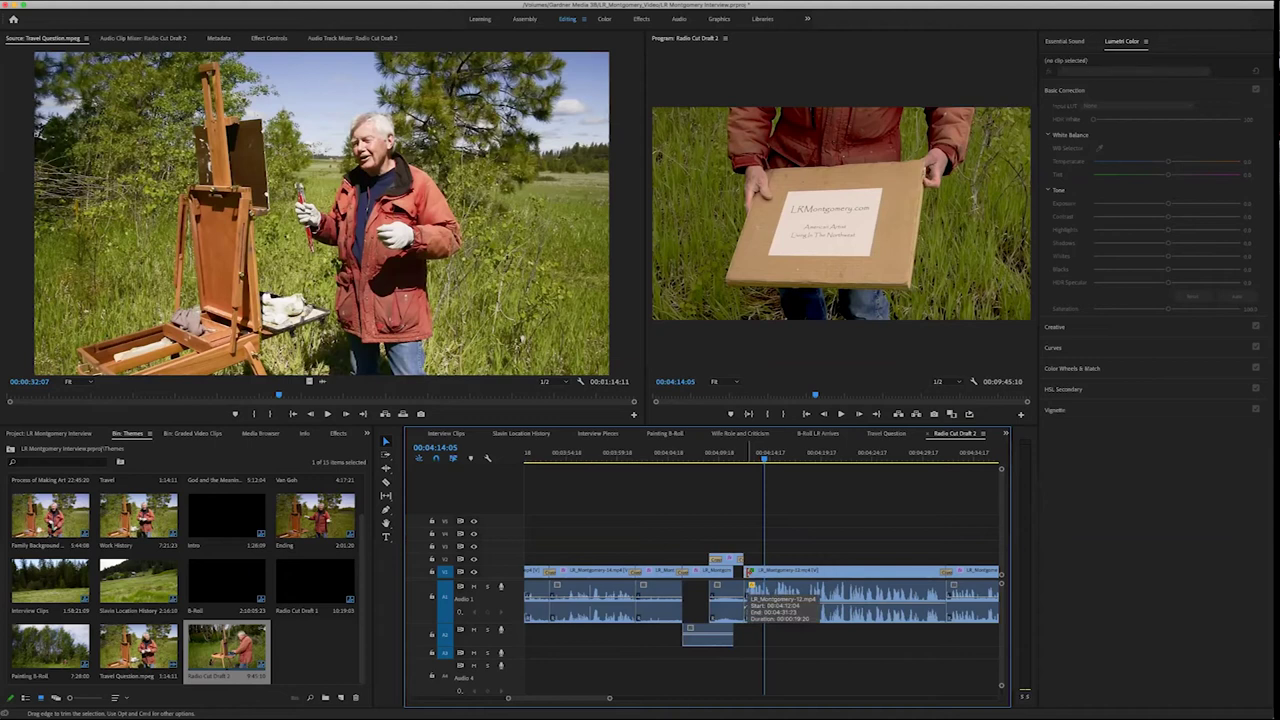
pyautogui.press('space')
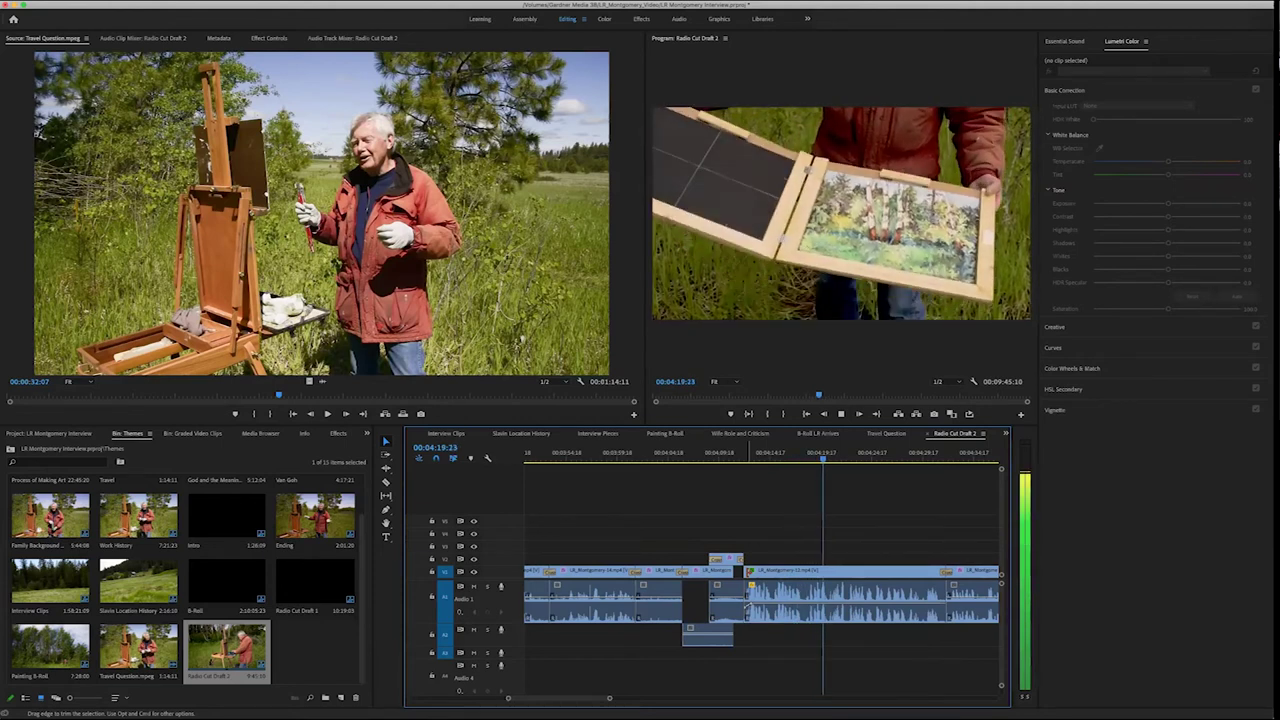
# Play the LR_Montgomery-12.mp4 and LR_Montgomery-14.mp4 interview clips, pausing along the way, up to 00:04:59:02
pyautogui.press('space')
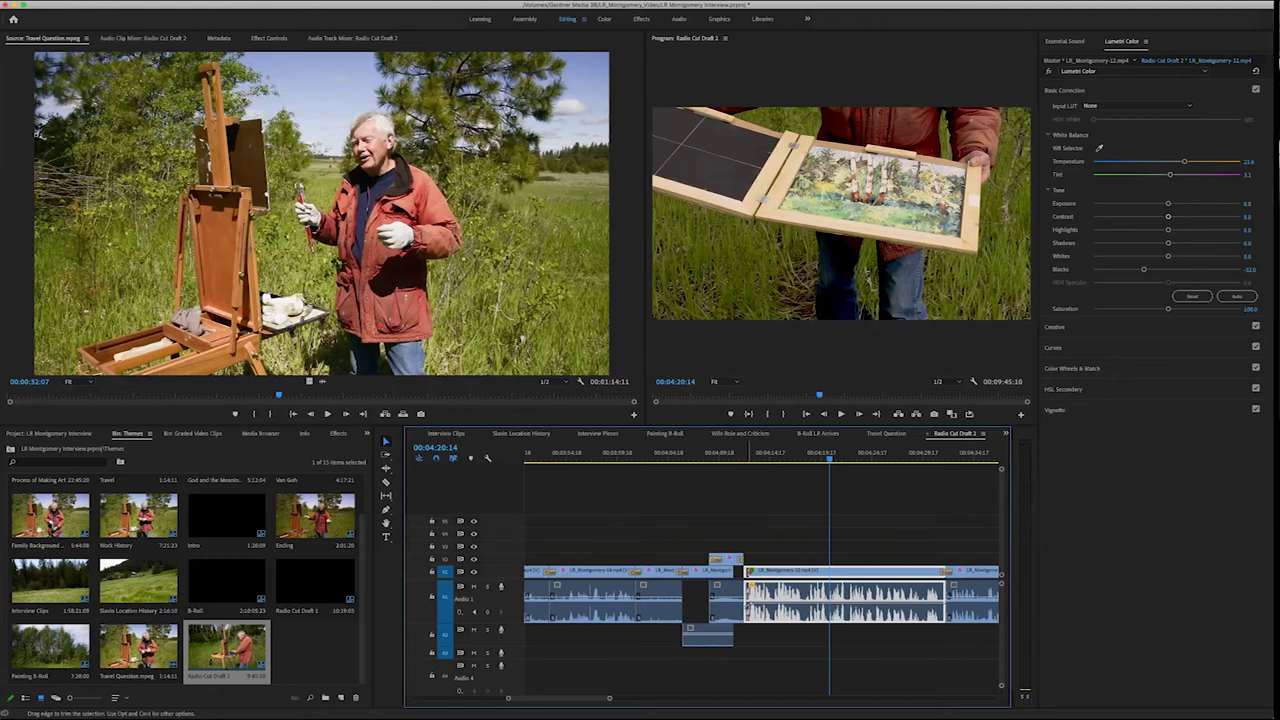
pyautogui.press('space')
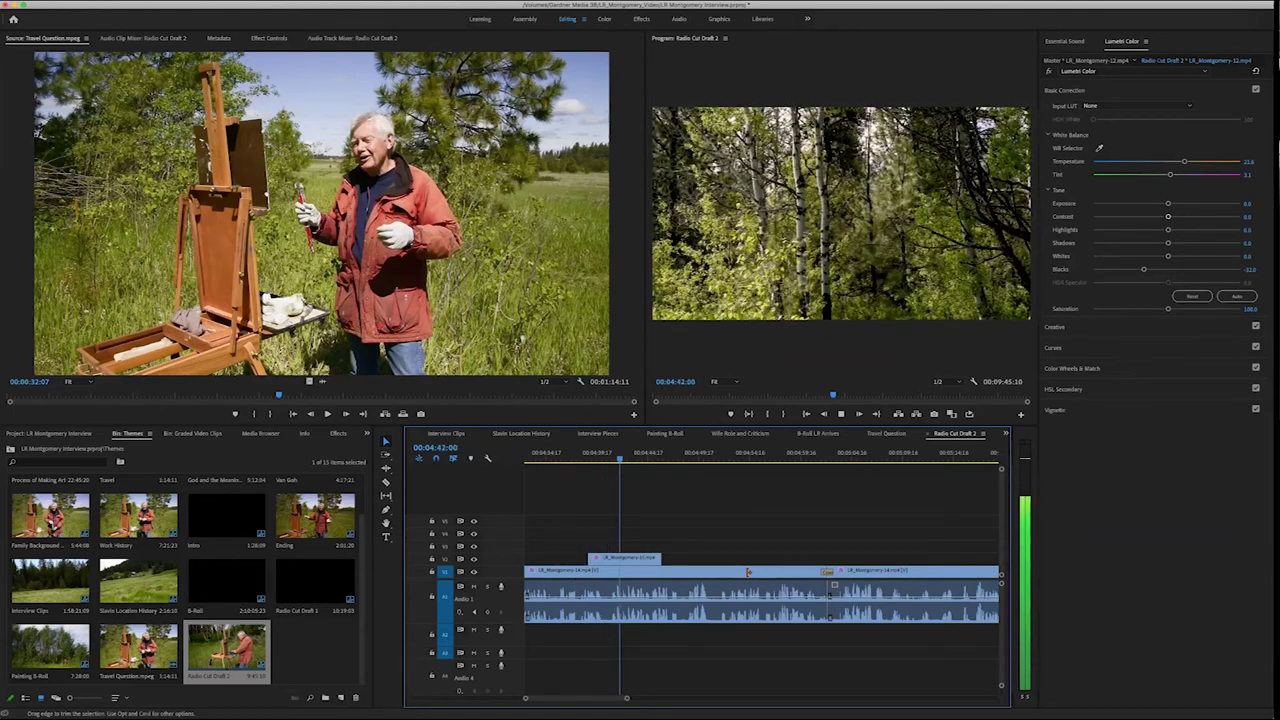
pyautogui.press('space')
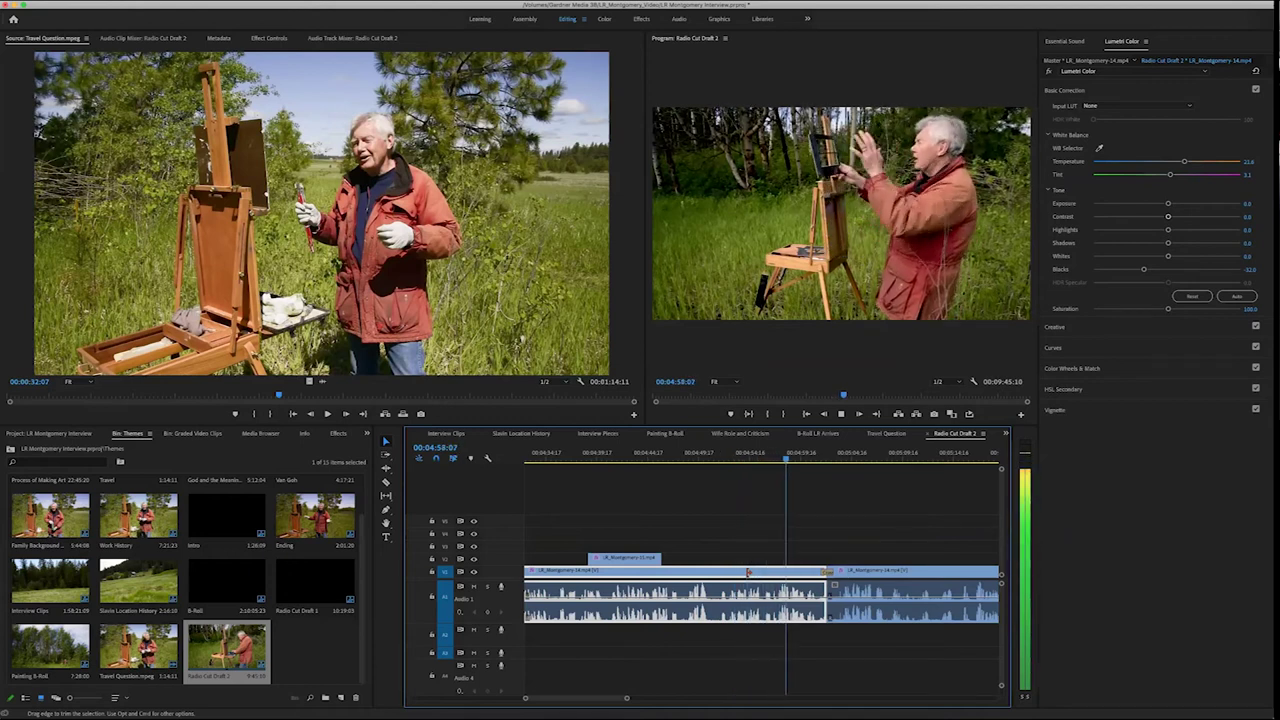
pyautogui.press('space')
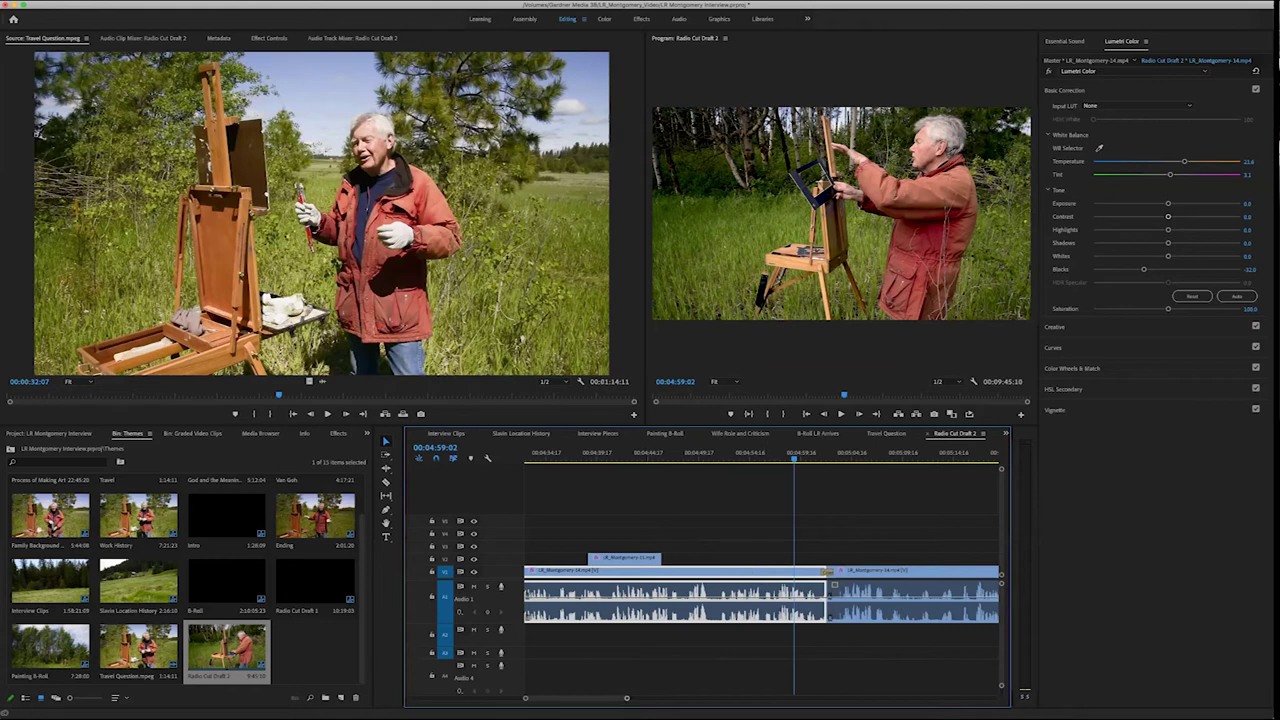
# Review the LR_Montgomery-14.mp4 clip starting at 00:05:02:07, delete it, and close the gap it leaves
pyautogui.press('=')
pyautogui.press('=')
pyautogui.press('=')
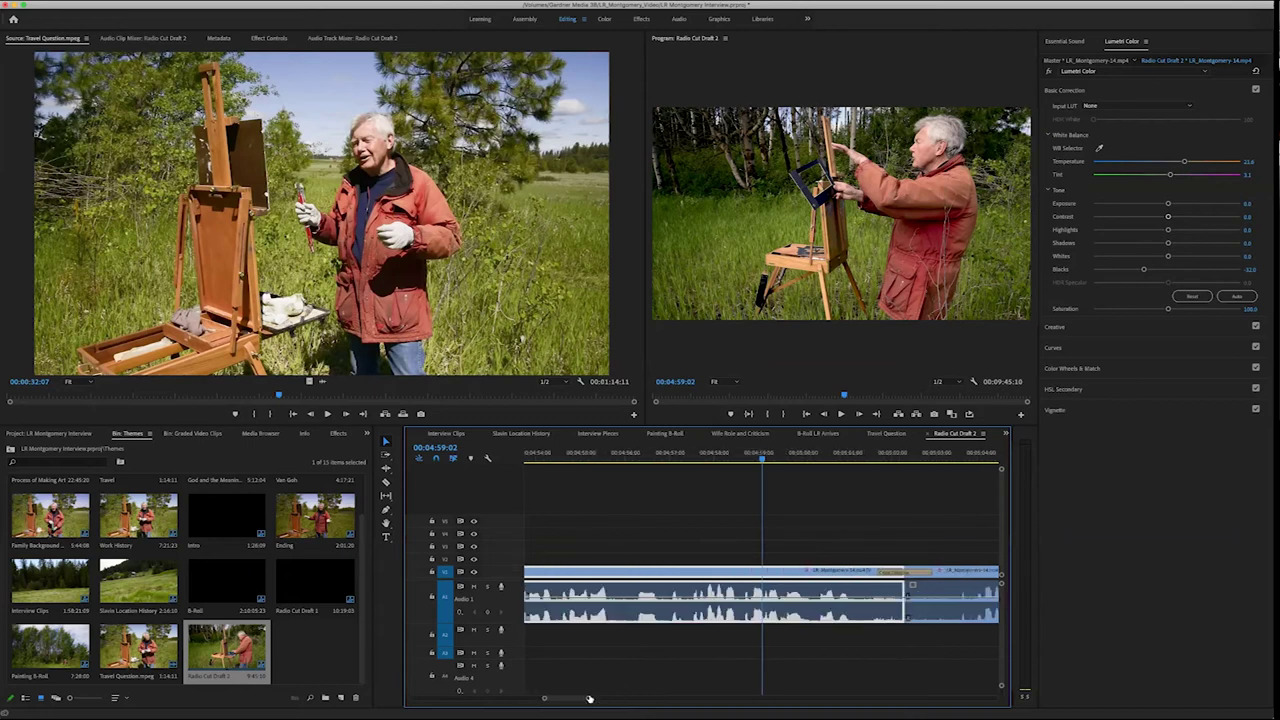
pyautogui.moveTo(637, 453); pyautogui.dragTo(610, 453)
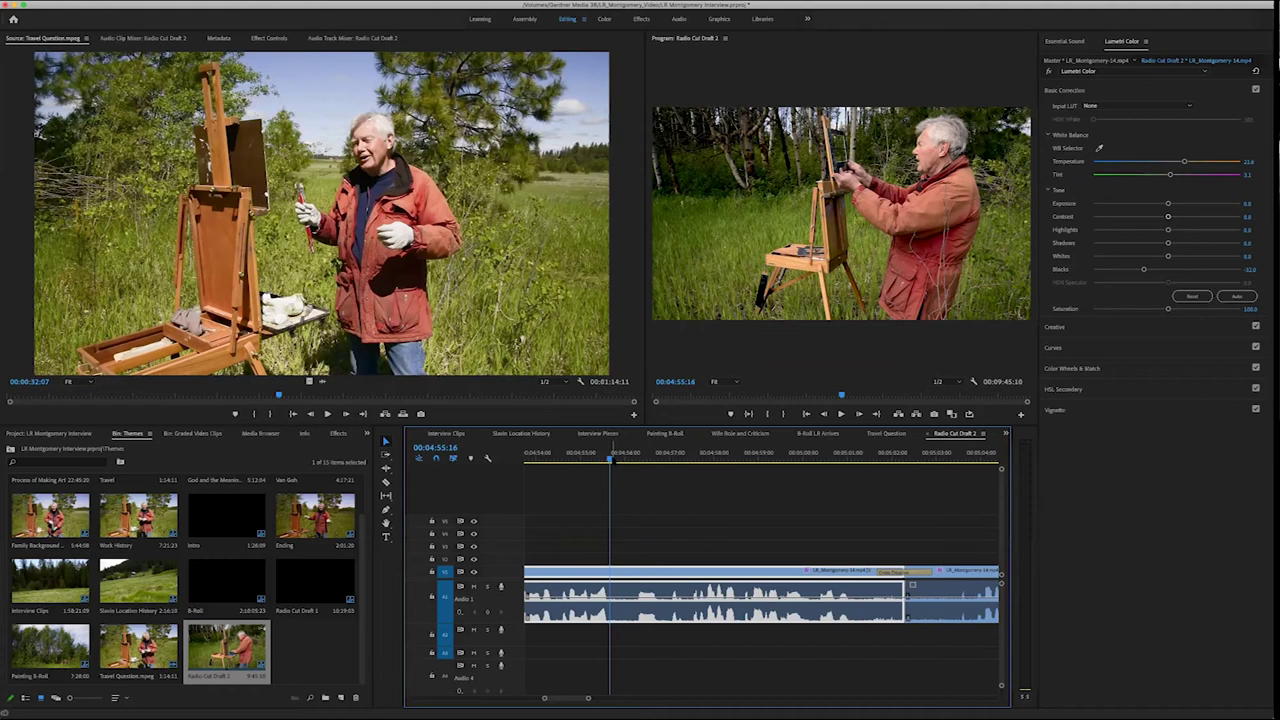
pyautogui.press('Down')
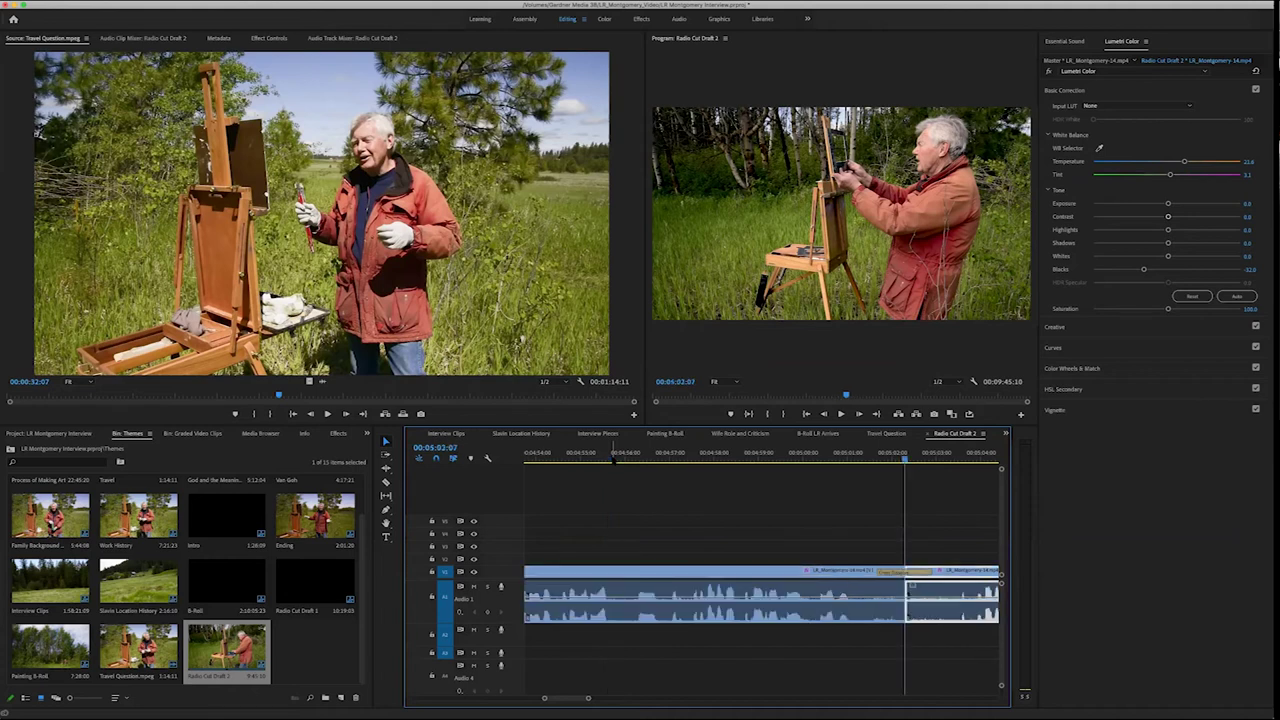
pyautogui.press('space')
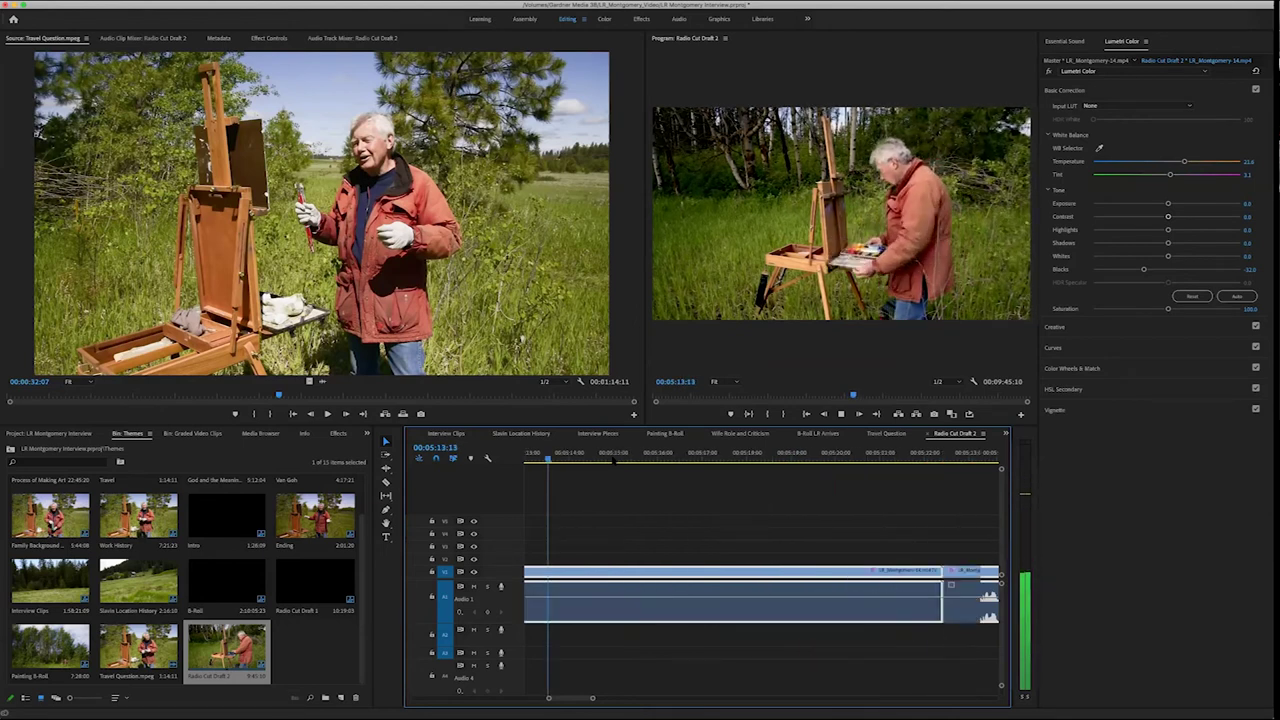
pyautogui.press('space')
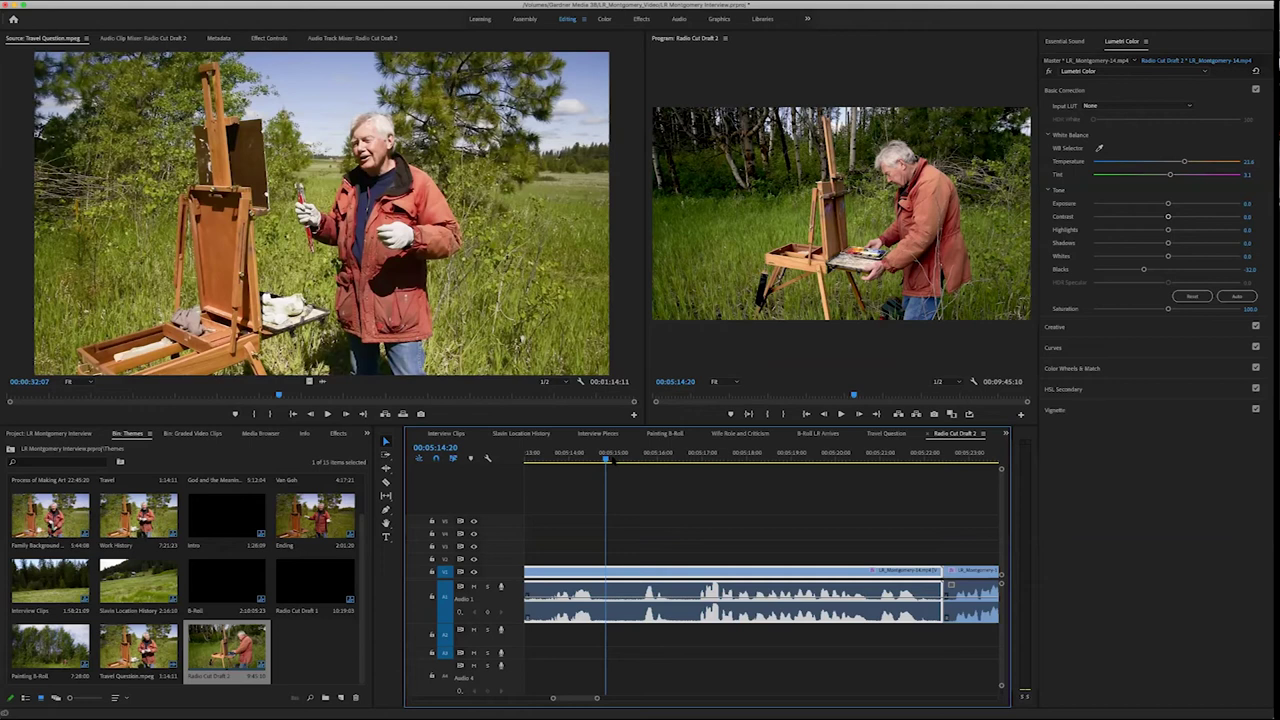
pyautogui.press('Delete')
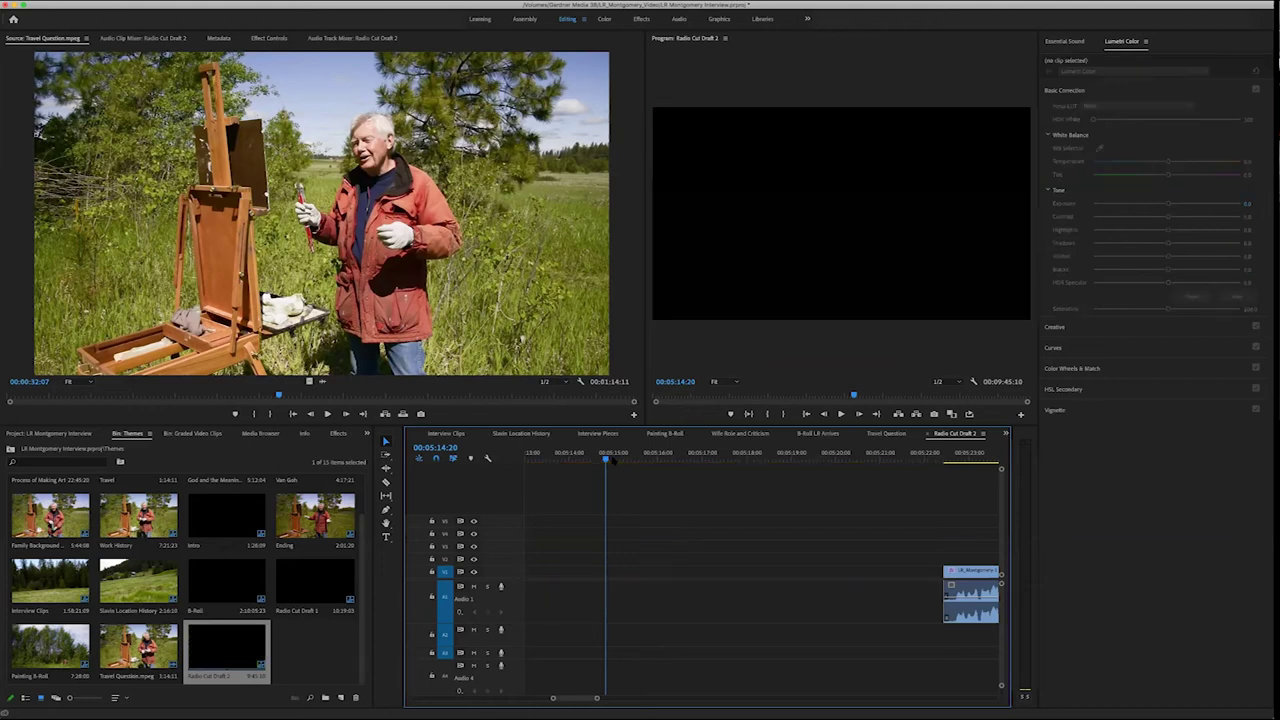
pyautogui.click(782, 577)
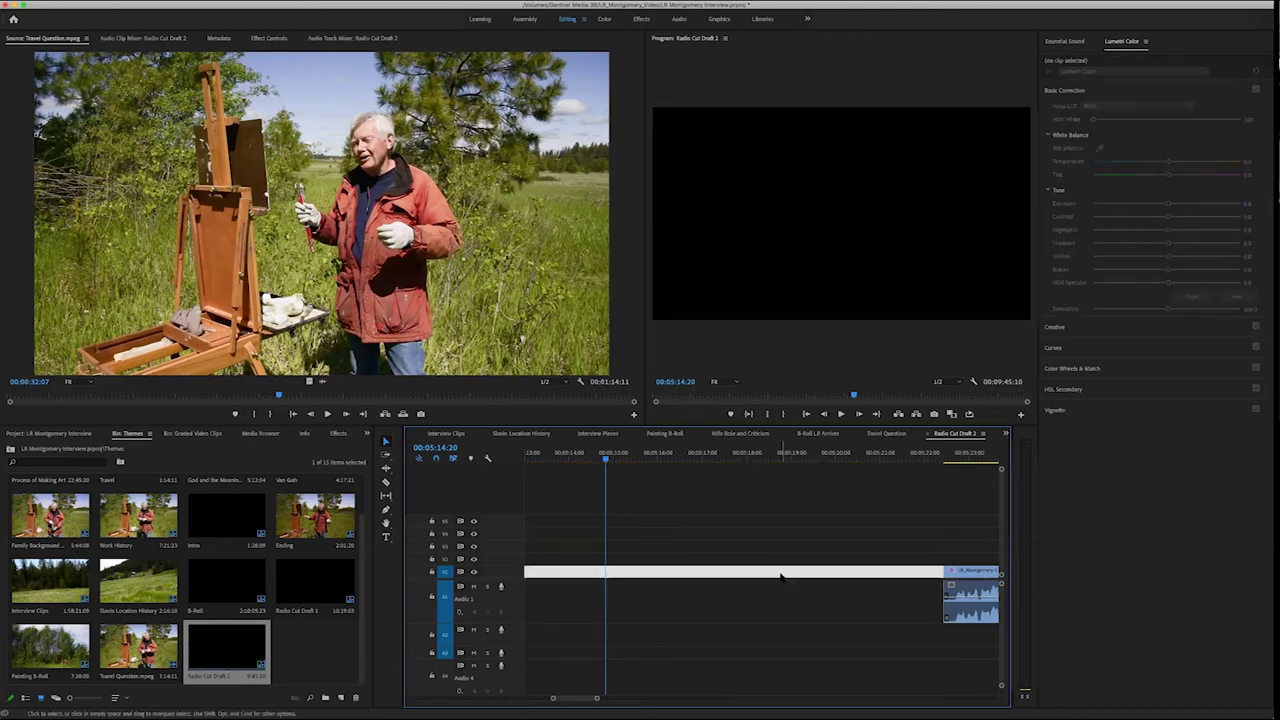
pyautogui.press('Delete')
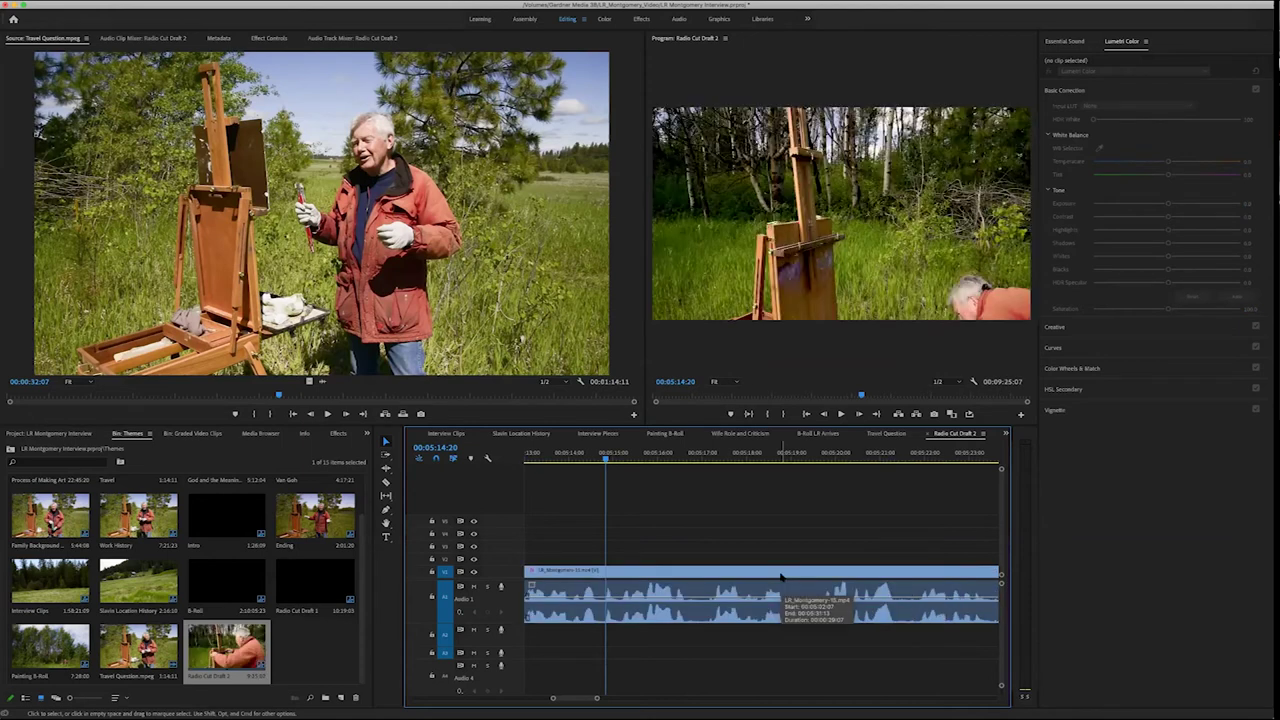
# Try deleting the LR_Montgomery-15.mp4 clip after 00:05:02:07, closing its gap, and playing across the new cut into the nested clip
pyautogui.press('Down')
pyautogui.press('space')
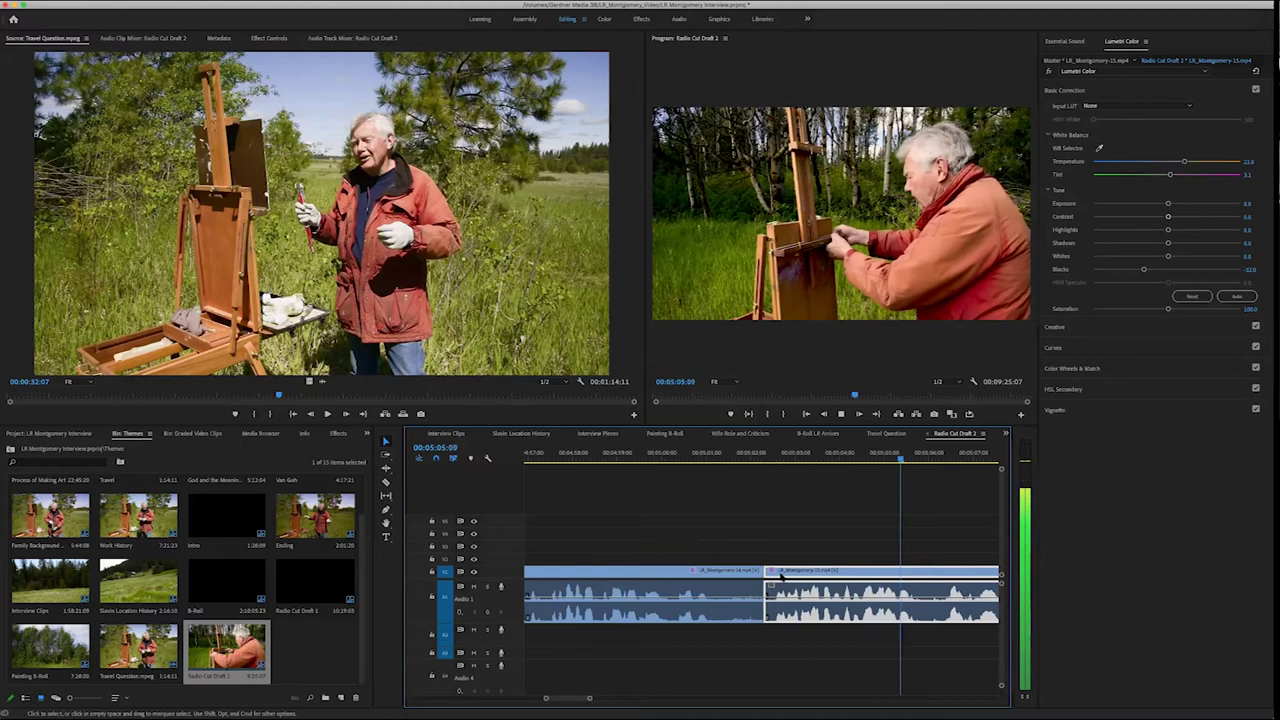
pyautogui.press('space')
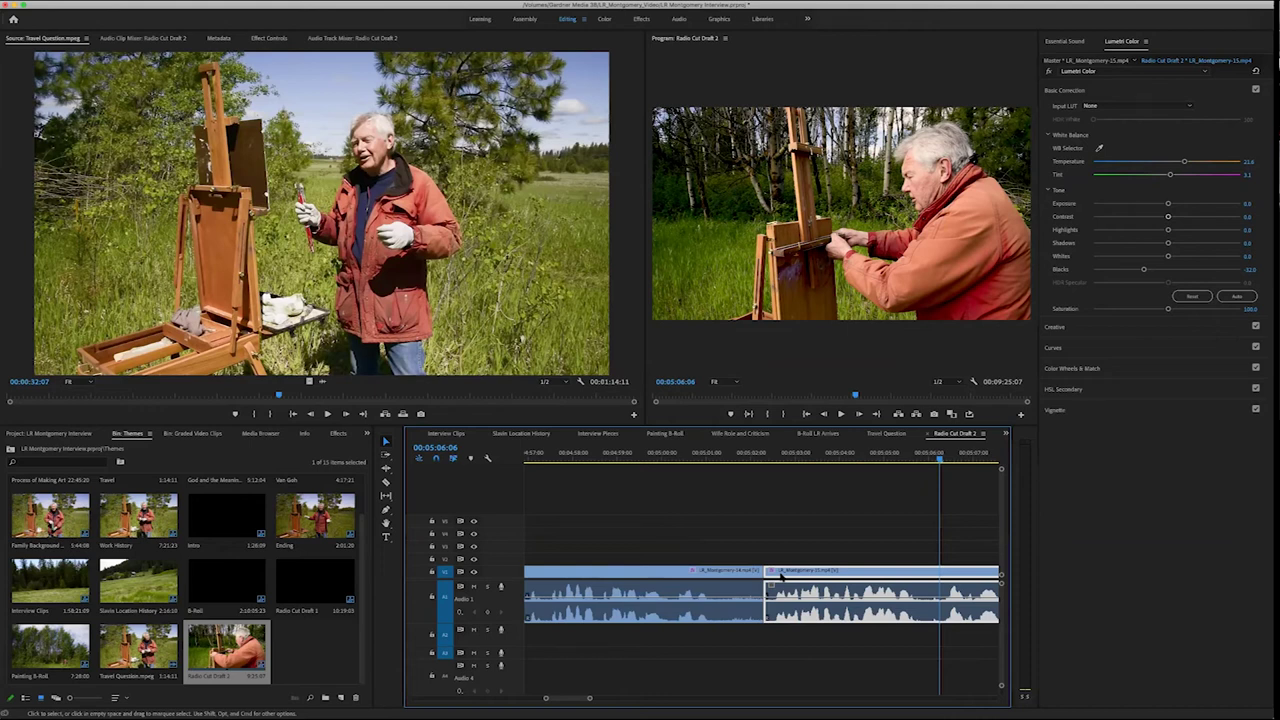
pyautogui.press('Delete')
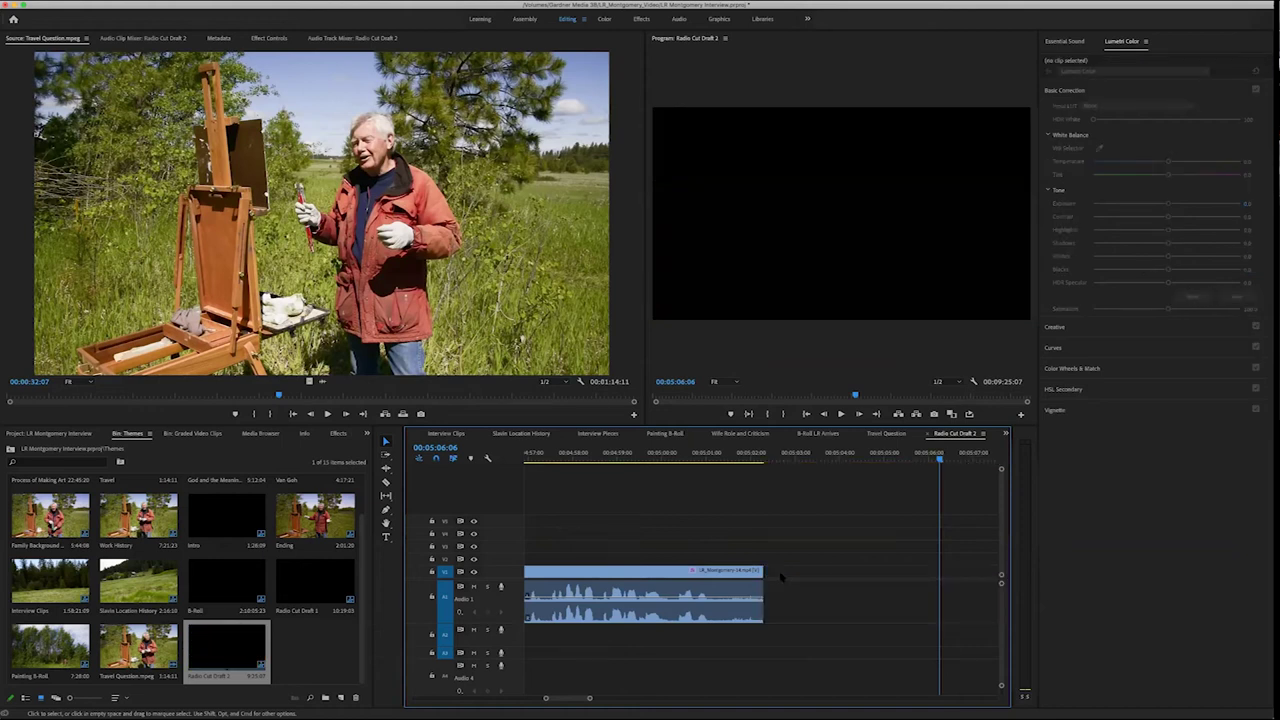
pyautogui.click(781, 576)
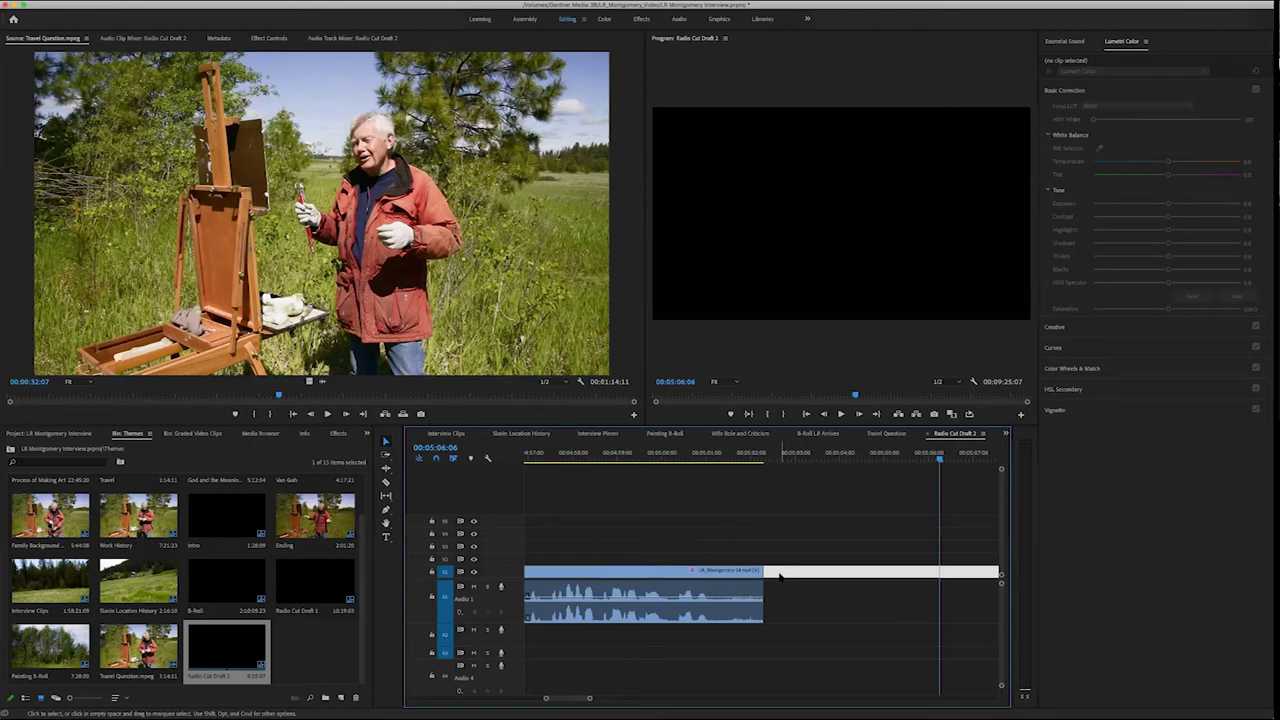
pyautogui.press('super+z')
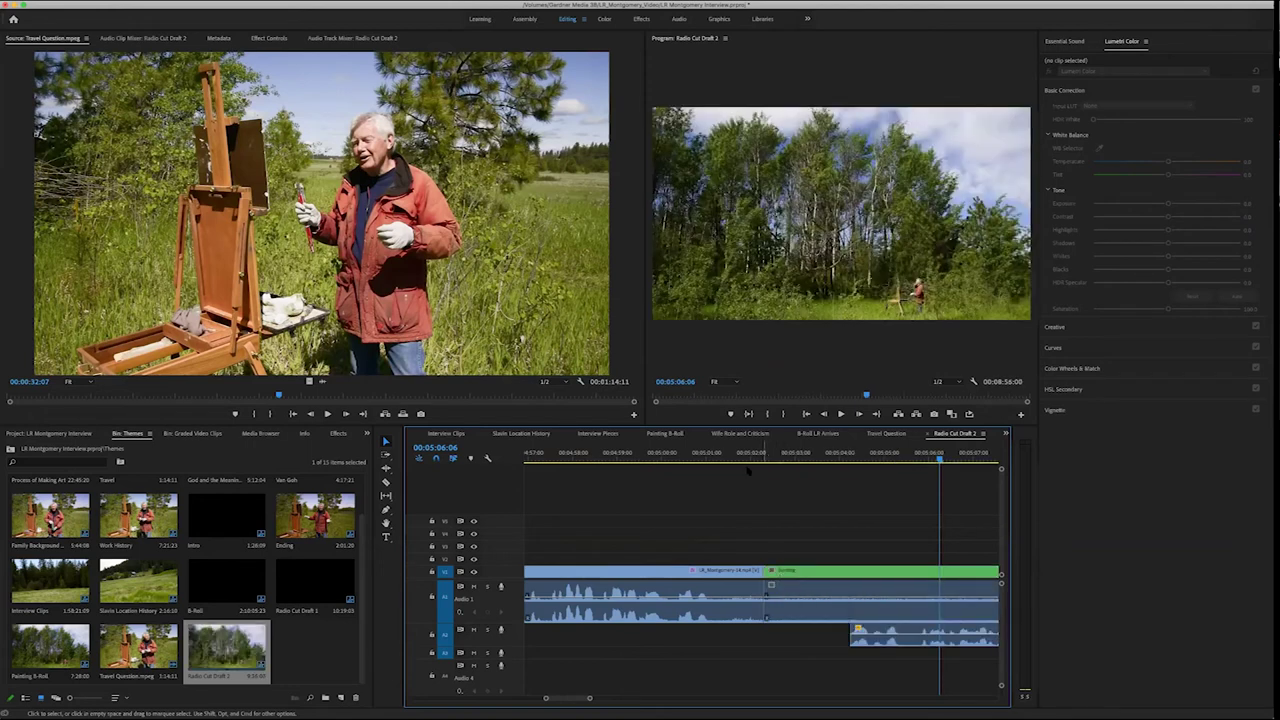
pyautogui.click(737, 455)
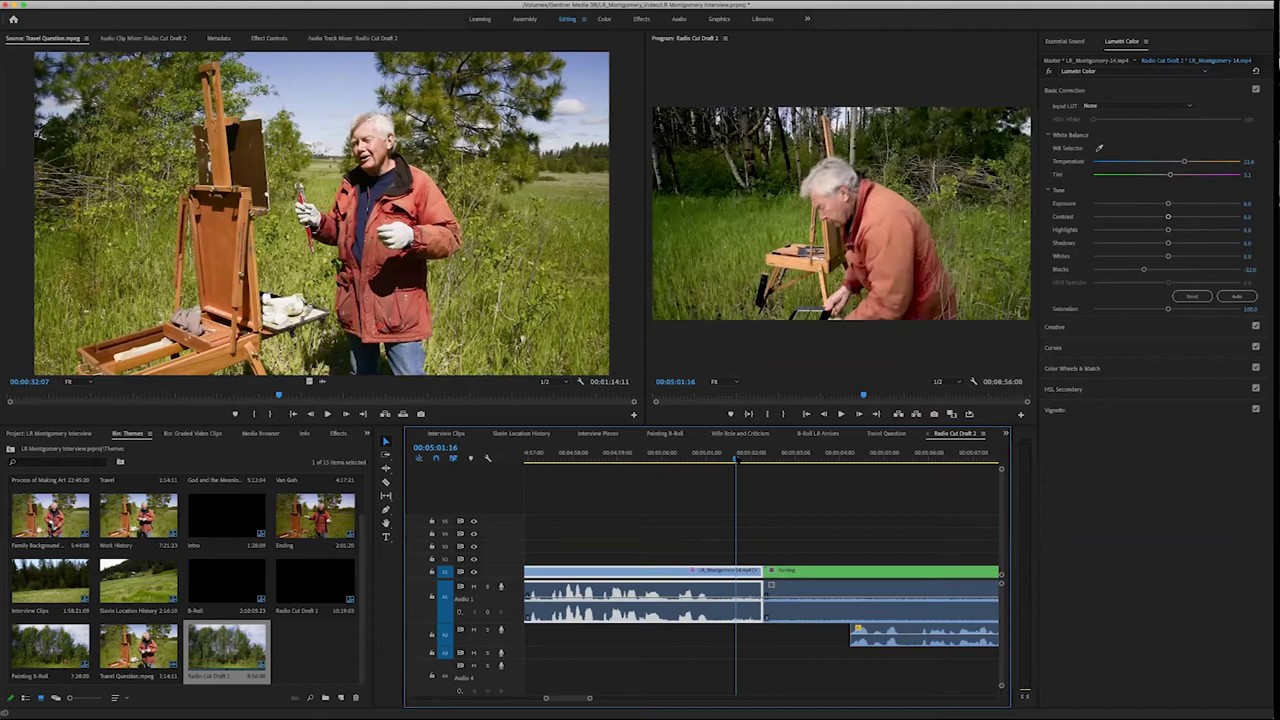
pyautogui.press('space')
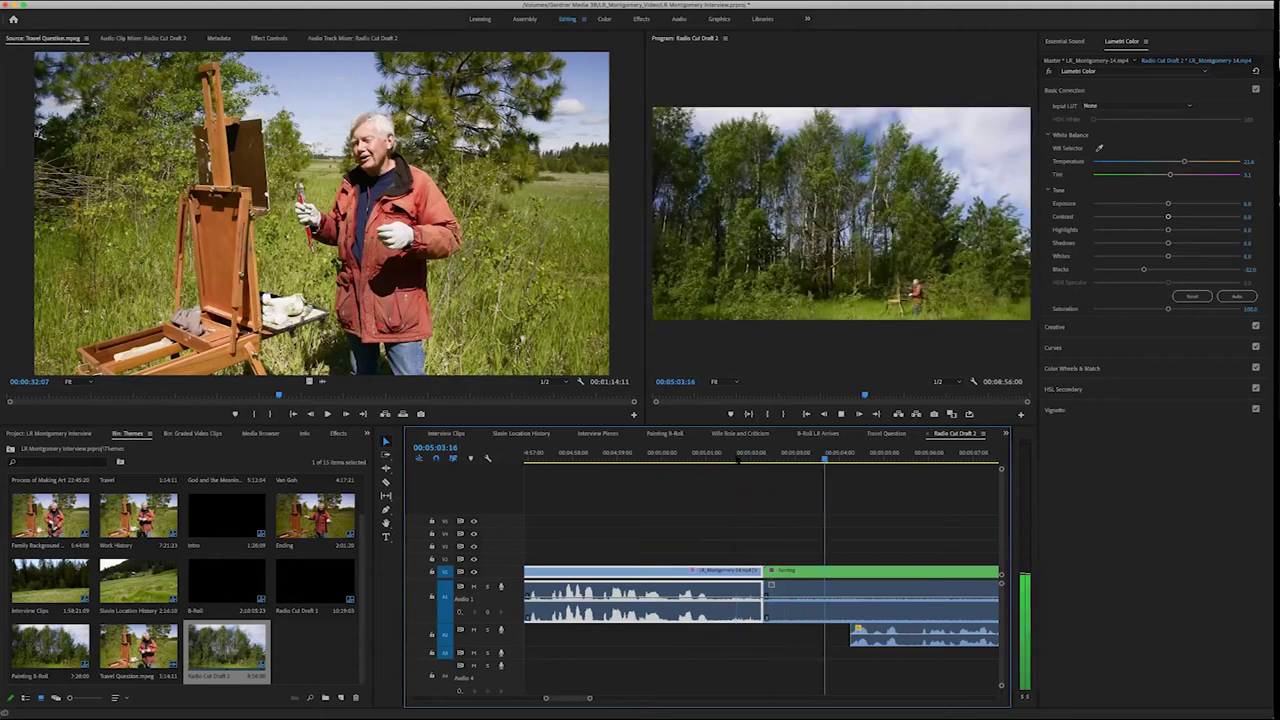
# Undo the gap closure and the deletion of the LR_Montgomery-15.mp4 clip
pyautogui.press('space')
pyautogui.press('super+a')
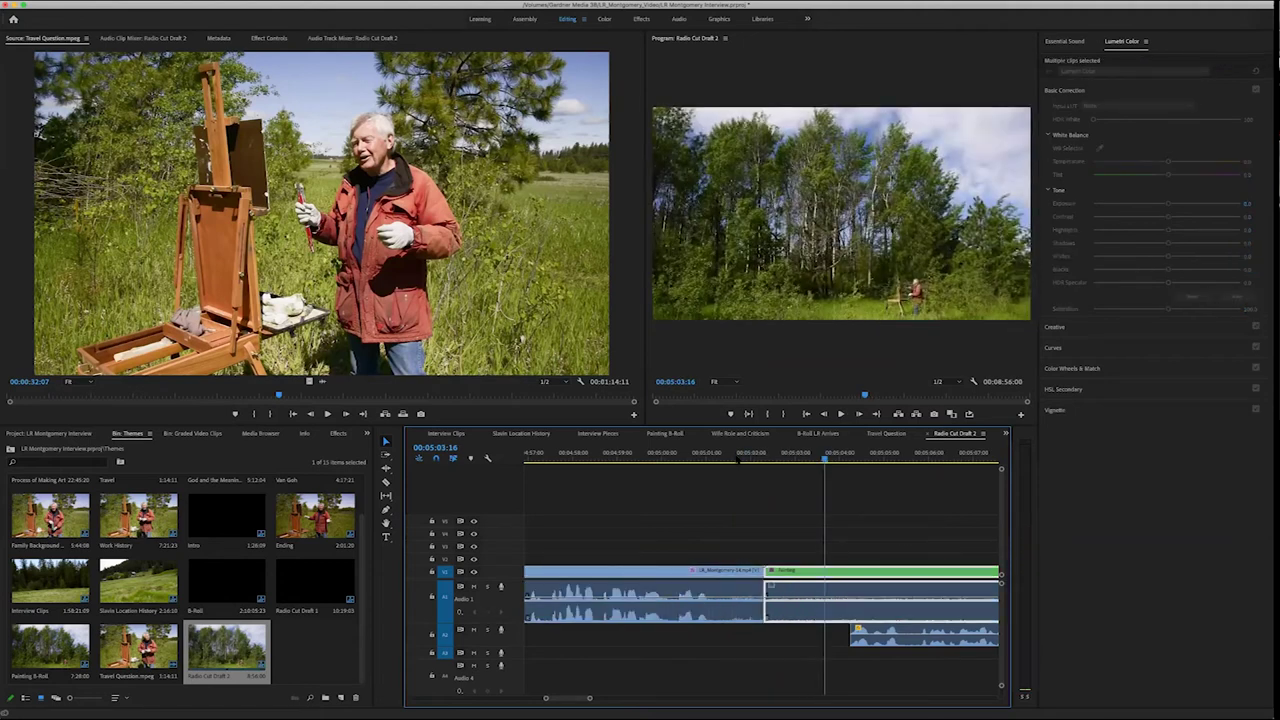
pyautogui.press('Delete')
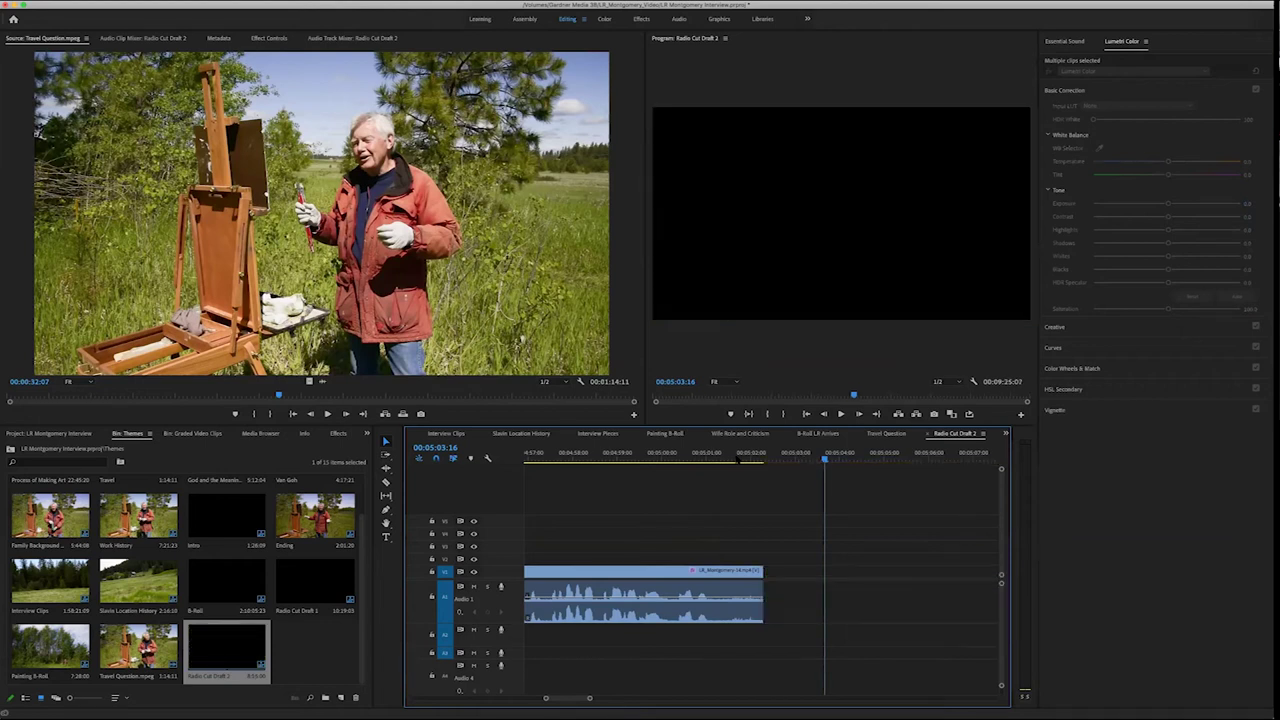
pyautogui.press('super+z')
# Split the LR_Montgomery-15.mp4 clip at 00:05:19:14 and ripple delete the portion before the split
pyautogui.scroll(-2, 775, 545)
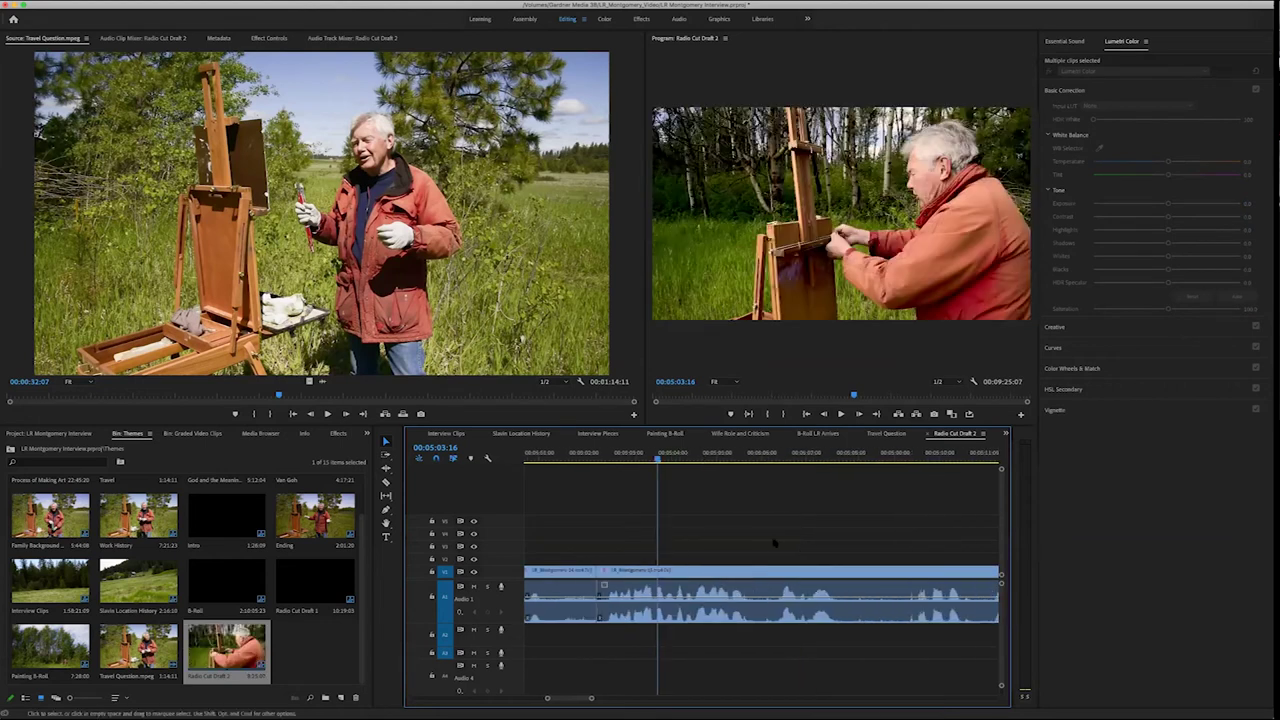
pyautogui.moveTo(857, 491); pyautogui.dragTo(890, 493)
pyautogui.scroll(-3, 890, 493)
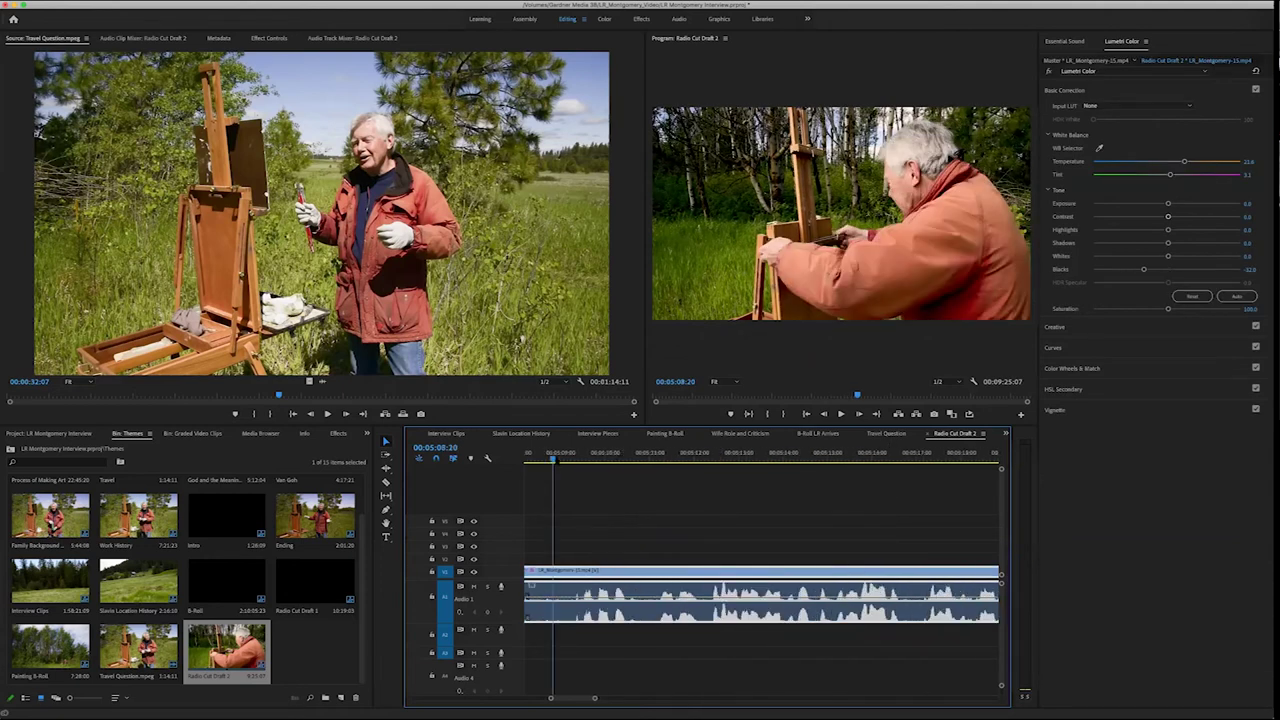
pyautogui.moveTo(556, 488); pyautogui.dragTo(710, 495)
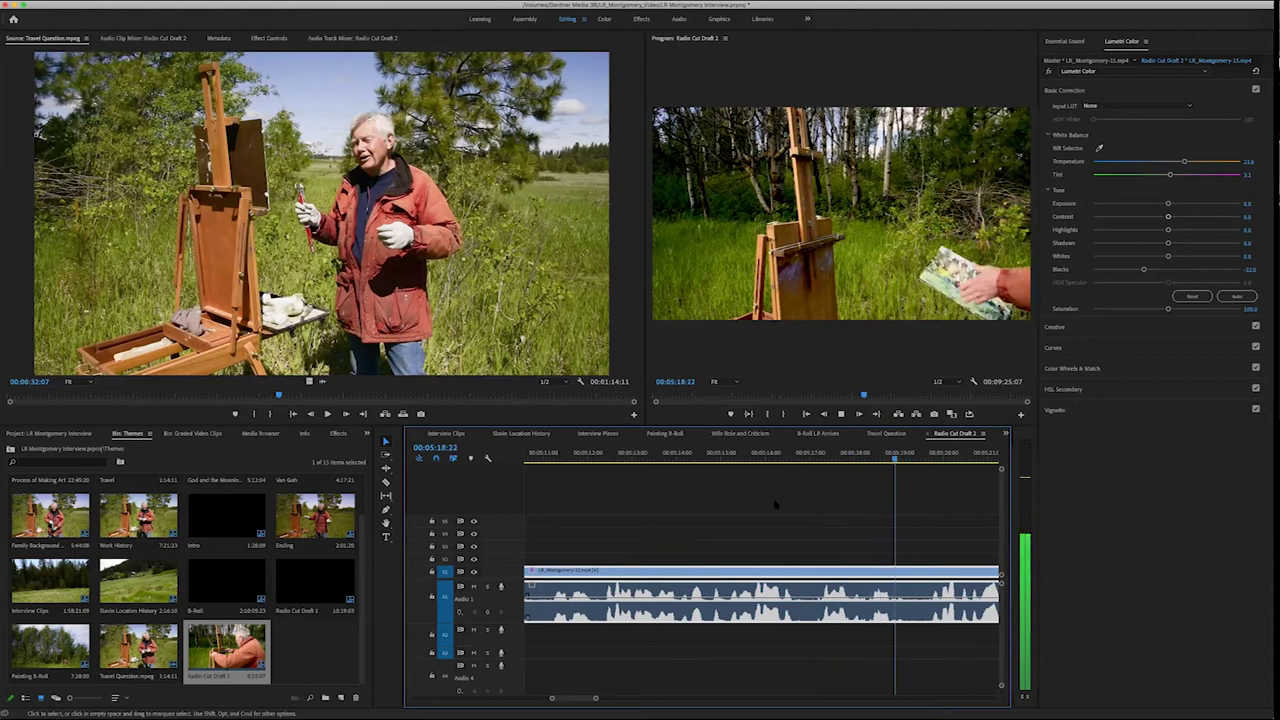
pyautogui.press('space')
pyautogui.press('c')
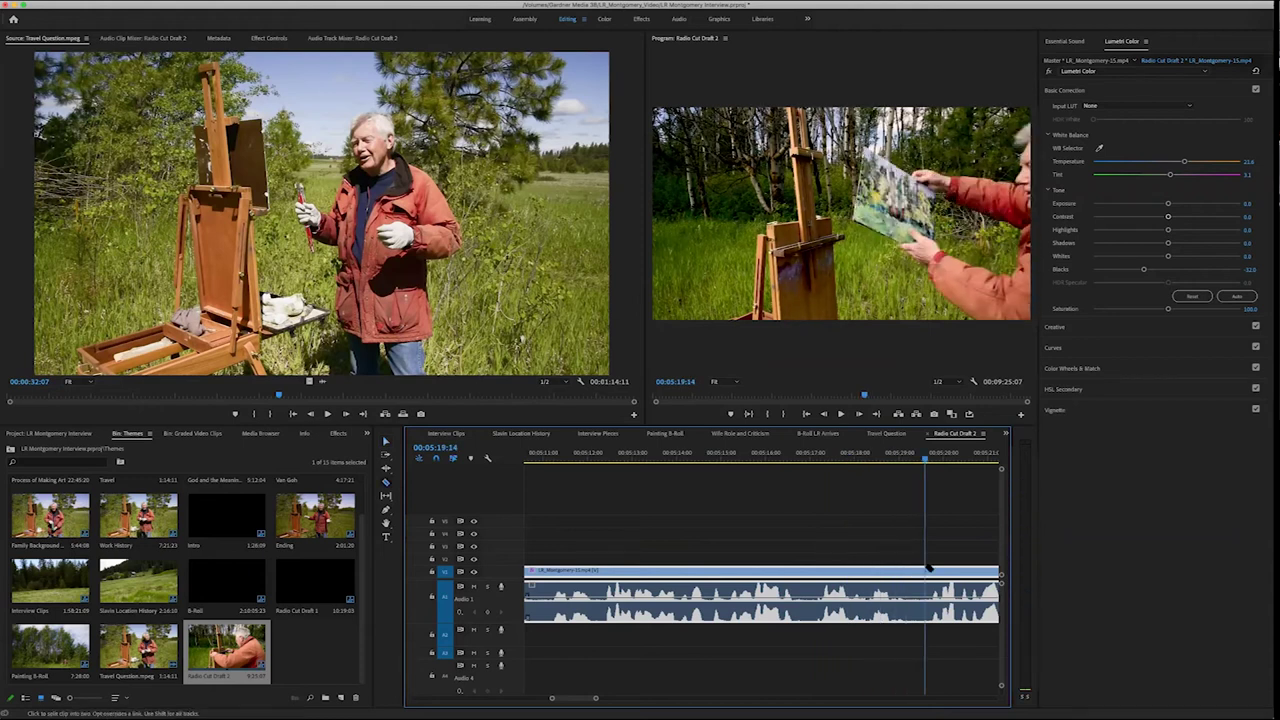
pyautogui.click(928, 569)
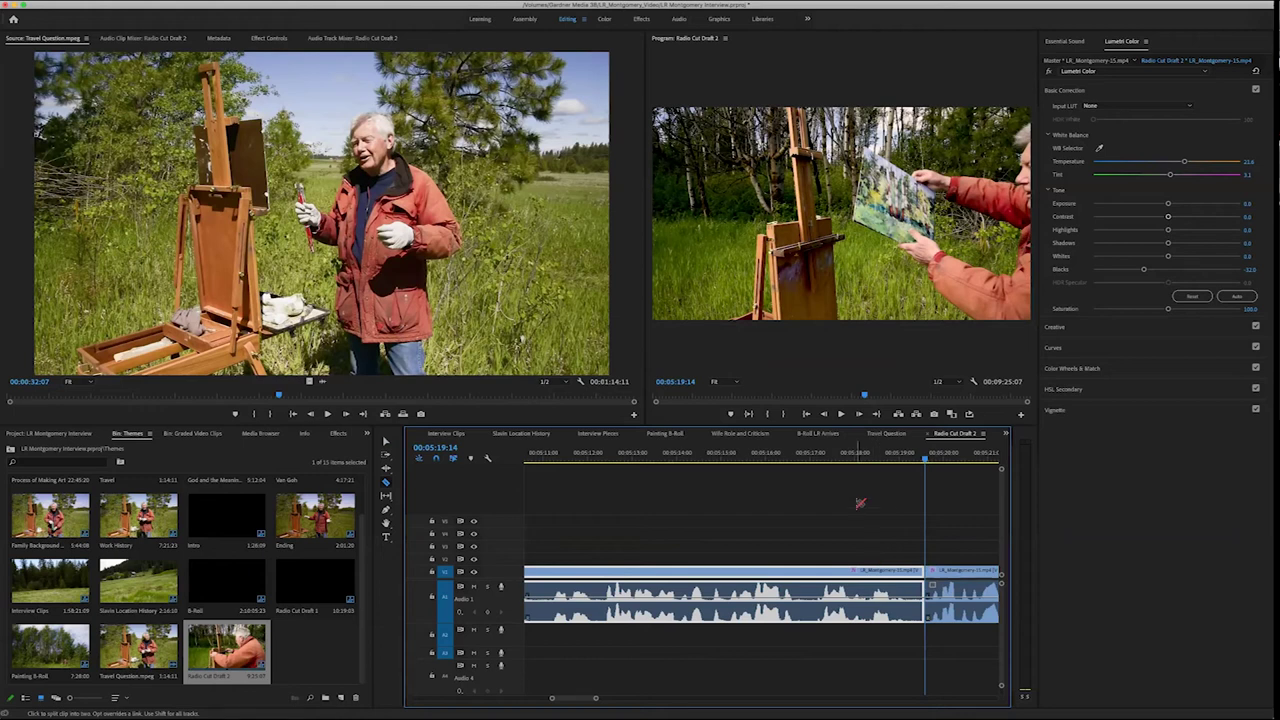
pyautogui.press('Up')
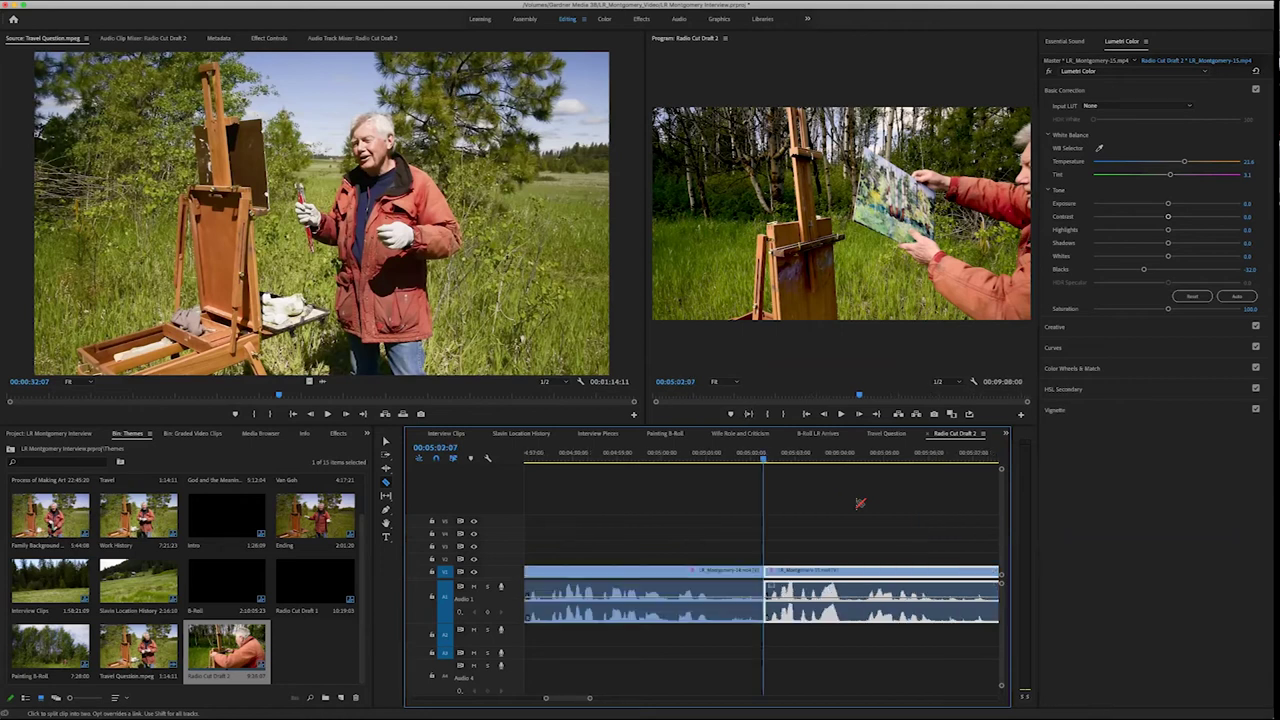
# Apply the default transition to the cut at 00:05:02:07 between the two interview clips and play across it
pyautogui.press('v')
pyautogui.moveTo(742, 554); pyautogui.dragTo(781, 573)
pyautogui.hotkey('ctrl', 'd')
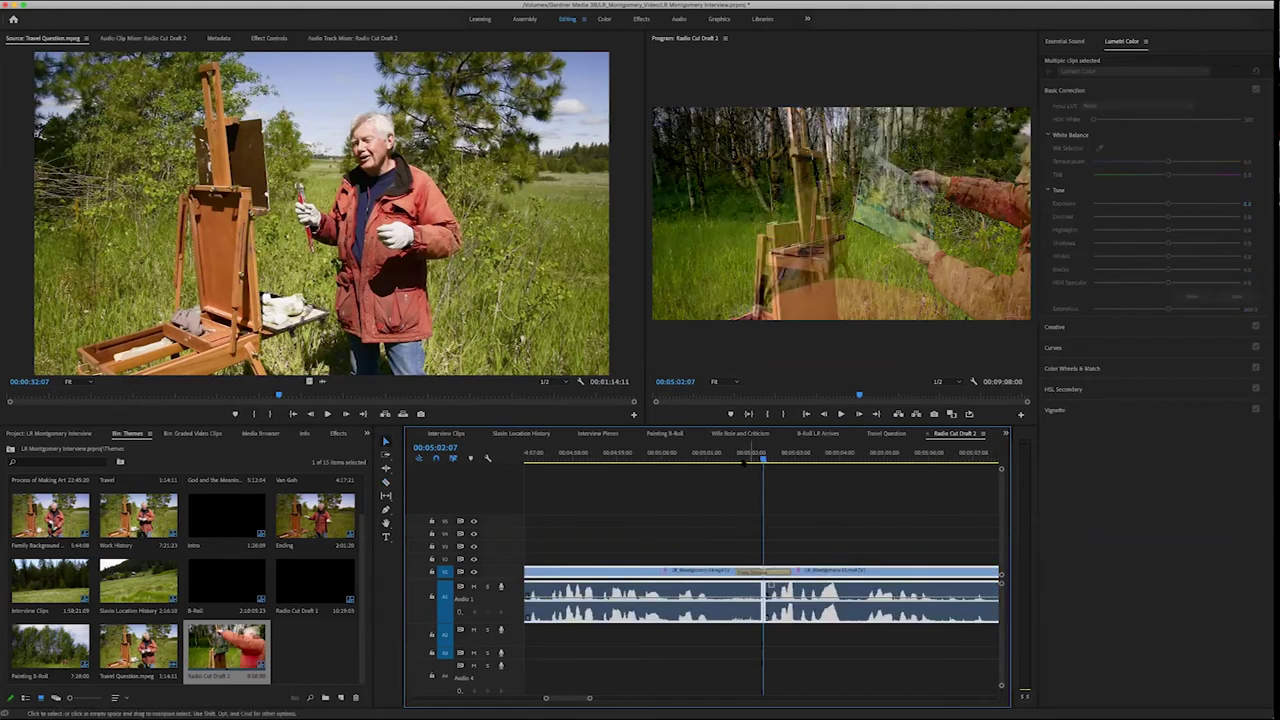
pyautogui.click(723, 453)
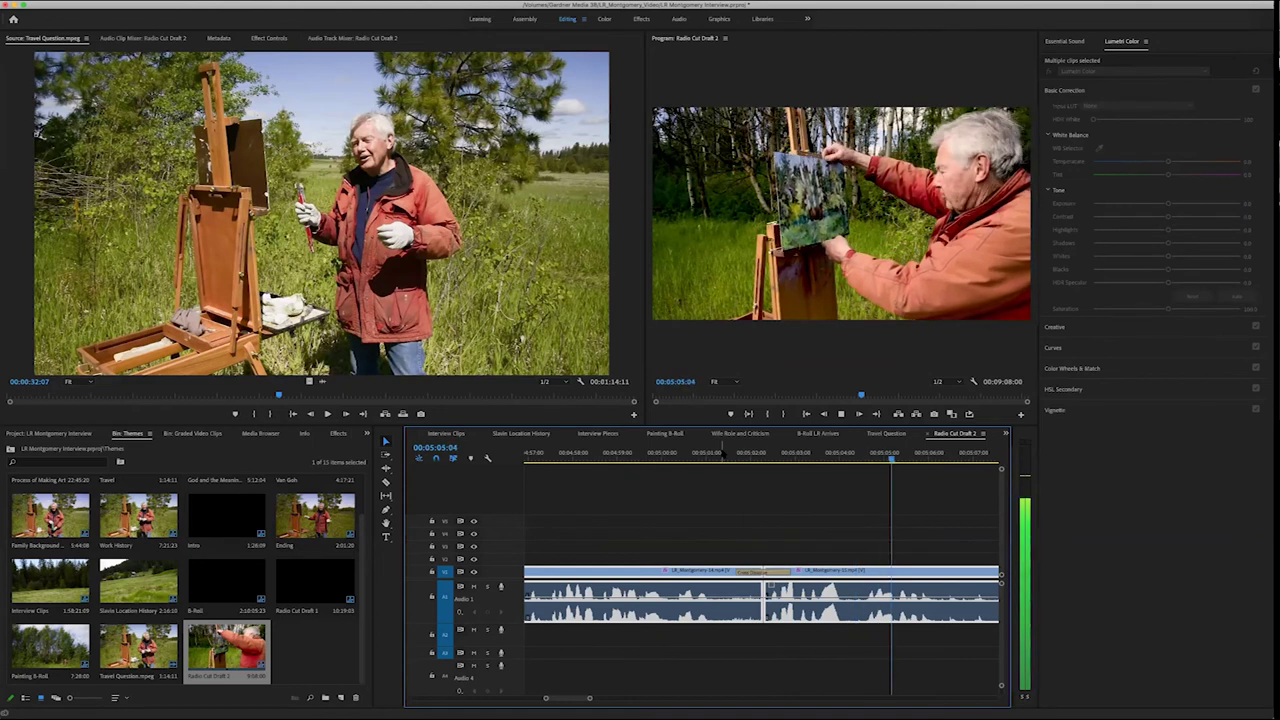
pyautogui.press('space')
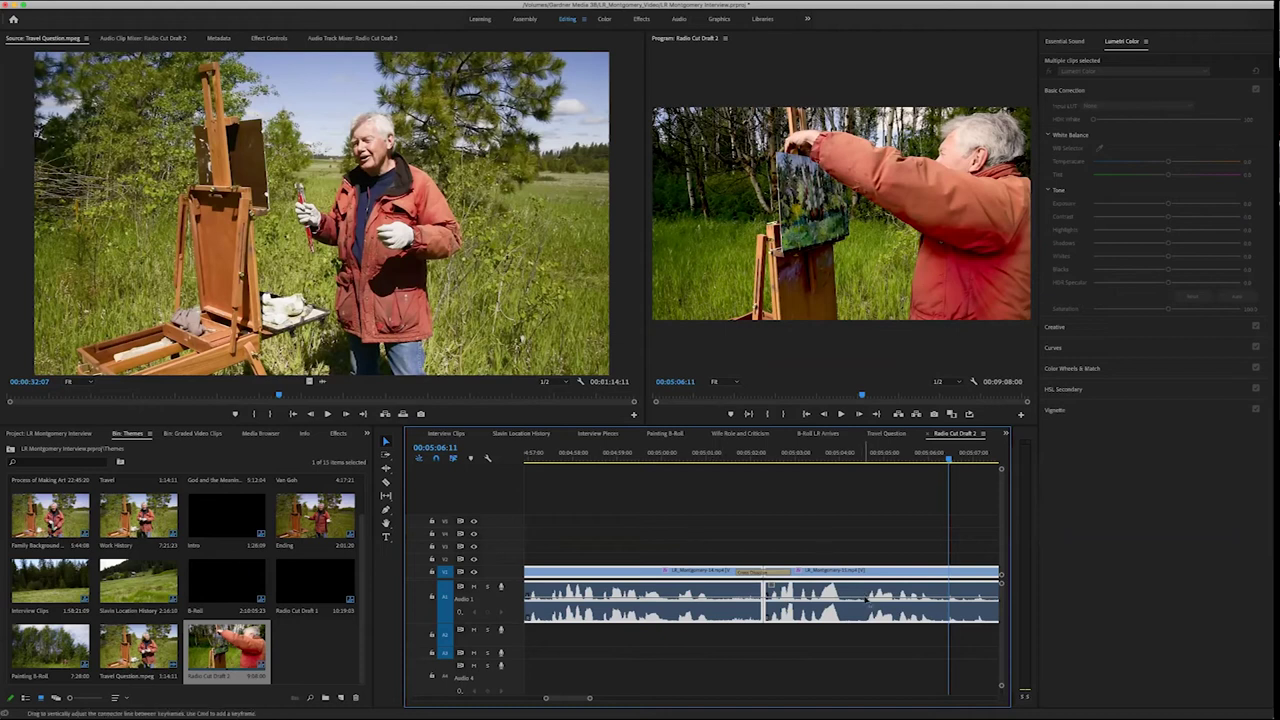
# Lower the audio level of the LR_Montgomery-15.mp4 clip after the transition and play across the cut from 00:05:01:02
pyautogui.moveTo(866, 600); pyautogui.dragTo(863, 633)
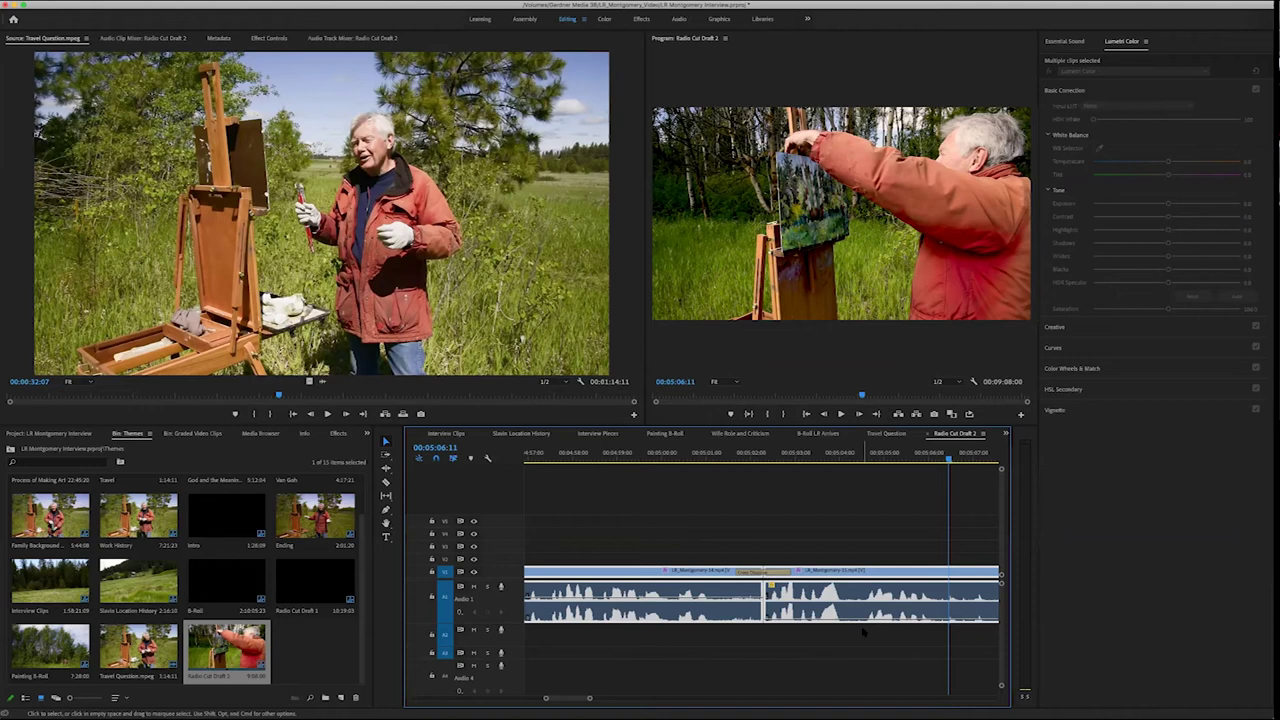
pyautogui.click(709, 452)
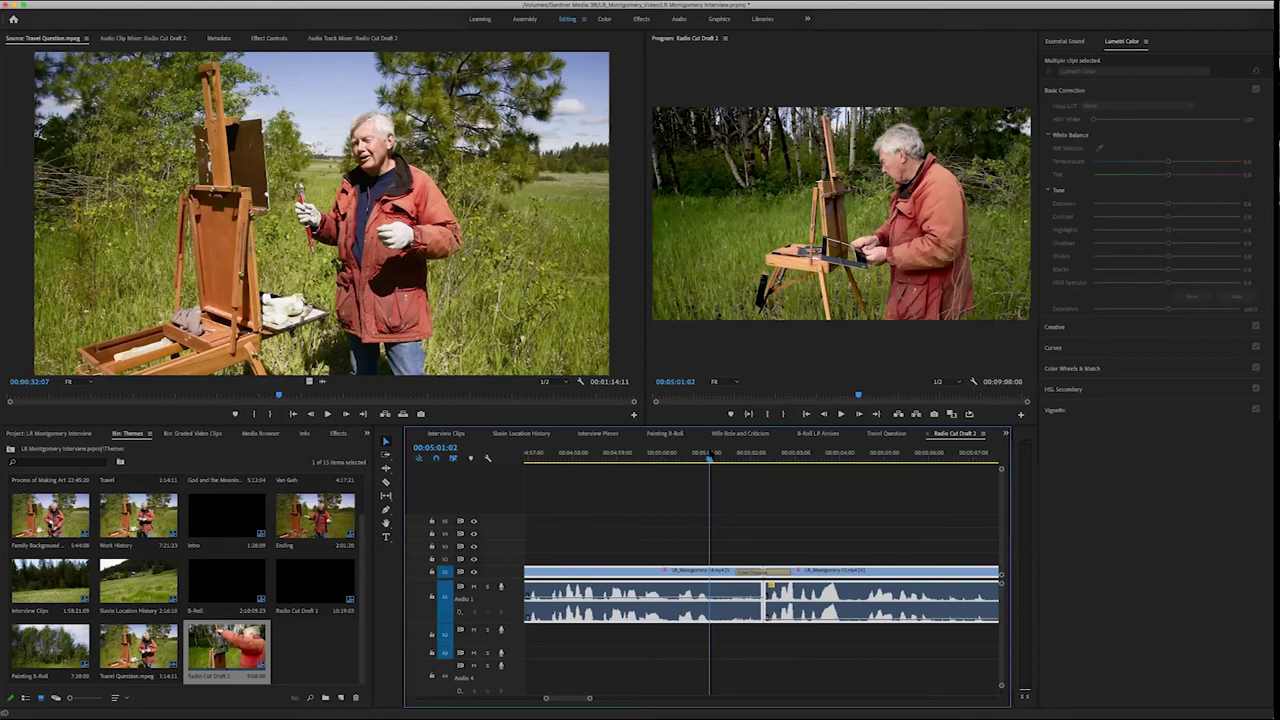
pyautogui.press('space')
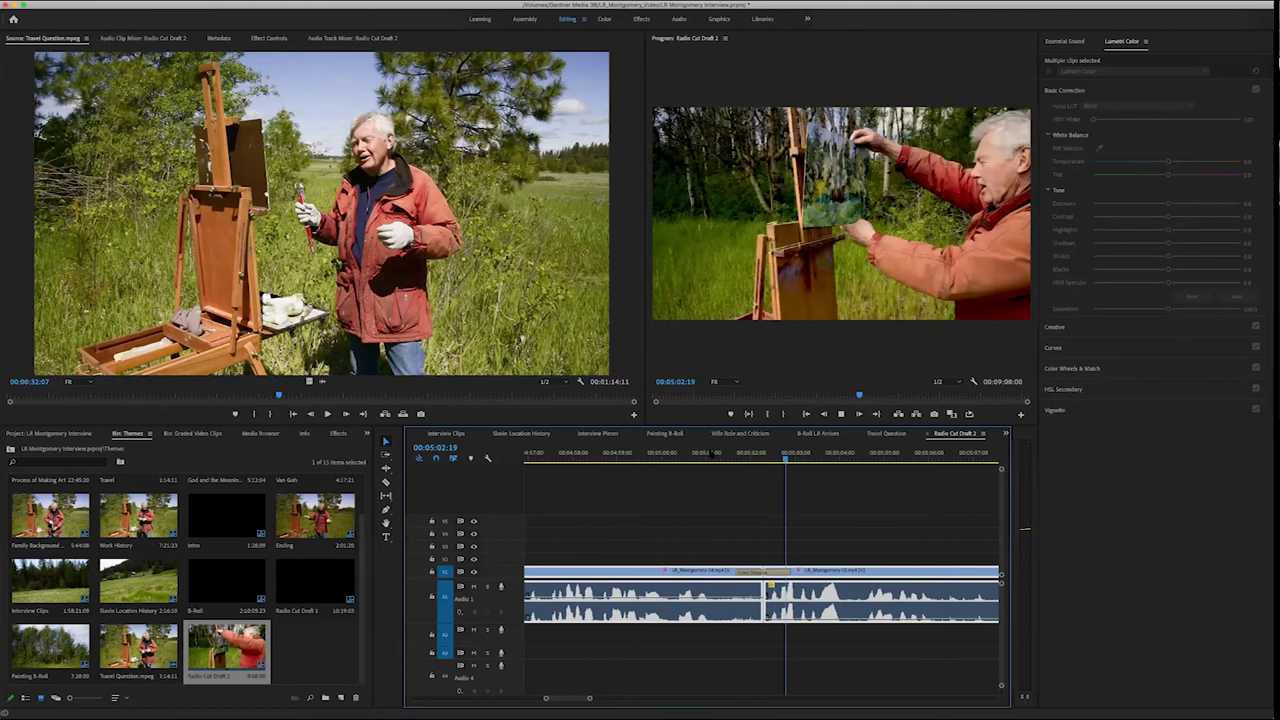
pyautogui.press('space')
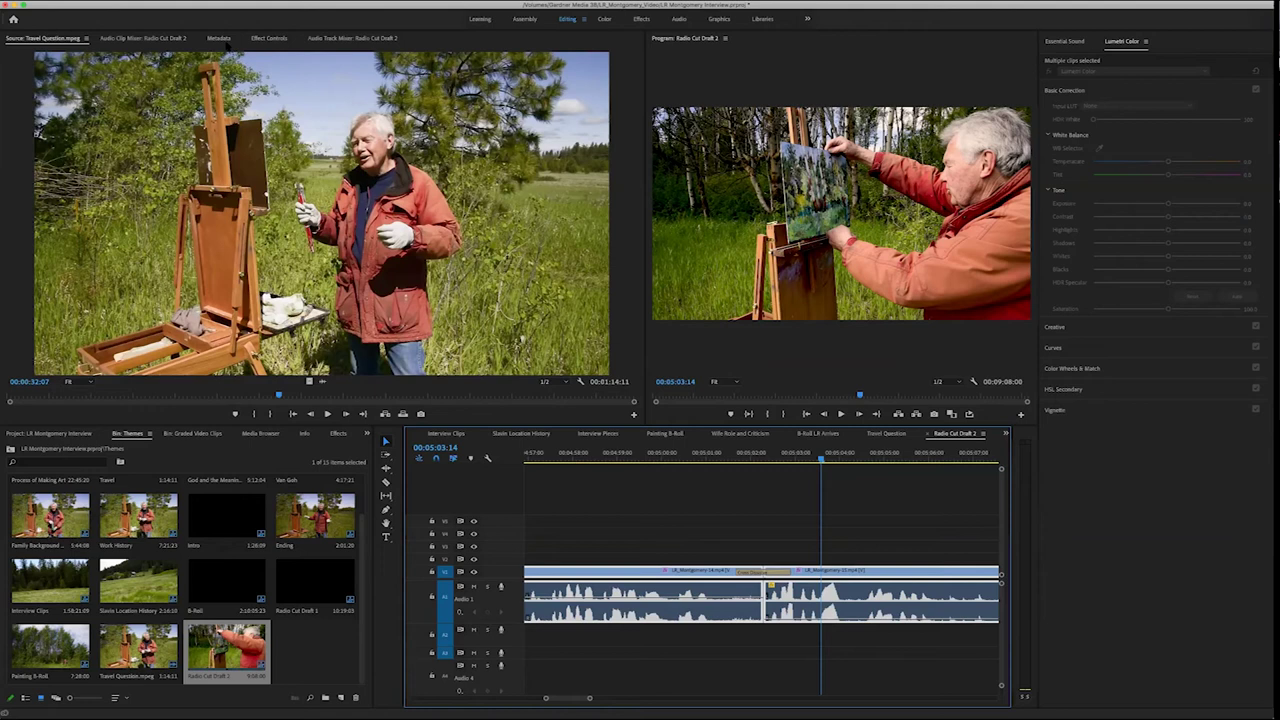
# Select the LR_Montgomery-15.mp4 clip after the transition and increase its motion scale to reframe the painting closer
pyautogui.click(266, 42)
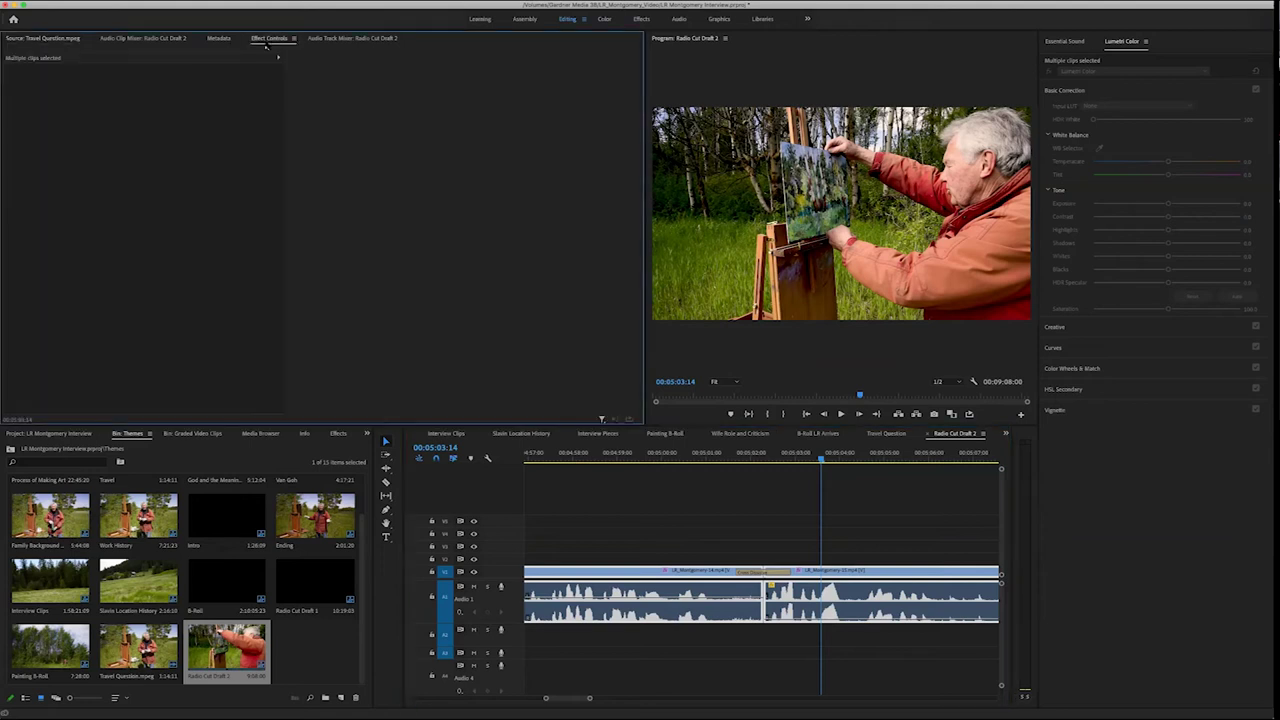
pyautogui.click(866, 536)
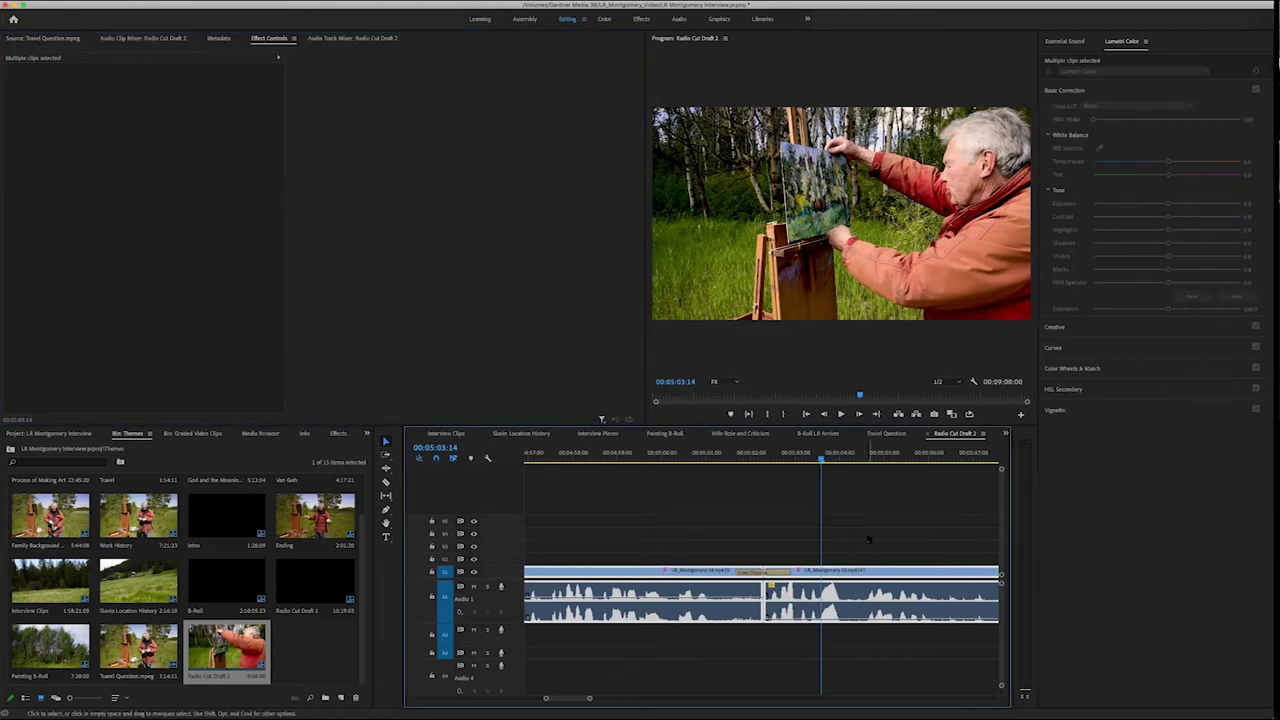
pyautogui.click(869, 541)
pyautogui.click(868, 578)
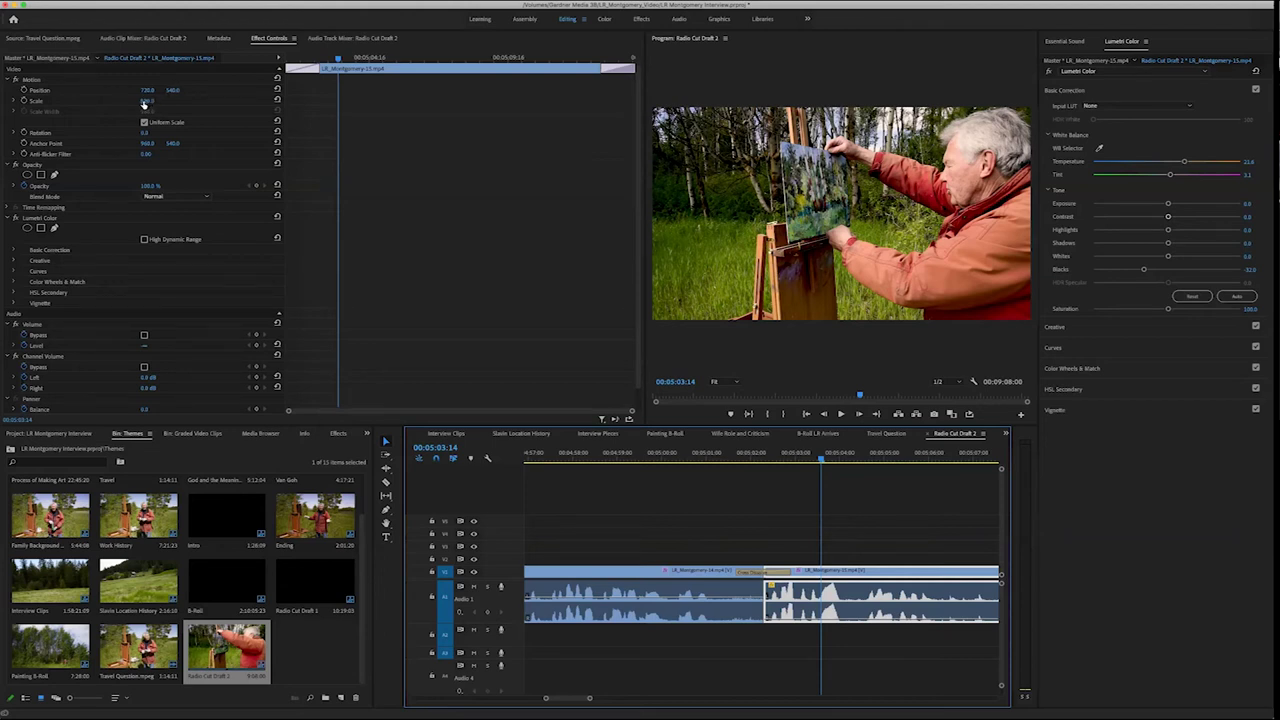
pyautogui.moveTo(146, 101)
pyautogui.mouseDown()
pyautogui.moveTo(230, 101)
pyautogui.moveTo(196, 101)
pyautogui.mouseUp()
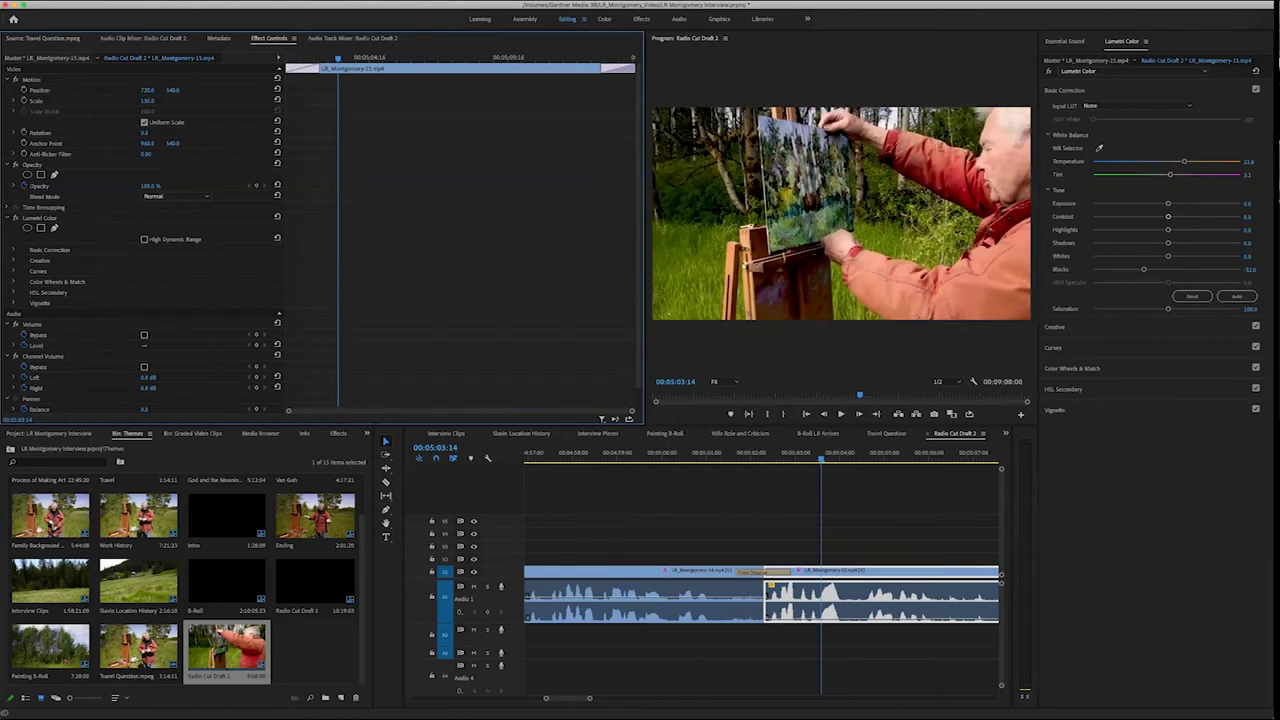
pyautogui.click(154, 101)
pyautogui.write('1')
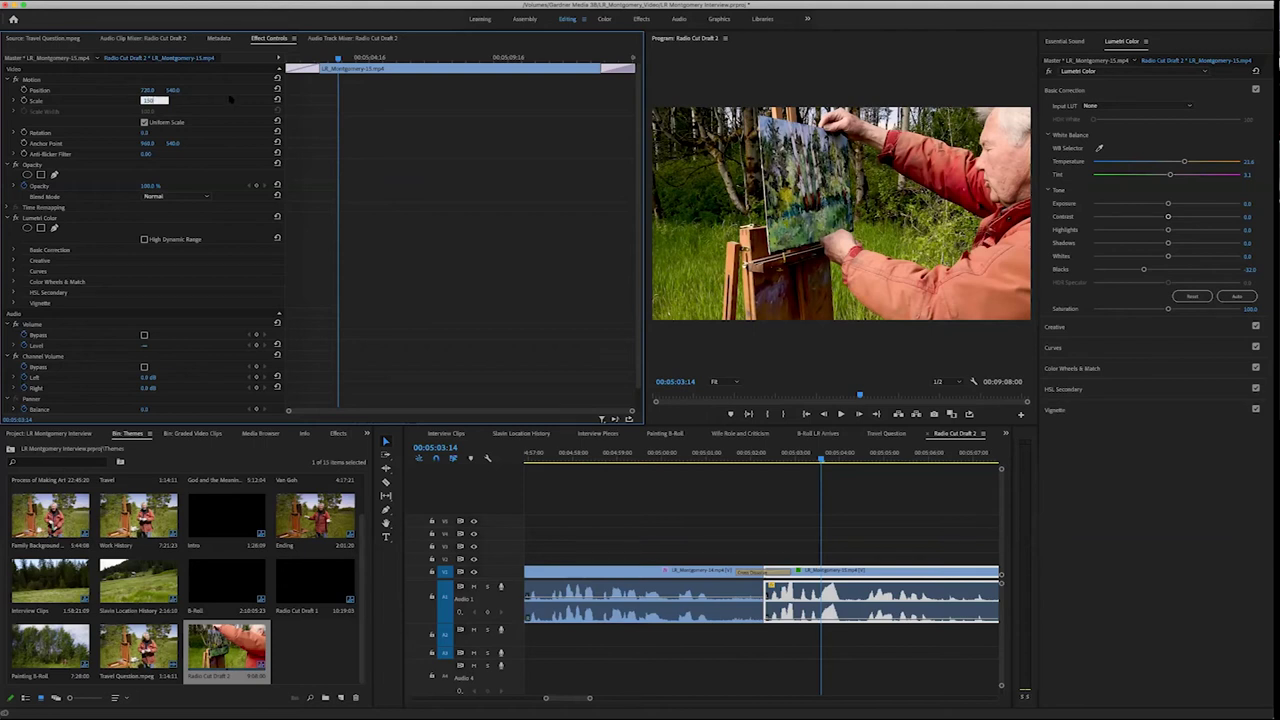
pyautogui.write('00')
pyautogui.press('Return')
# Reposition the enlarged LR_Montgomery-15.mp4 frame to about 875 horizontally and 611 vertically
pyautogui.write('847')
pyautogui.press('Return')
pyautogui.moveTo(147, 90); pyautogui.dragTo(173, 90)
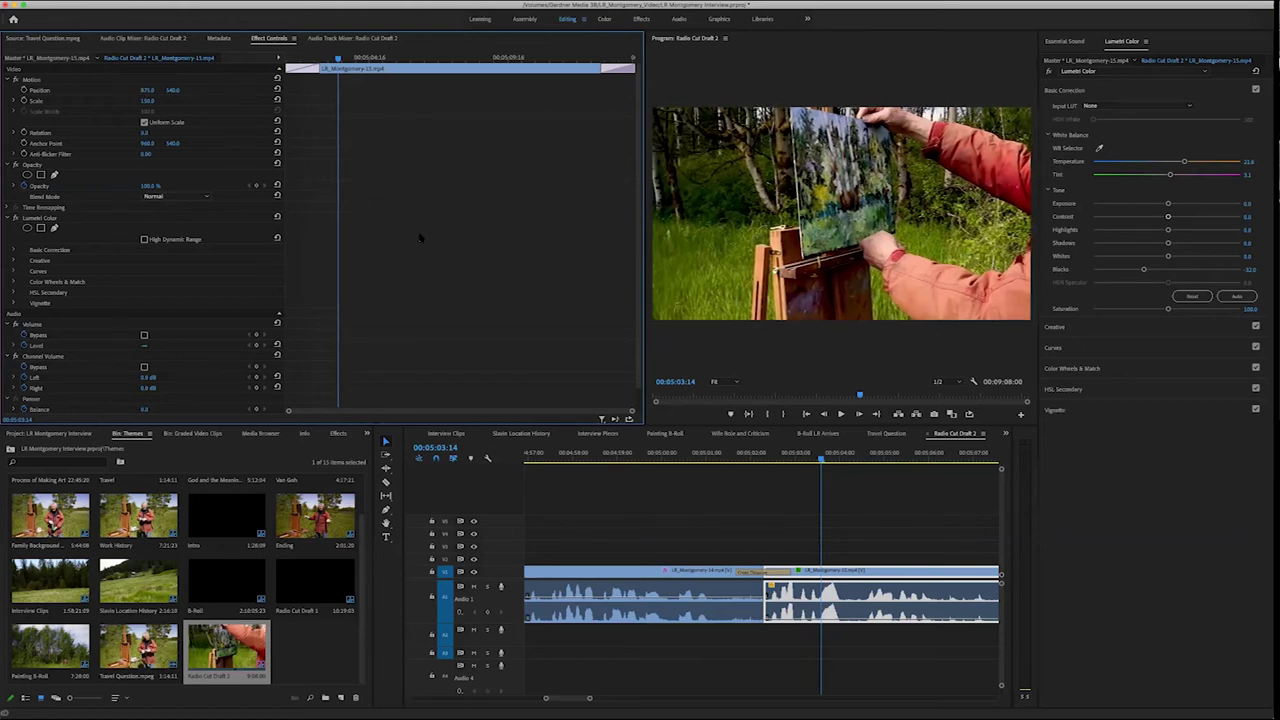
pyautogui.moveTo(173, 90); pyautogui.dragTo(150, 90)
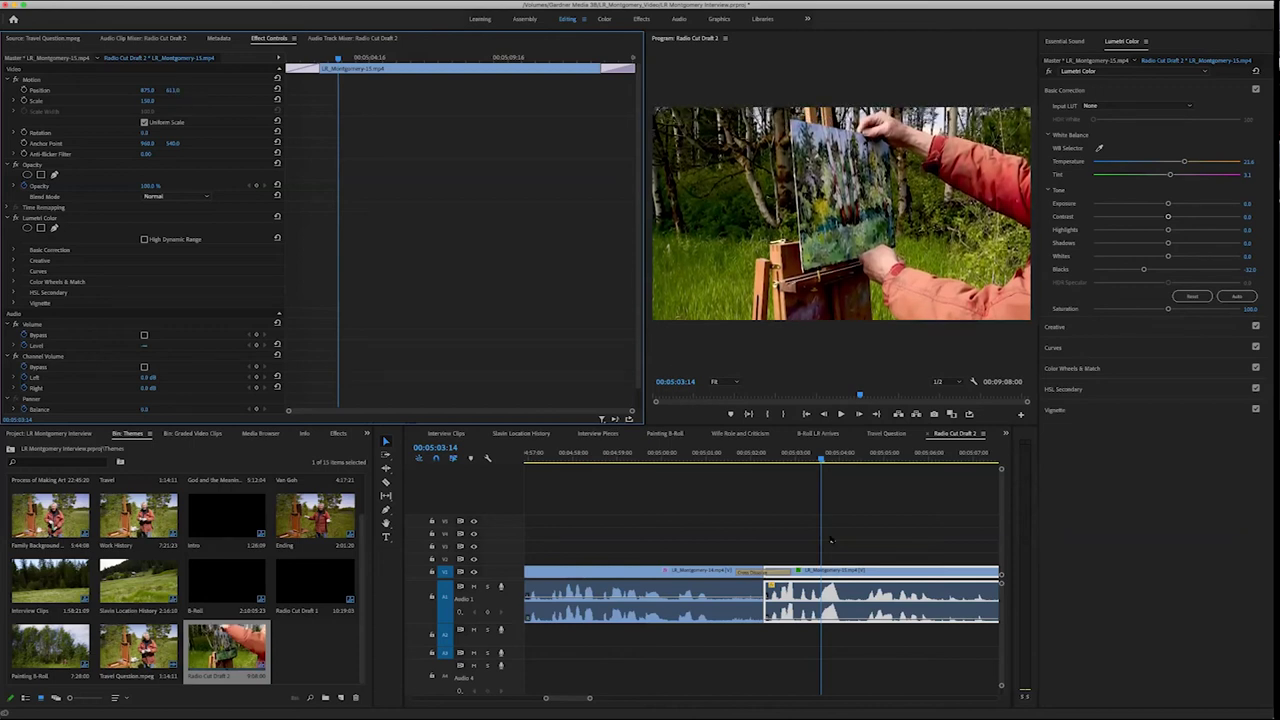
# Play across the cut from 00:05:01:18 to review the reframed clip through 00:05:12:03
pyautogui.click(764, 452)
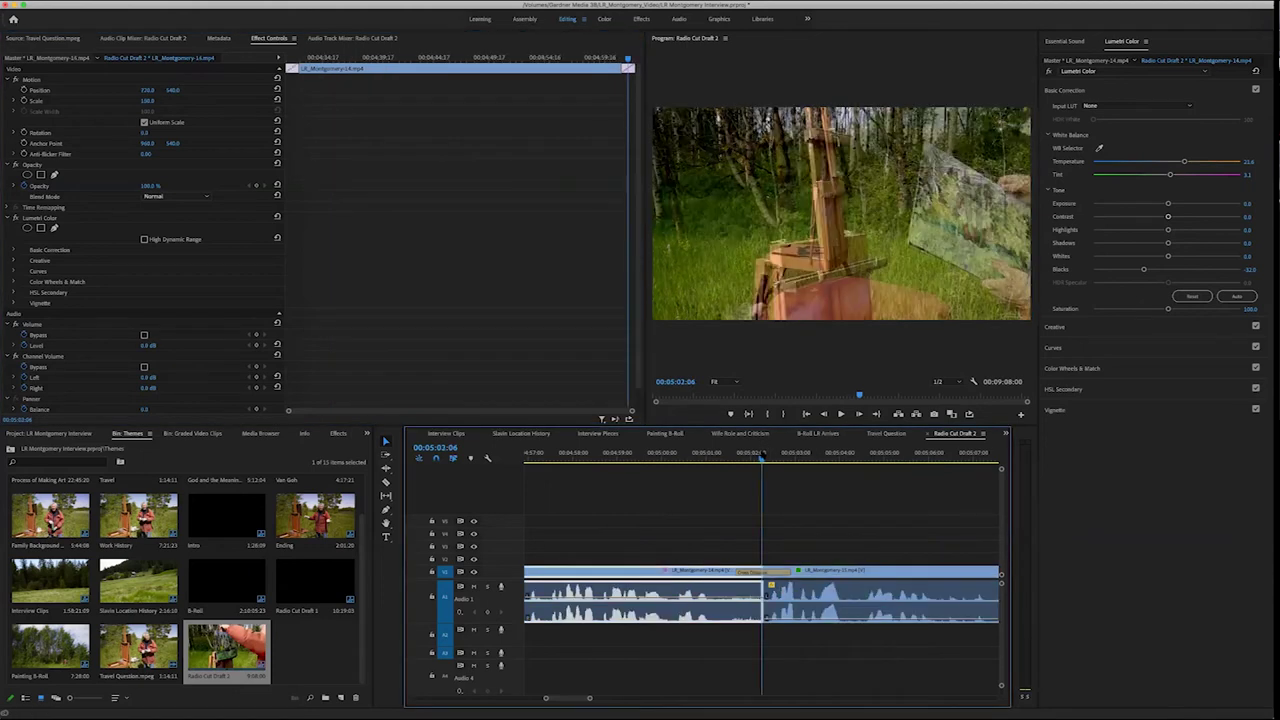
pyautogui.press('Left')
pyautogui.press('Left')
pyautogui.press('Left')
pyautogui.press('Left')
pyautogui.press('Left')
pyautogui.press('Left')
pyautogui.press('Left')
pyautogui.press('Left')
pyautogui.press('Left')
pyautogui.press('Left')
pyautogui.press('Left')
pyautogui.press('Left')
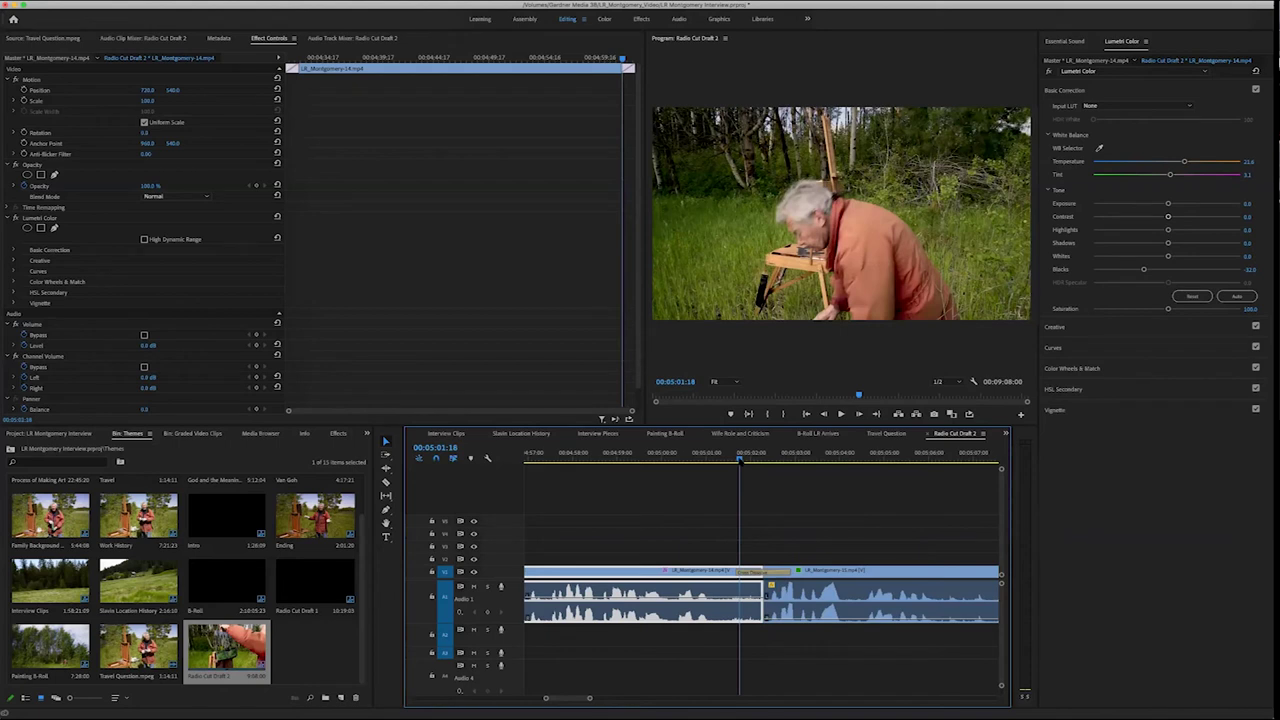
pyautogui.press('space')
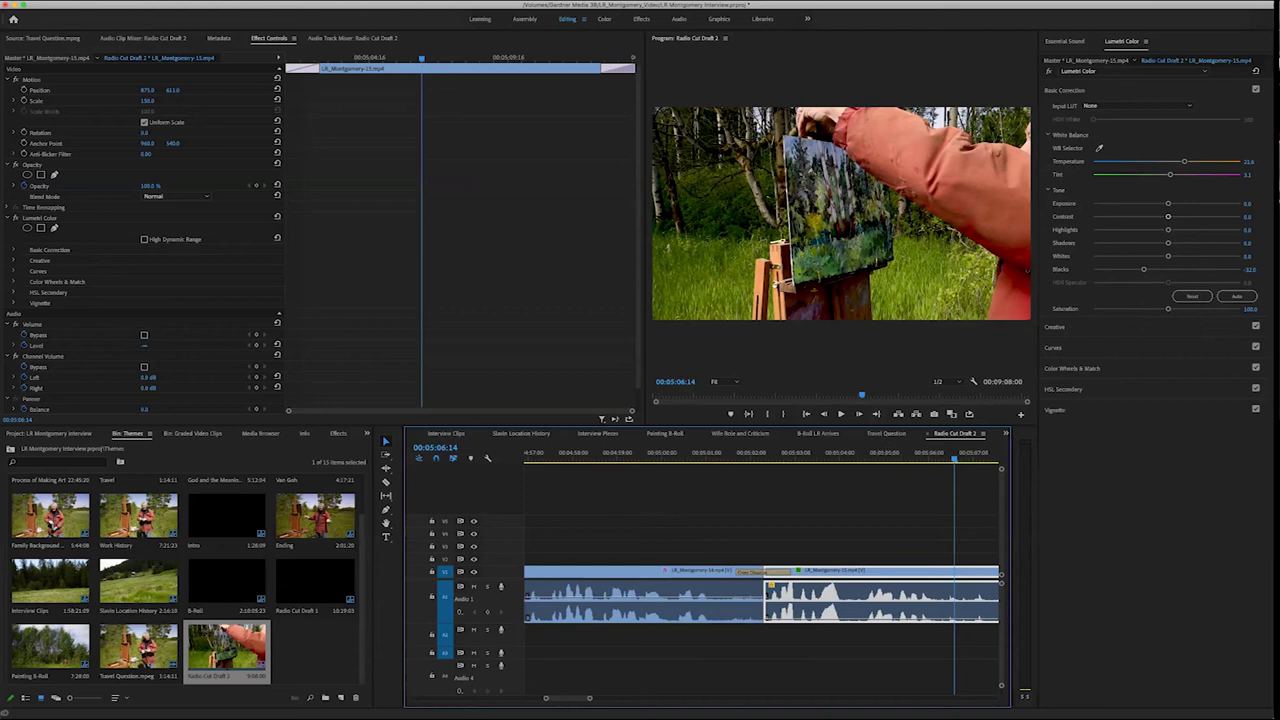
pyautogui.press('space')
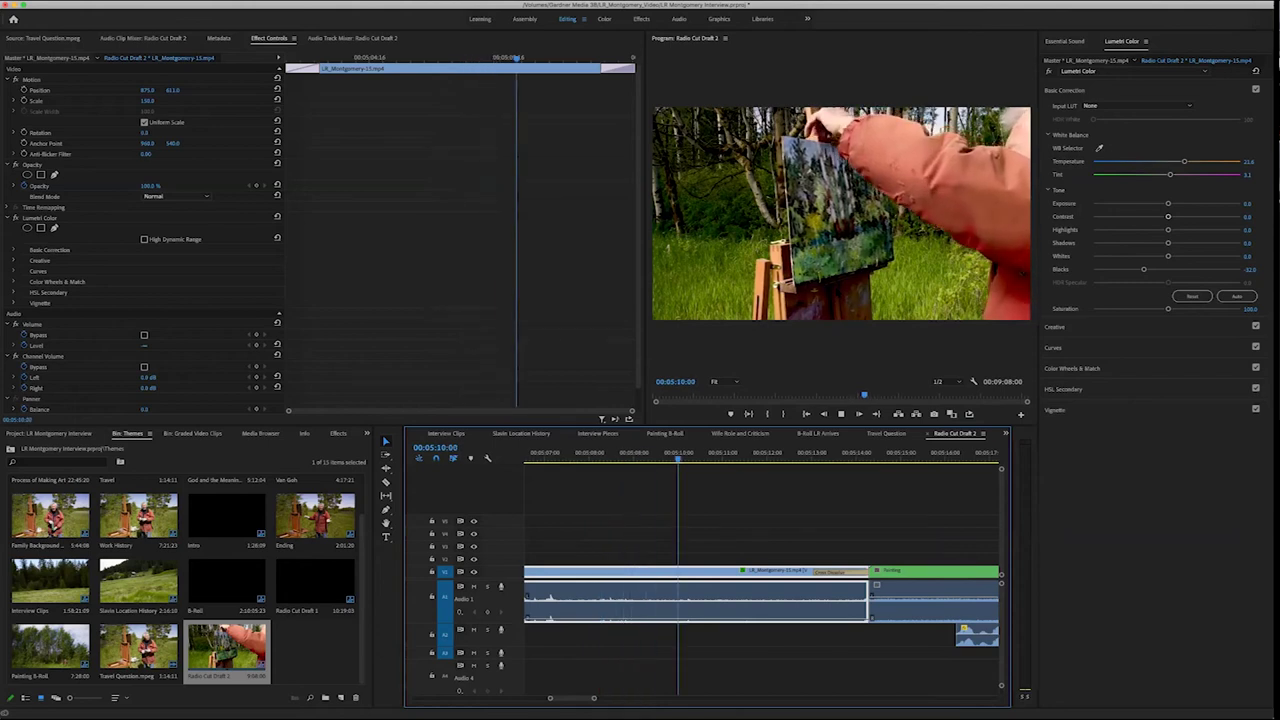
pyautogui.press('space')
pyautogui.scroll(-3, 781, 447)
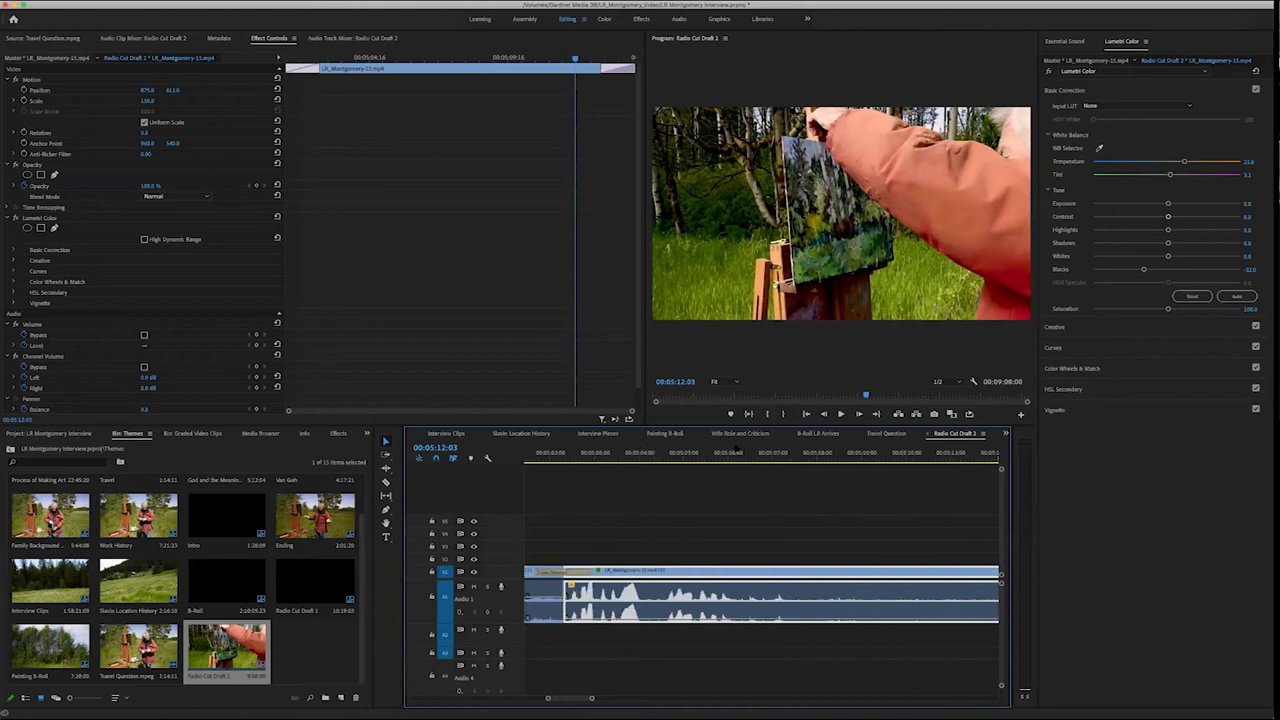
pyautogui.scroll(-2, 781, 447)
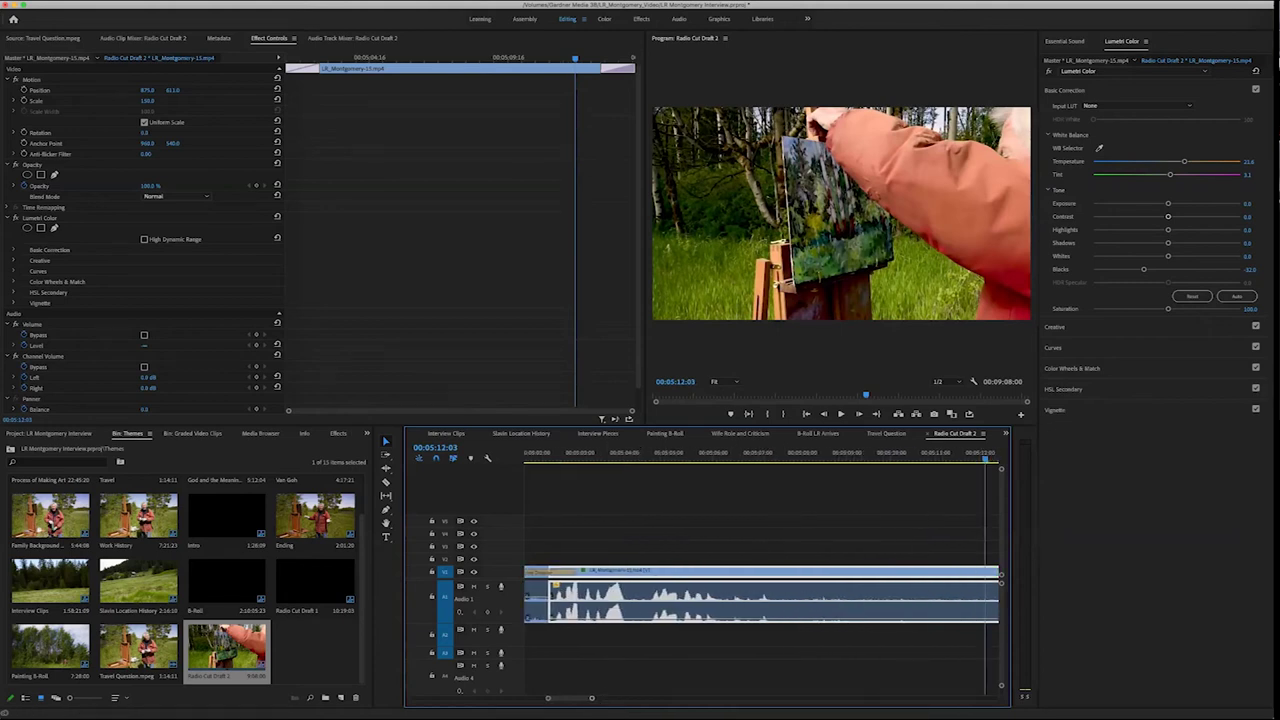
# Play the cut again from 00:05:00:22 and split the LR_Montgomery-15.mp4 clip at 00:05:05:15
pyautogui.press('=')
pyautogui.press('-')
pyautogui.click(668, 454)
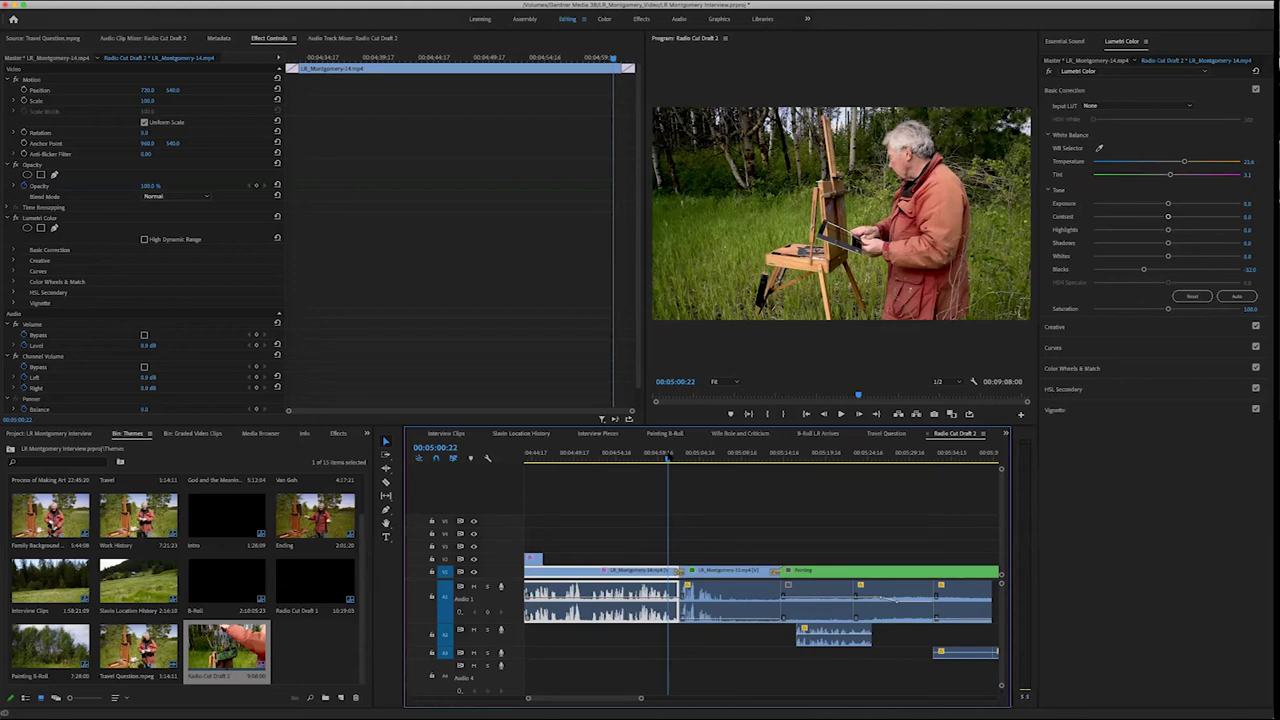
pyautogui.press('space')
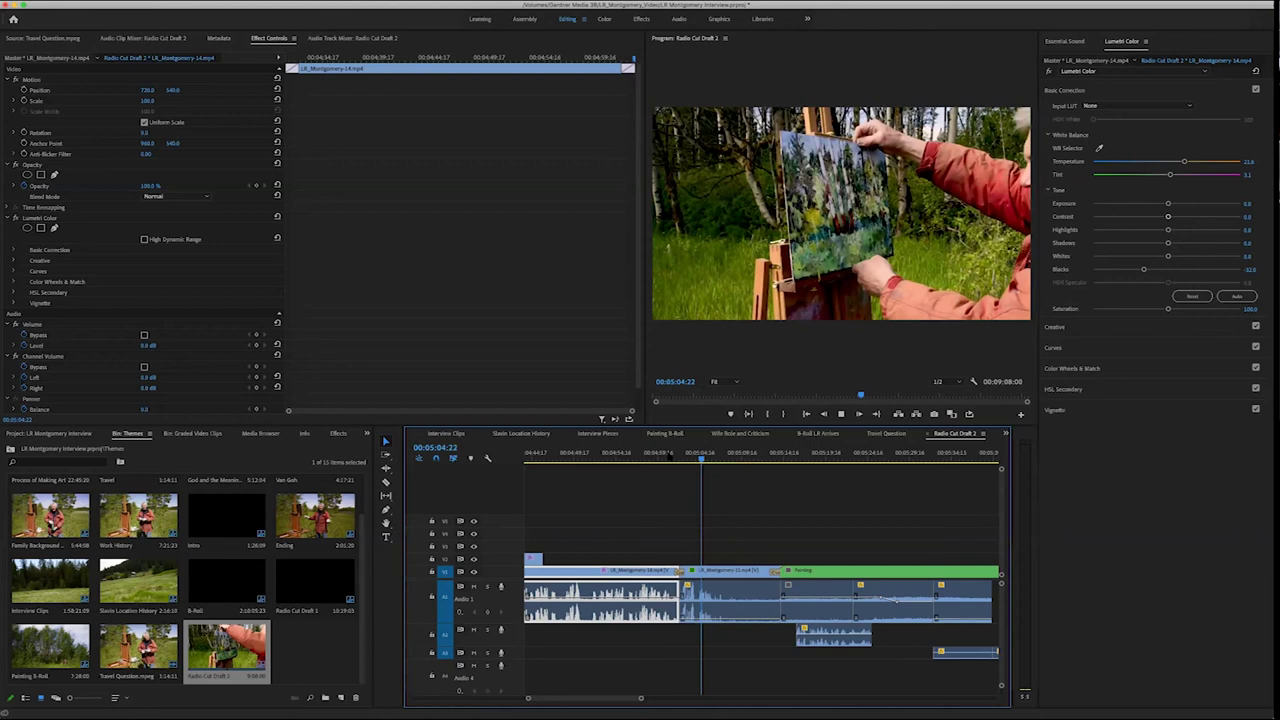
pyautogui.press('space')
pyautogui.press('d')
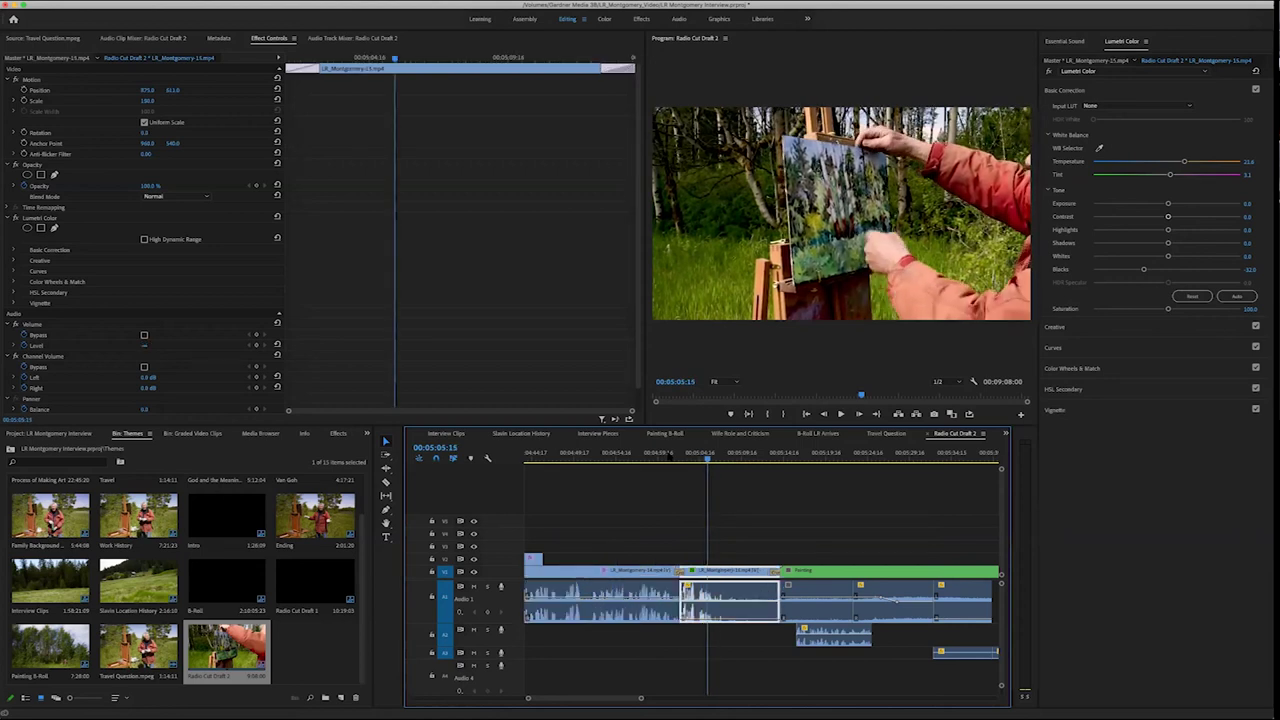
pyautogui.press('c')
pyautogui.click(709, 572)
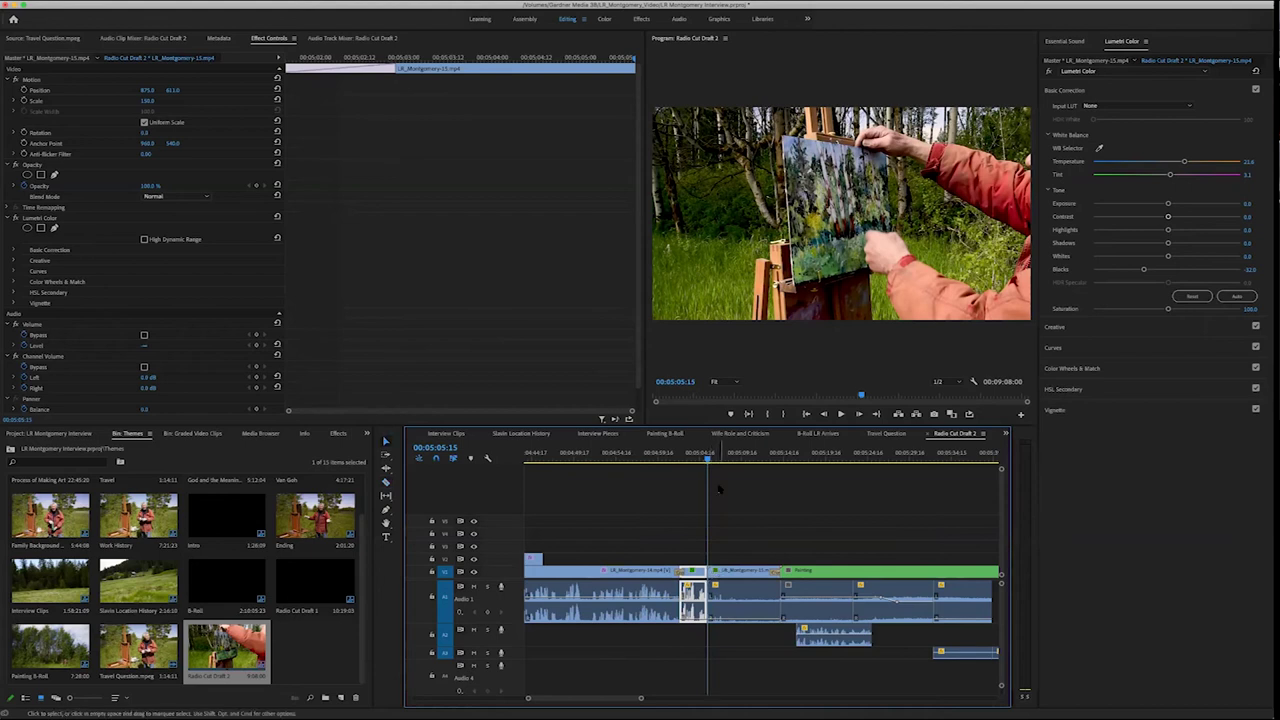
# Delete the portion of LR_Montgomery-15.mp4 after the split and close the gap before the Painting clip
pyautogui.press('space')
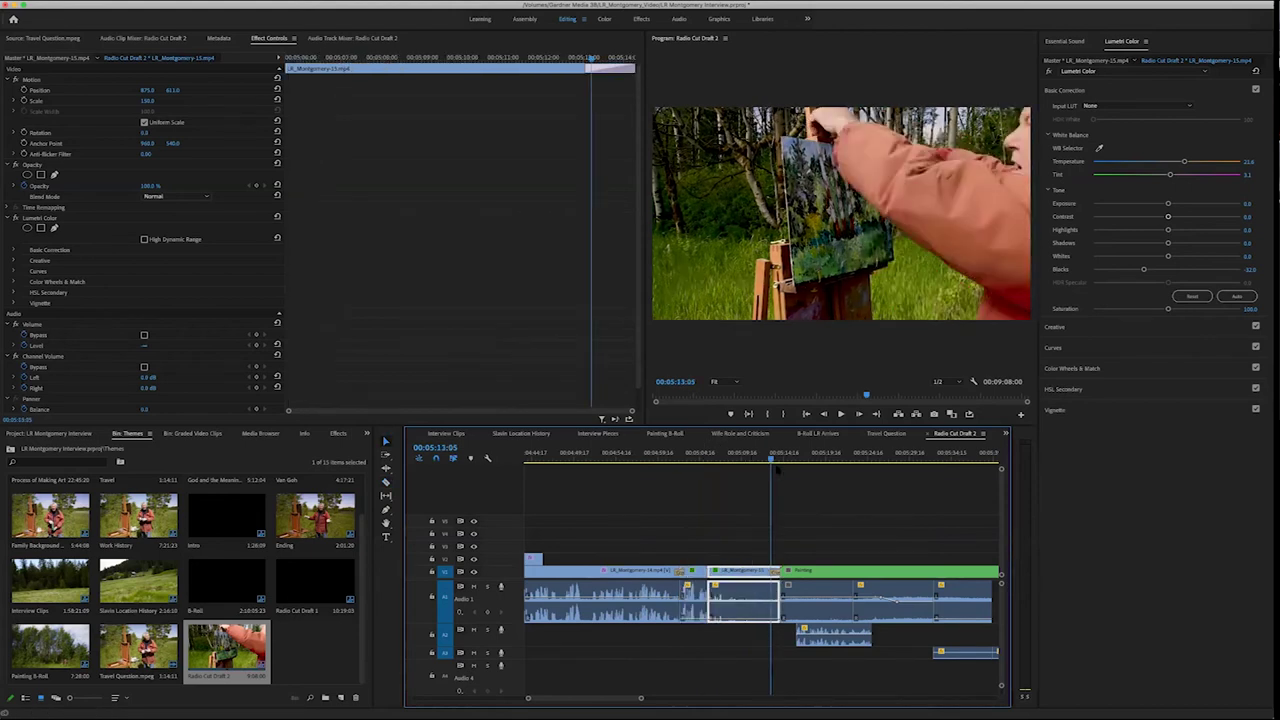
pyautogui.click(736, 462)
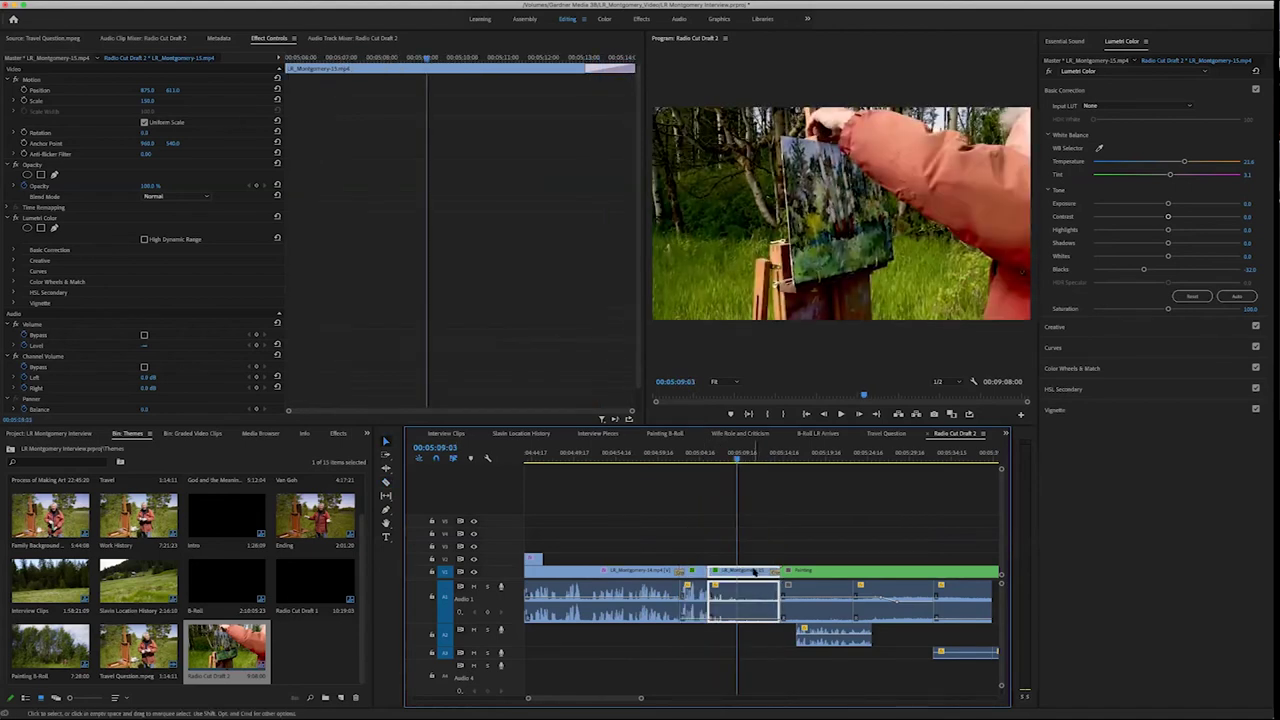
pyautogui.press('Delete')
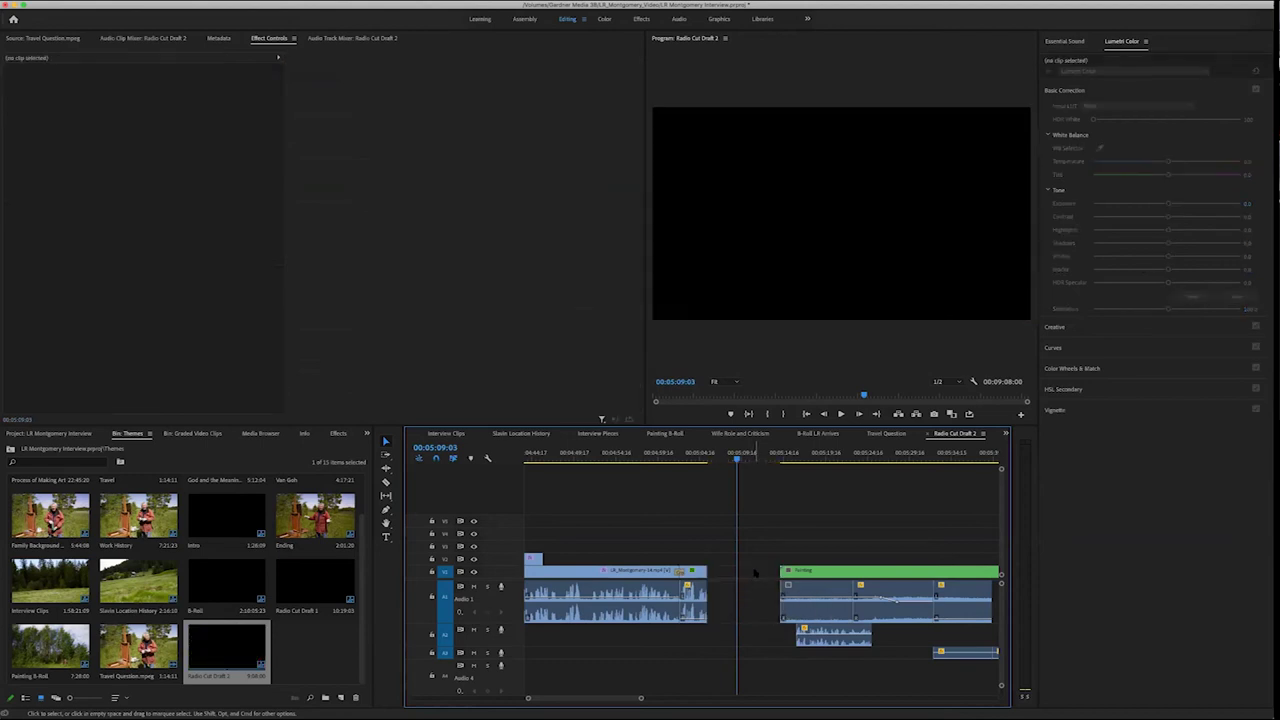
pyautogui.click(753, 571)
pyautogui.press('Delete')
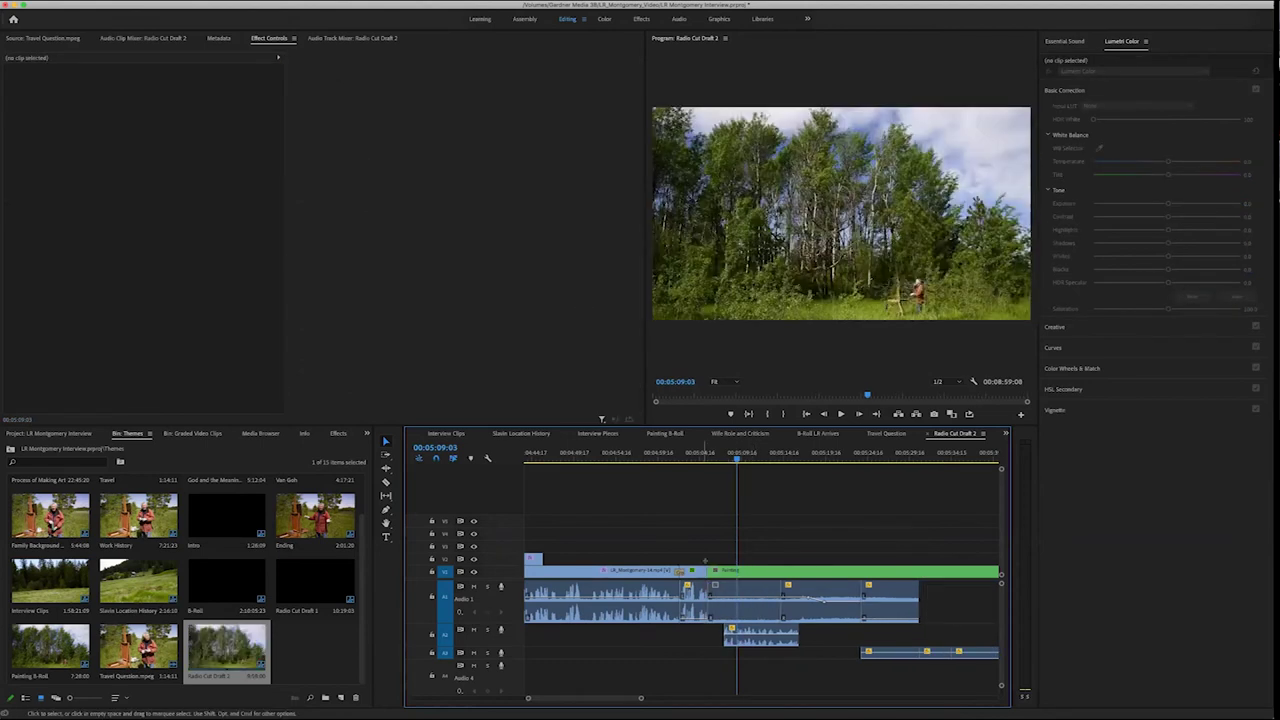
# Apply the default transition between LR_Montgomery-15.mp4 and the Painting clip and play across it
pyautogui.click(706, 566)
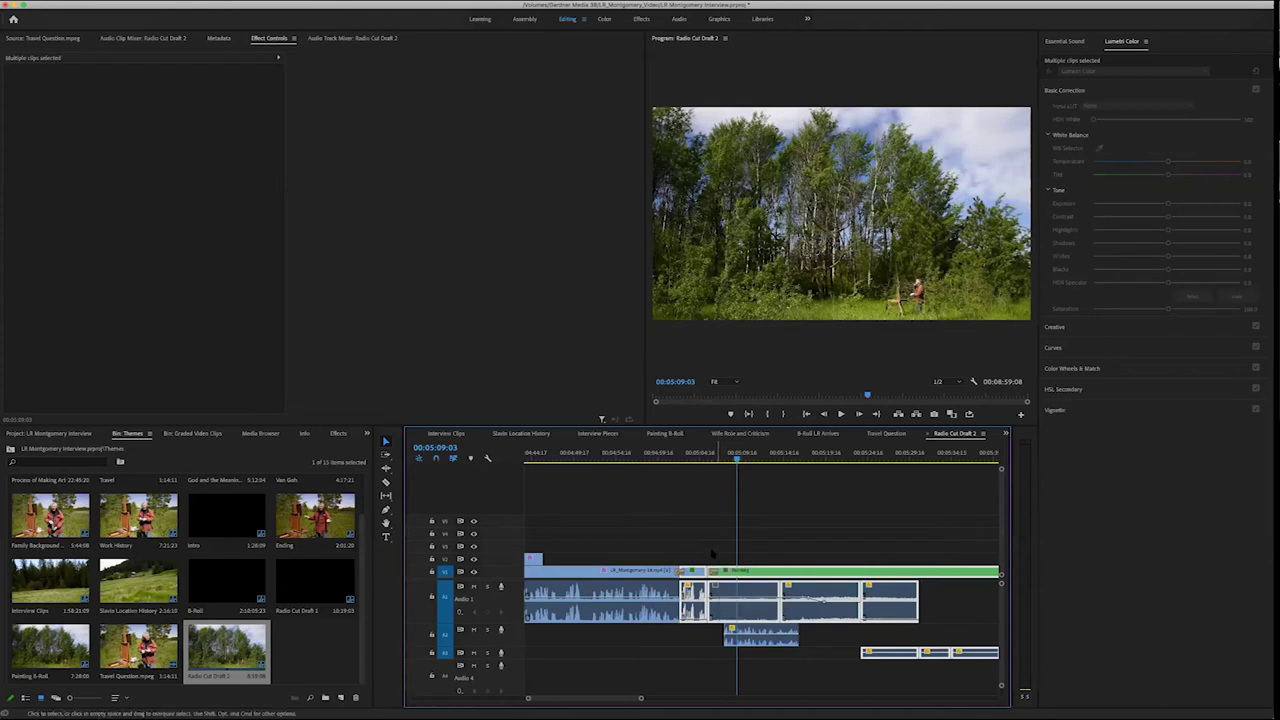
pyautogui.click(707, 455)
pyautogui.press('space')
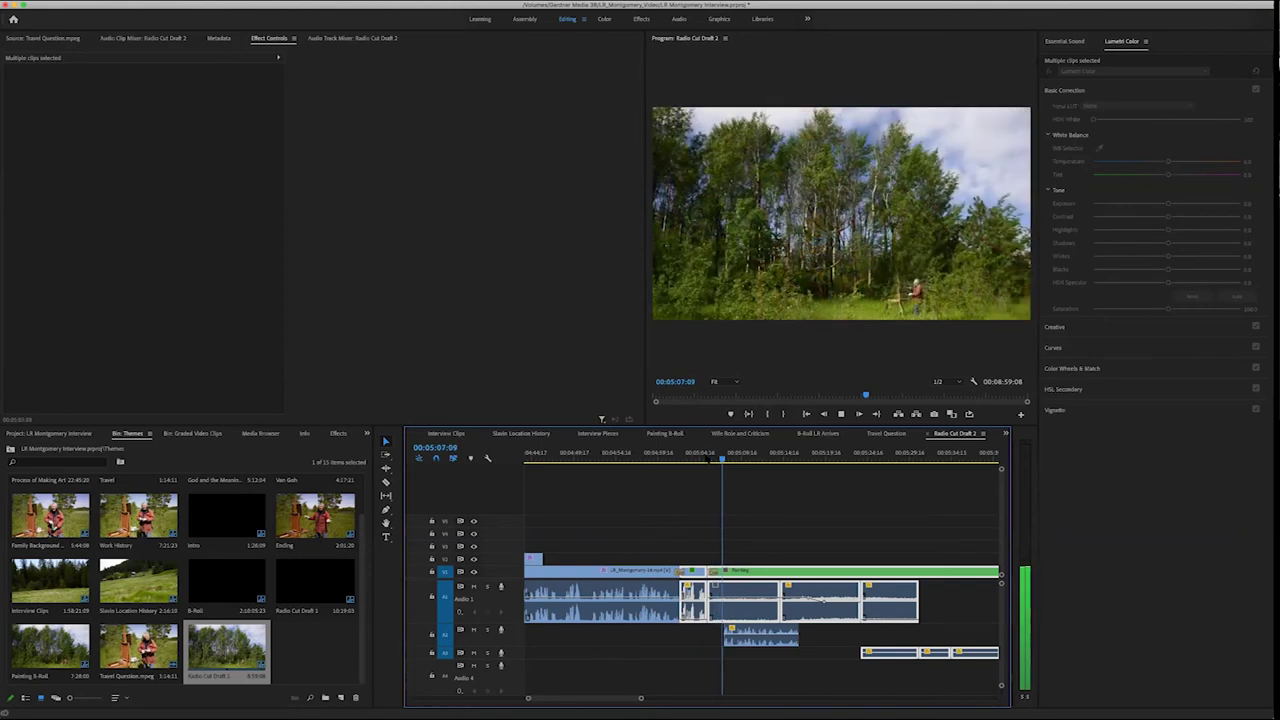
pyautogui.press('space')
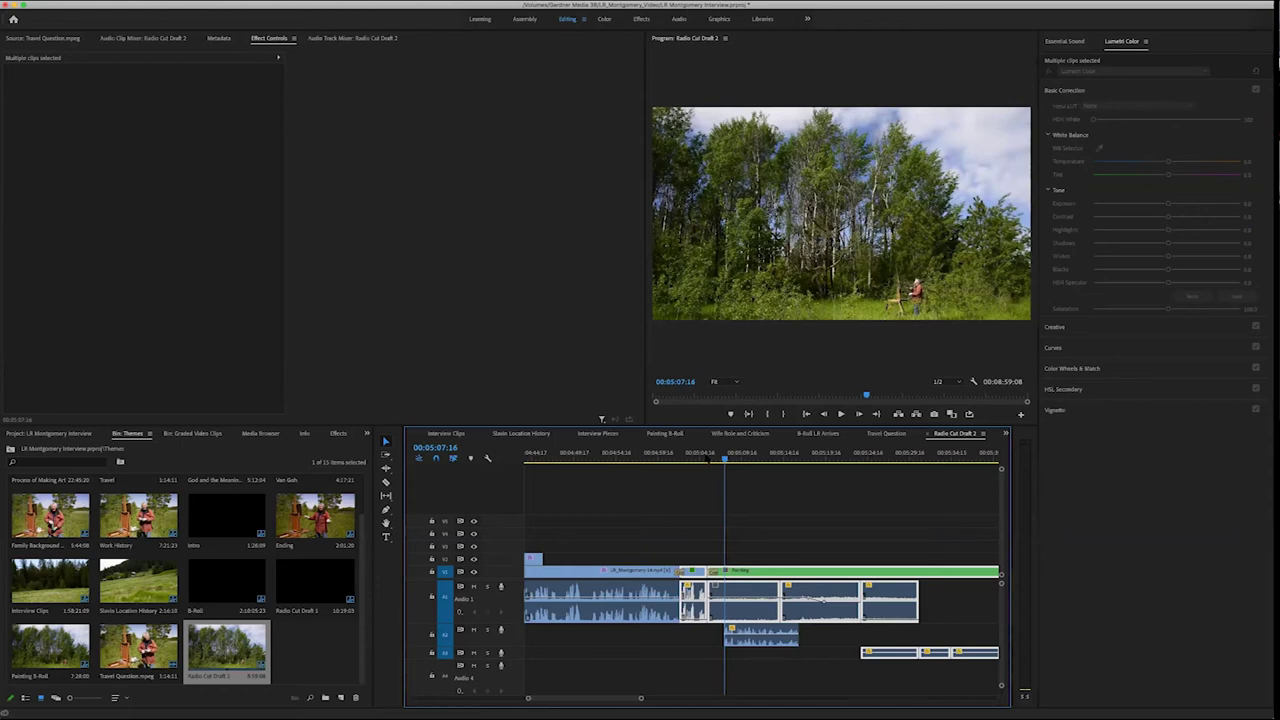
# Open the Slavin Location History sequence and play its opening clips from the start
pyautogui.hscroll(-5, 688, 488)
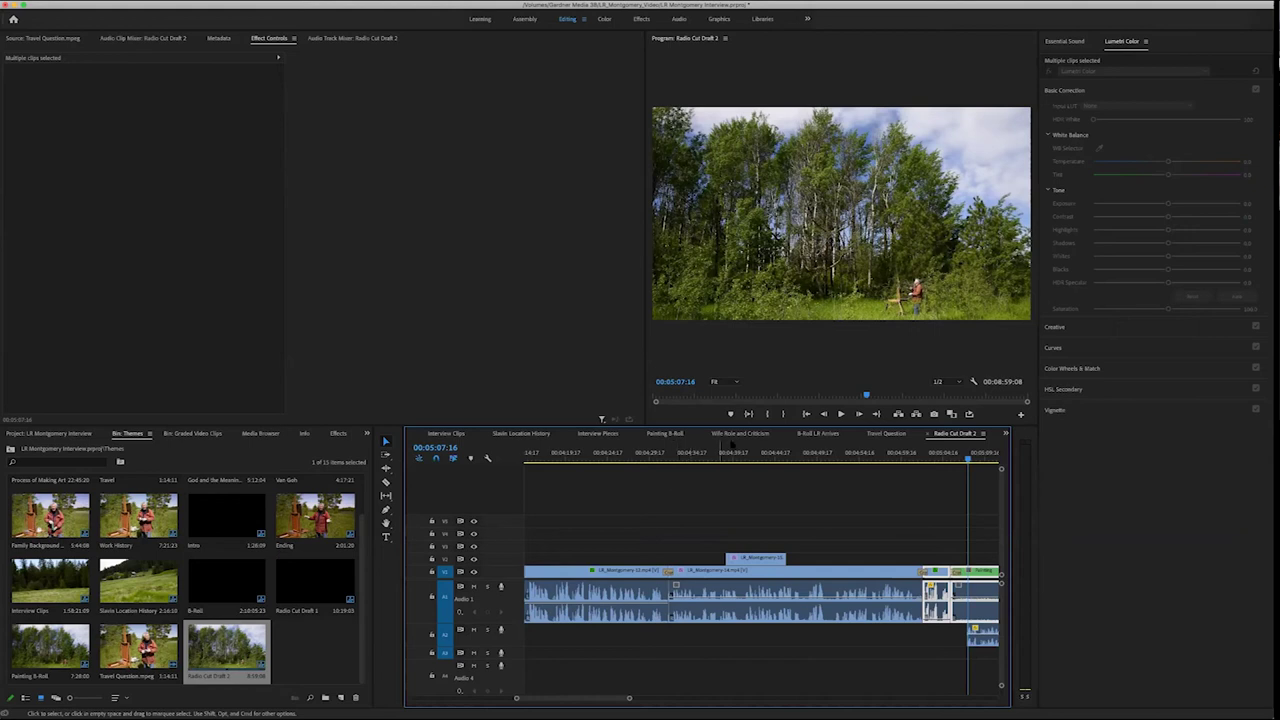
pyautogui.click(738, 434)
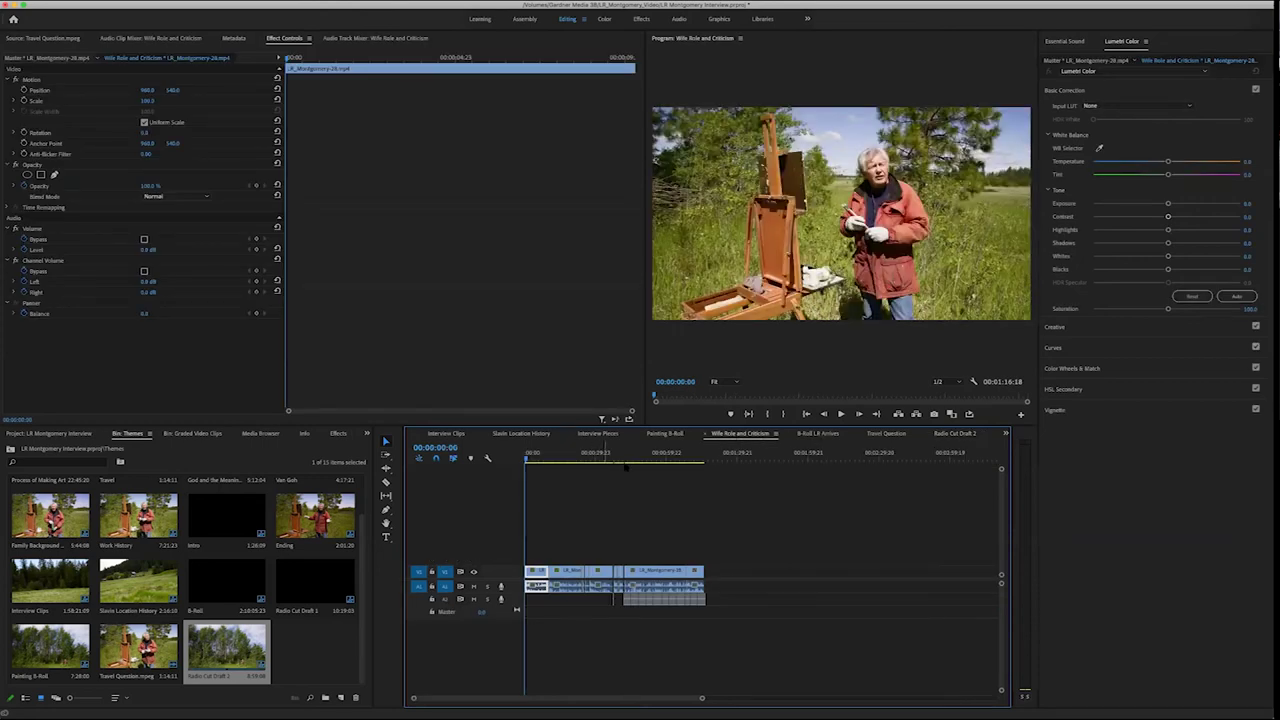
pyautogui.click(534, 436)
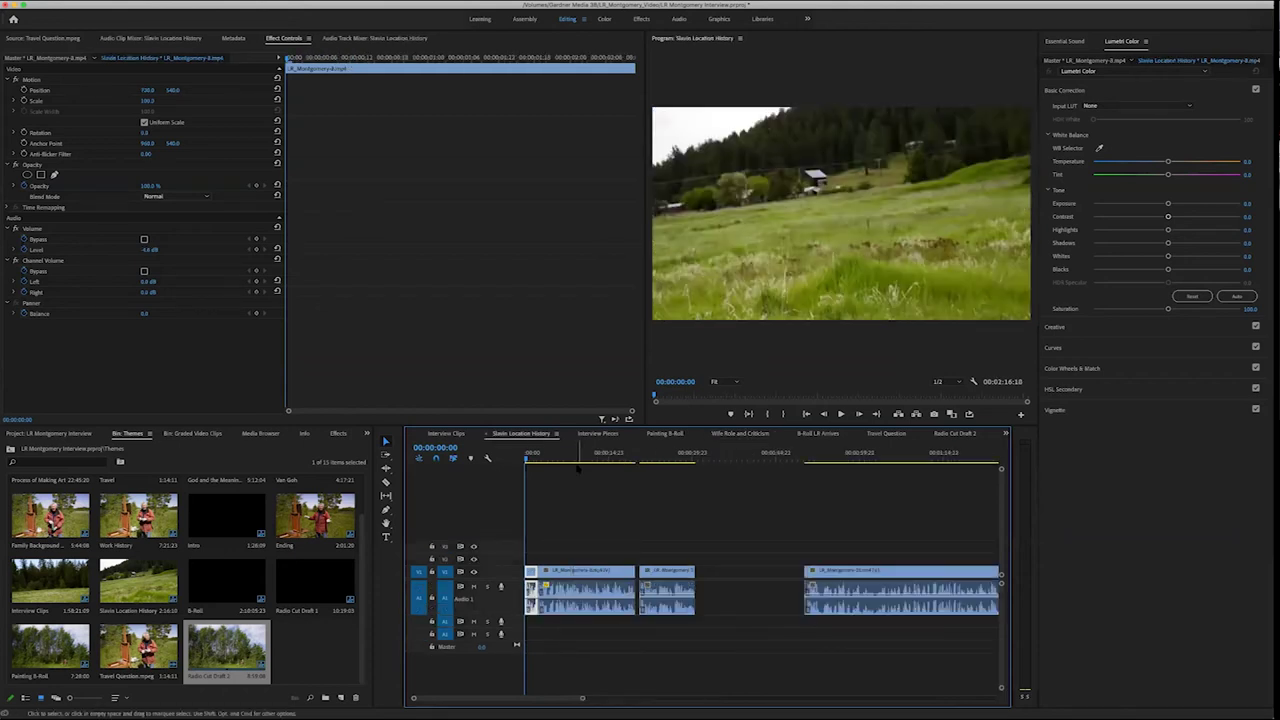
pyautogui.press('space')
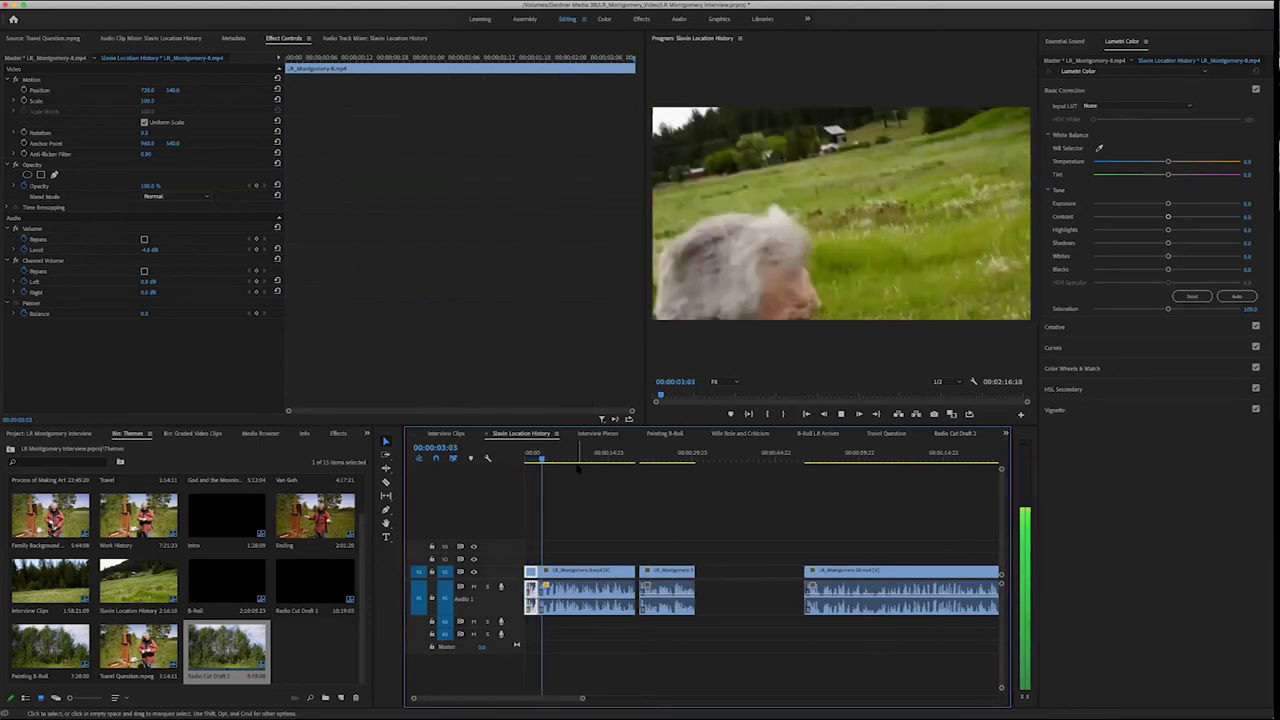
pyautogui.press('space')
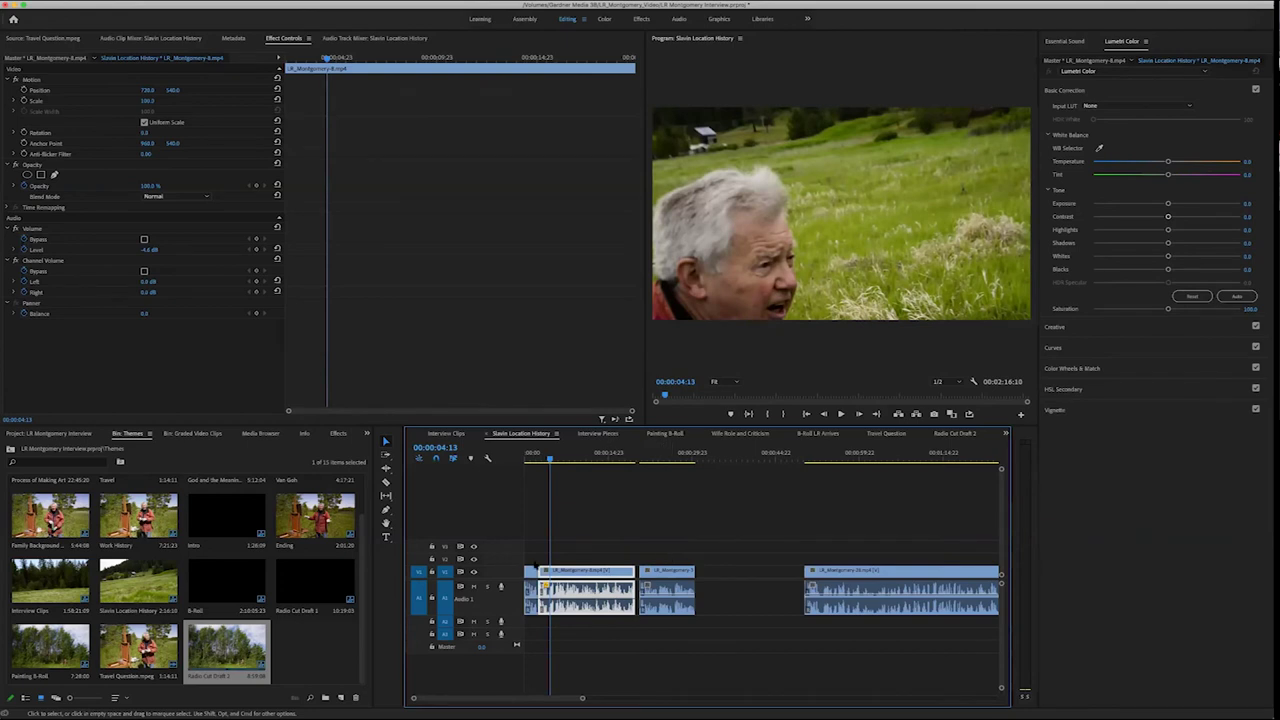
# Nest the first two LR_Montgomery-8.mp4 clips into a sequence named "I came here 15-17 years ago"
pyautogui.moveTo(526, 556); pyautogui.dragTo(580, 588)
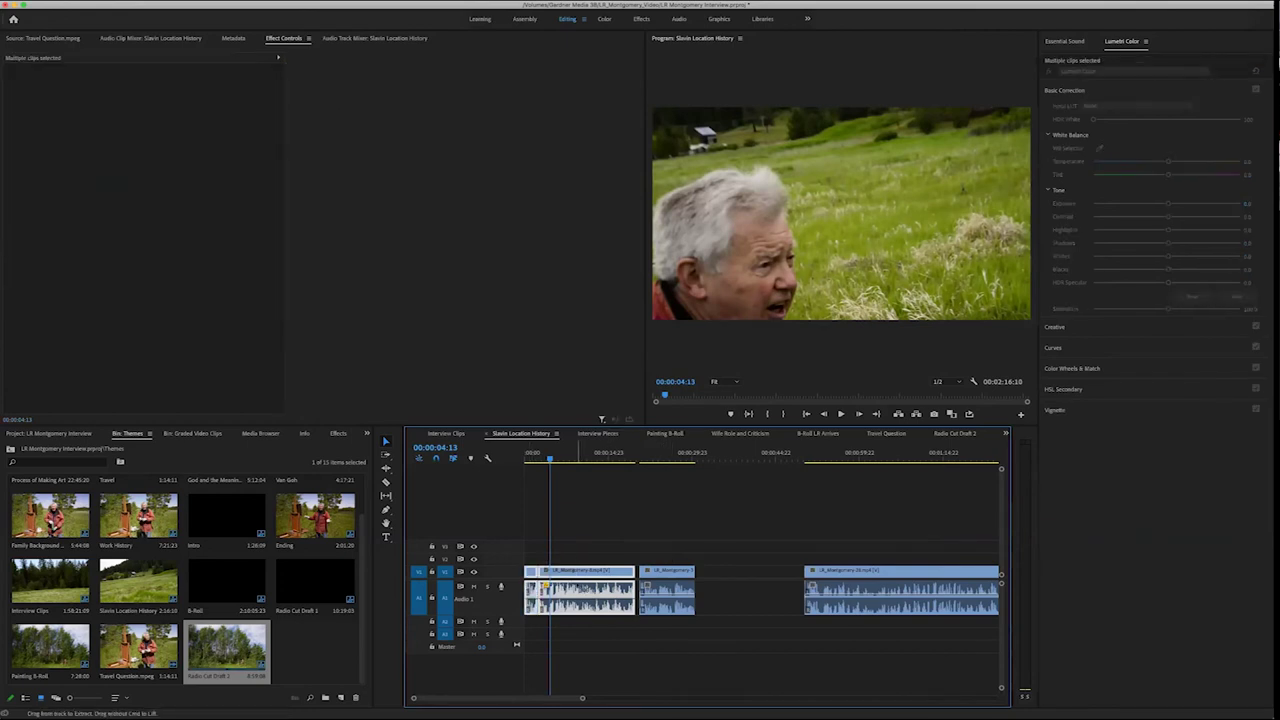
pyautogui.click(137, 3)
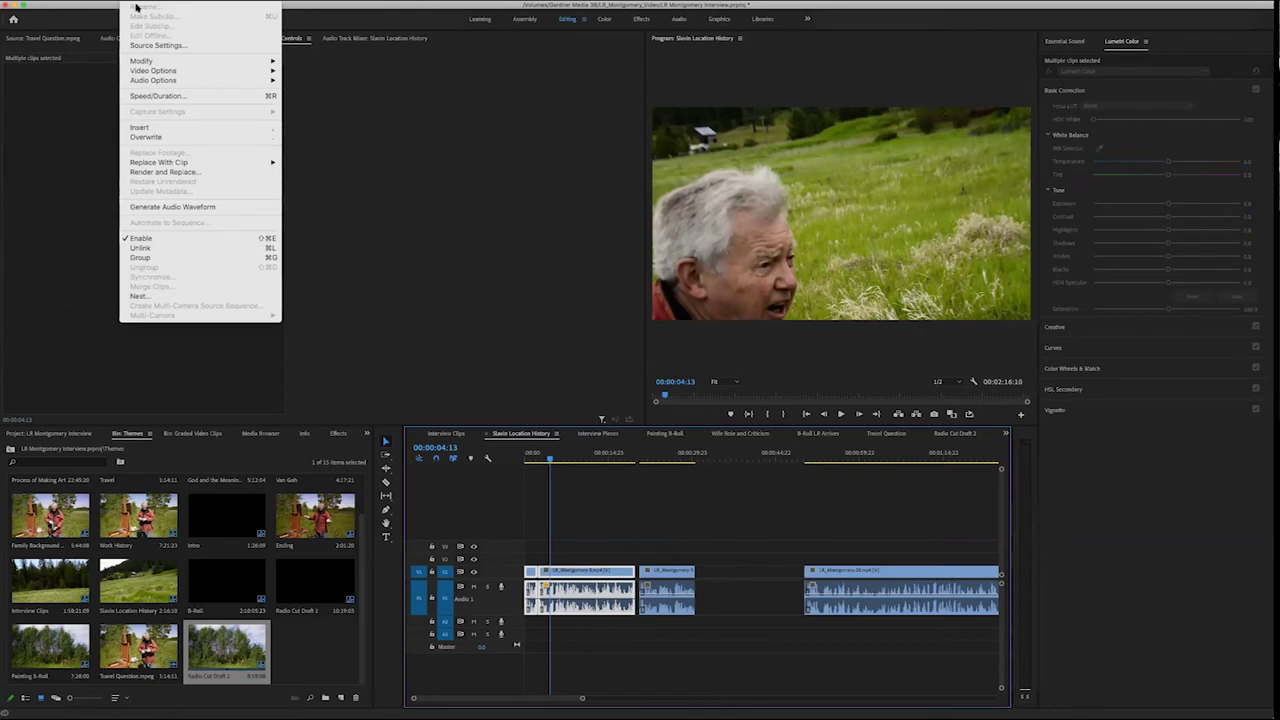
pyautogui.click(140, 296)
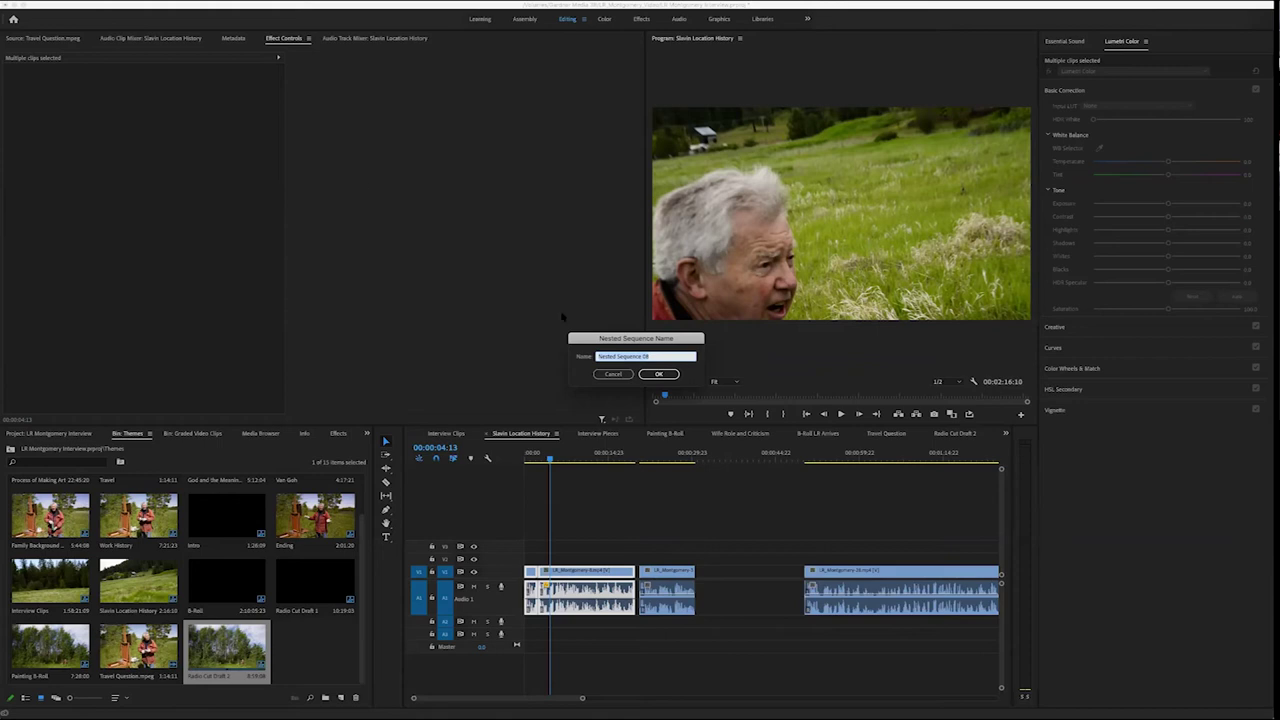
pyautogui.moveTo(584, 338); pyautogui.dragTo(566, 273)
pyautogui.press('BackSpace')
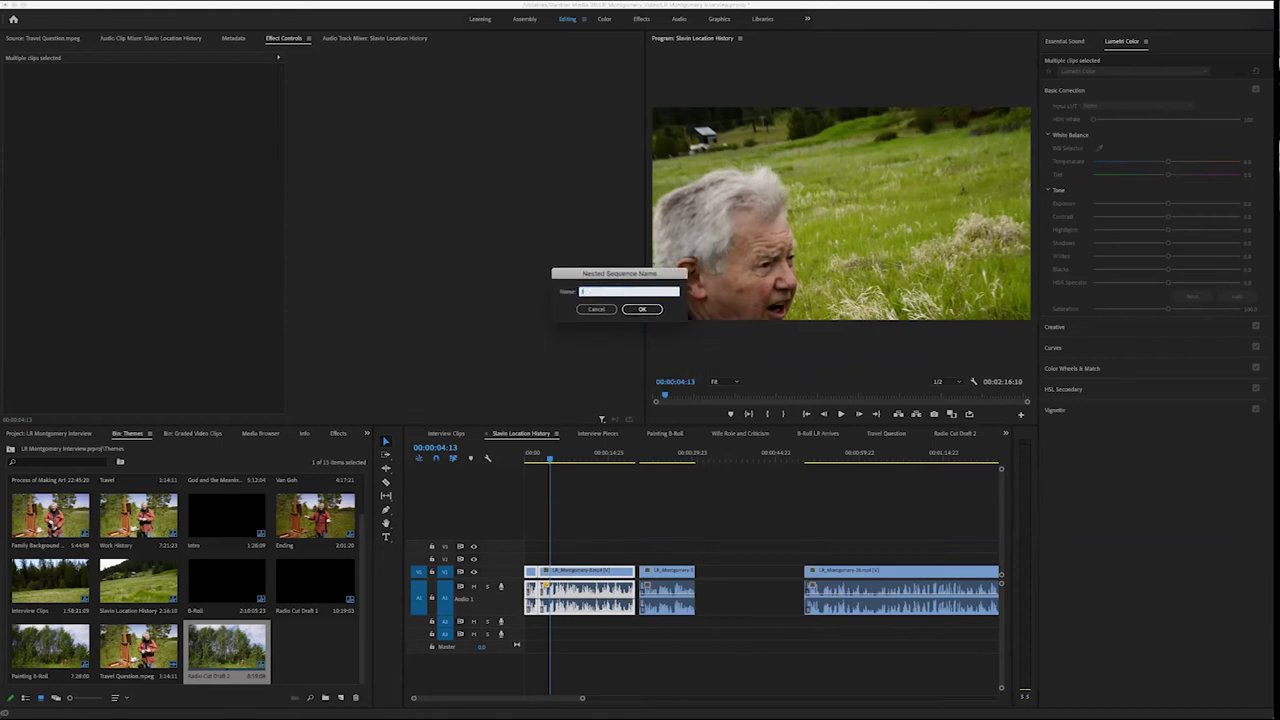
pyautogui.write('I came here 15-17 years ago')
pyautogui.press('Return')
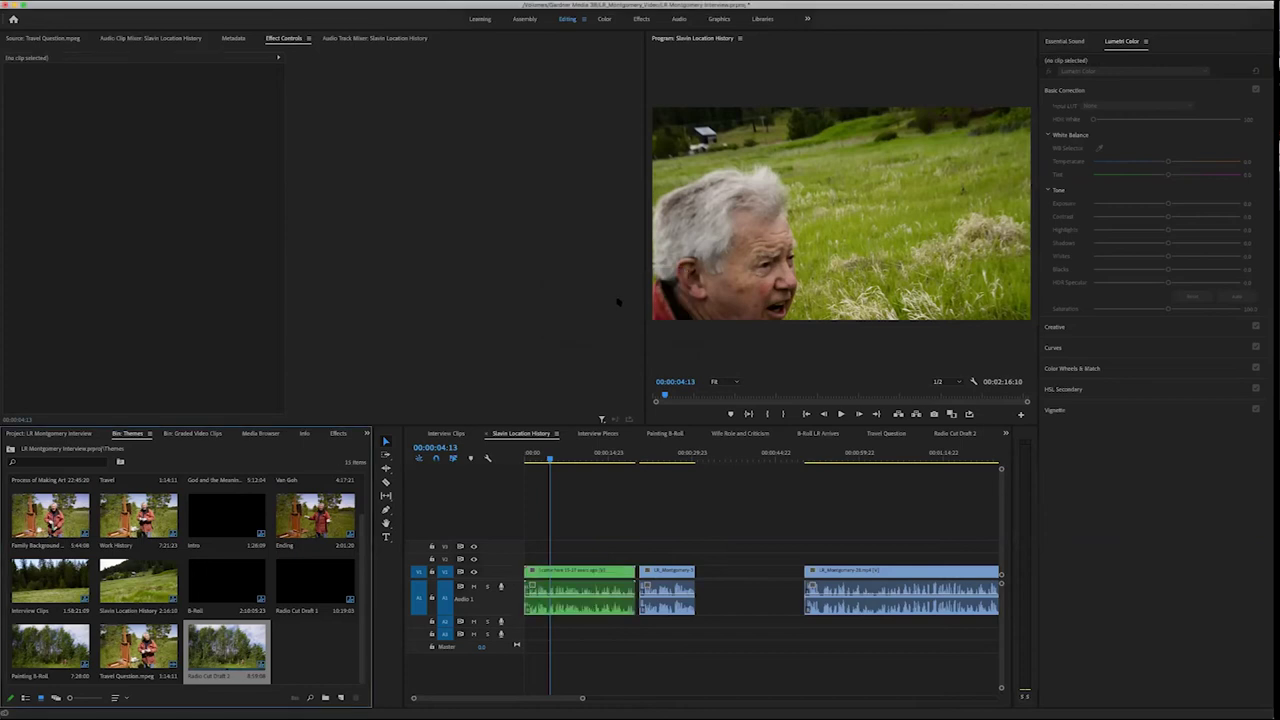
# Preview the LR_Montgomery-30.mp4 clip after the green nest and make a subclip of it named "I know this like the back of my hand"
pyautogui.click(648, 457)
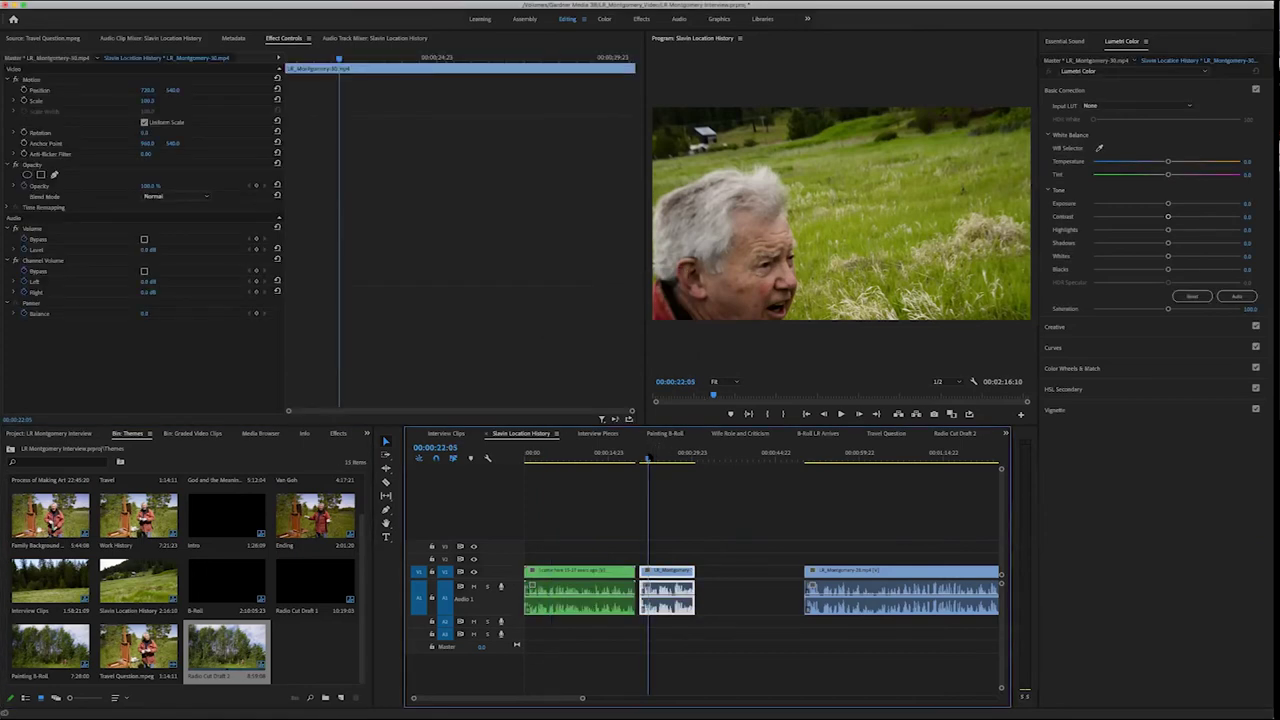
pyautogui.hotkey('shift', 'k')
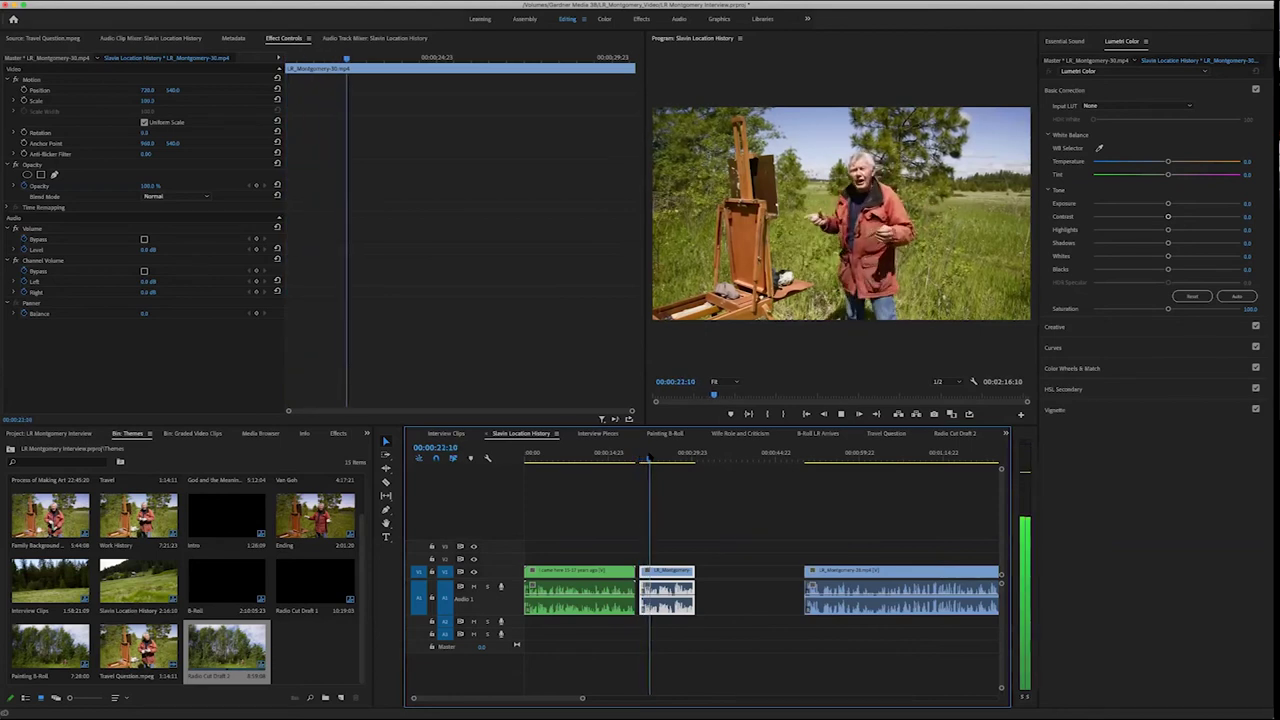
pyautogui.press('space')
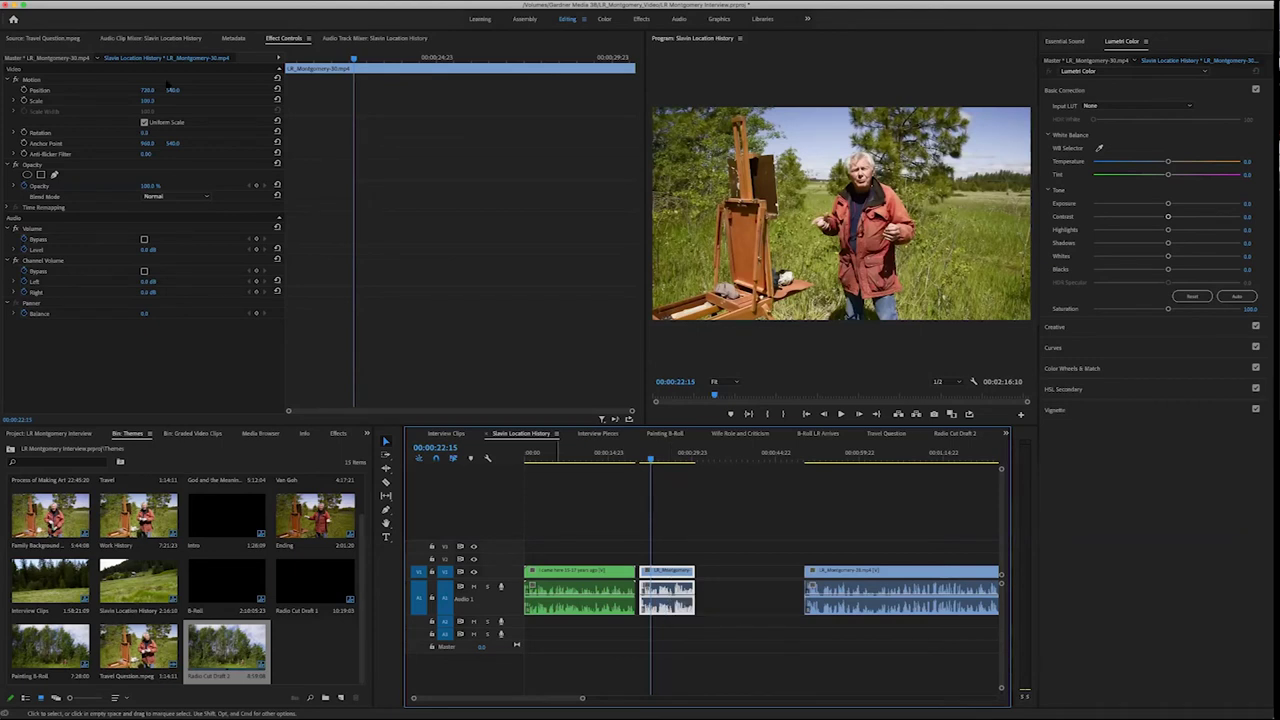
pyautogui.click(140, 1)
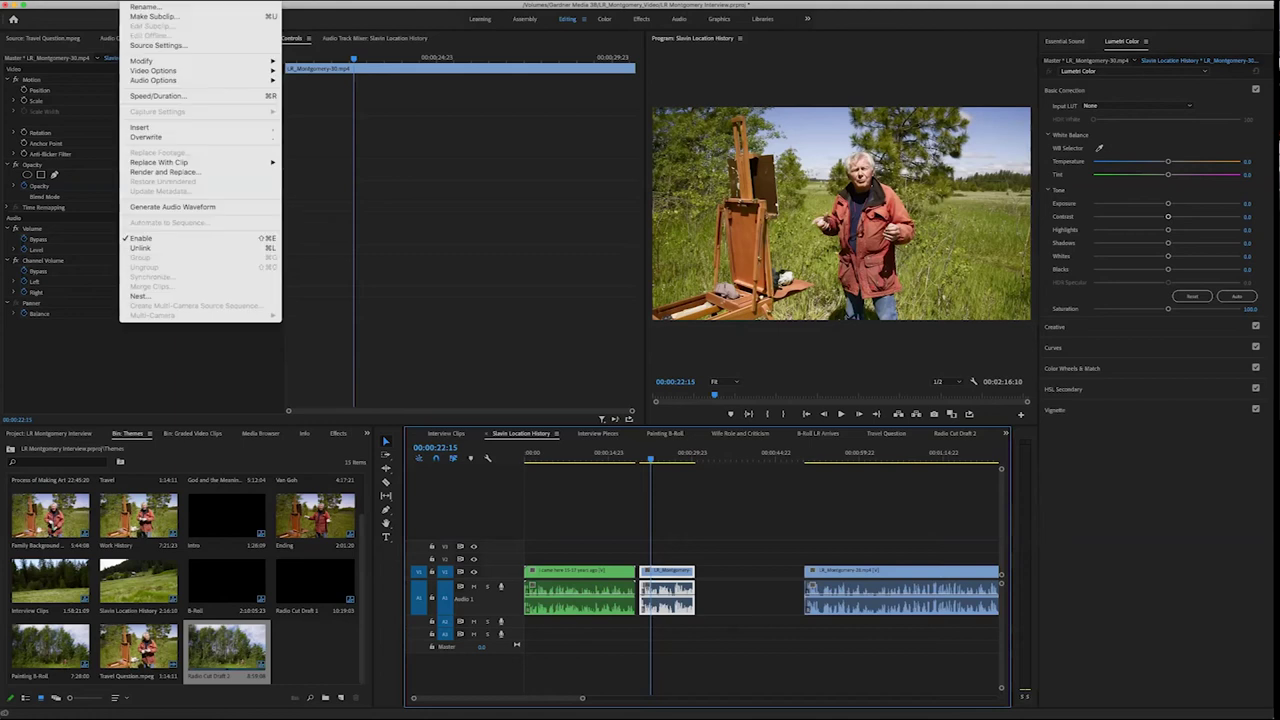
pyautogui.click(155, 17)
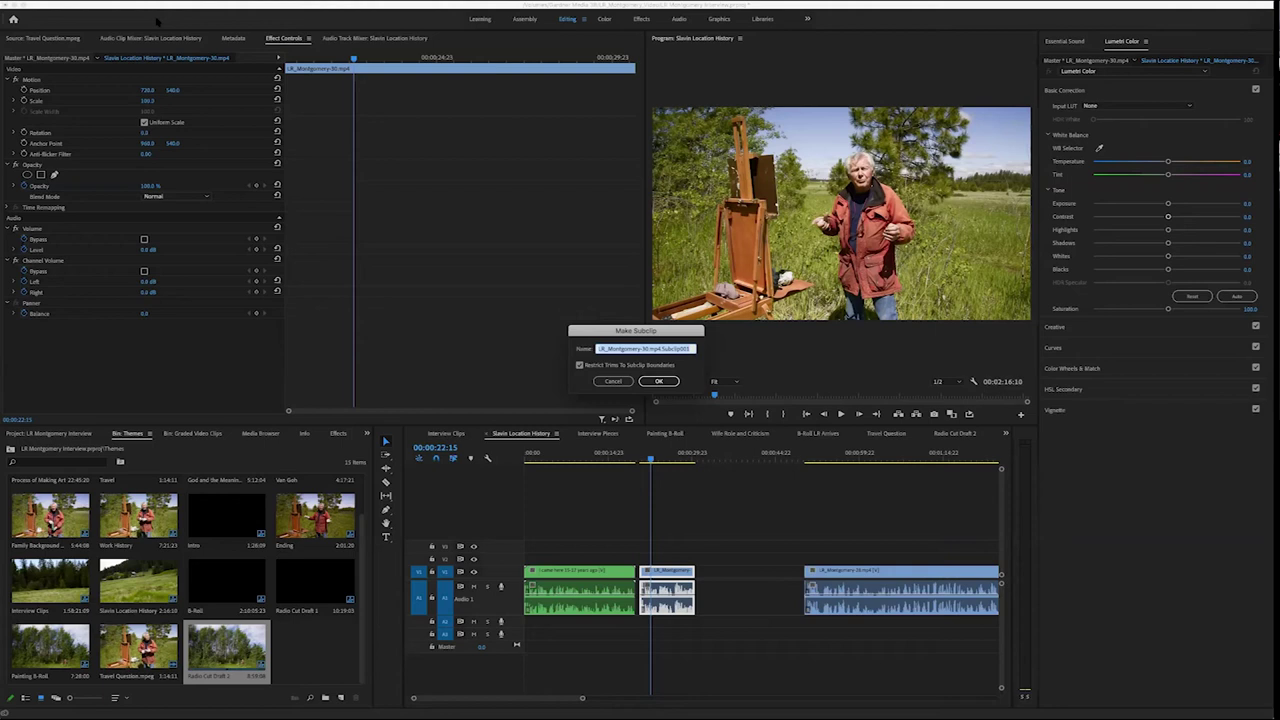
pyautogui.write('L know this like the back of my hand')
pyautogui.press('Return')
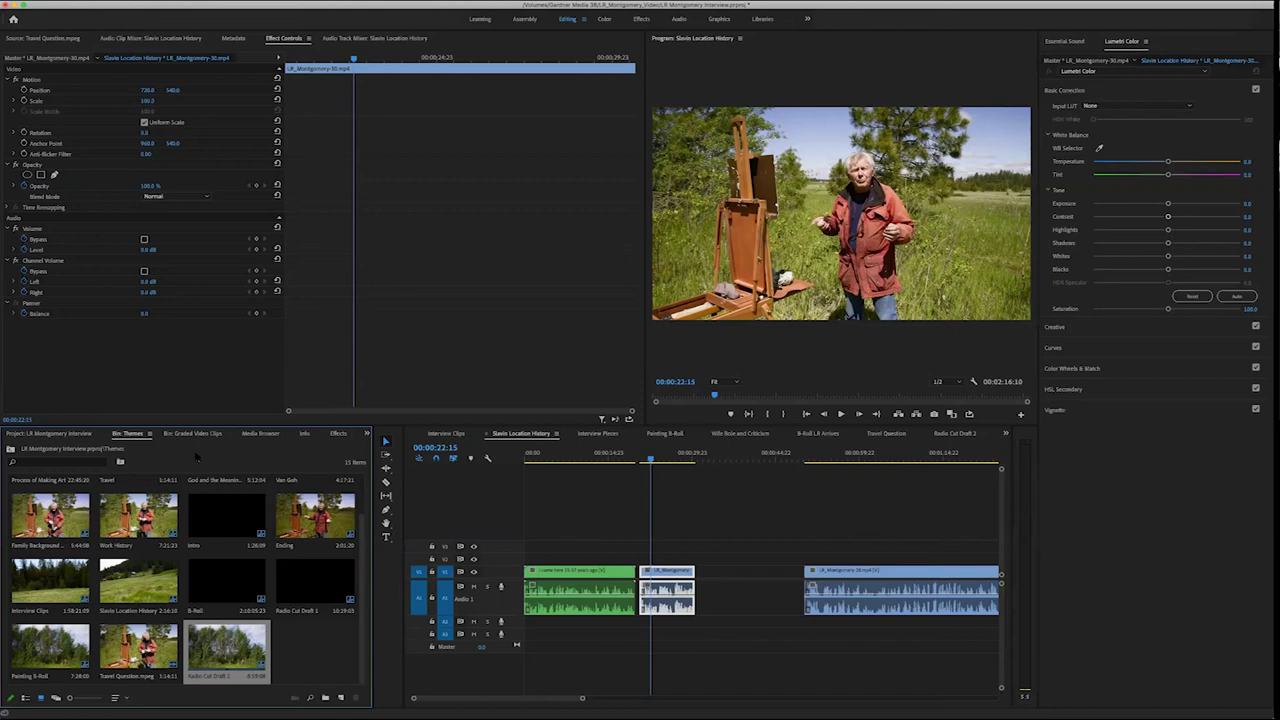
# Find the "I know this like the back of my hand" subclip in the main project bin and create a new sequence from it
pyautogui.hotkey('shift', 'f')
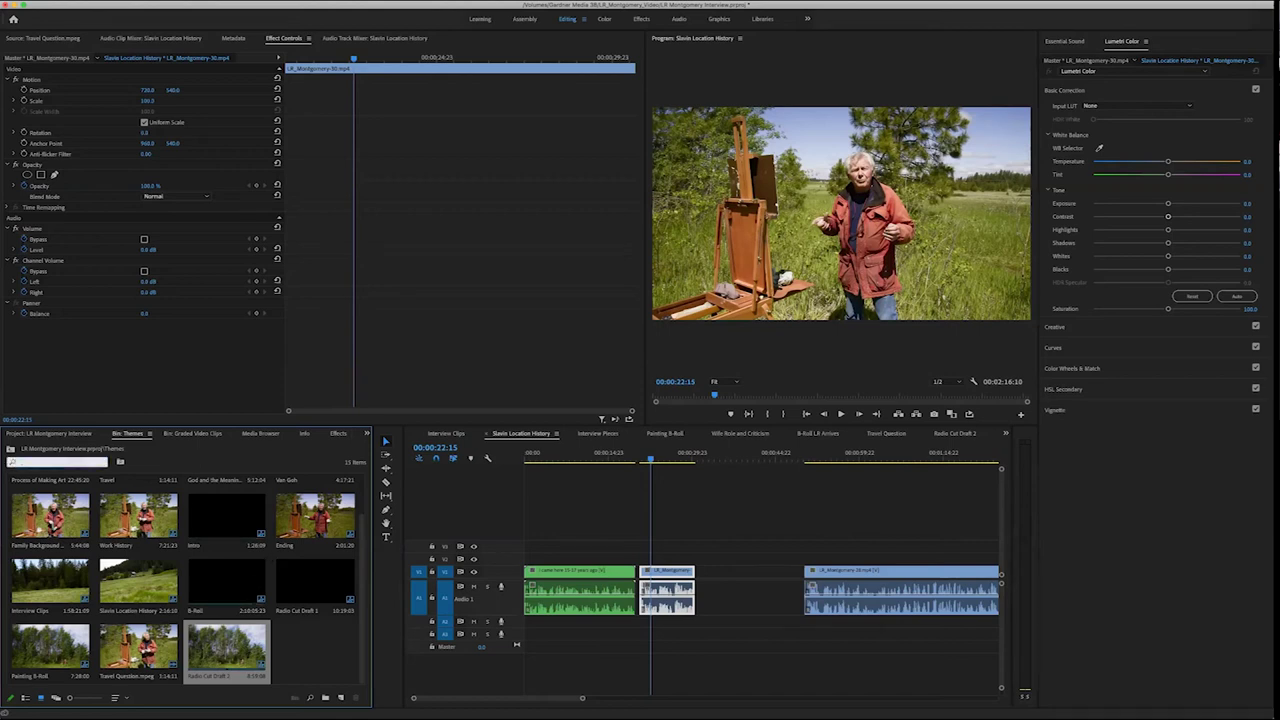
pyautogui.scroll(1, 187, 580)
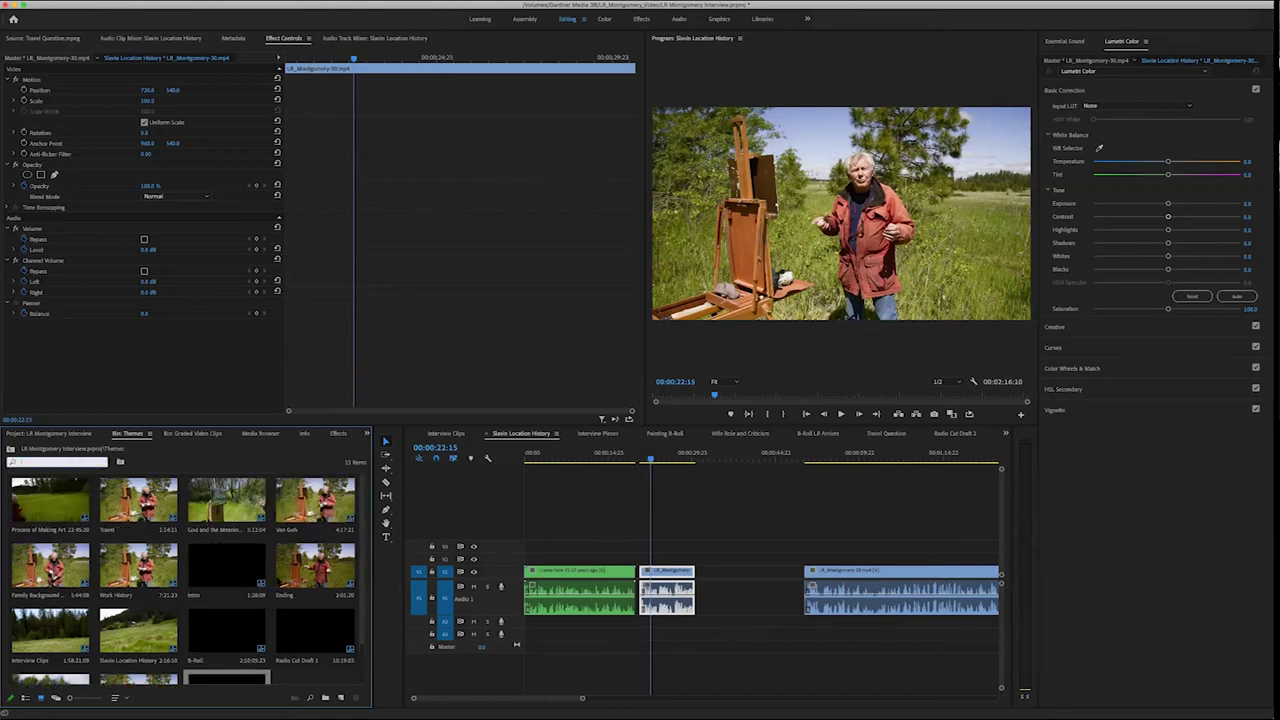
pyautogui.hotkey('shift', '1')
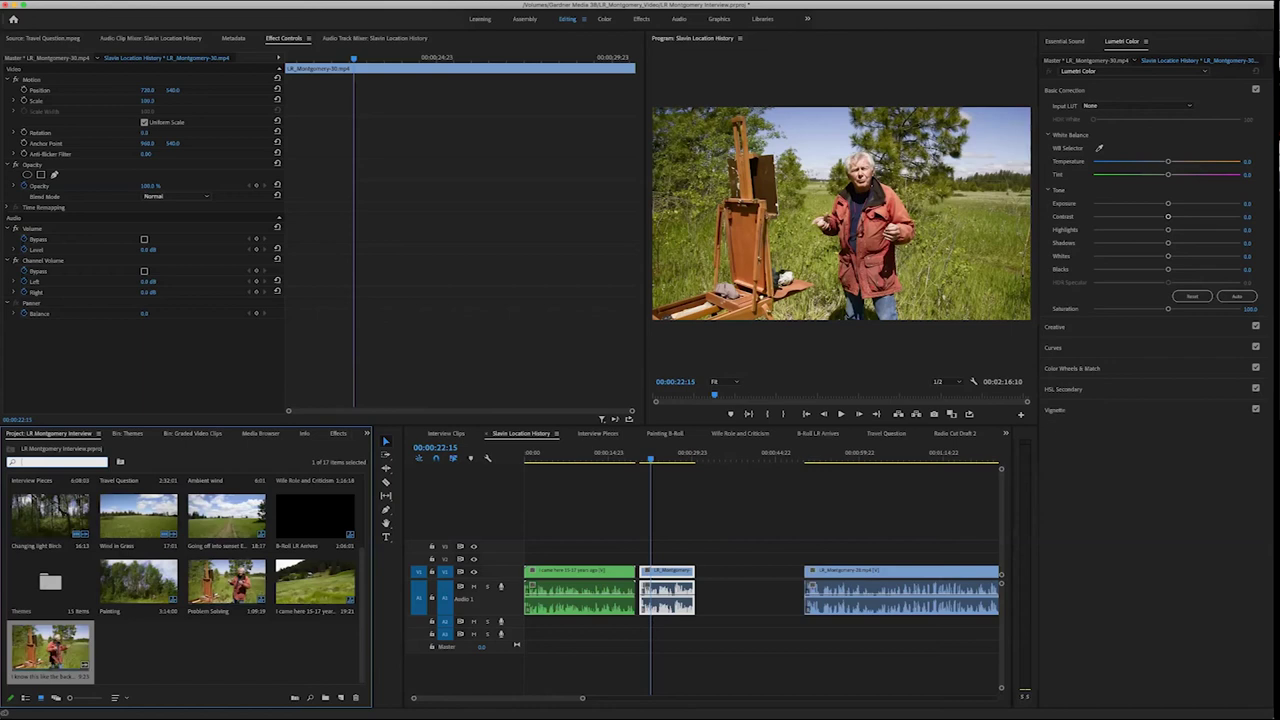
pyautogui.click(50, 658)
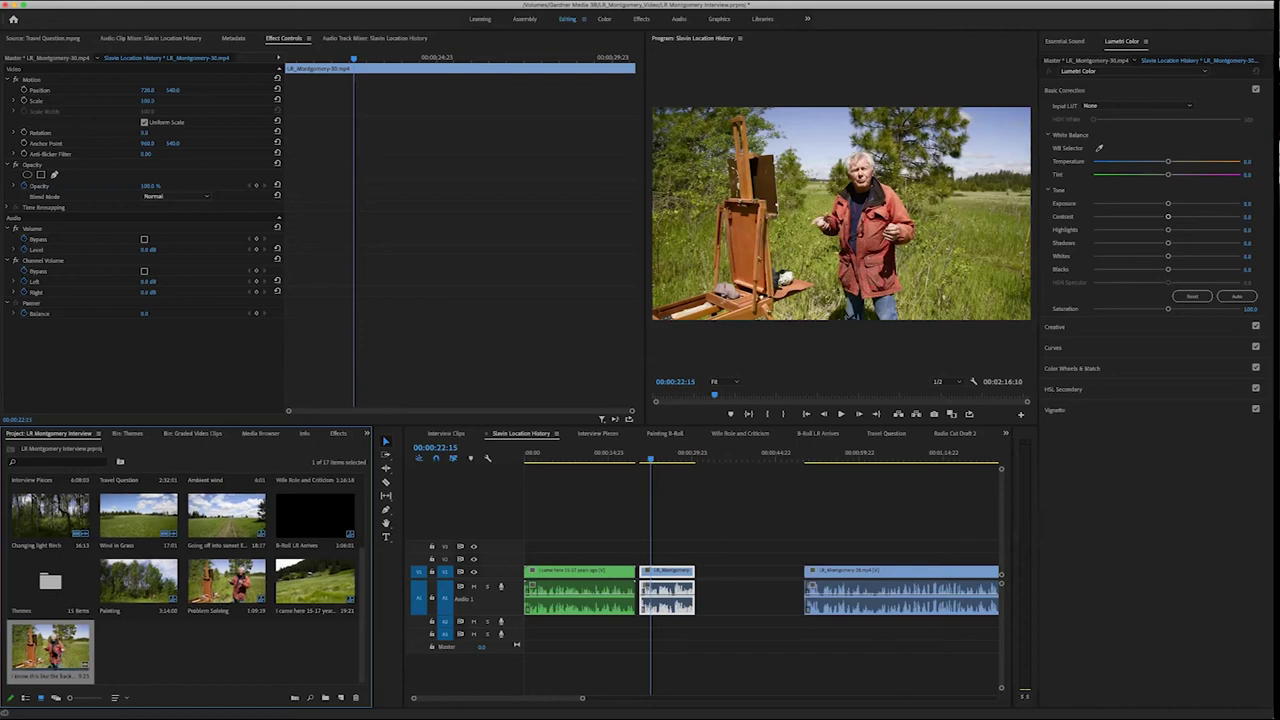
pyautogui.click(92, 1)
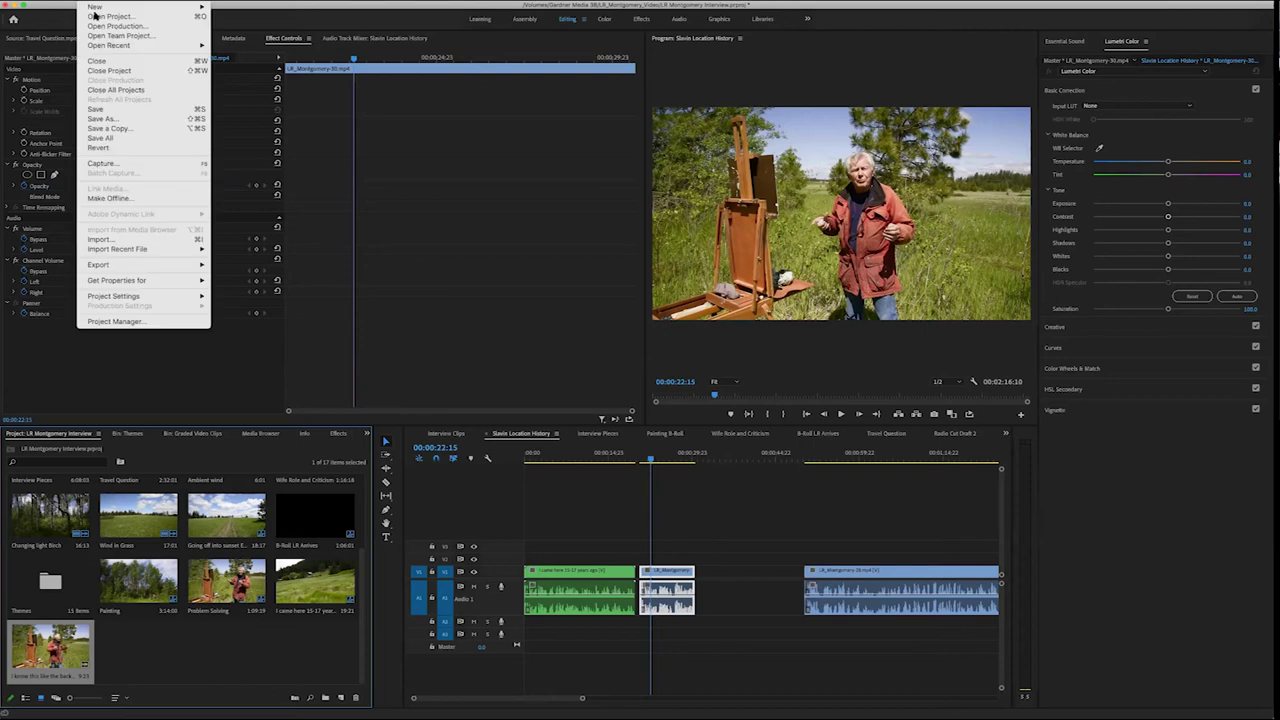
pyautogui.moveTo(95, 8)
pyautogui.press('Escape')
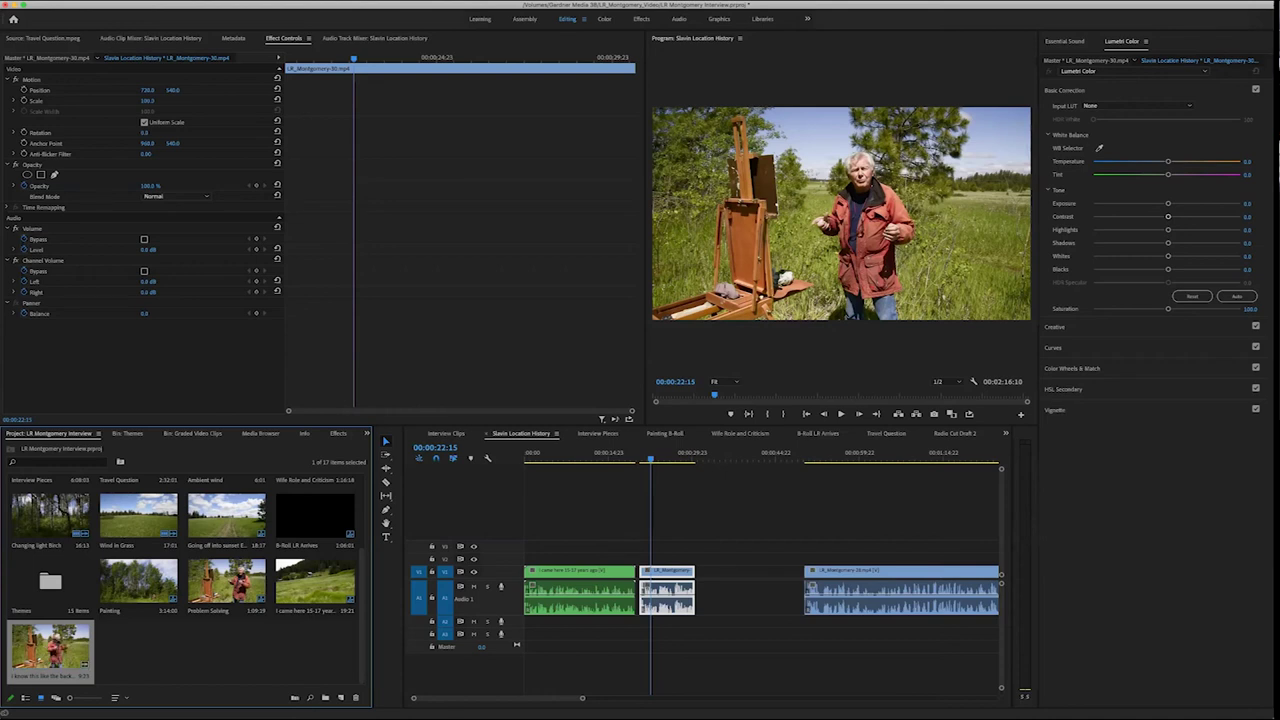
pyautogui.click(86, 0)
pyautogui.moveTo(95, 2)
pyautogui.moveTo(158, 8)
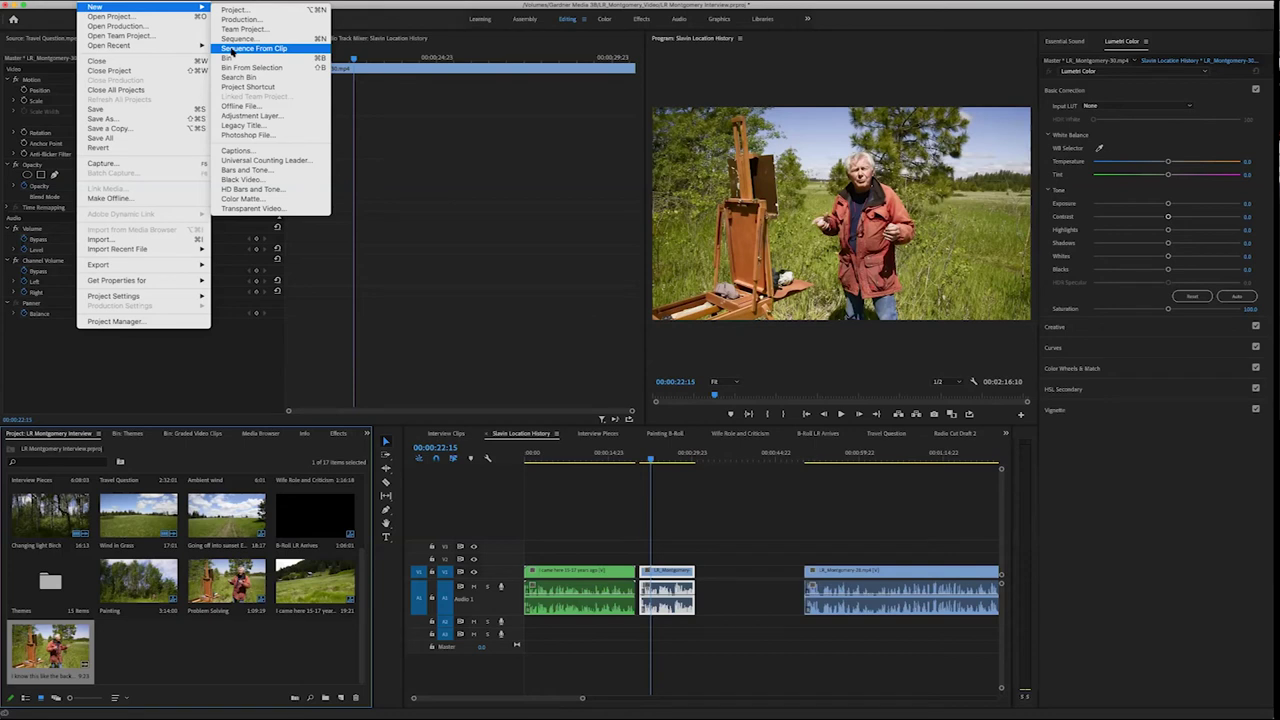
pyautogui.click(232, 50)
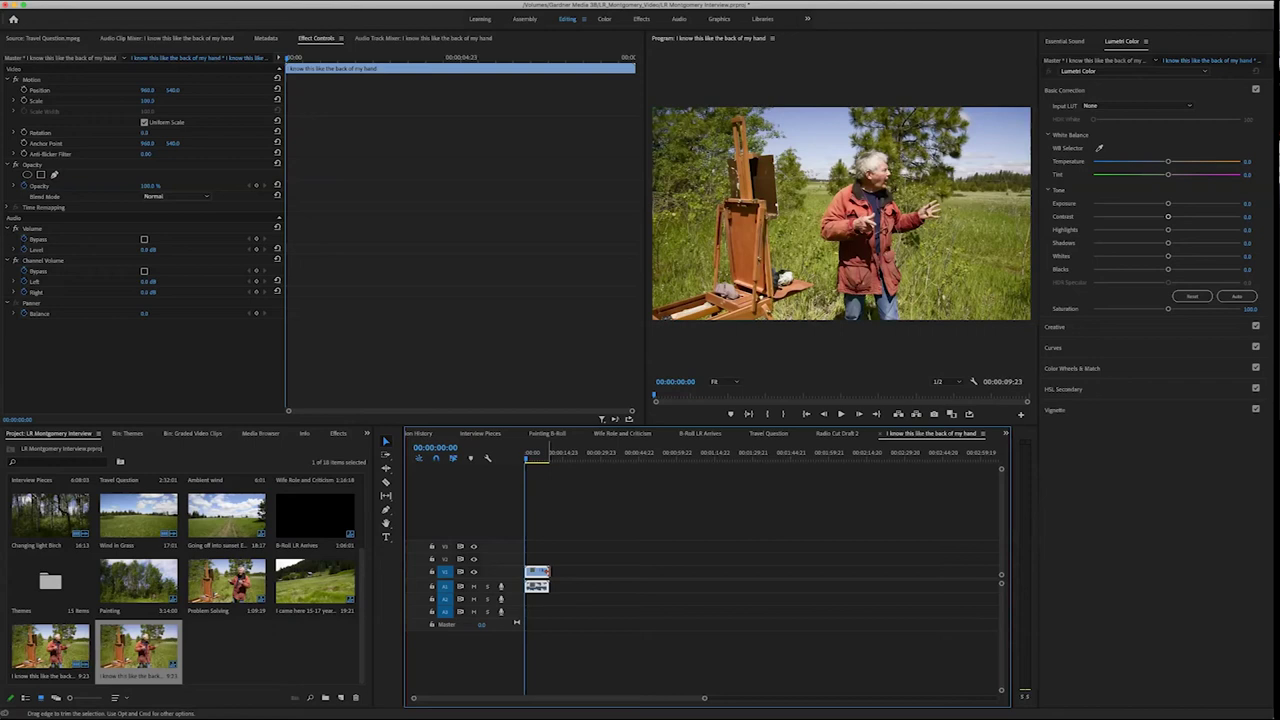
# Move the clip to about 24 seconds in the new sequence and try to extend its edges beyond the subclip limits
pyautogui.moveTo(530, 573); pyautogui.dragTo(590, 574)
pyautogui.click(612, 571)
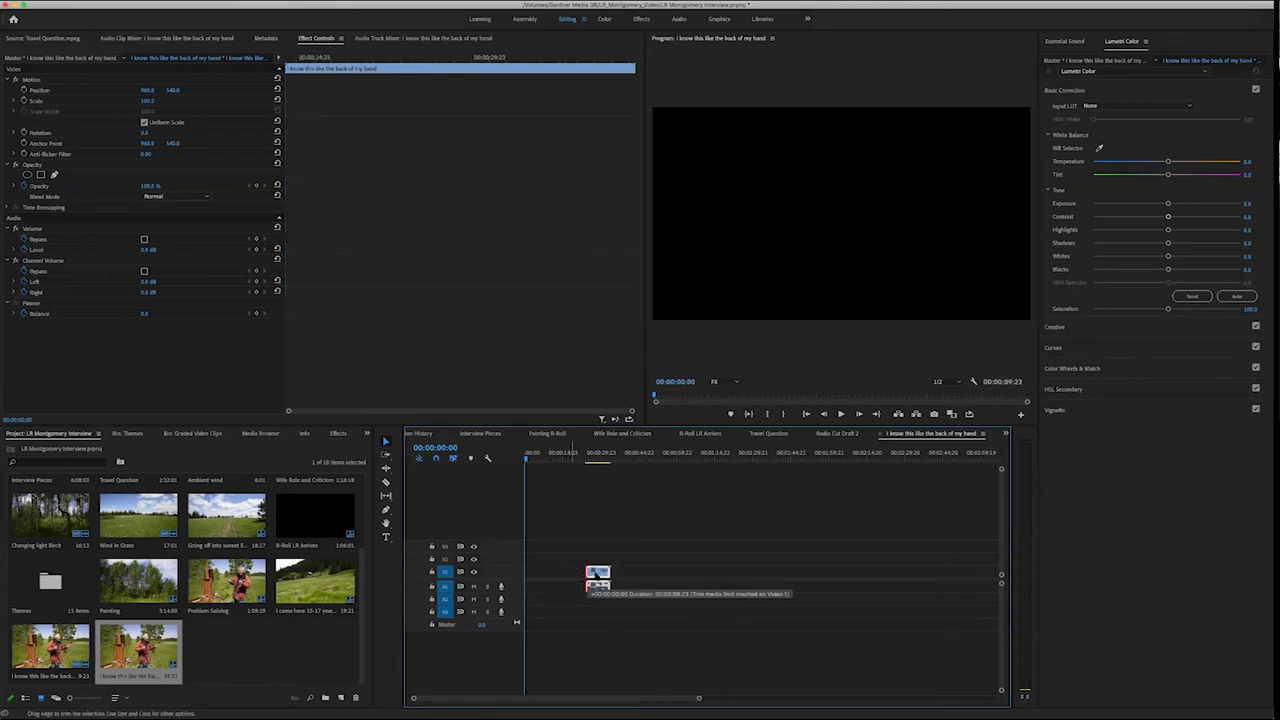
pyautogui.click(620, 571)
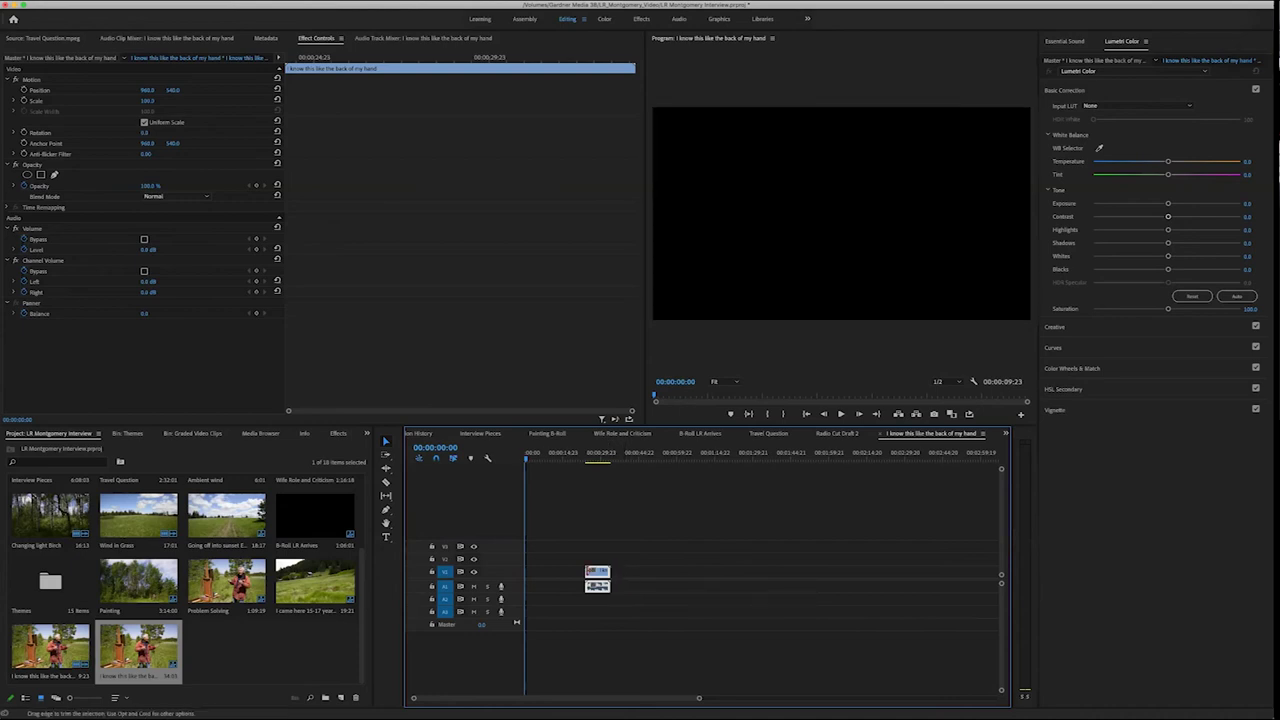
pyautogui.moveTo(586, 571); pyautogui.dragTo(578, 572)
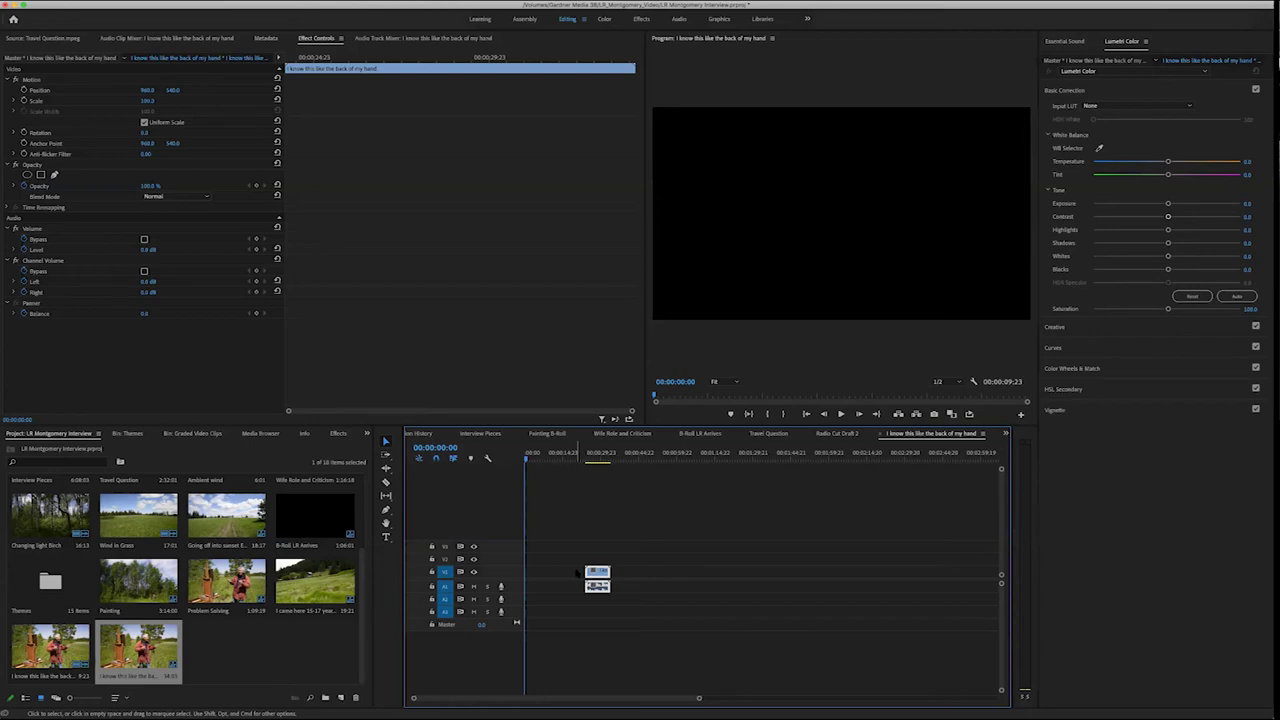
# Expand the first audio track to show its waveform and move the subclip to start about 8 seconds in
pyautogui.moveTo(699, 697); pyautogui.dragTo(516, 697)
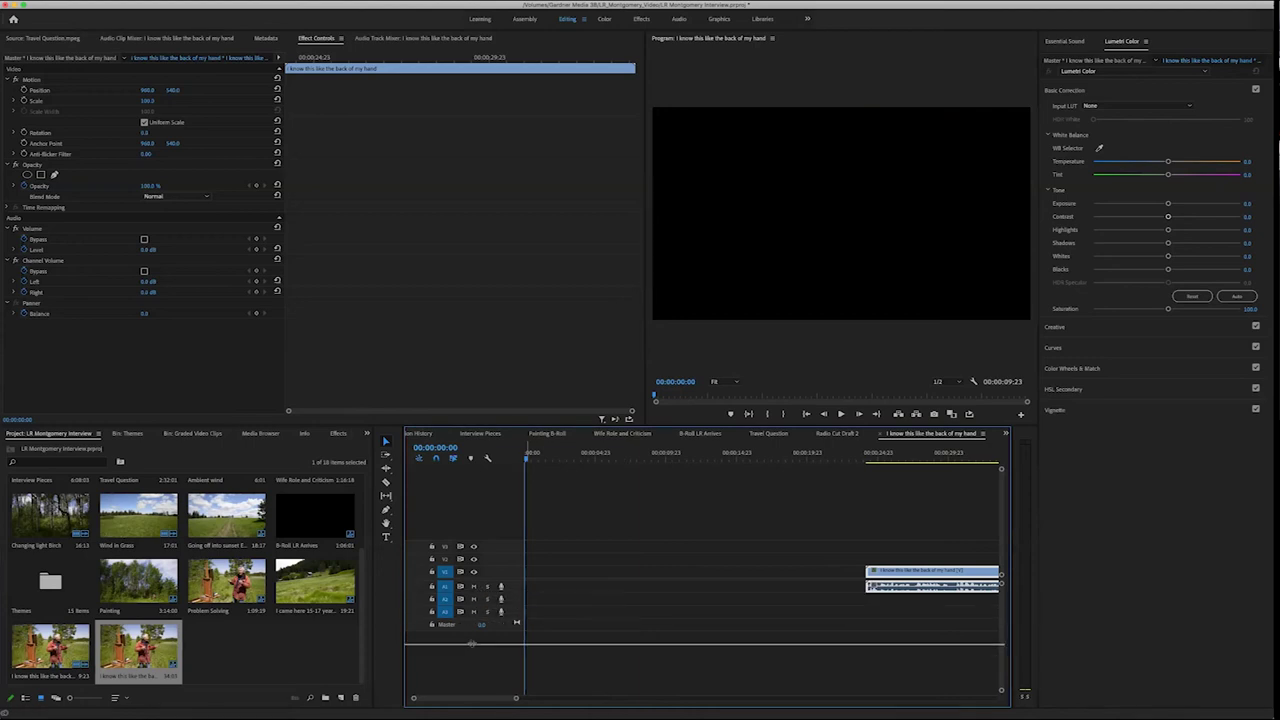
pyautogui.doubleClick(481, 590)
pyautogui.moveTo(906, 573); pyautogui.dragTo(676, 570)
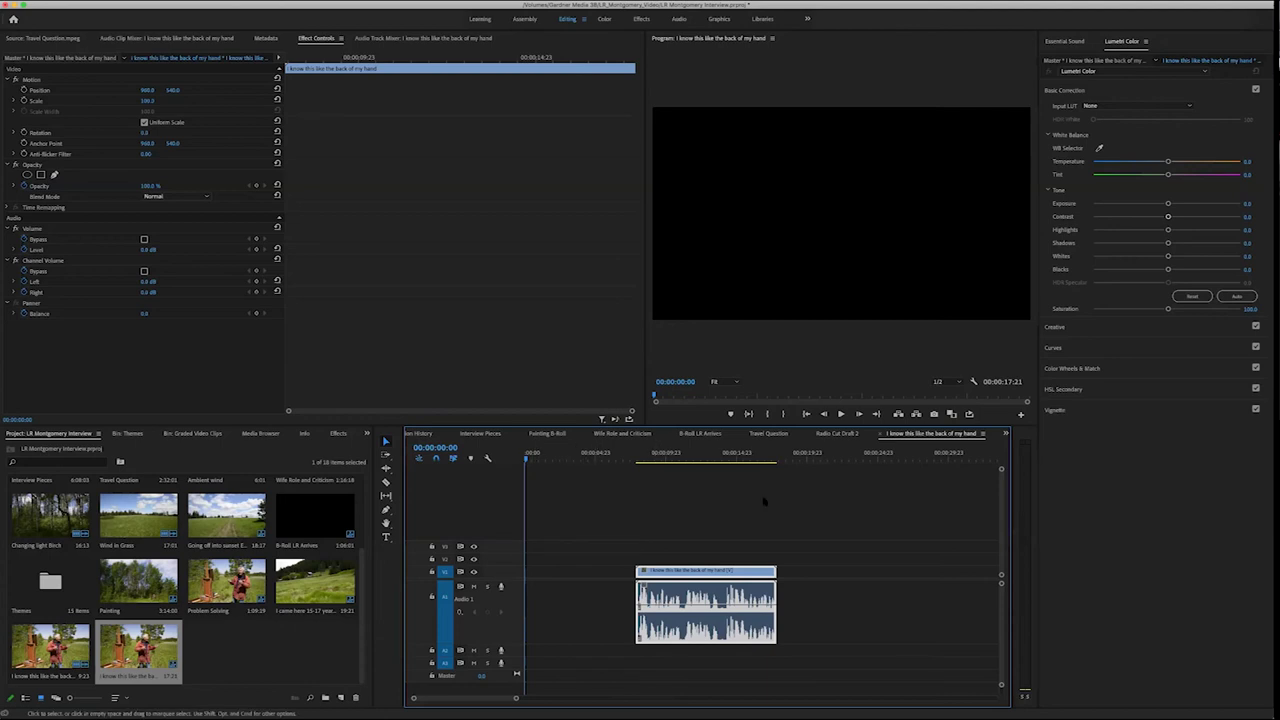
# Open the Radio Cut Draft 1 sequence and look through its timeline to around the two-minute mark
pyautogui.click(1005, 433)
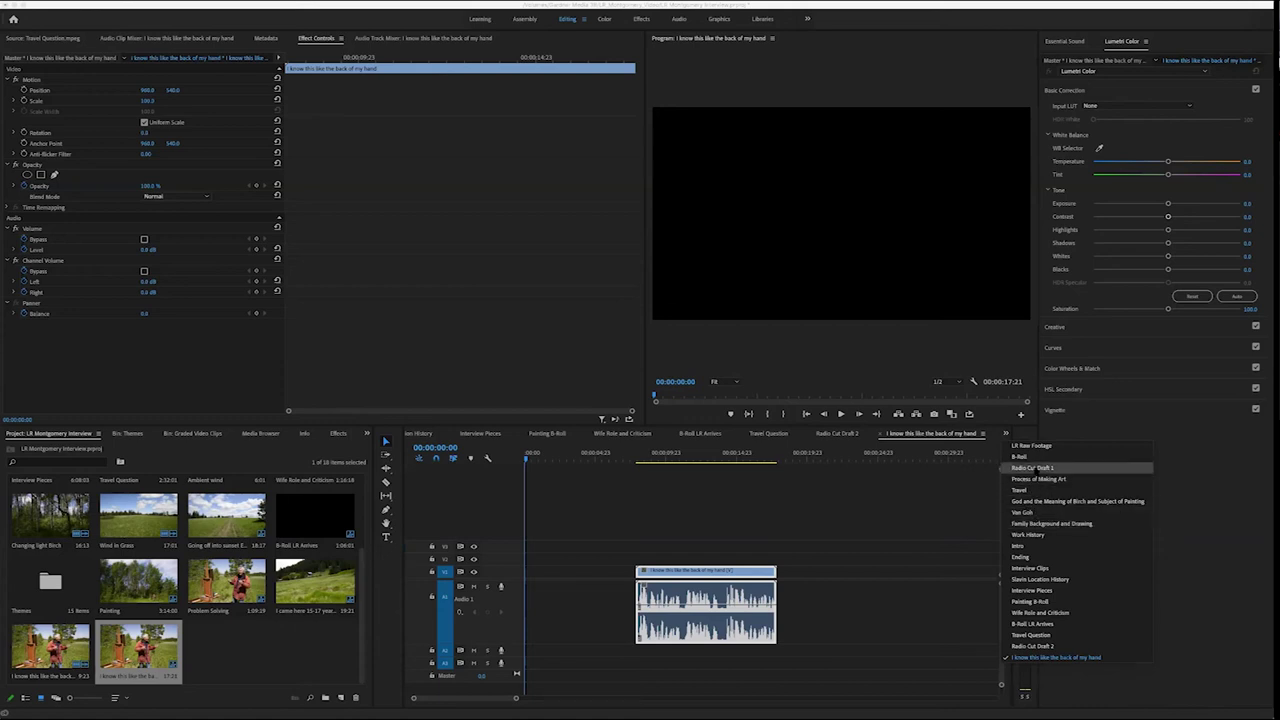
pyautogui.click(1032, 467)
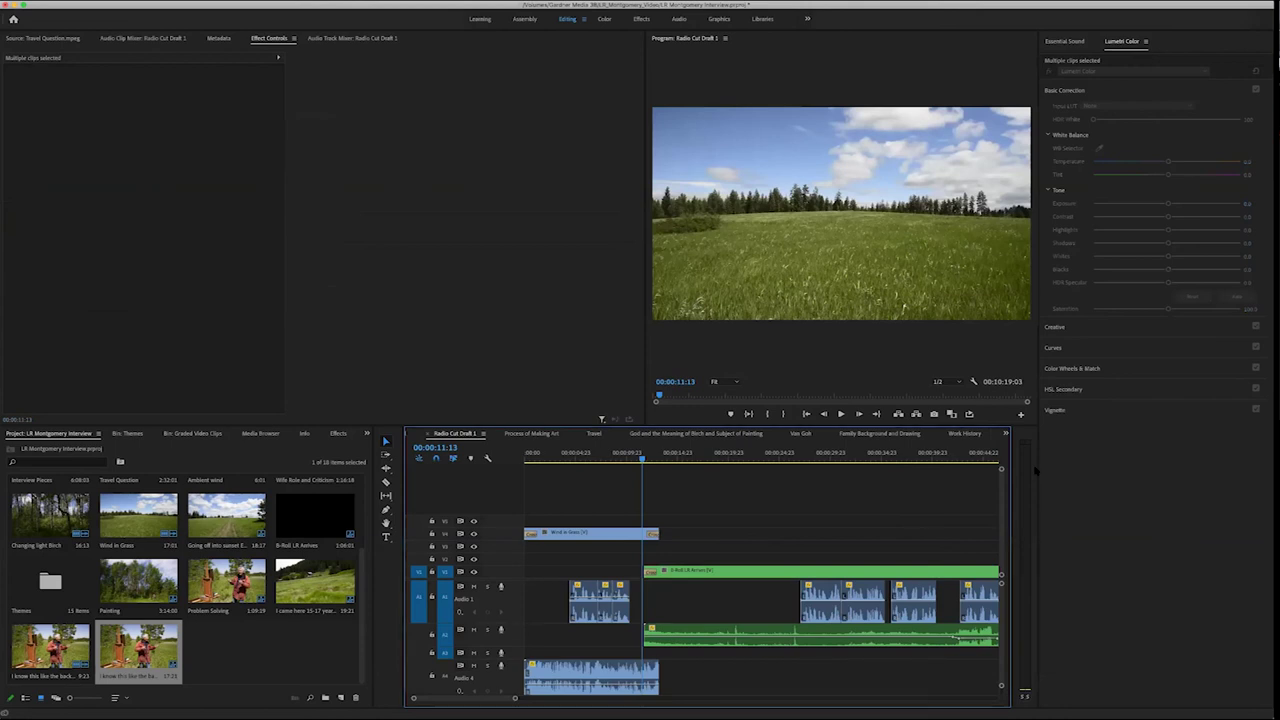
pyautogui.press('super+s')
pyautogui.scroll(-5, 876, 475)
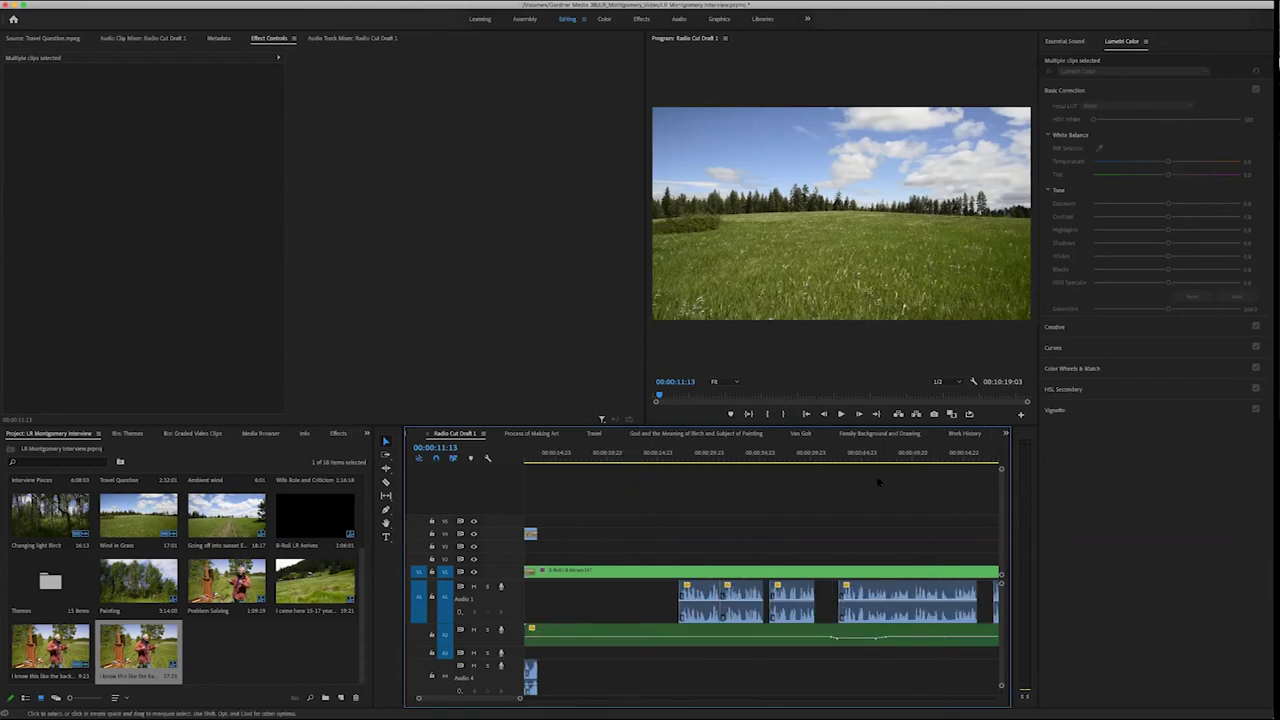
pyautogui.scroll(-5, 876, 482)
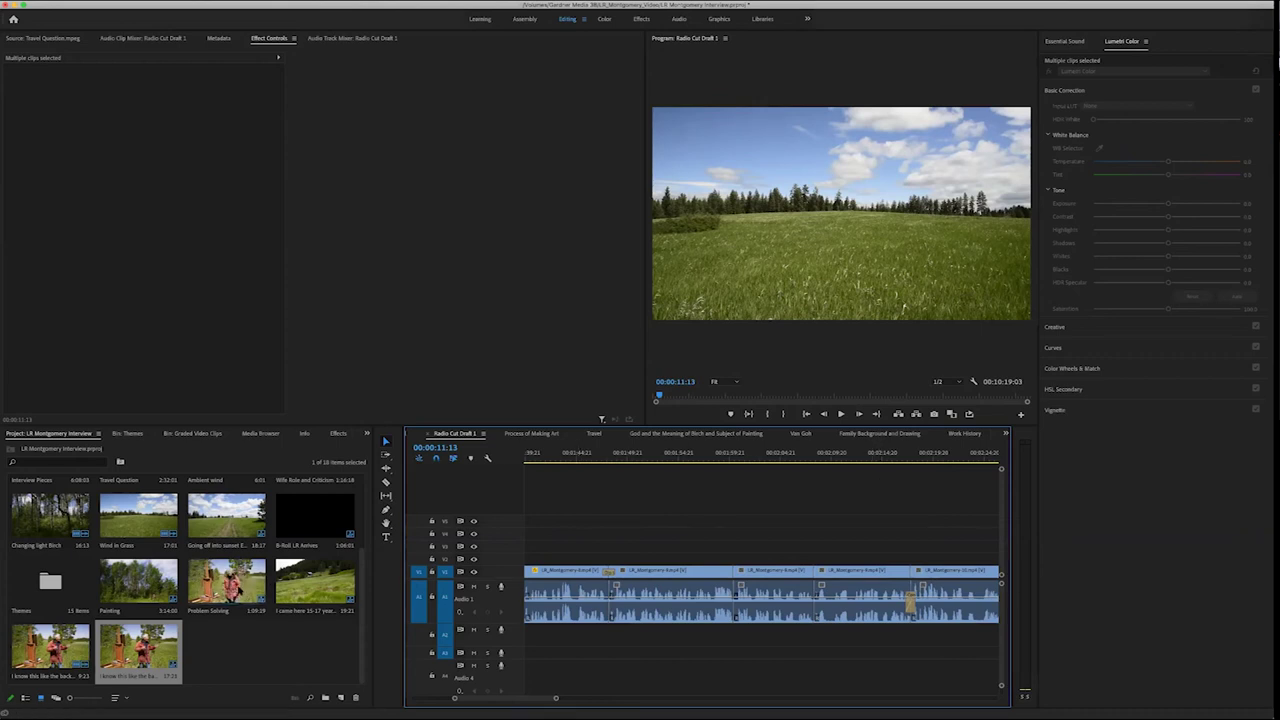
# Open the Problem Solving sequence, turn off its video track output and play the audio alone from the start
pyautogui.click(230, 590)
pyautogui.doubleClick(236, 590)
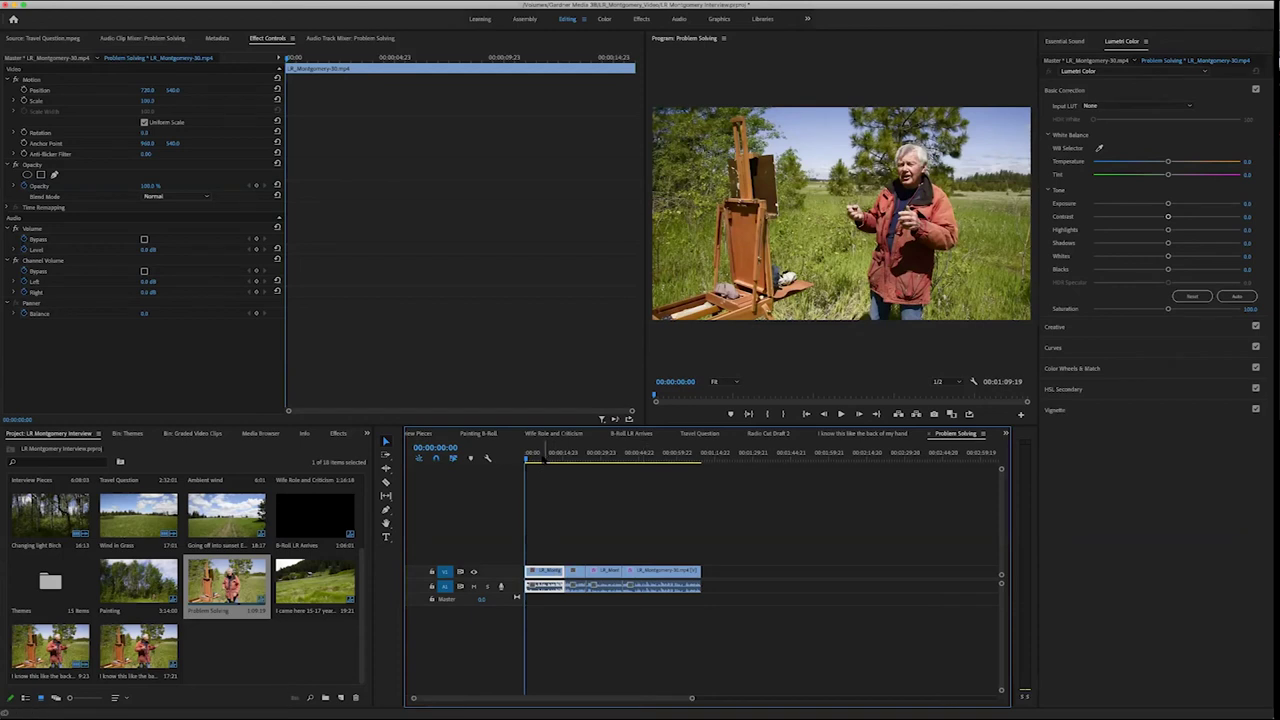
pyautogui.press('space')
pyautogui.press('Home')
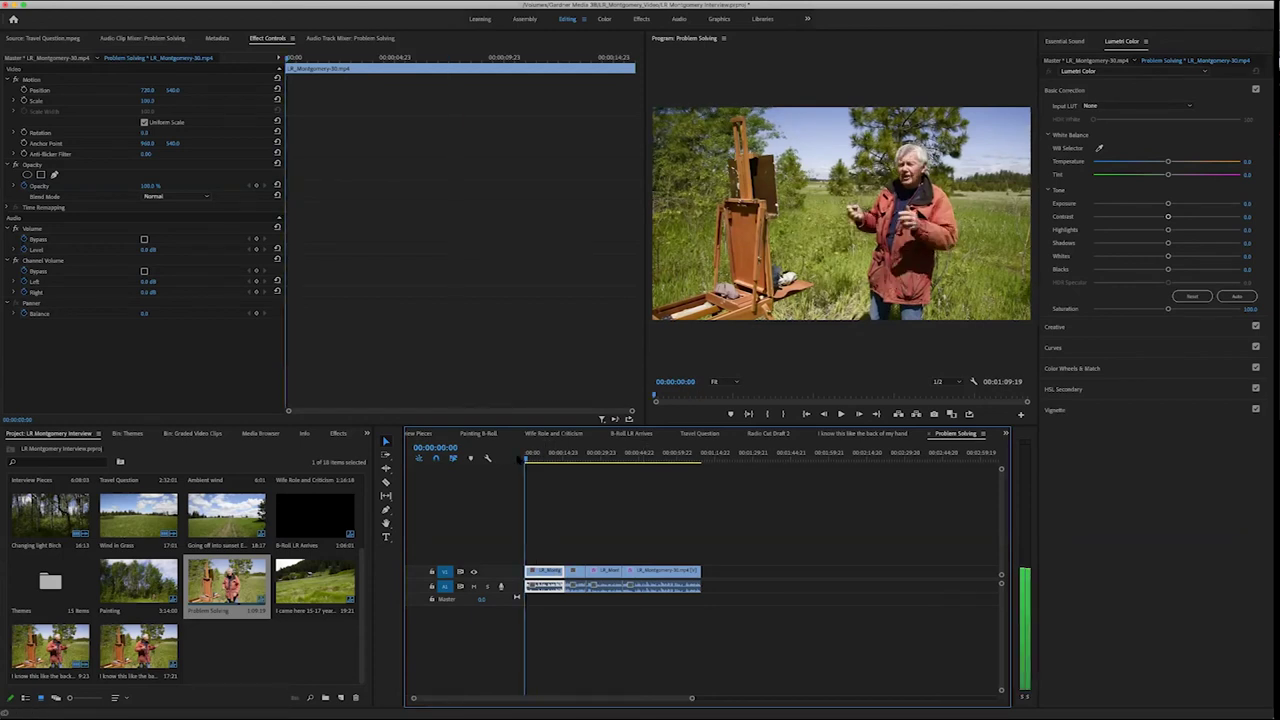
pyautogui.click(474, 571)
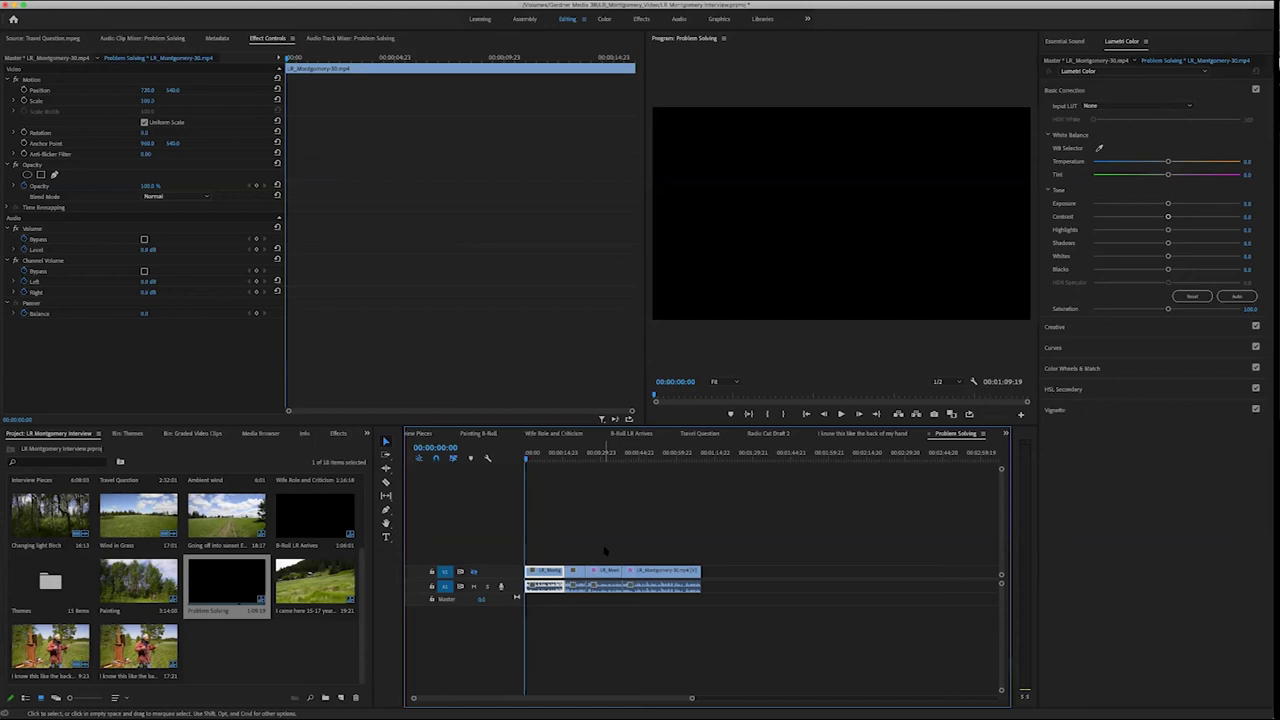
pyautogui.press('space')
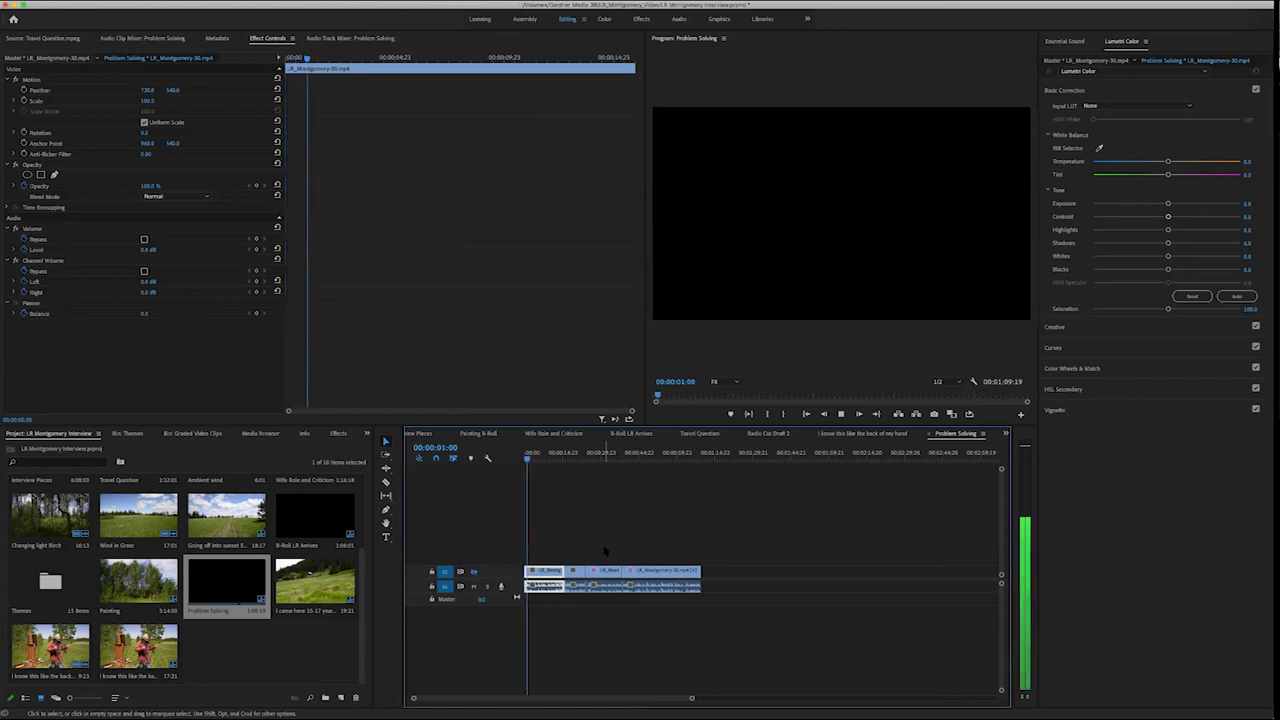